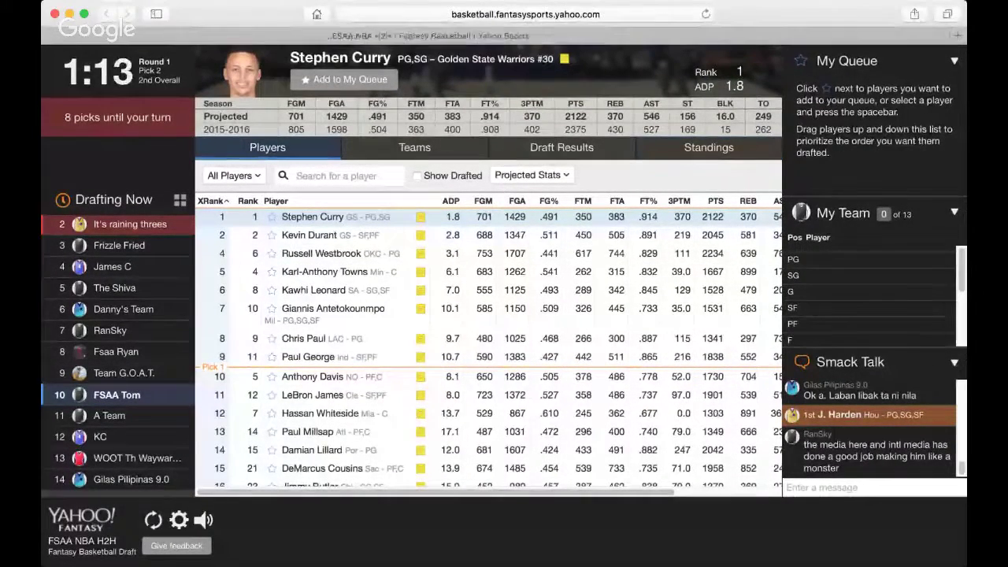
# Check your own team's roster, return to the player list and draft Anthony Davis with the 10th overall pick
pyautogui.press('super+grave')
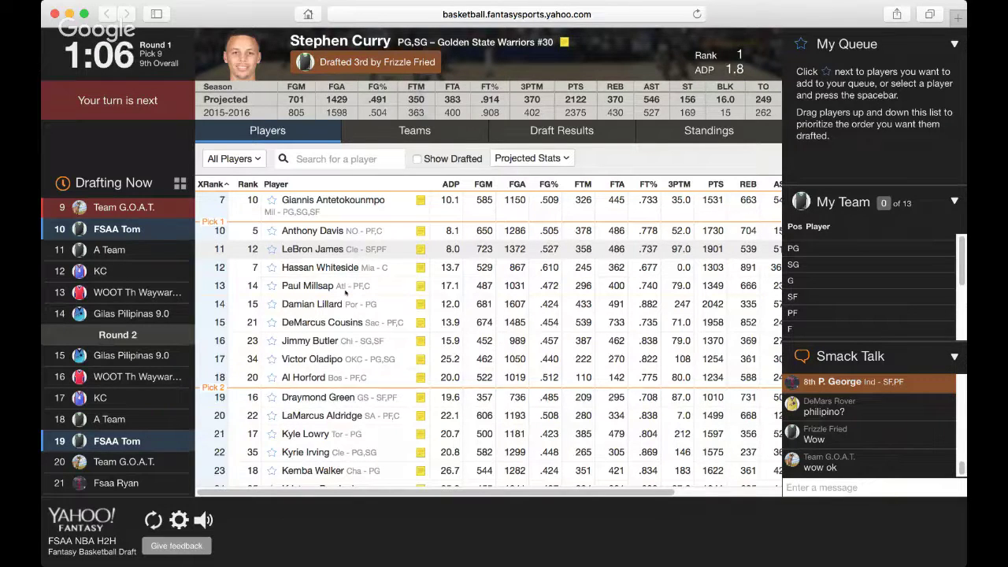
pyautogui.click(129, 208)
pyautogui.click(135, 229)
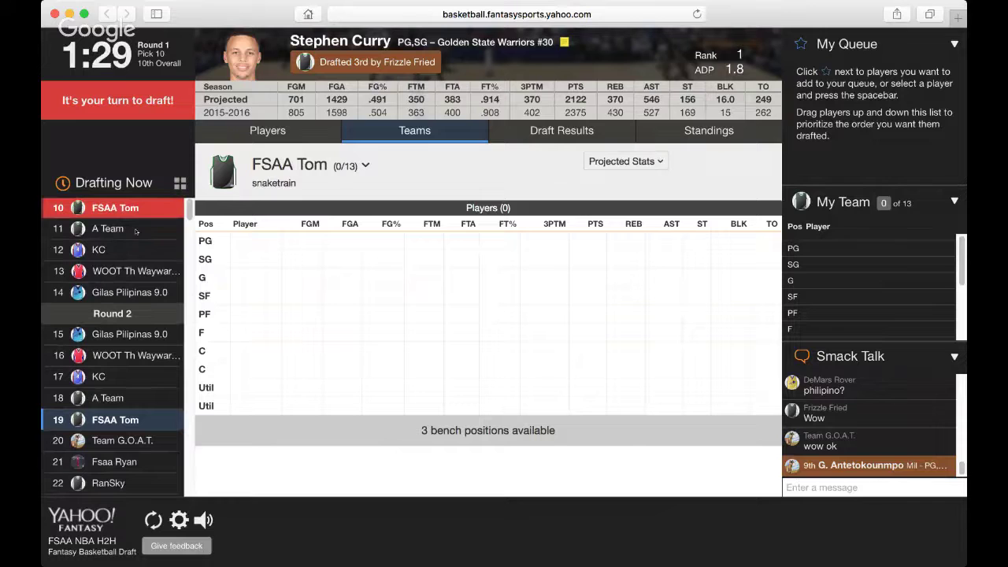
pyautogui.click(256, 138)
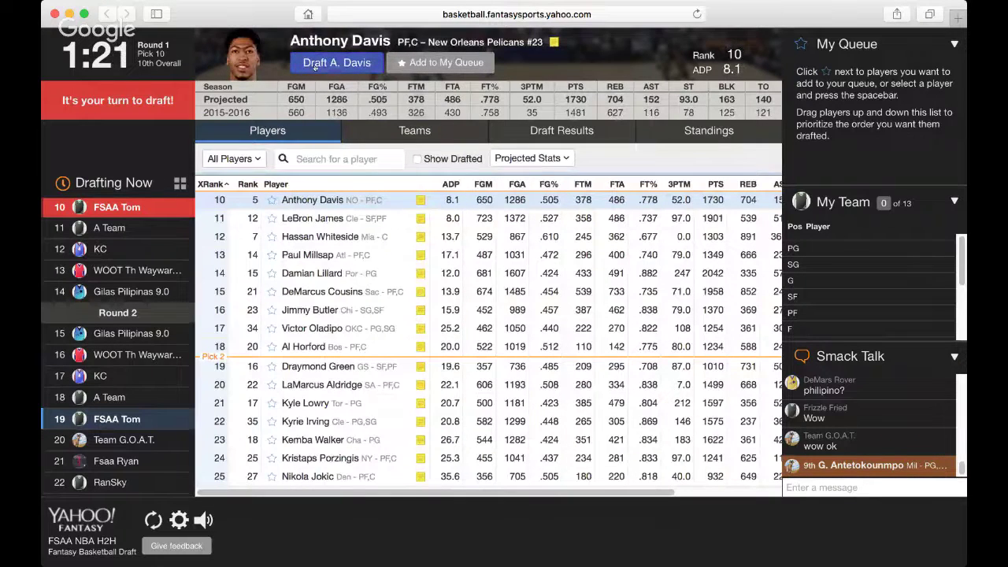
pyautogui.click(314, 66)
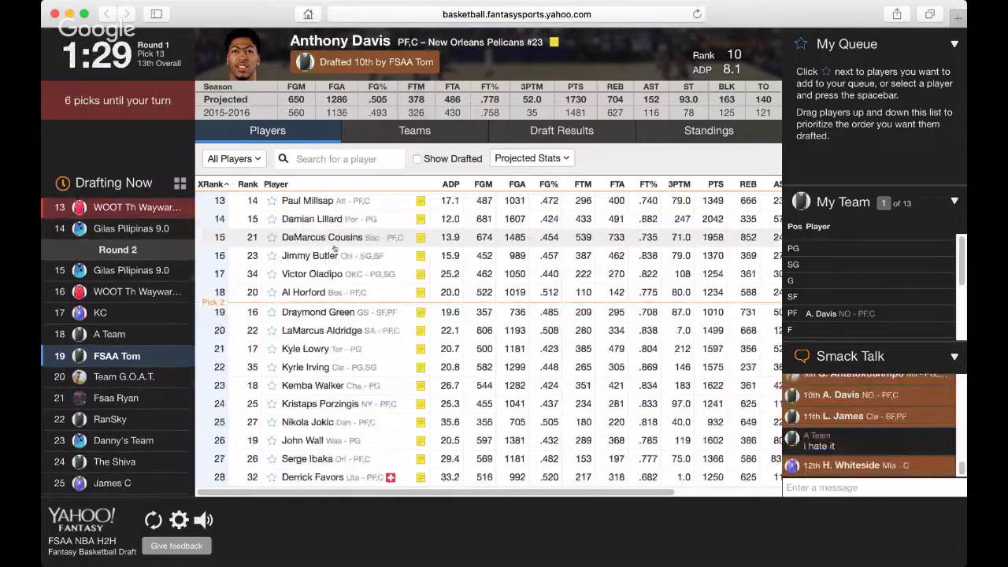
pyautogui.press('super+t')
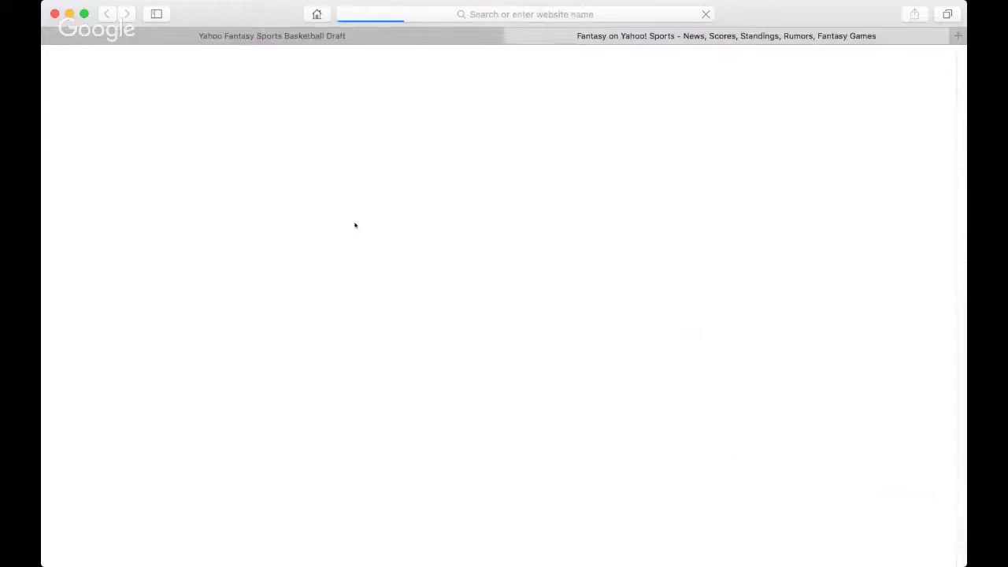
pyautogui.press('super+w')
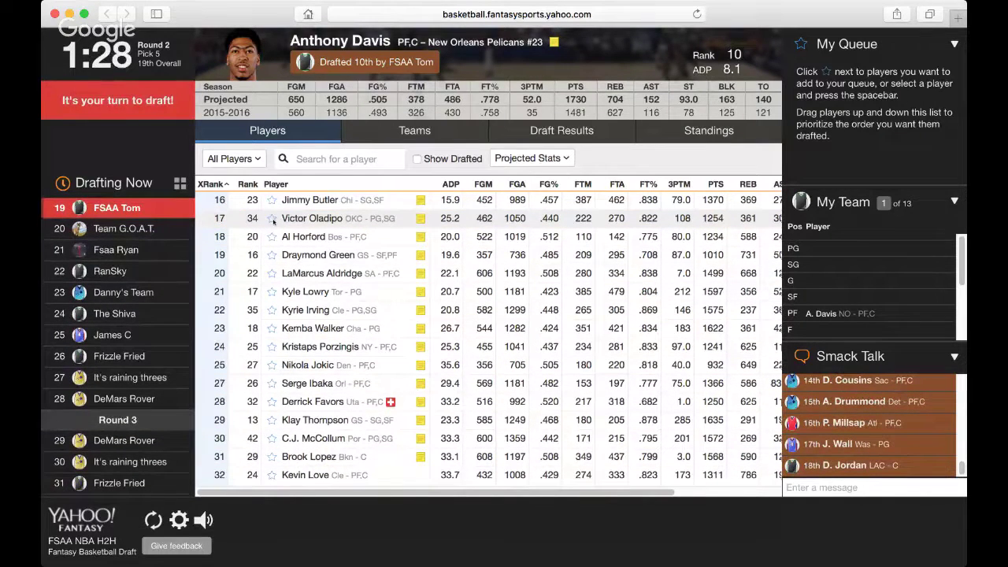
# View Victor Oladipo's and Kyrie Irving's stats and draft Kyrie Irving with the 19th overall pick
pyautogui.click(334, 220)
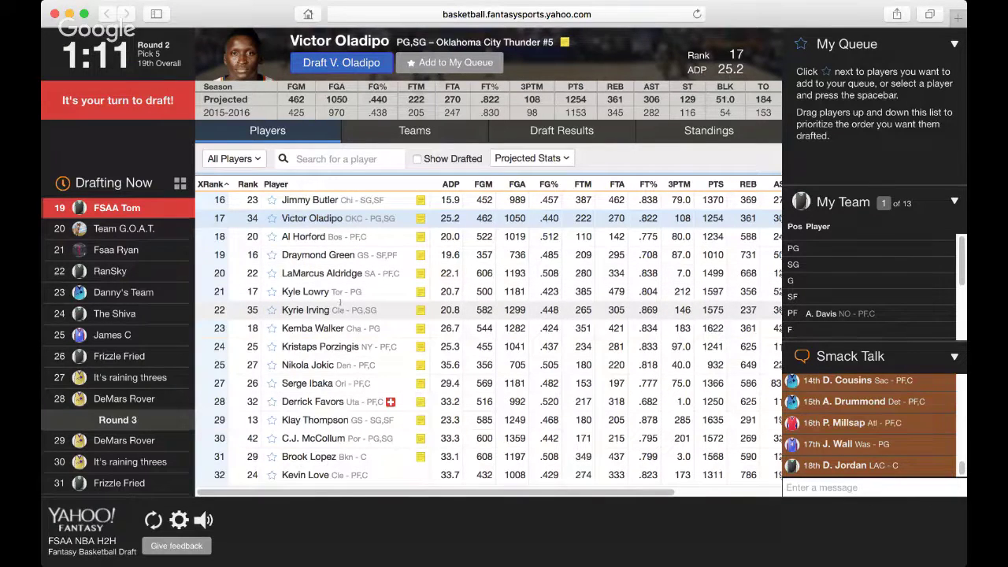
pyautogui.click(340, 307)
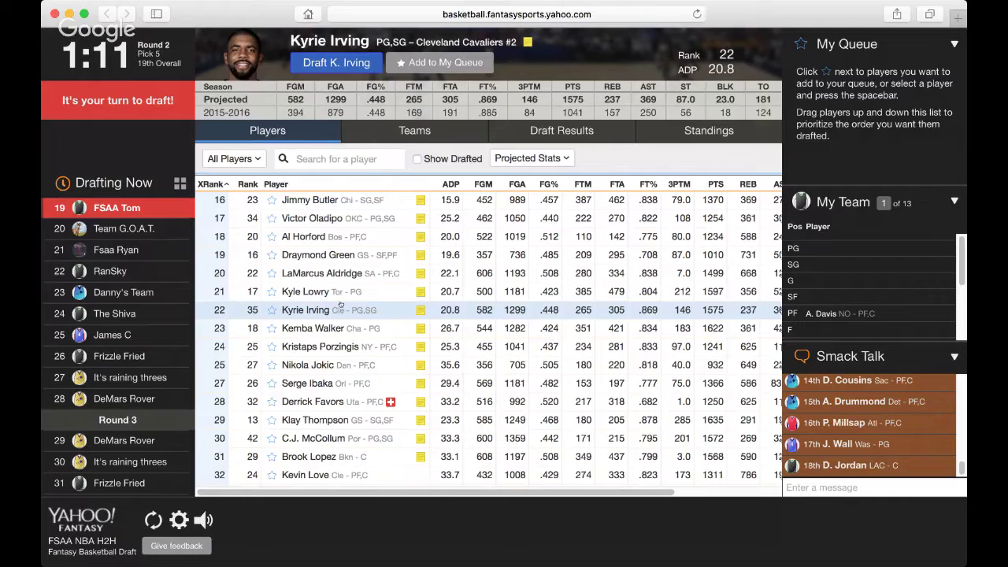
pyautogui.click(322, 68)
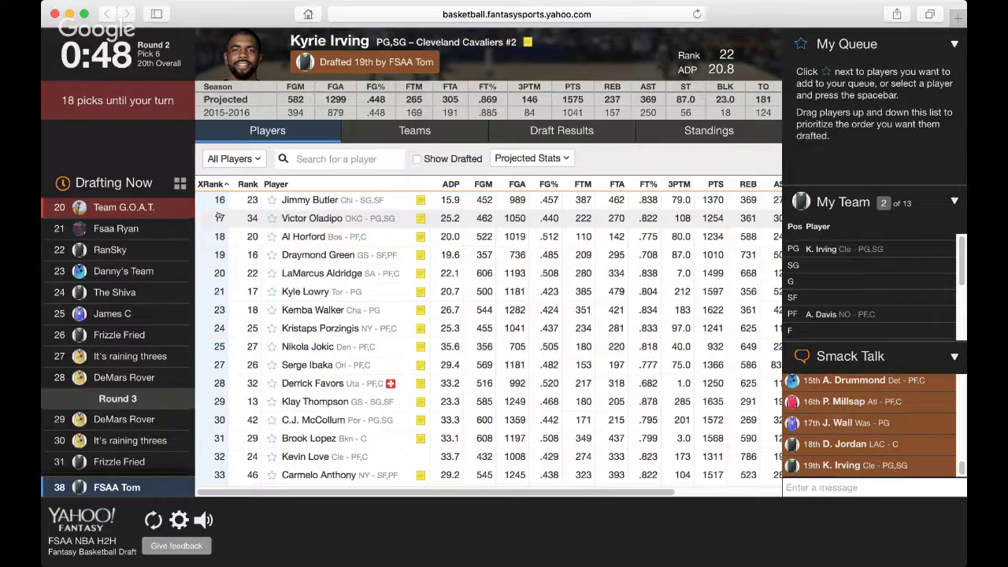
# Examine the rosters of Gilas Pilipinas 9.0 and the team picking 21st, returning to the available players
pyautogui.click(823, 386)
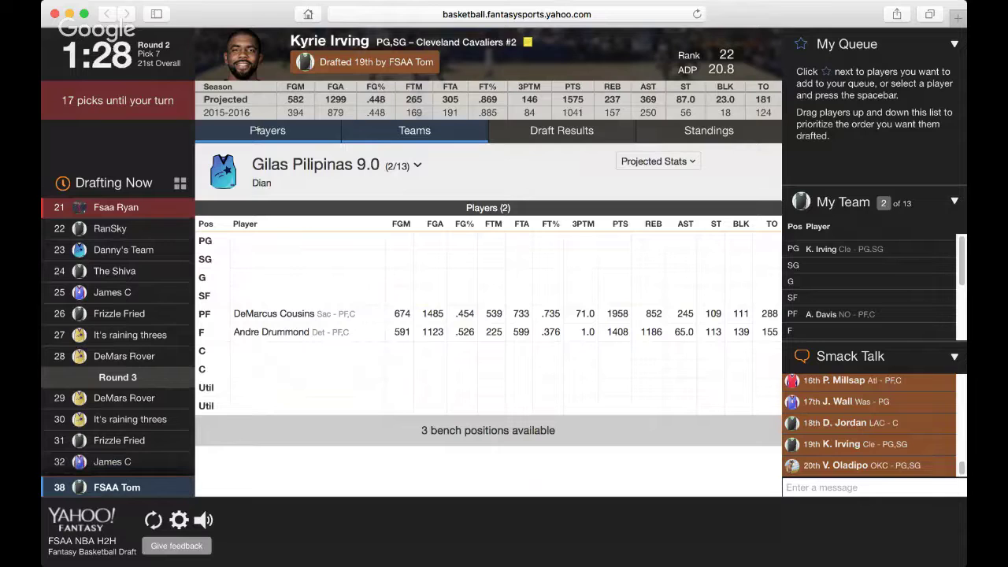
pyautogui.click(257, 130)
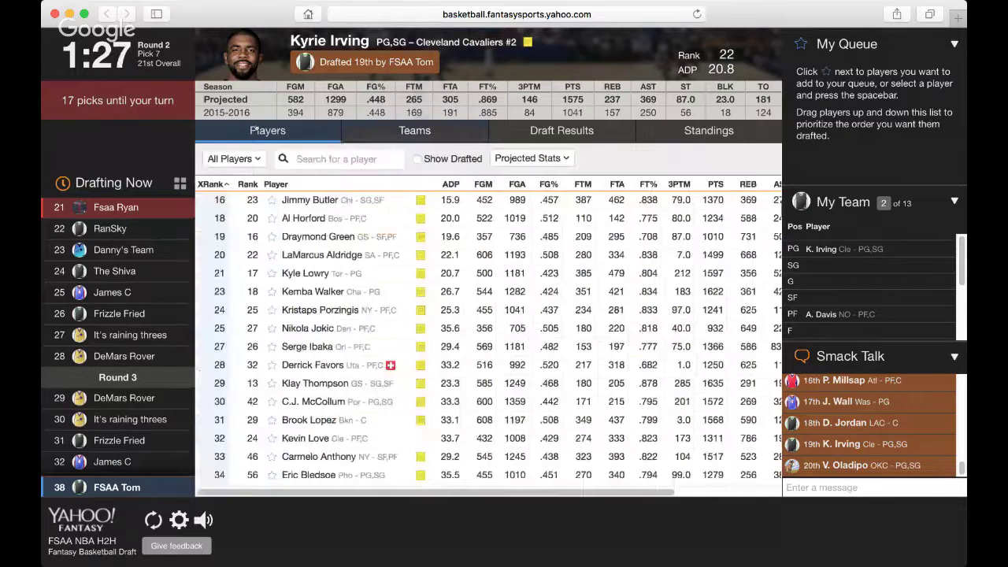
pyautogui.click(414, 131)
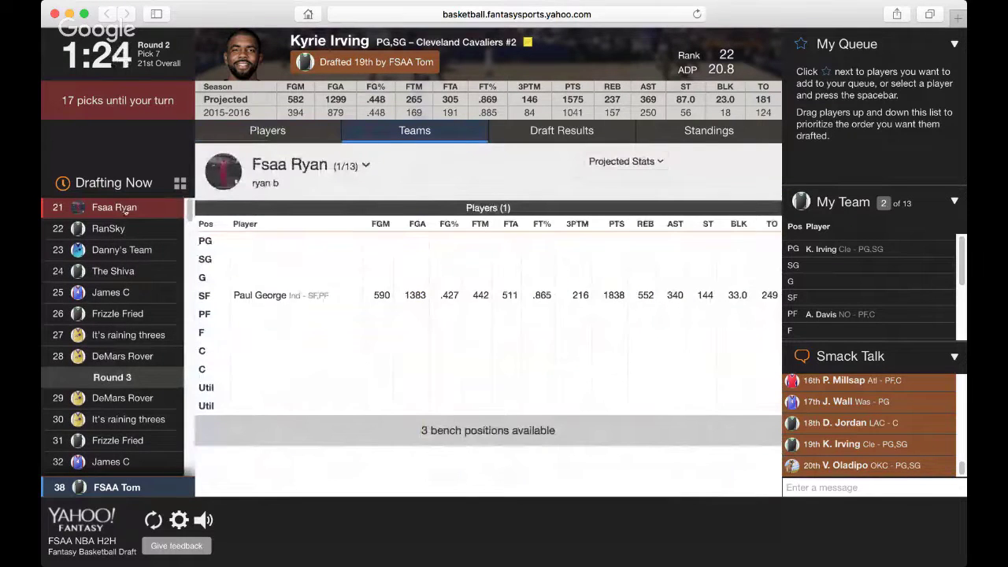
pyautogui.click(309, 128)
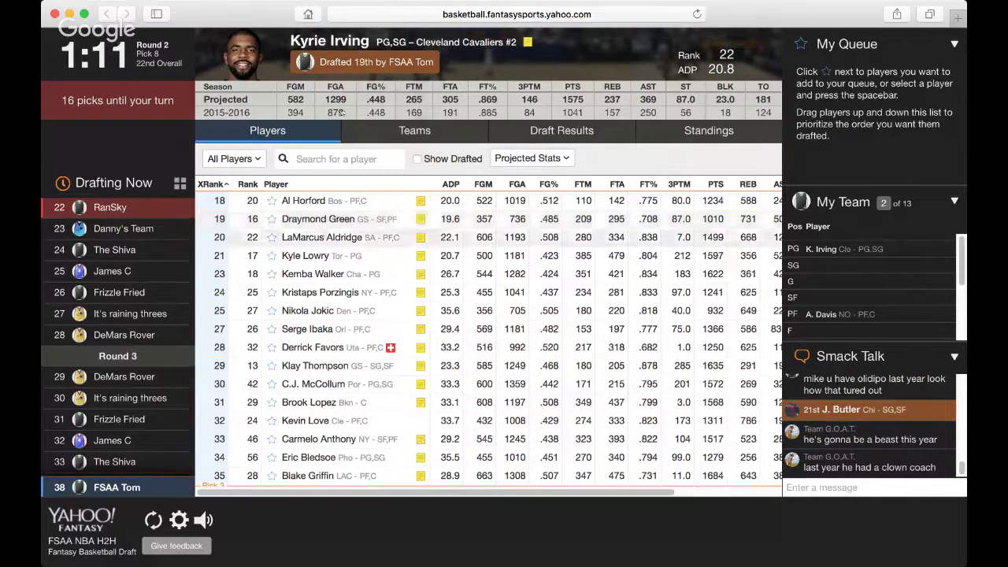
# Examine the rosters of the teams picking 27th back through 22nd, from It's raining threes to RanSky
pyautogui.click(147, 314)
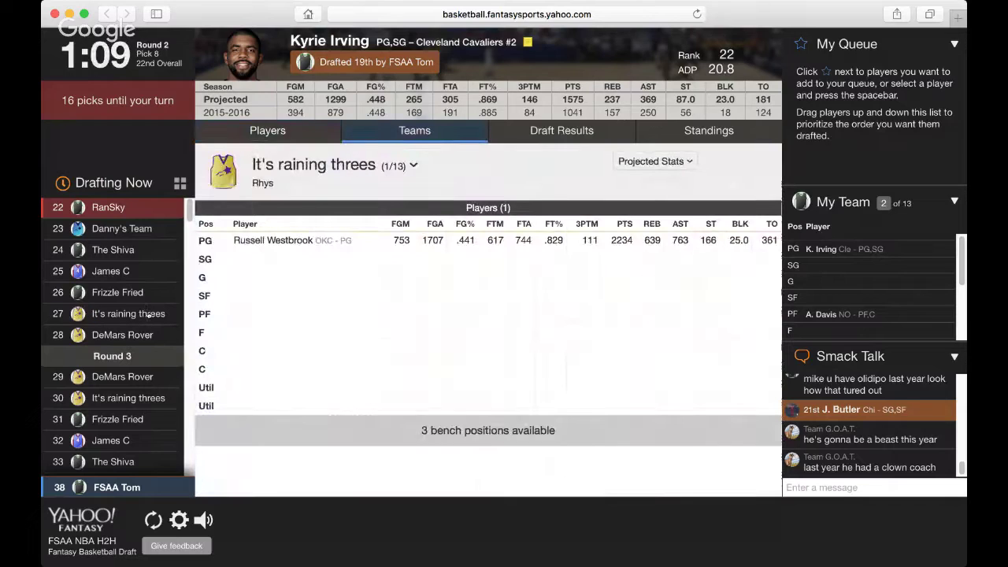
pyautogui.click(144, 292)
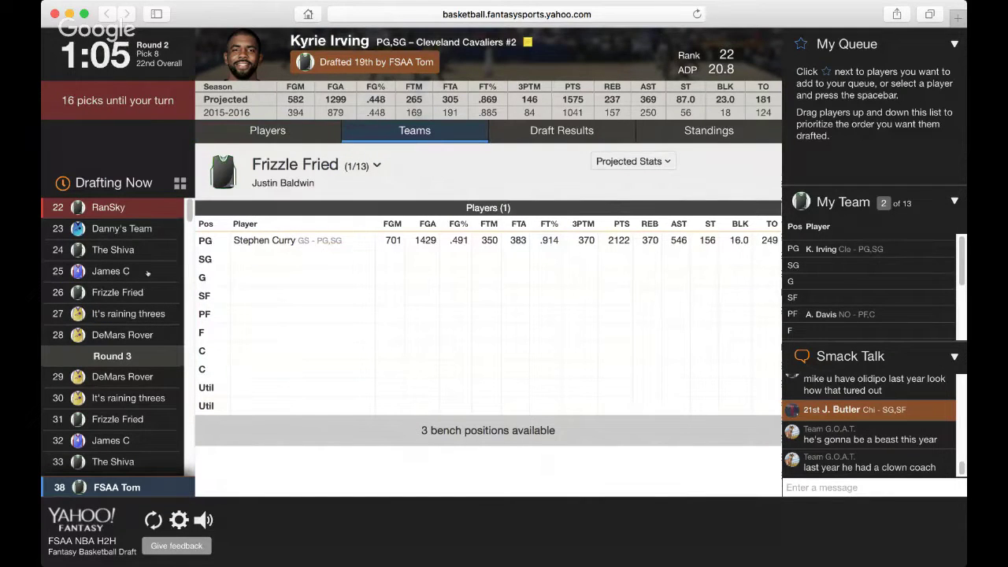
pyautogui.click(147, 271)
pyautogui.click(149, 248)
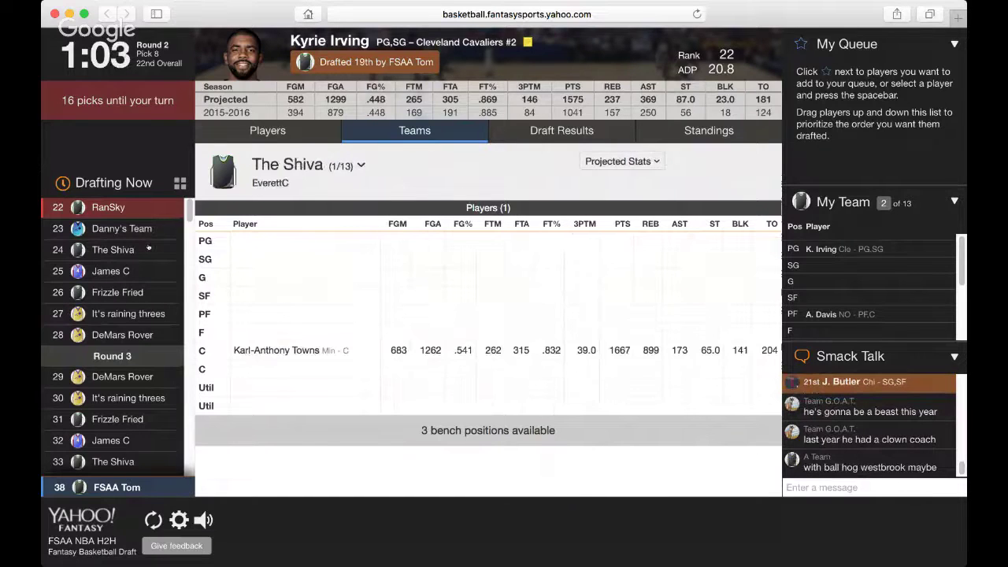
pyautogui.click(152, 229)
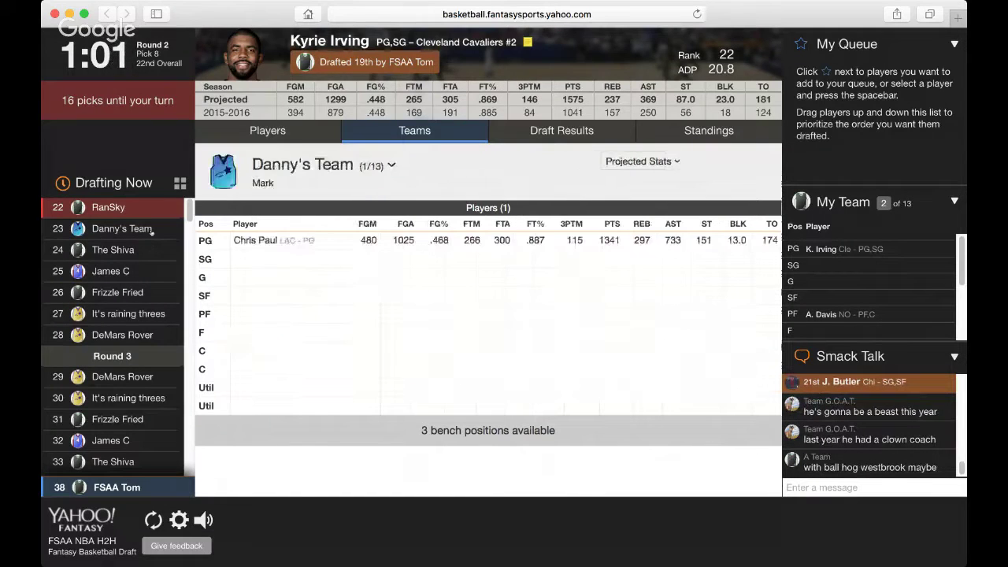
pyautogui.click(154, 208)
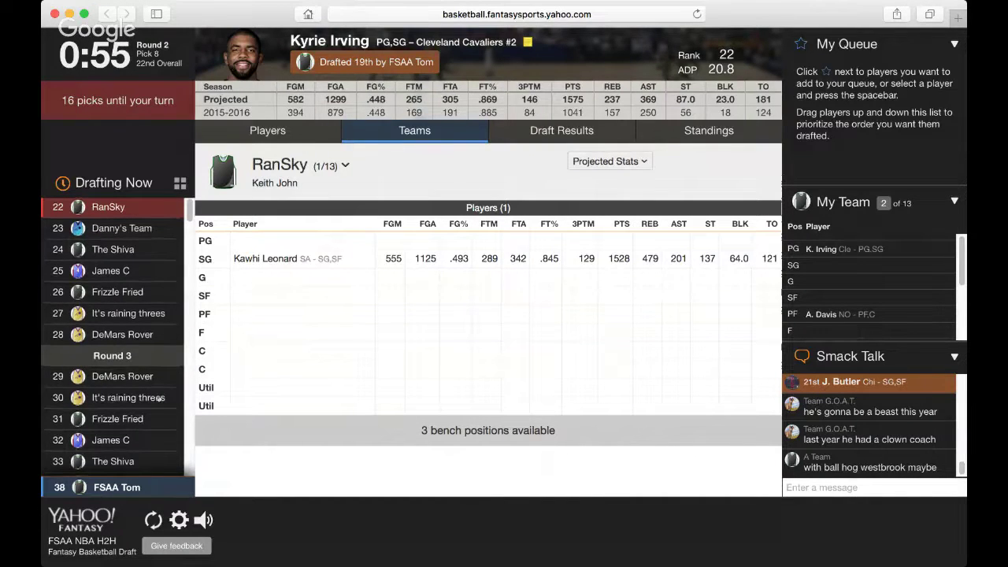
# Examine the rosters of A Team, KC, WOOT Th Wayward Goth and Gilas Pilipinas 9.0
pyautogui.scroll(-4, 162, 360)
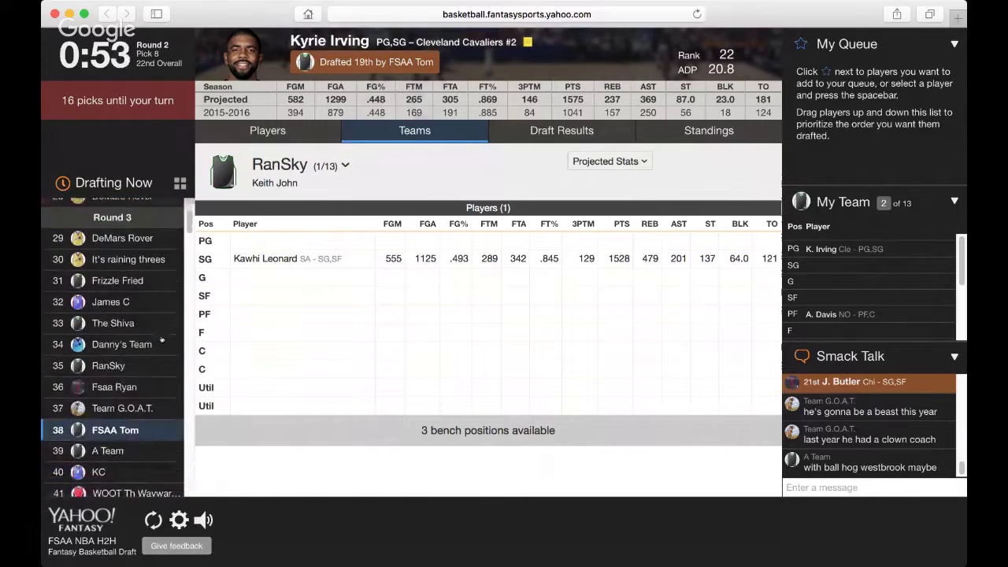
pyautogui.click(132, 429)
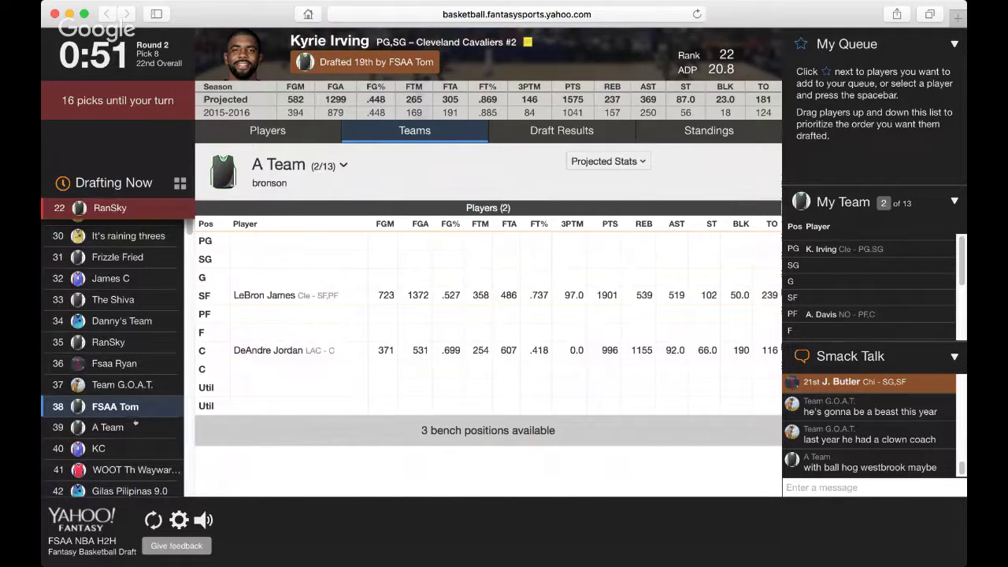
pyautogui.scroll(-1, 162, 291)
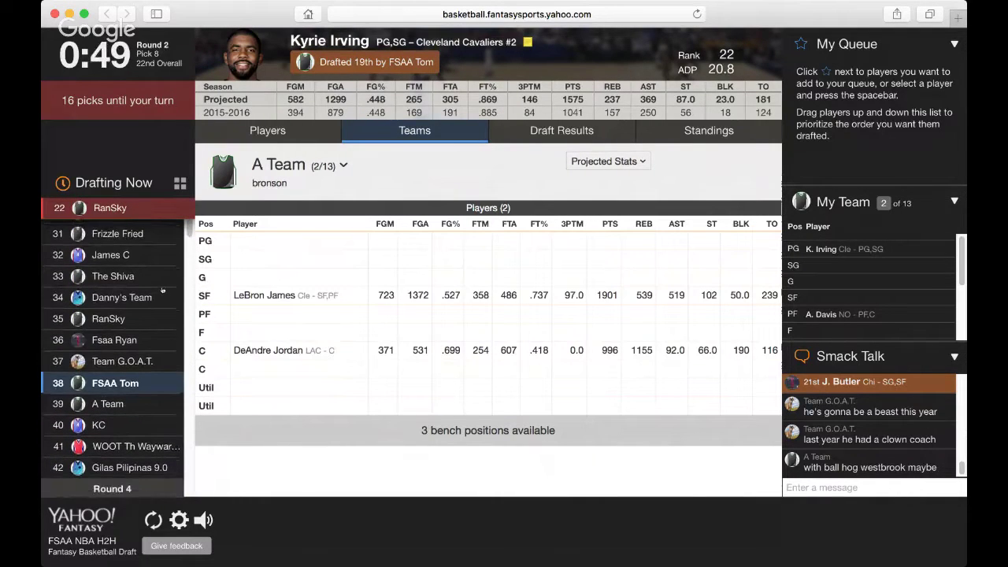
pyautogui.click(134, 421)
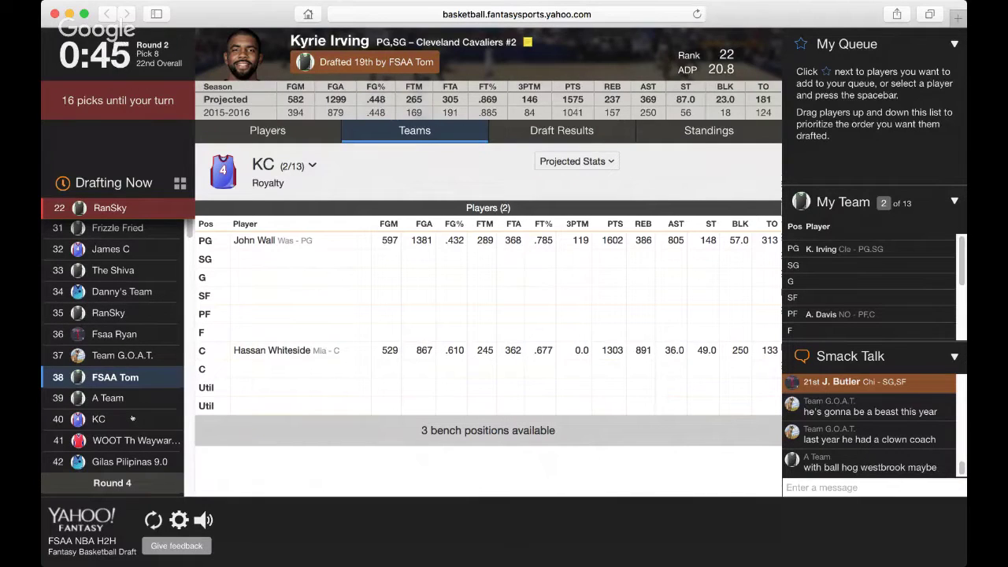
pyautogui.click(133, 440)
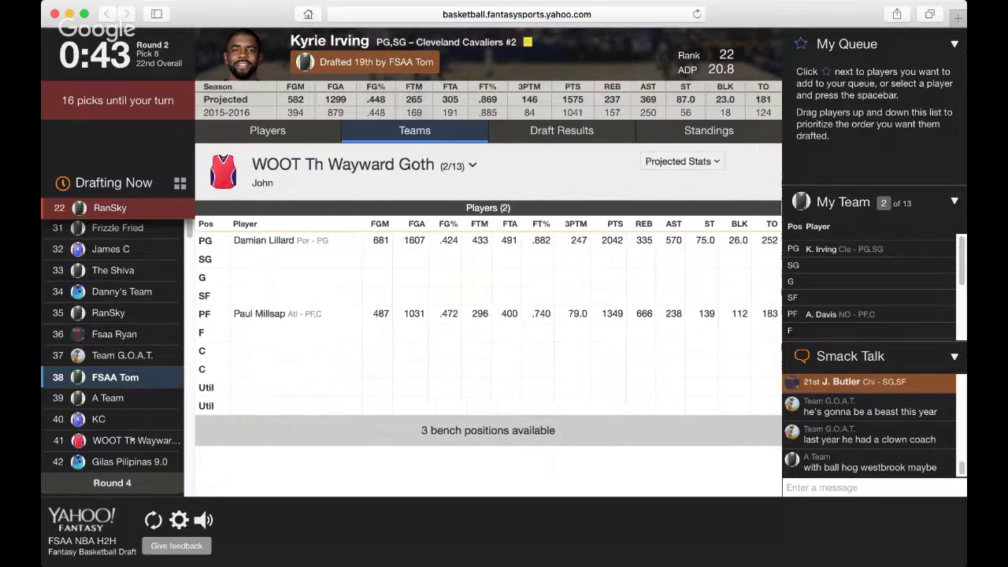
pyautogui.click(130, 461)
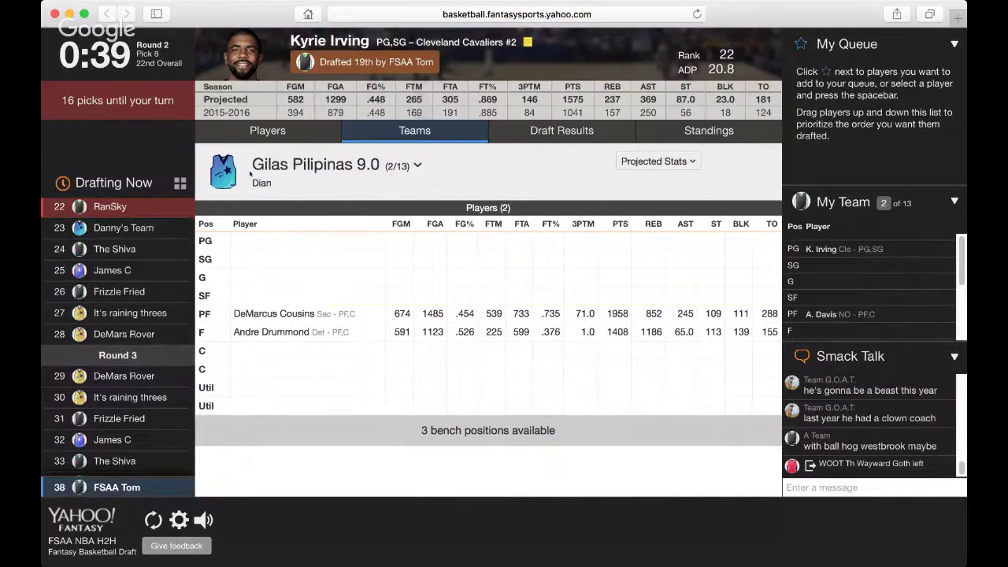
# Return to the available players and examine the candidates around the projected third and fourth round picks
pyautogui.click(267, 131)
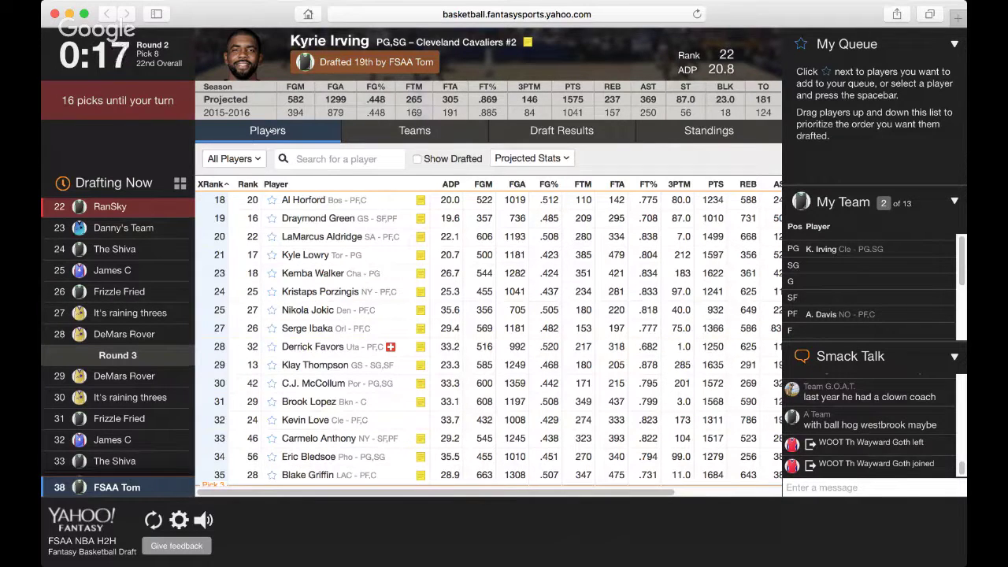
pyautogui.scroll(-4, 393, 277)
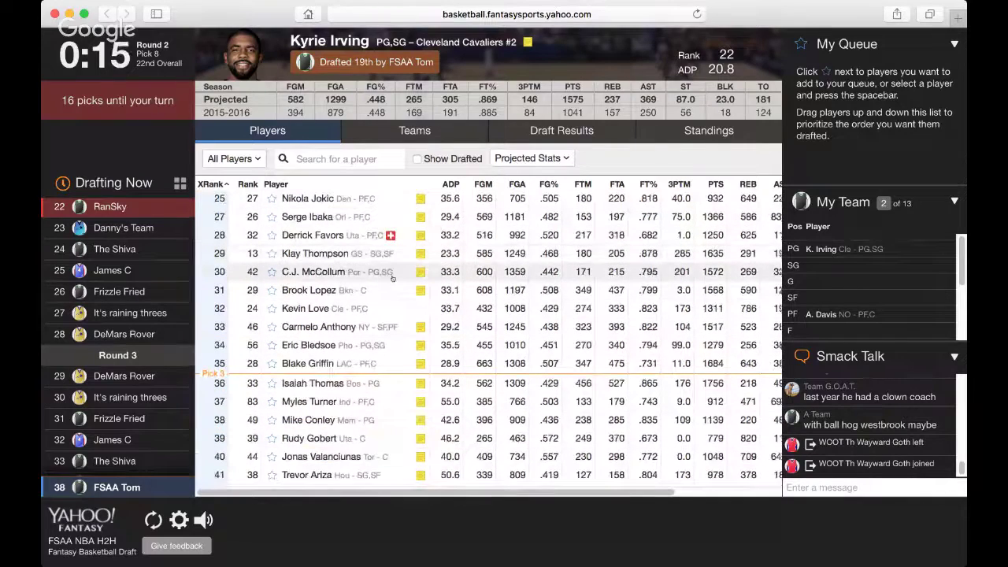
pyautogui.scroll(-2, 394, 274)
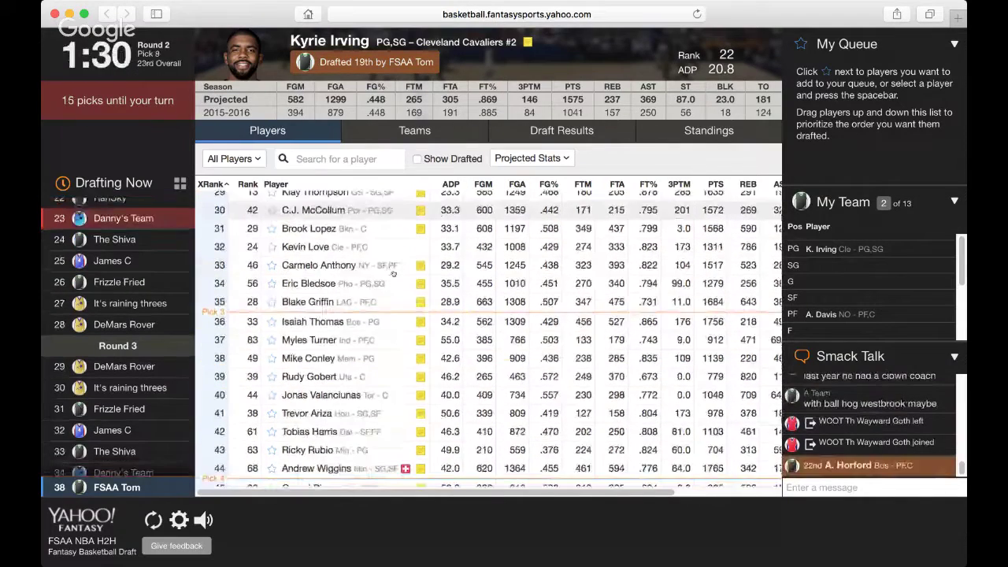
pyautogui.scroll(-1, 393, 272)
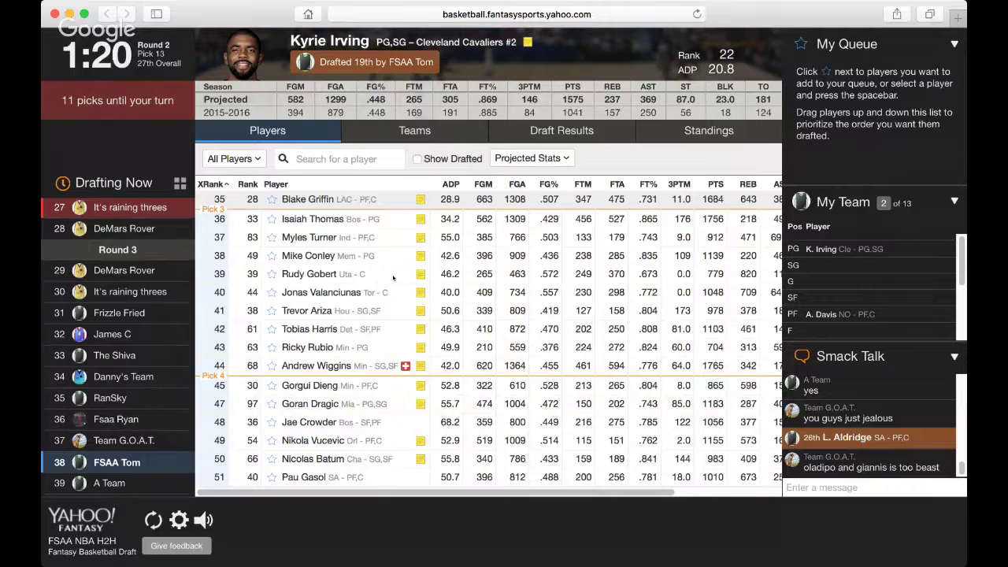
# Examine the rosters of Team G.O.A.T., A Team and the team picking 36th
pyautogui.click(138, 444)
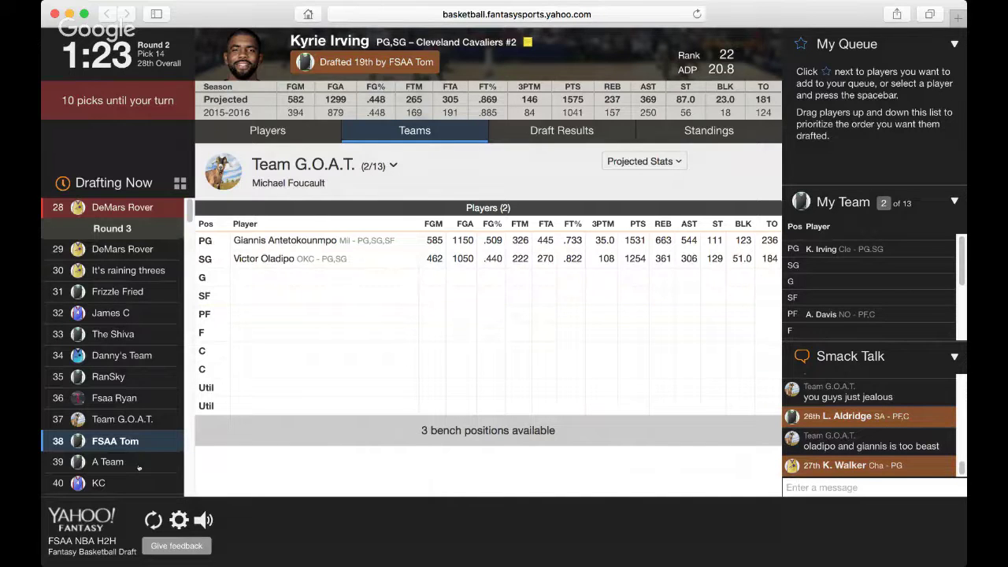
pyautogui.click(140, 466)
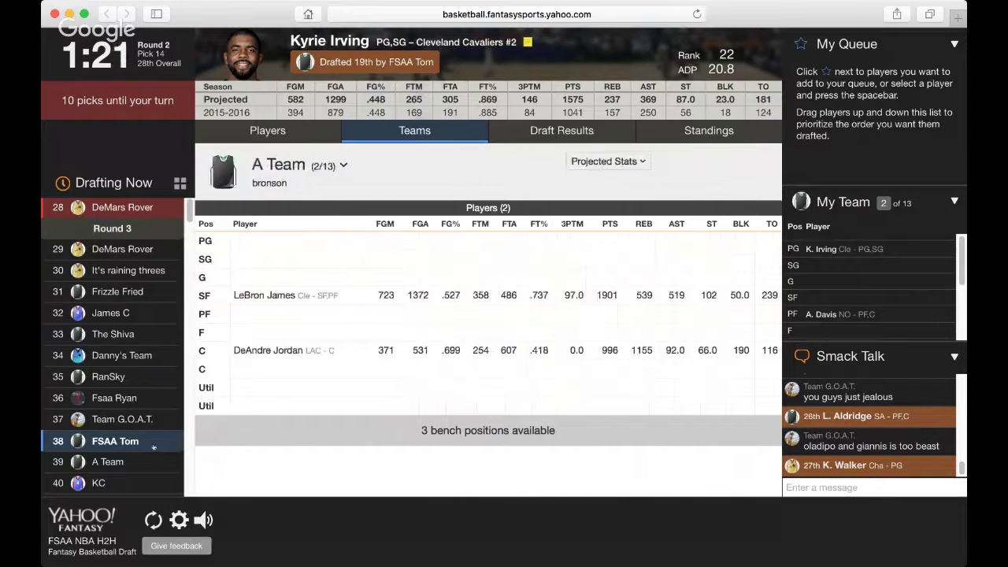
pyautogui.click(139, 399)
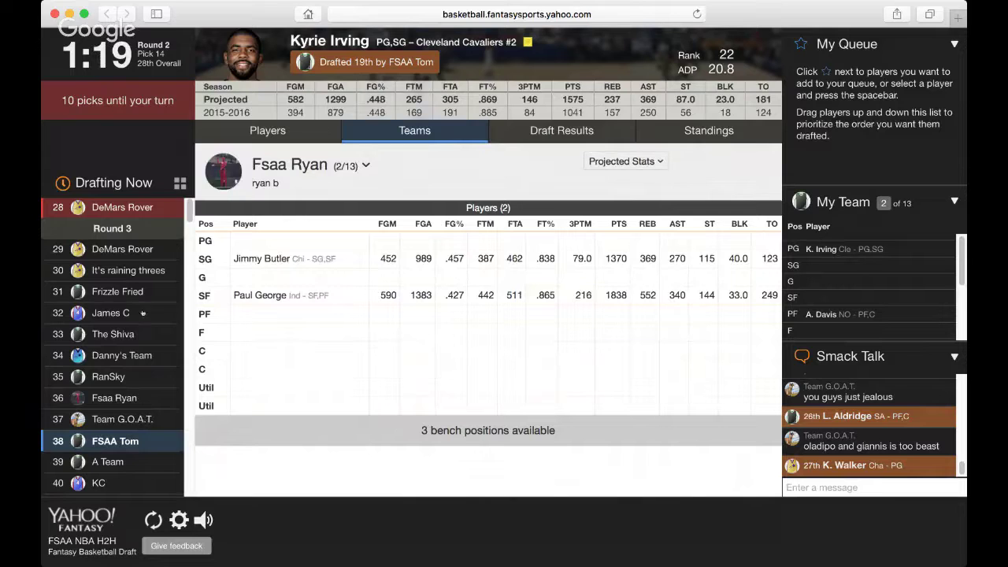
# Return to the available players and examine the candidates for the 38th pick, down to those around the projected sixth-round pick
pyautogui.click(320, 131)
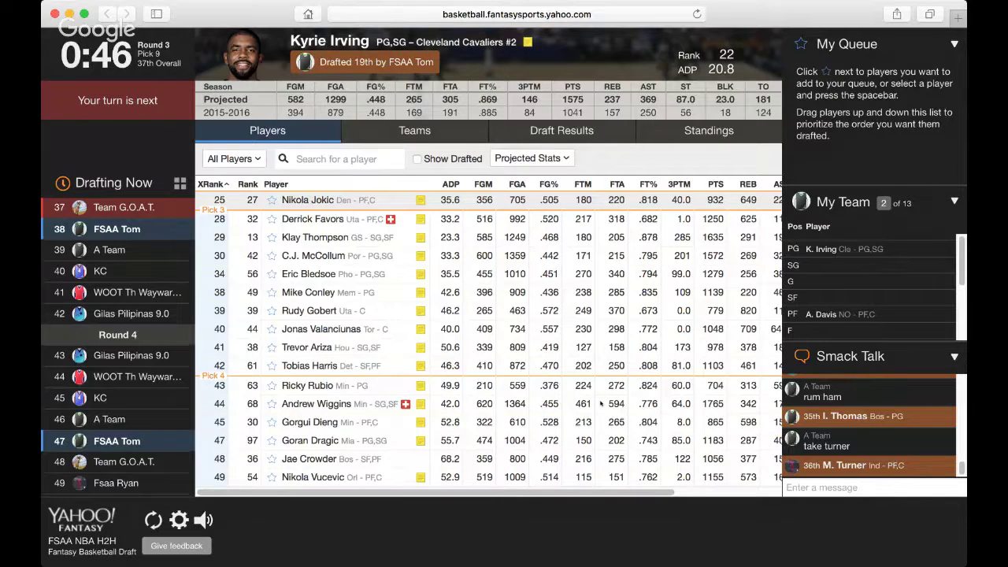
pyautogui.scroll(-10, 600, 403)
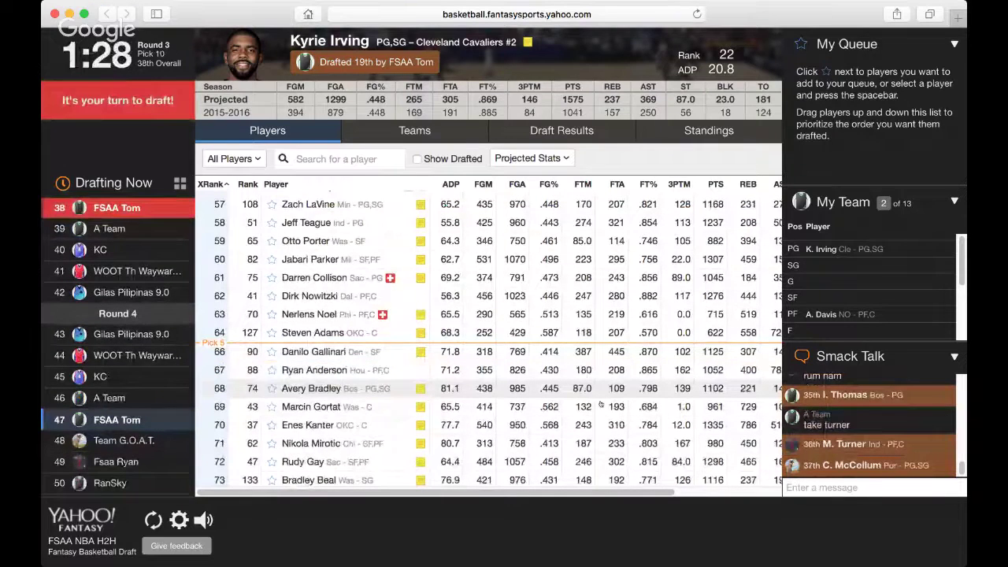
pyautogui.scroll(-1, 599, 404)
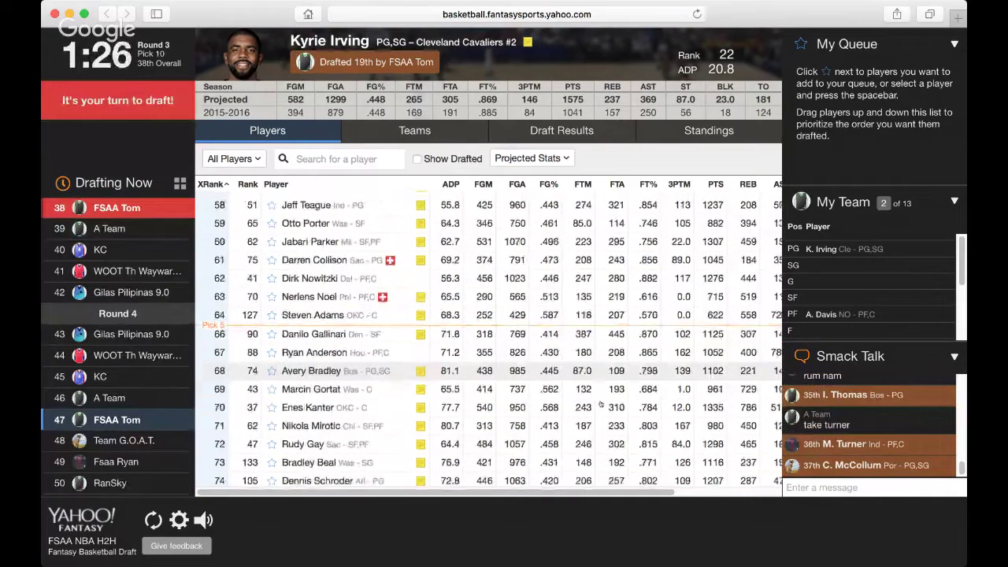
pyautogui.scroll(-2, 600, 404)
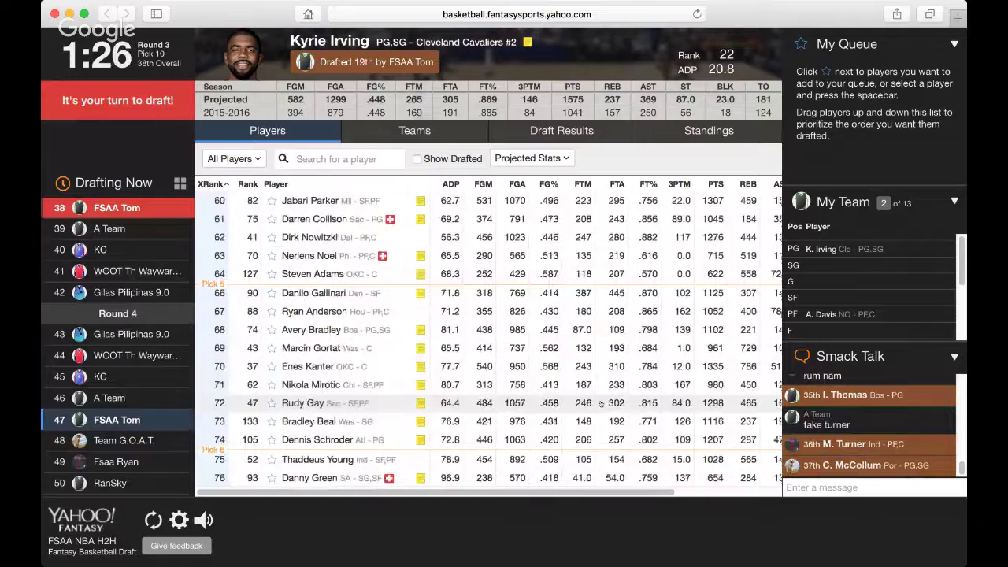
pyautogui.scroll(1, 599, 404)
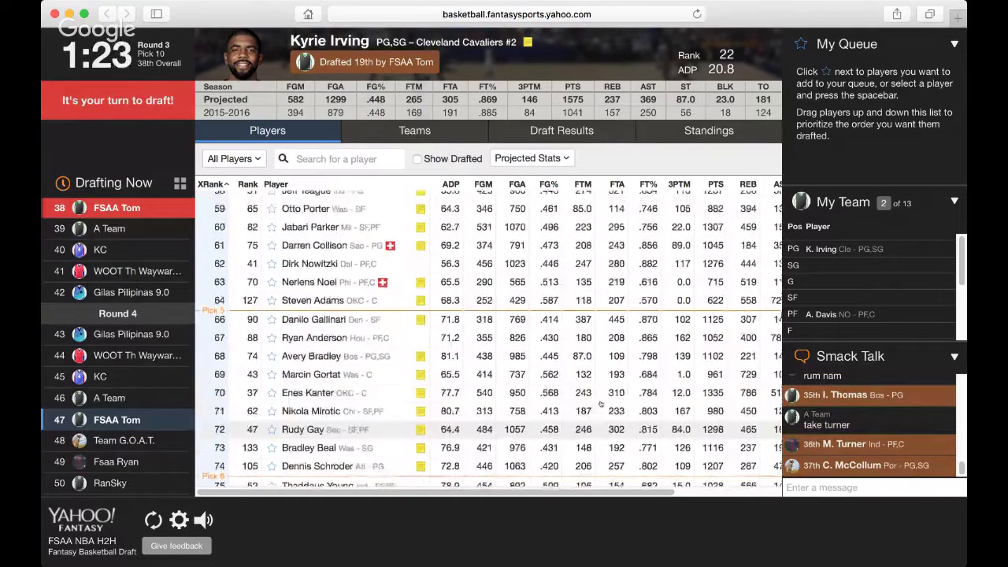
pyautogui.scroll(1, 600, 403)
pyautogui.scroll(5, 600, 404)
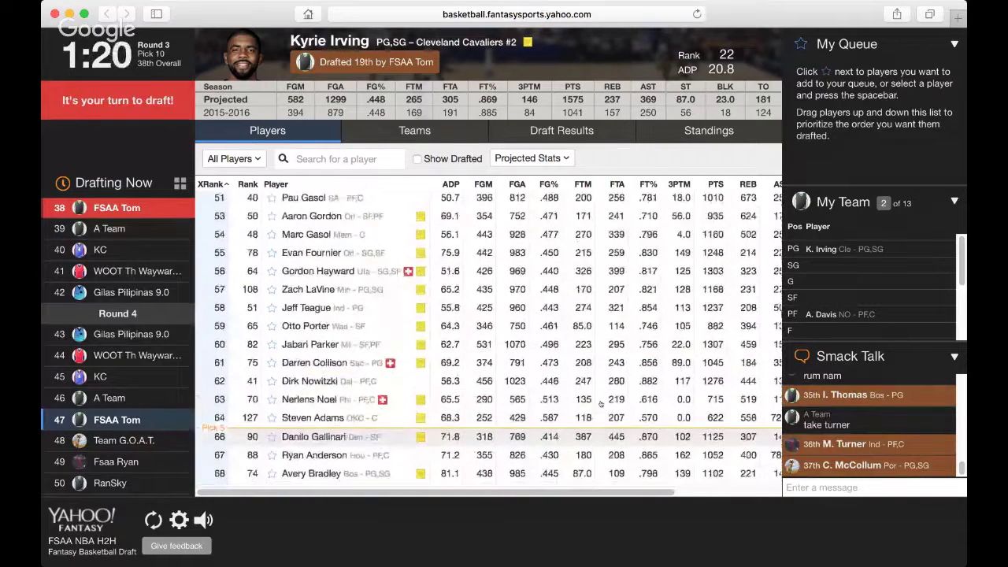
pyautogui.scroll(10, 600, 404)
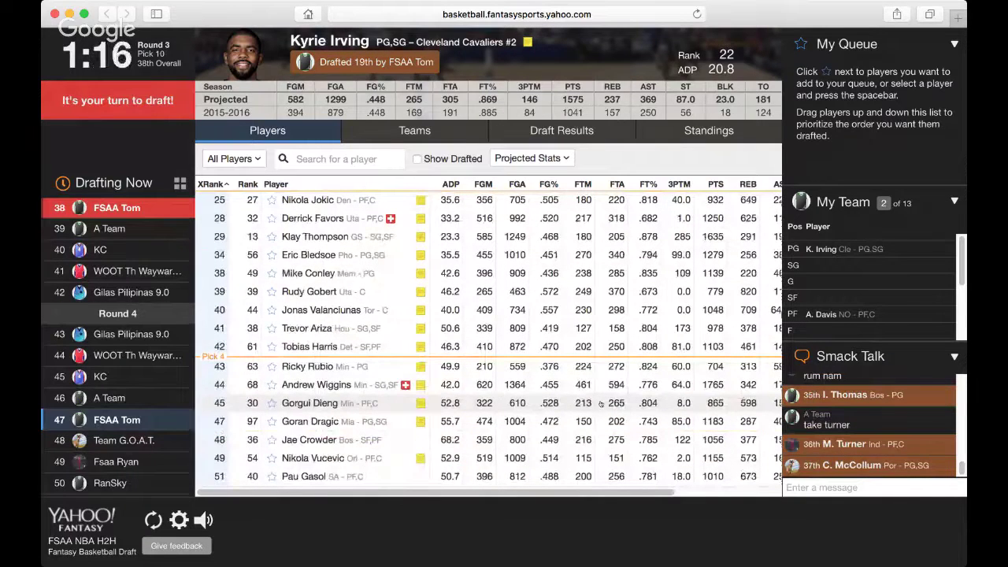
# Select Nikola Jokic and read his latest player notes
pyautogui.click(347, 200)
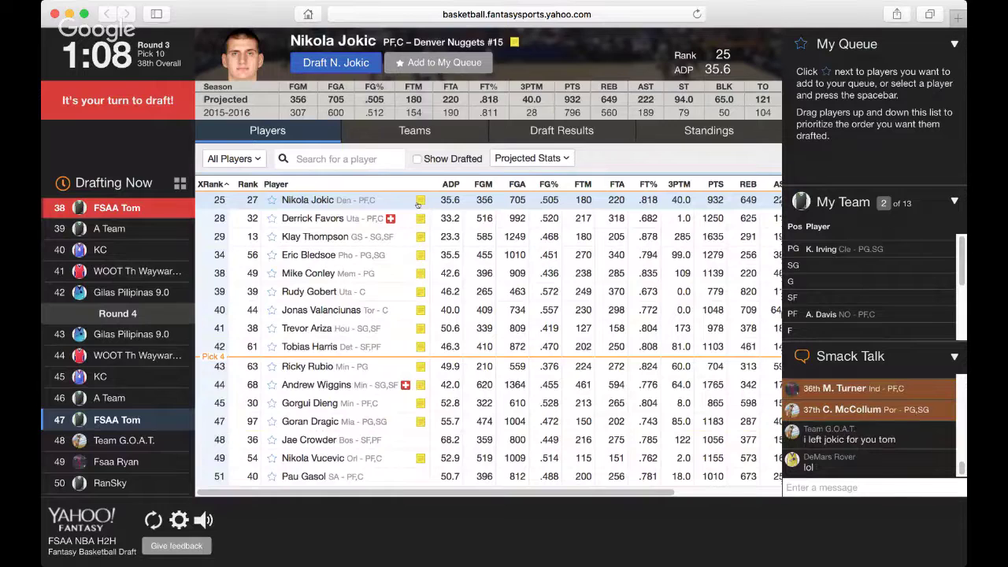
pyautogui.click(420, 202)
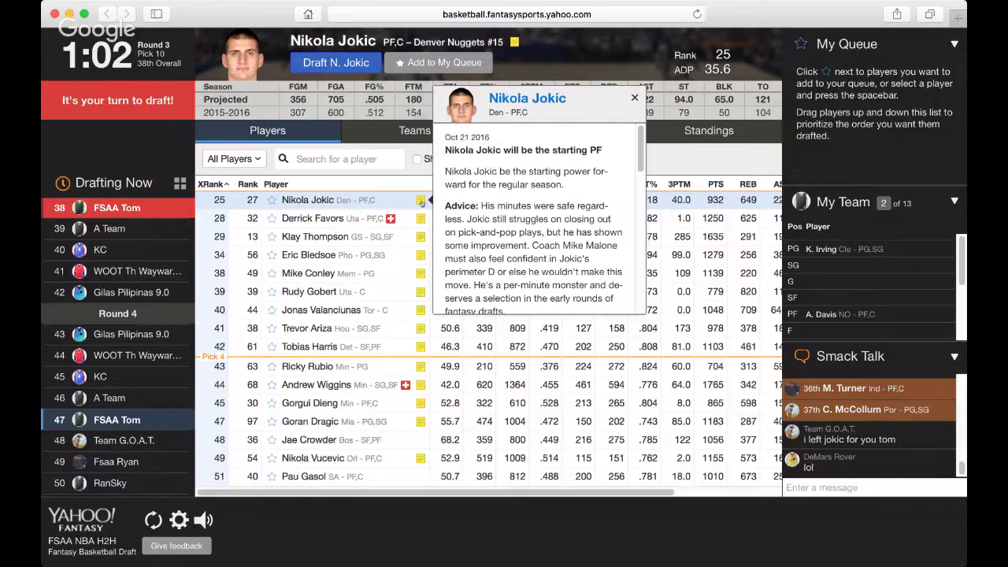
pyautogui.scroll(-3, 477, 203)
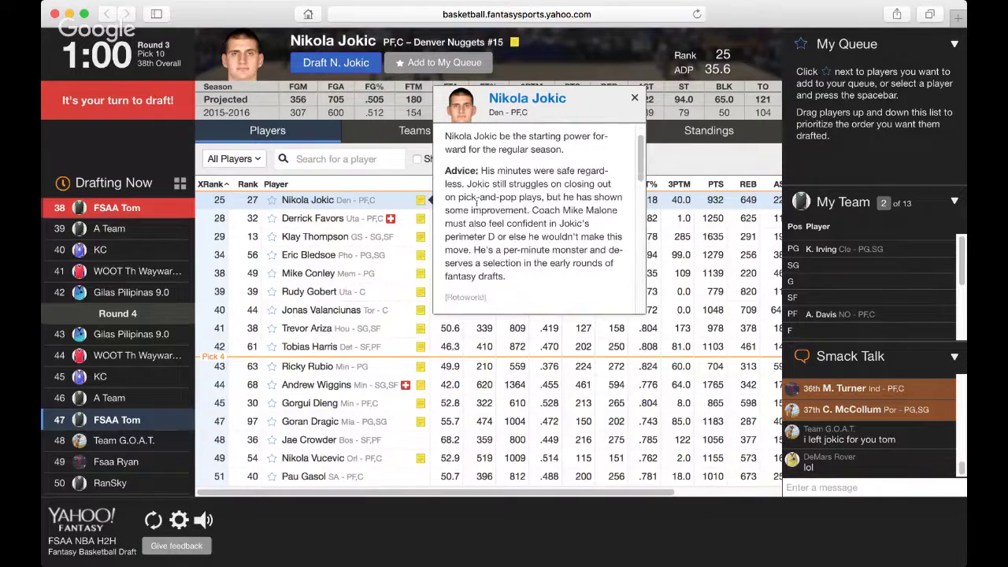
pyautogui.scroll(-1, 476, 203)
pyautogui.scroll(-3, 476, 204)
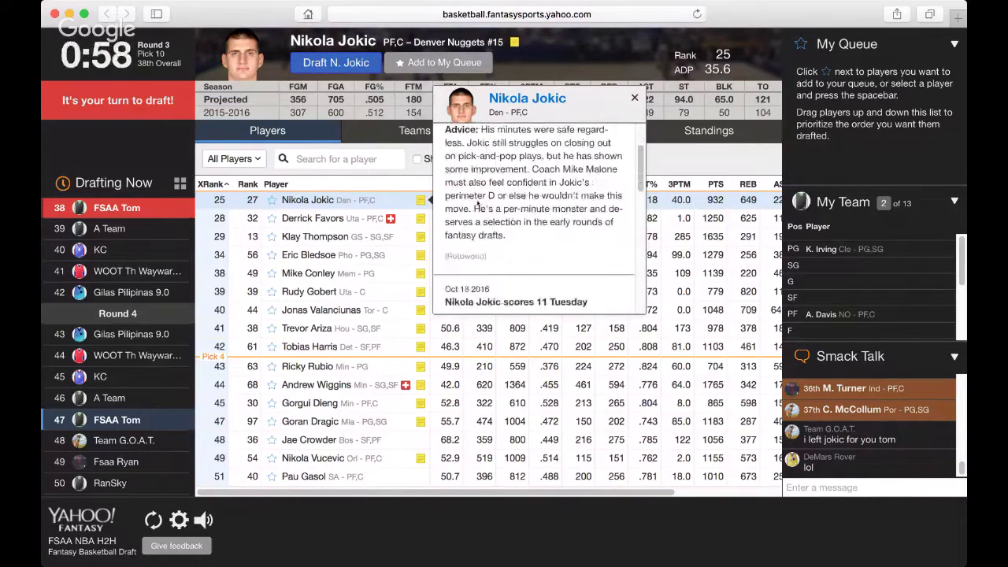
pyautogui.scroll(-4, 476, 203)
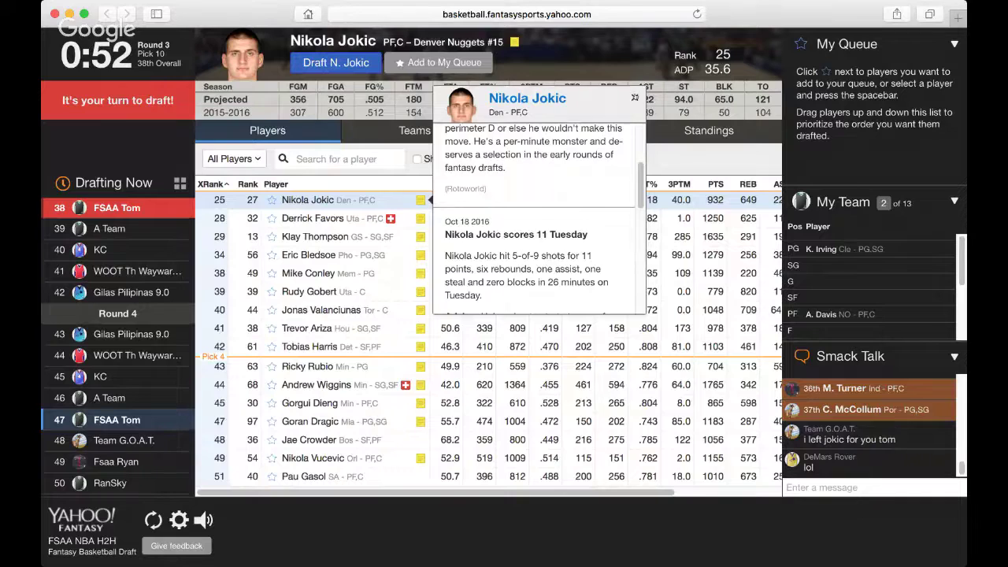
pyautogui.click(633, 98)
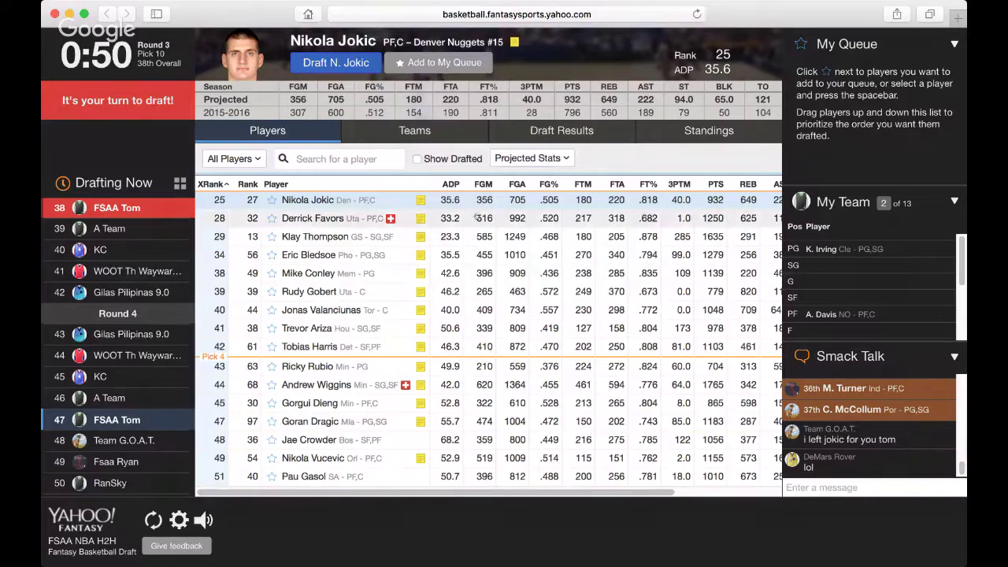
# Draft Klay Thompson with the 38th overall pick
pyautogui.click(400, 237)
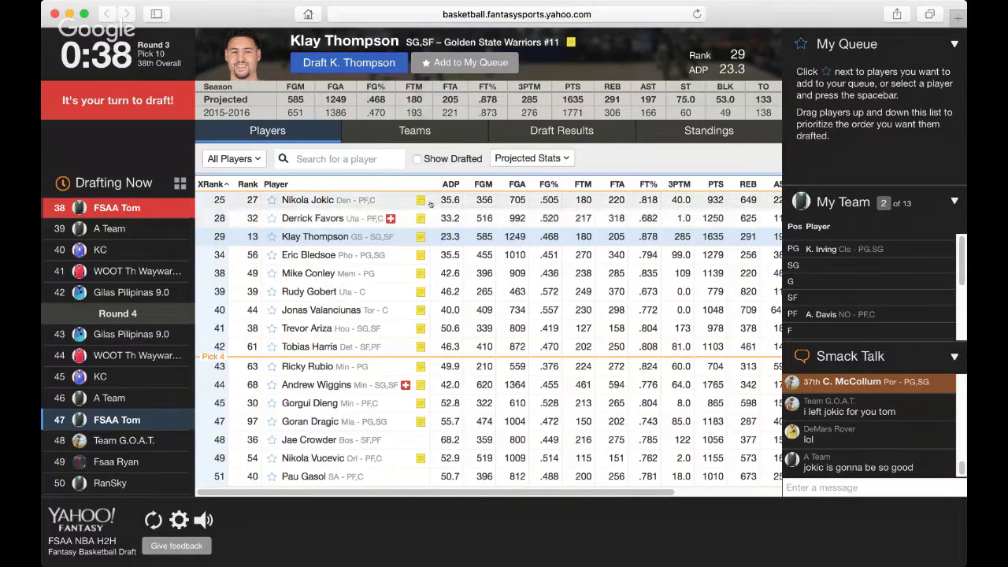
pyautogui.click(396, 68)
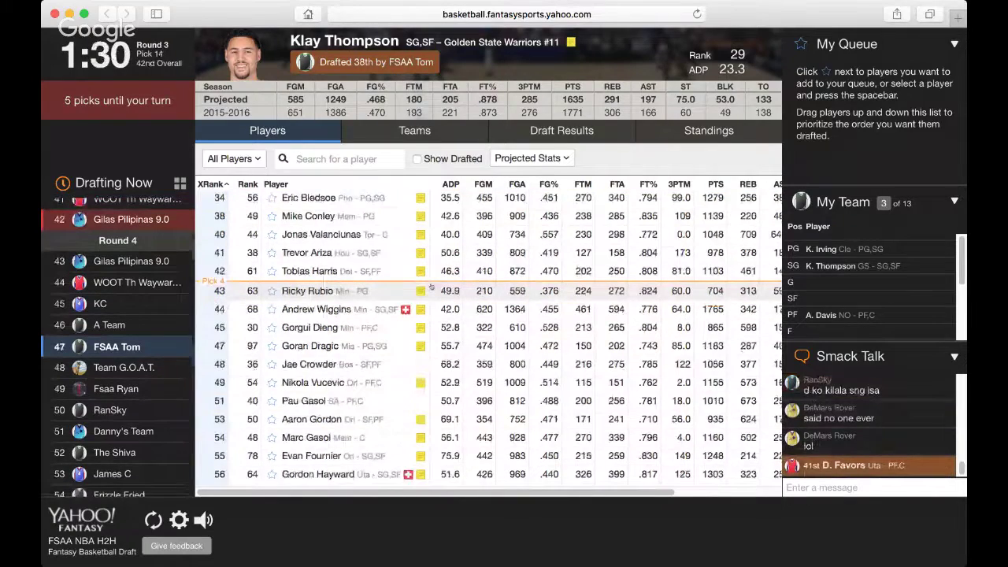
# Examine the remaining available players for the 47th pick, from Mike Conley down past the projected fifth-round pick
pyautogui.scroll(-10, 431, 287)
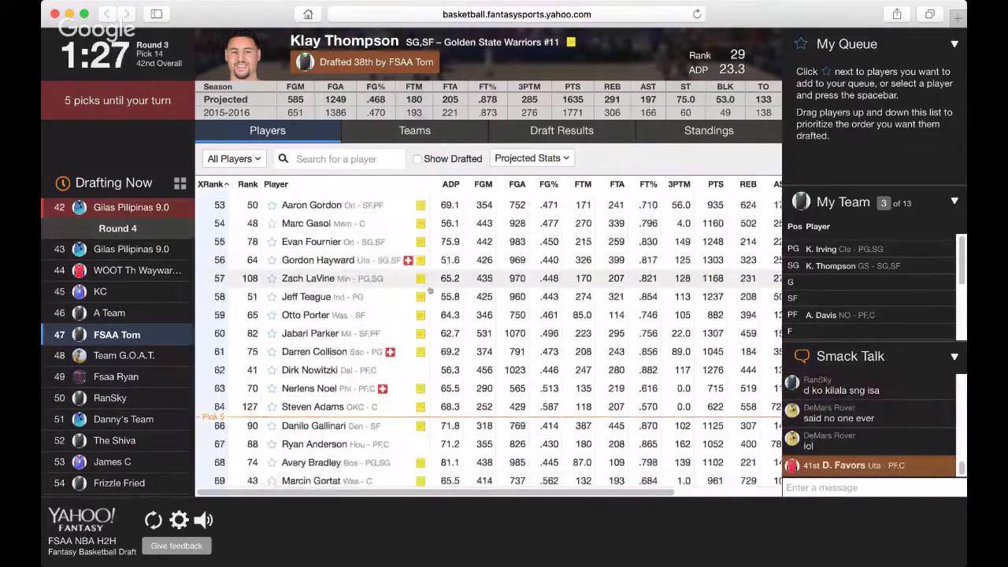
pyautogui.scroll(-3, 430, 291)
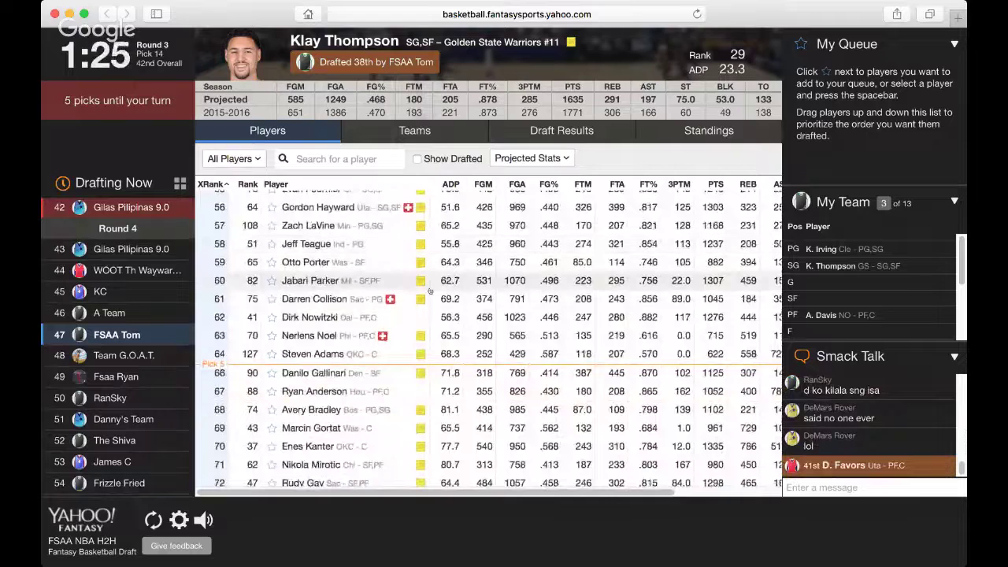
pyautogui.scroll(10, 429, 290)
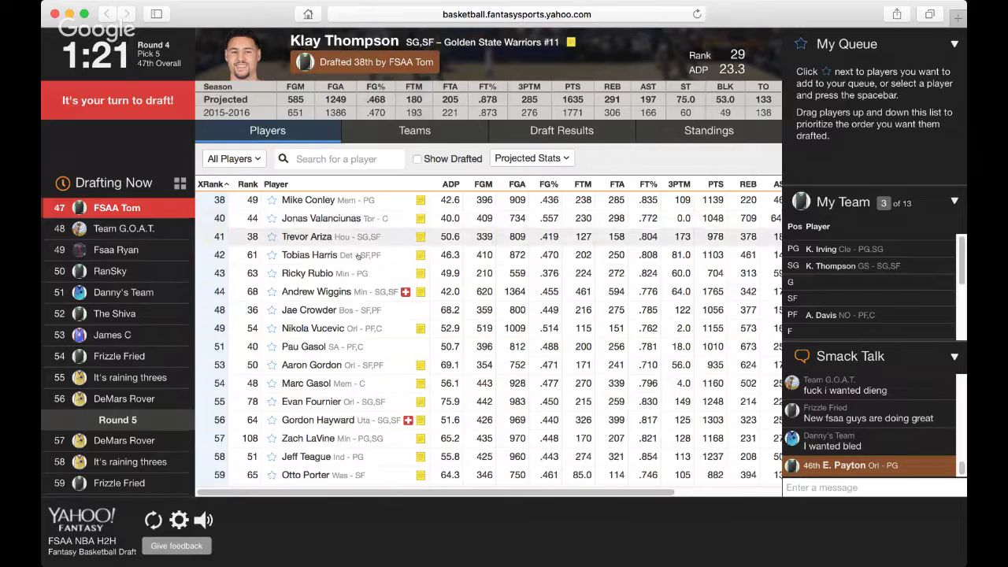
pyautogui.scroll(-4, 362, 228)
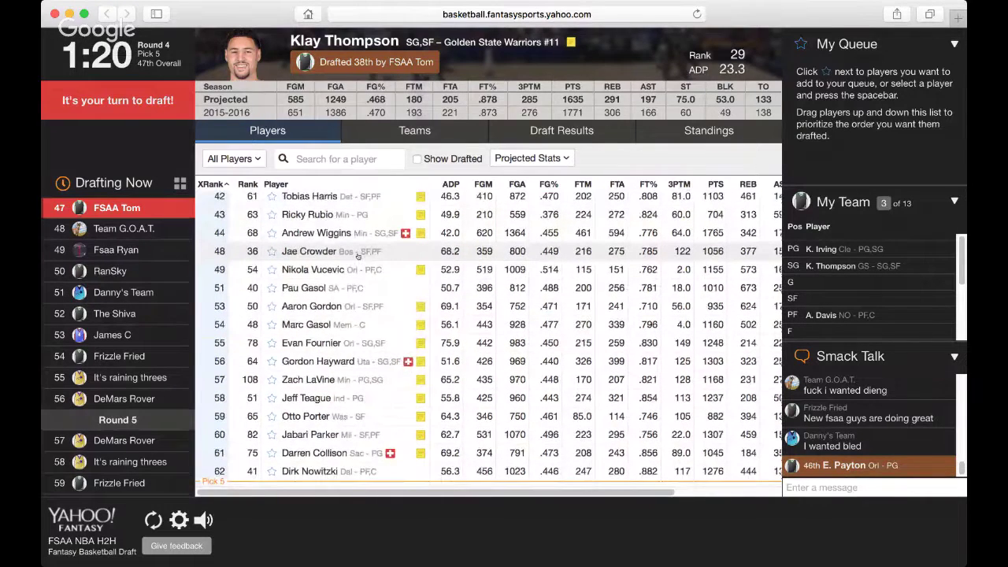
pyautogui.scroll(-5, 358, 256)
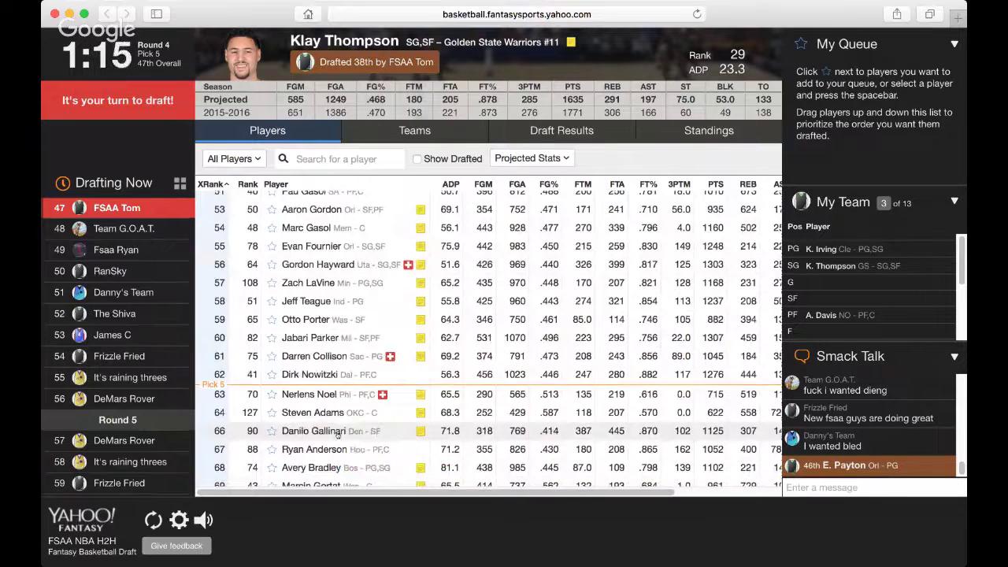
pyautogui.scroll(5, 338, 435)
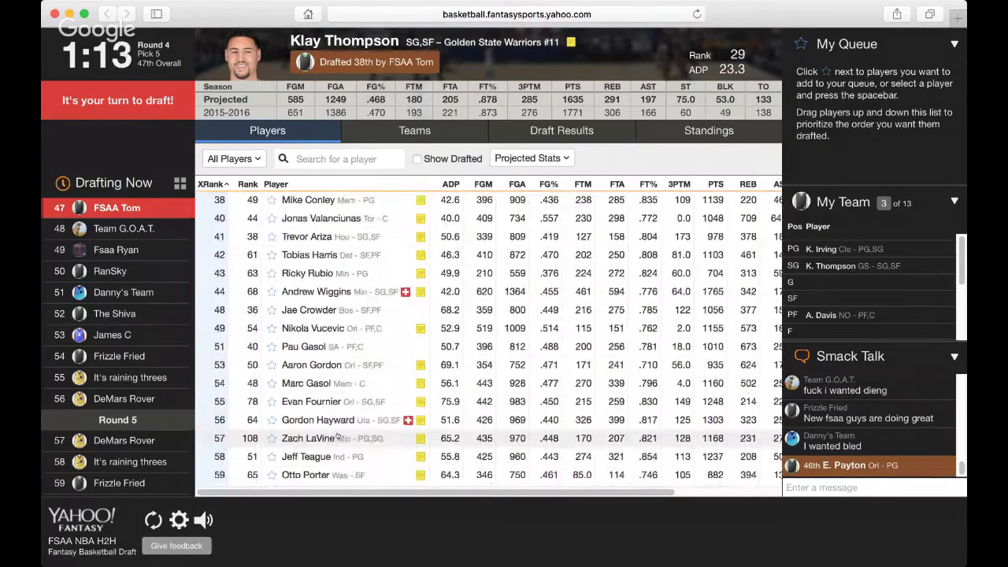
pyautogui.scroll(-1, 338, 436)
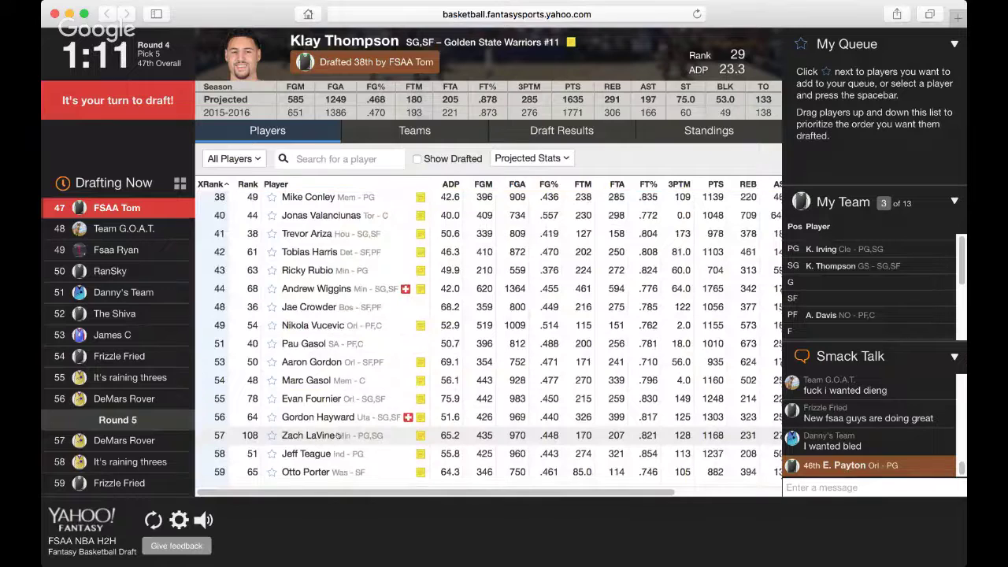
pyautogui.scroll(1, 338, 435)
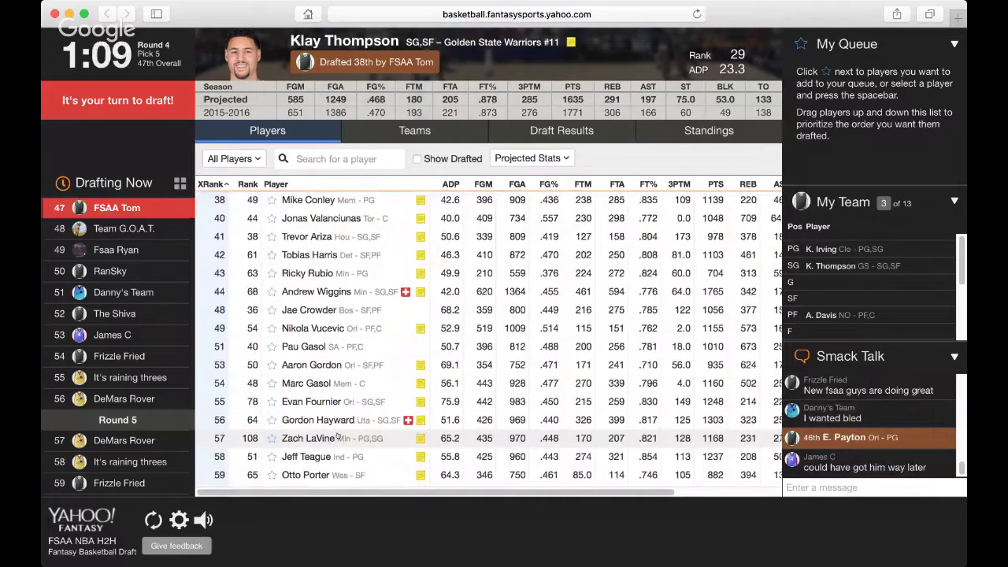
# Bring up Jonas Valanciunas's stats and examine the alternatives ranked below him through the projected sixth-round pick
pyautogui.click(329, 218)
pyautogui.scroll(-5, 330, 312)
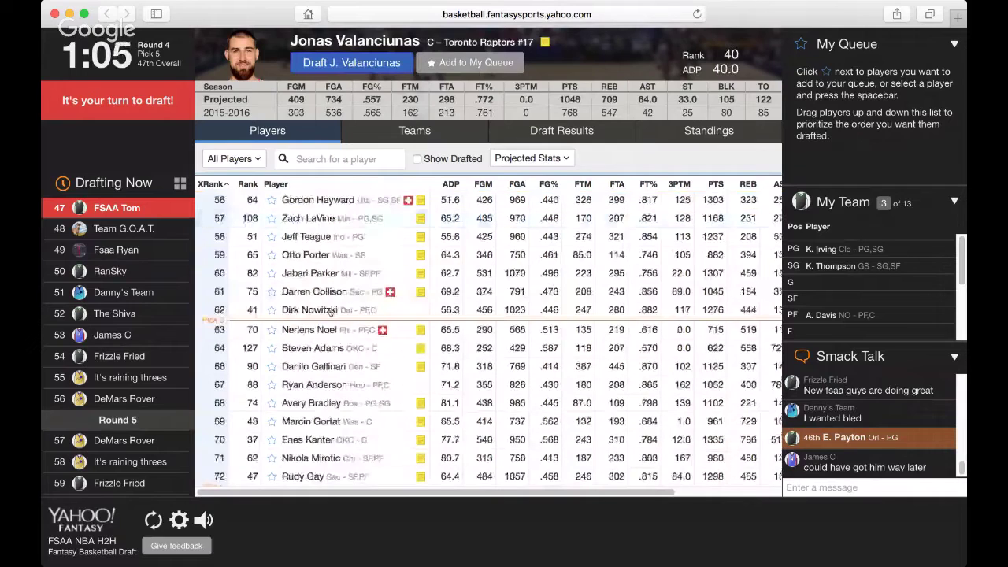
pyautogui.scroll(-5, 329, 312)
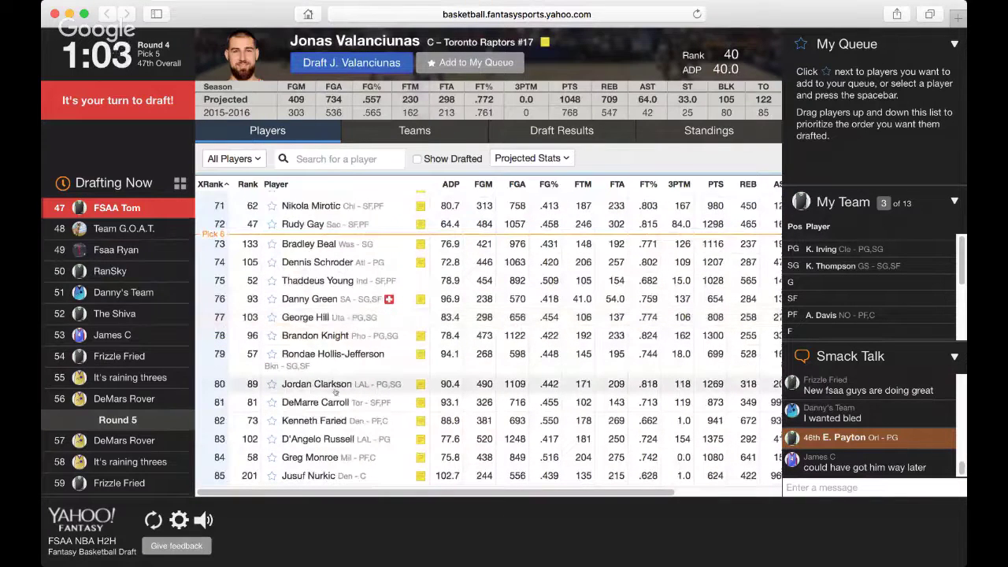
pyautogui.scroll(5, 334, 386)
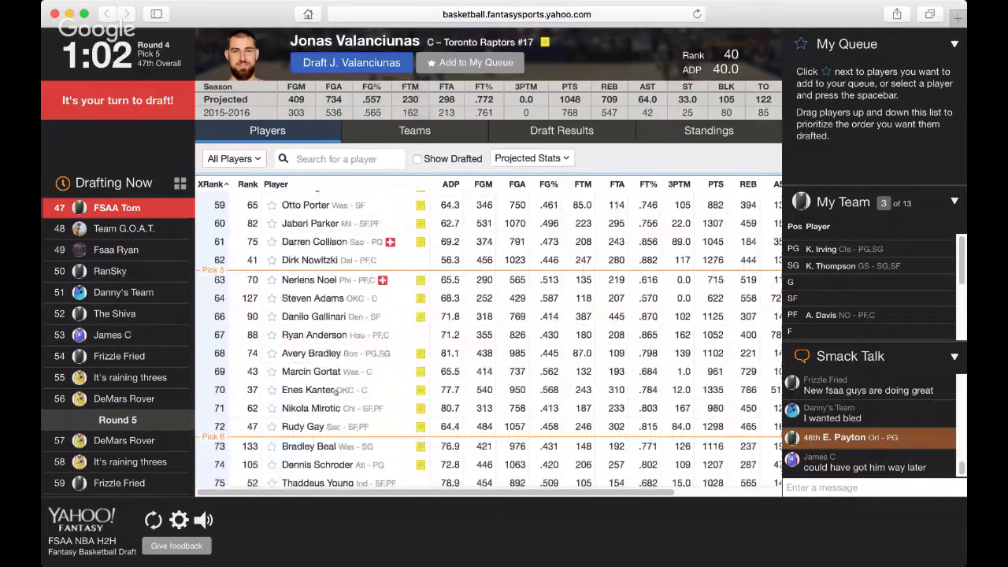
pyautogui.scroll(7, 335, 392)
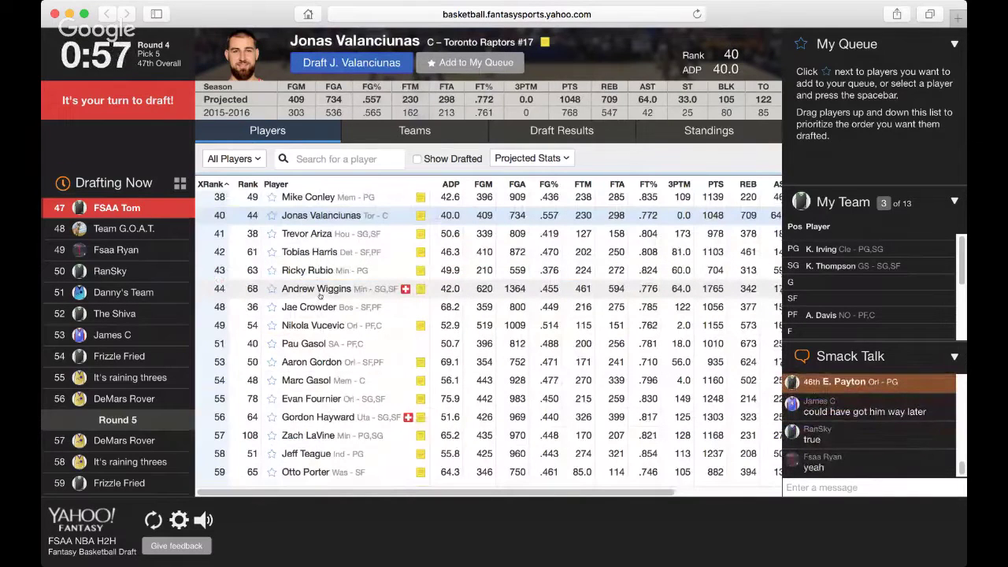
pyautogui.scroll(-1, 320, 296)
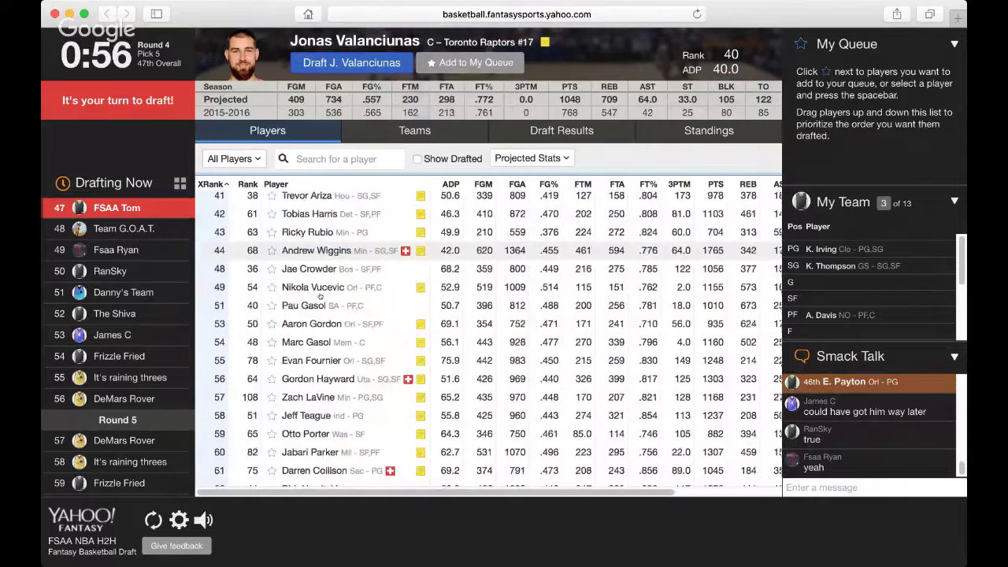
pyautogui.scroll(-2, 320, 296)
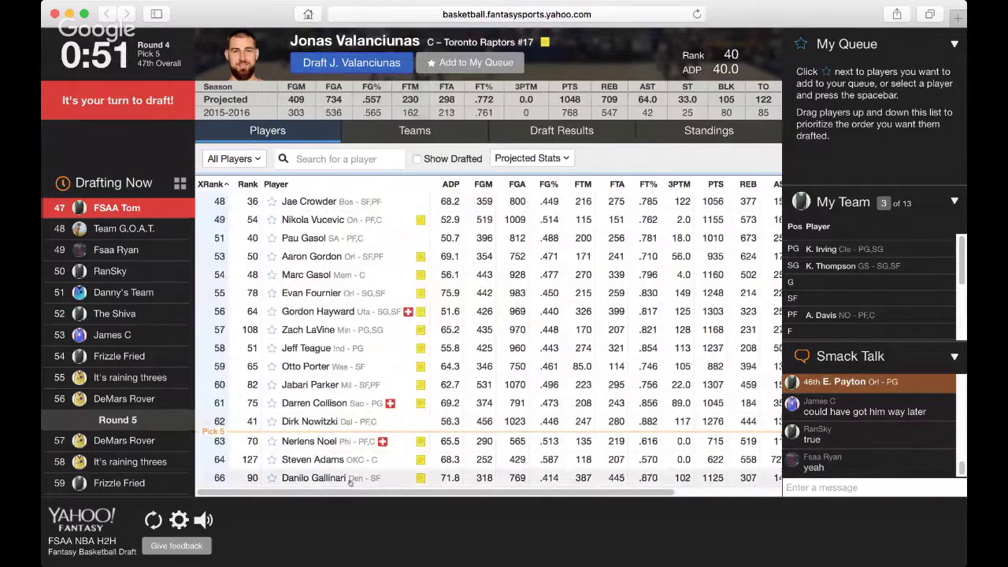
# Compare the candidates' projected assists, steals, blocks and turnovers, and return to the player name columns
pyautogui.moveTo(352, 493); pyautogui.dragTo(465, 505)
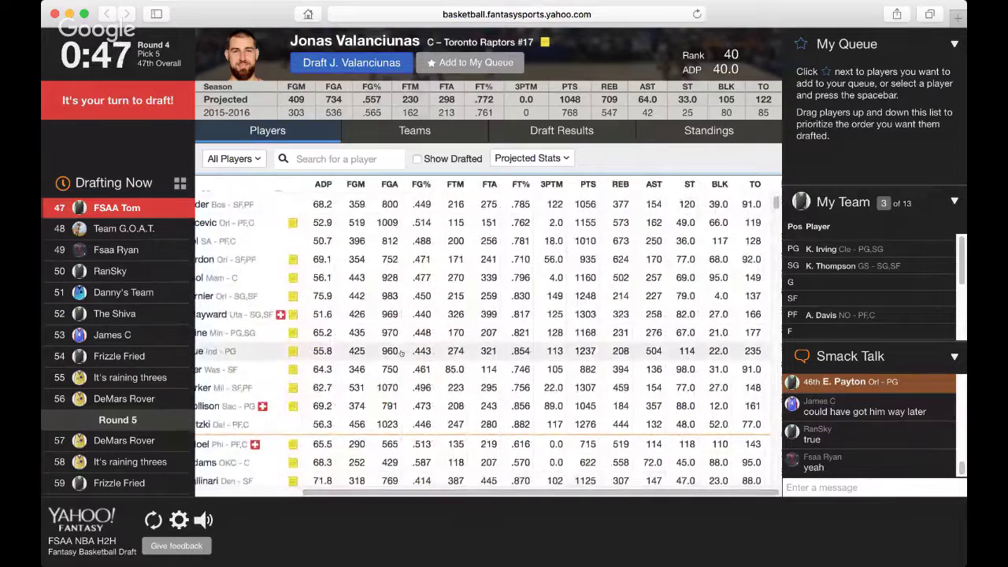
pyautogui.scroll(3, 401, 354)
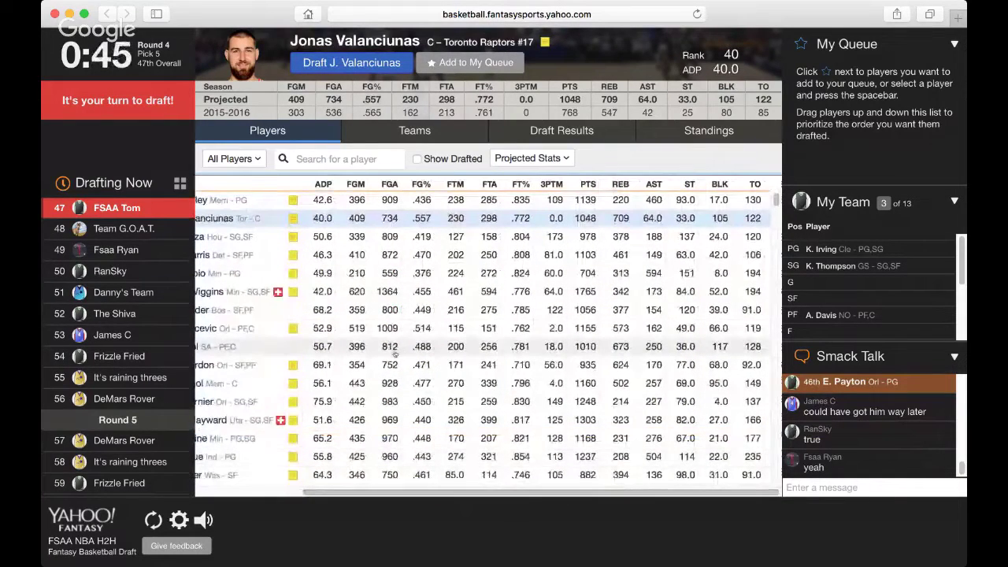
pyautogui.scroll(-5, 391, 359)
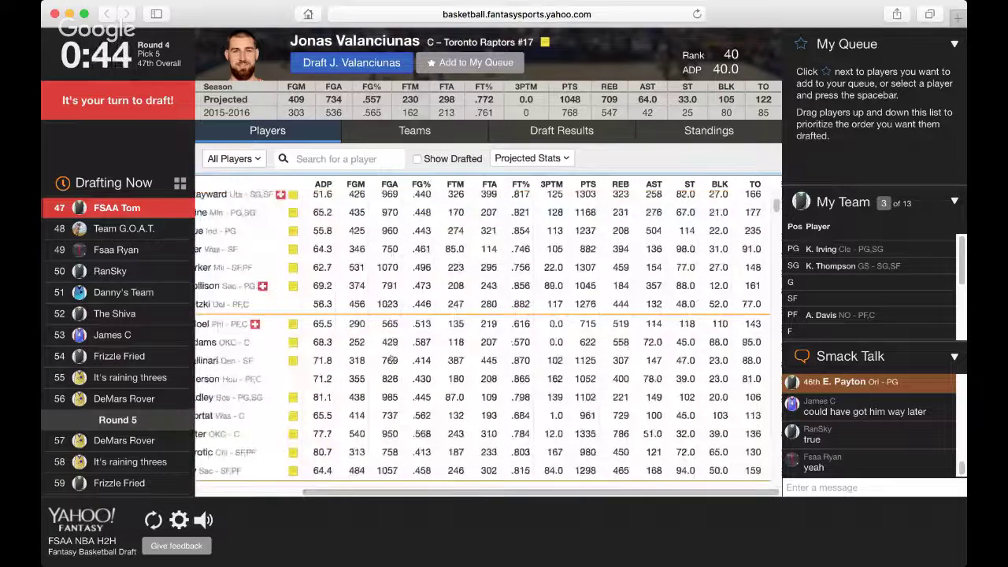
pyautogui.scroll(1, 392, 359)
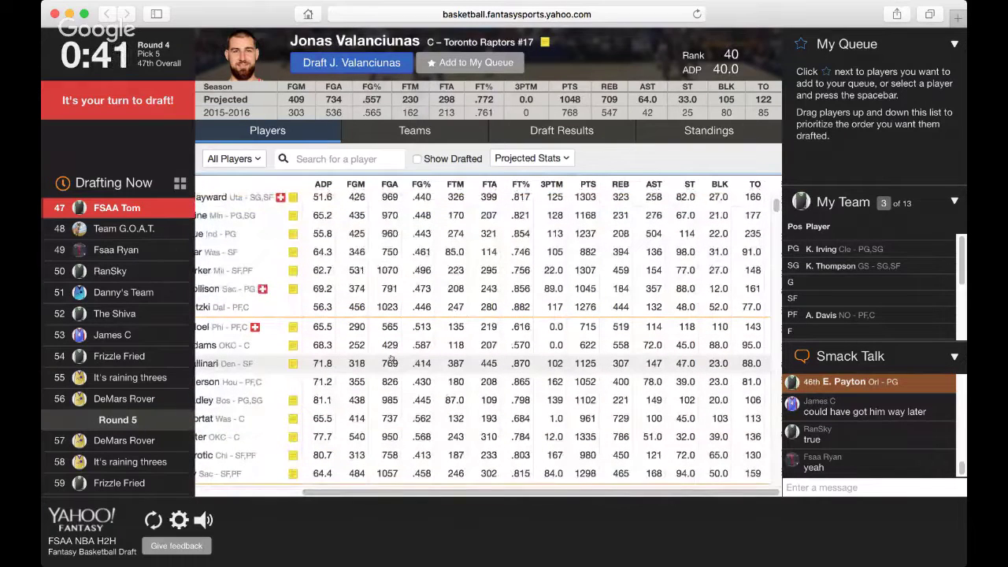
pyautogui.scroll(5, 391, 358)
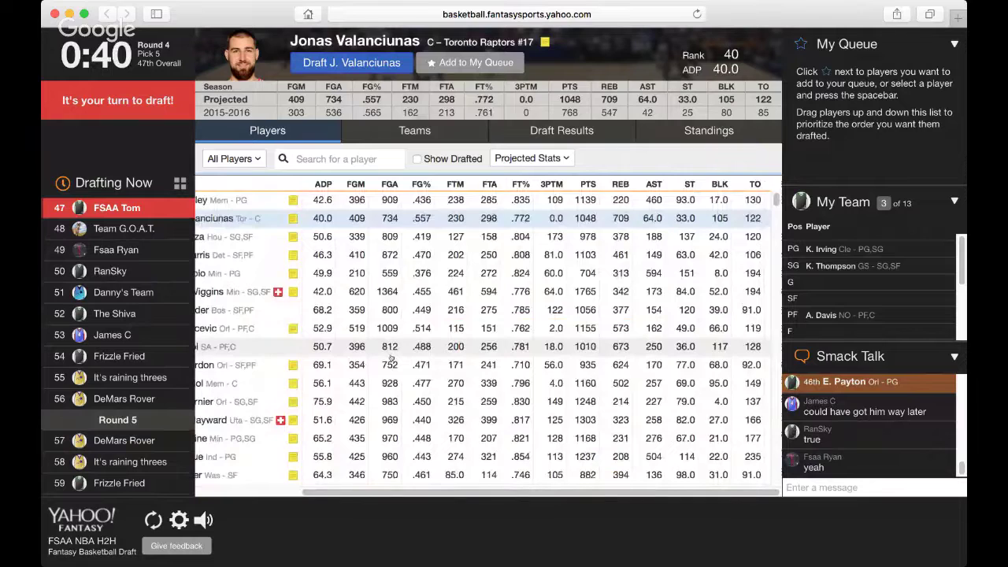
pyautogui.scroll(-5, 391, 358)
pyautogui.hscroll(-3, 391, 359)
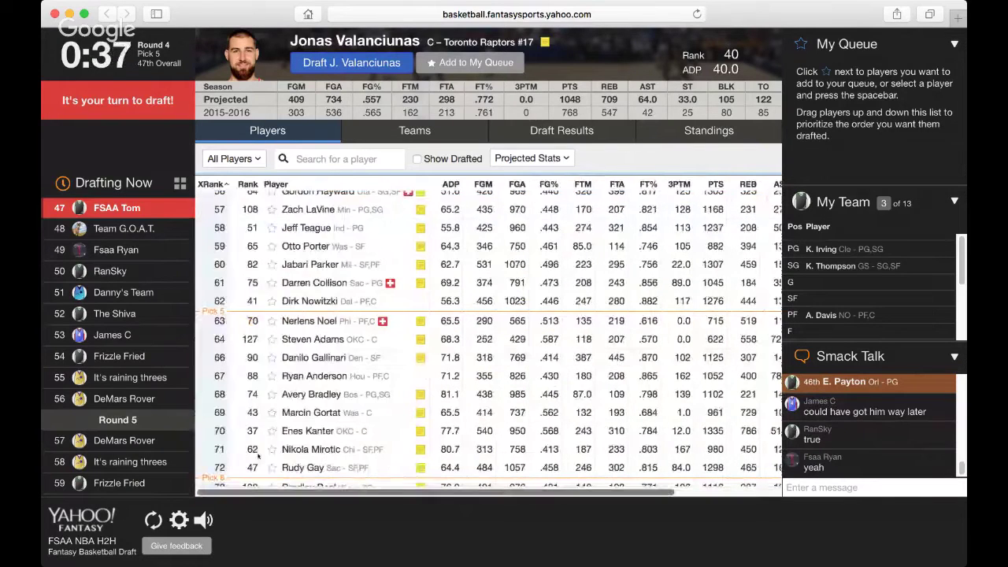
# Recheck the top available players, bring up Andrew Wiggins's stats for comparison, and draft Jonas Valanciunas with the 47th overall pick
pyautogui.scroll(5, 303, 383)
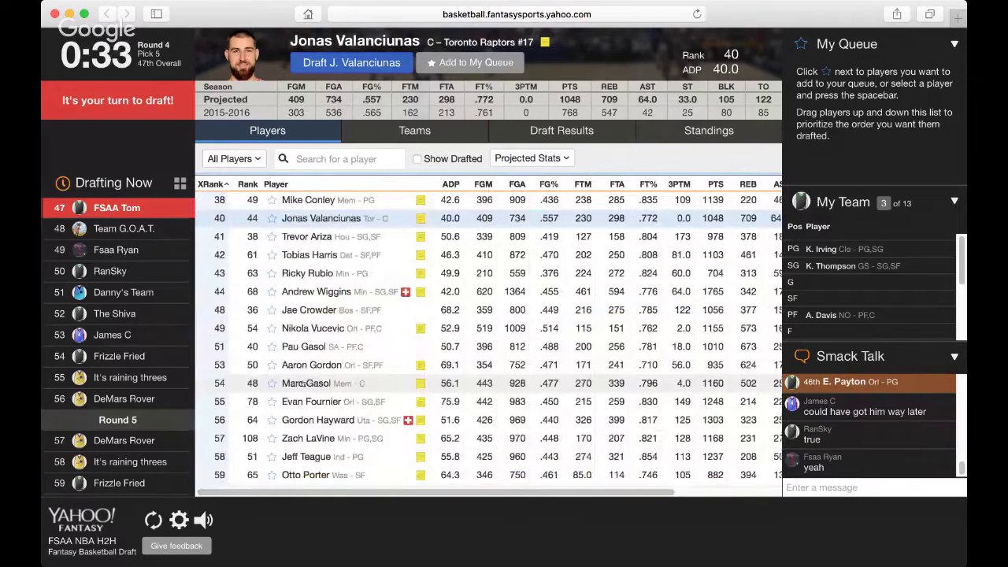
pyautogui.scroll(-5, 303, 382)
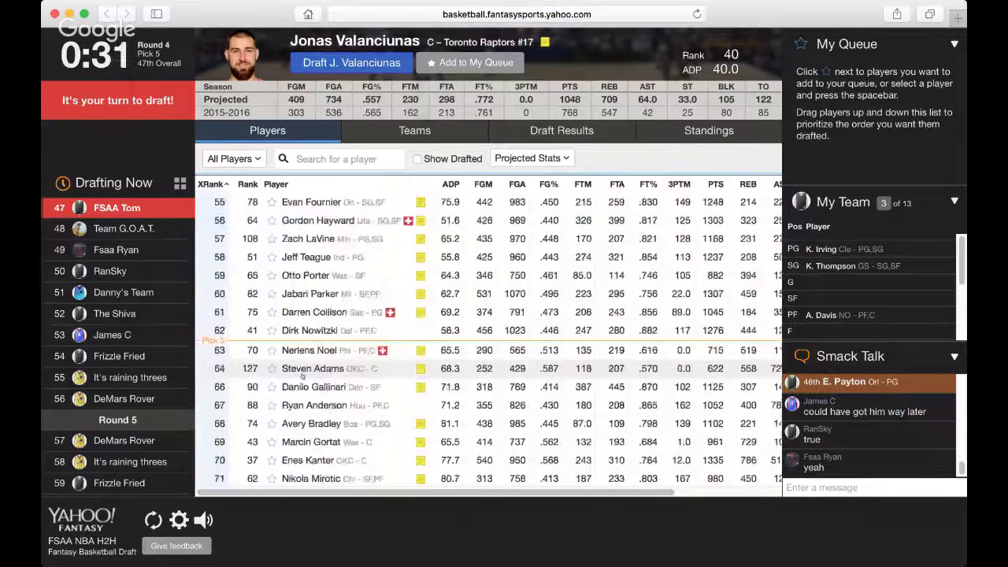
pyautogui.scroll(3, 302, 376)
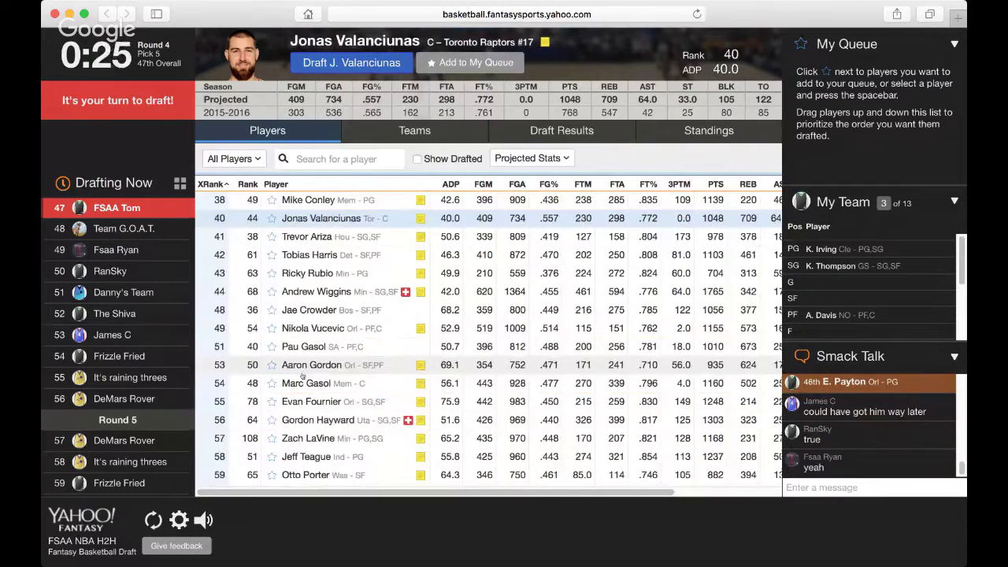
pyautogui.click(300, 292)
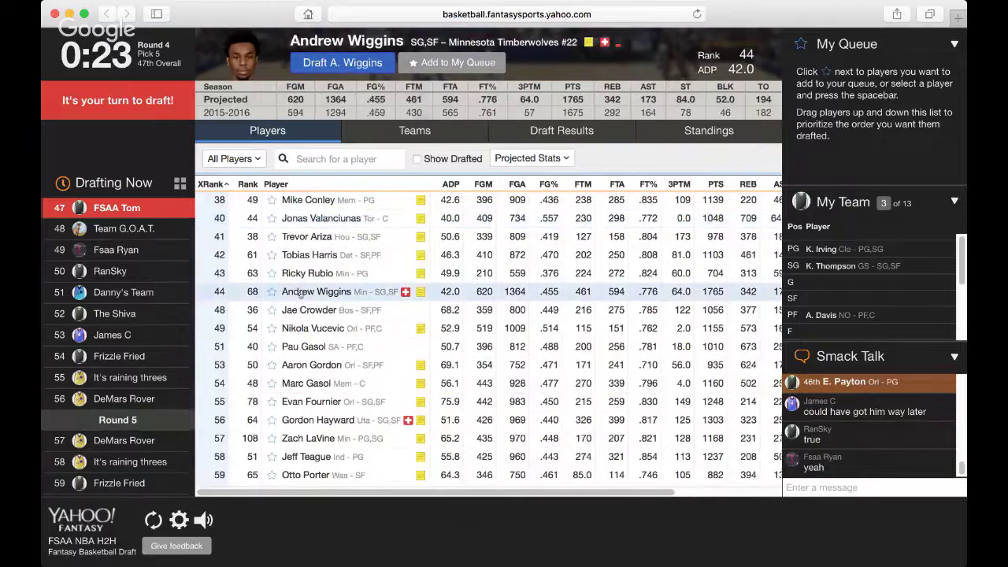
pyautogui.click(303, 225)
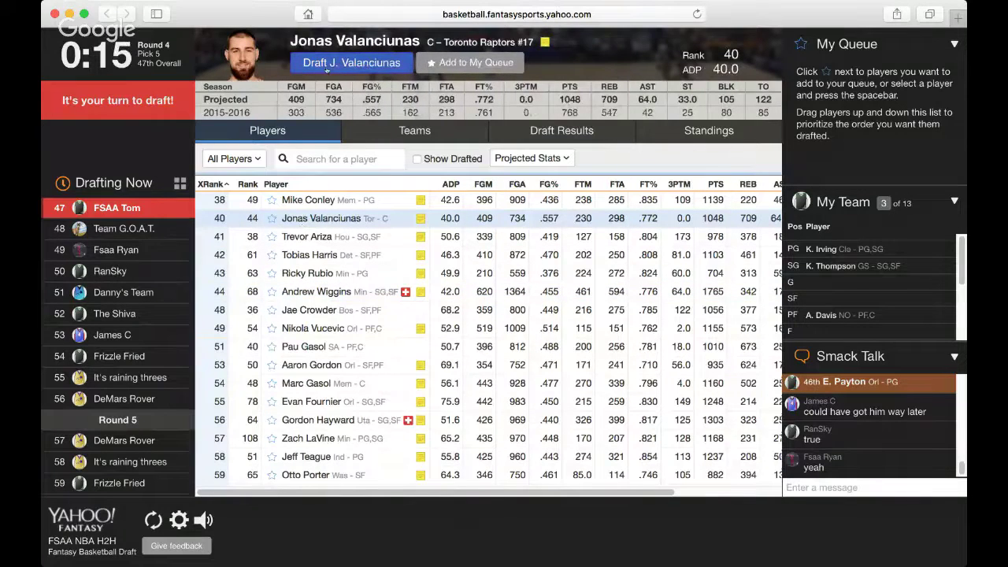
pyautogui.click(326, 67)
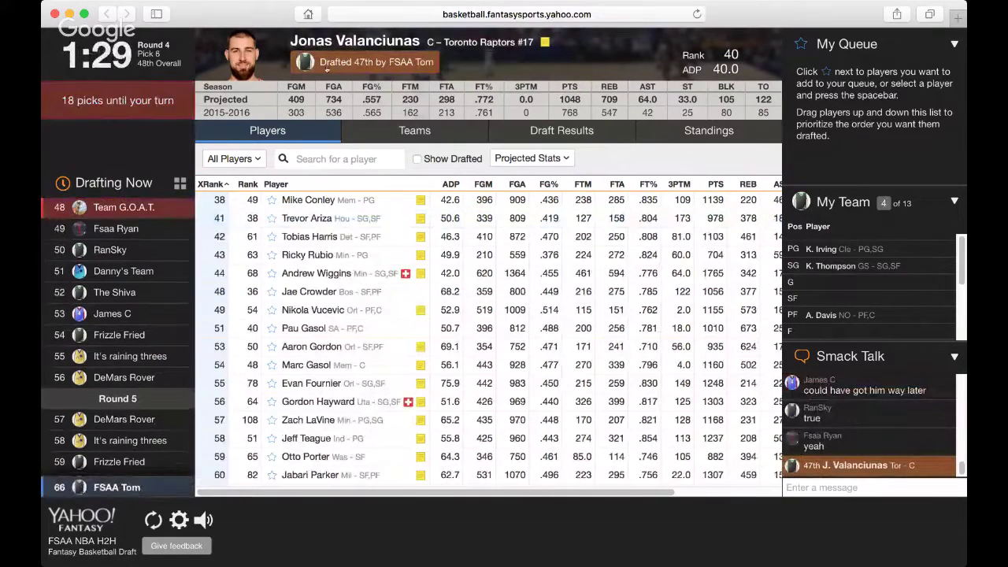
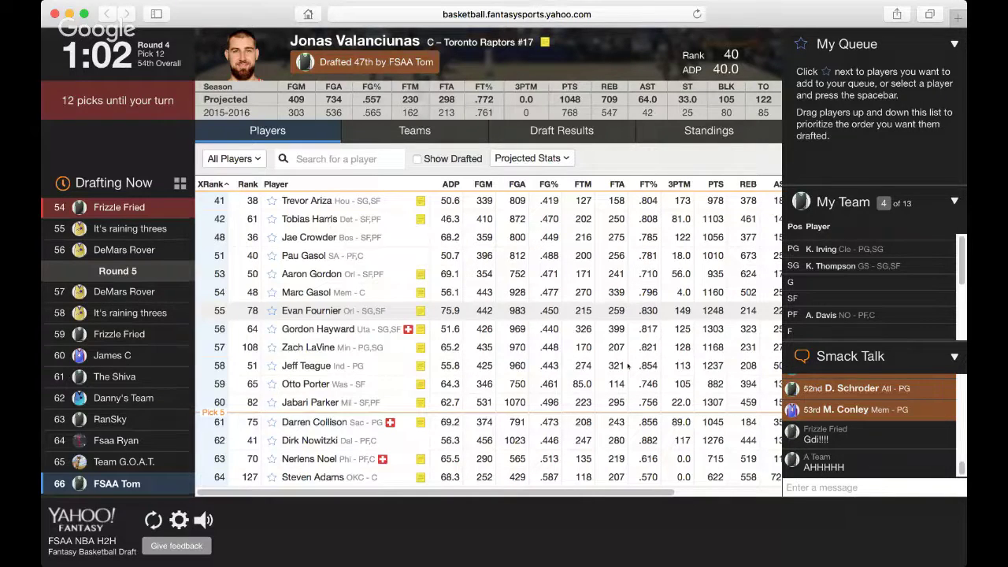
# Examine the available players from Trevor Ariza down past the projected eighth-round pick, and return to the top-ranked names
pyautogui.scroll(-1, 533, 358)
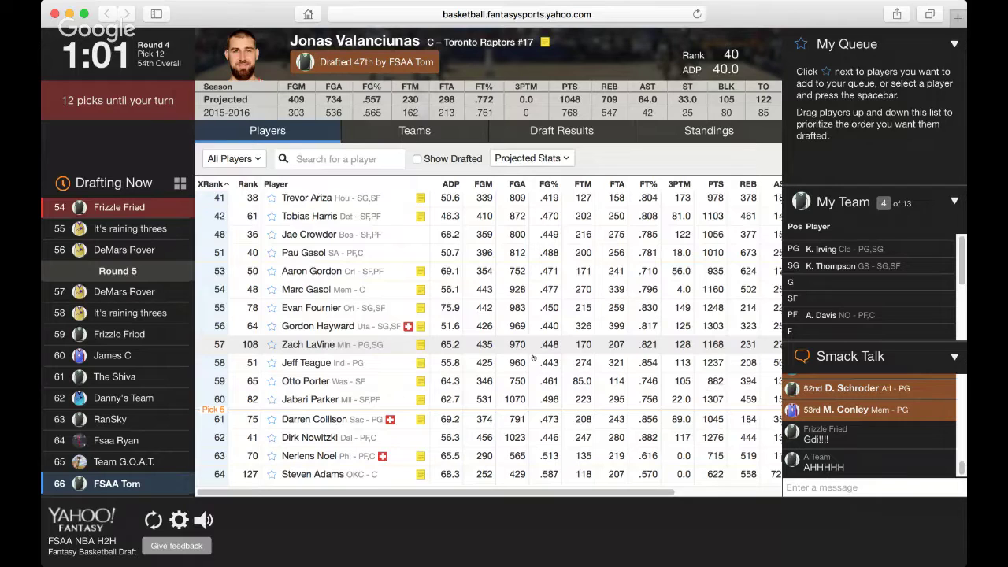
pyautogui.scroll(-5, 533, 359)
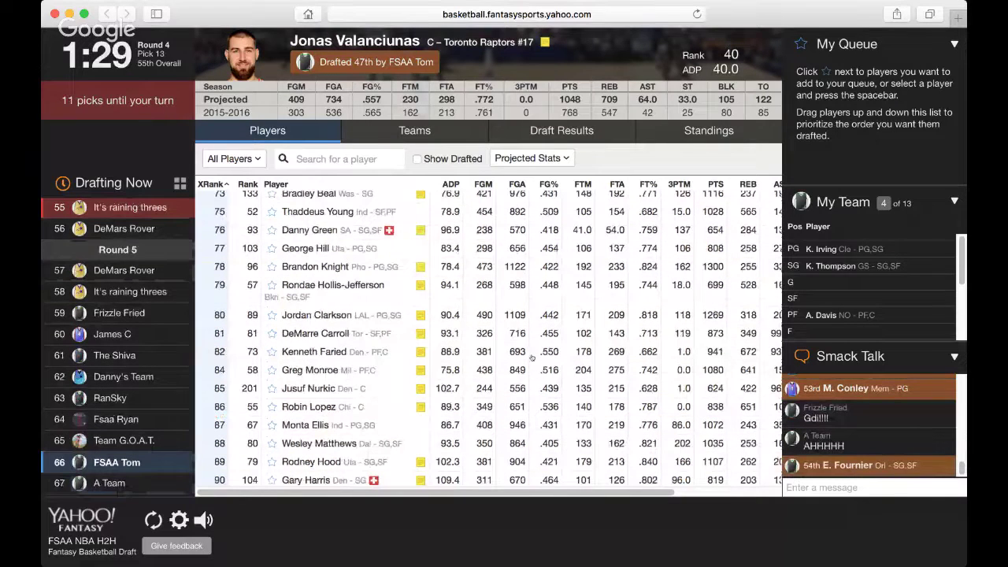
pyautogui.scroll(1, 533, 359)
pyautogui.scroll(4, 533, 358)
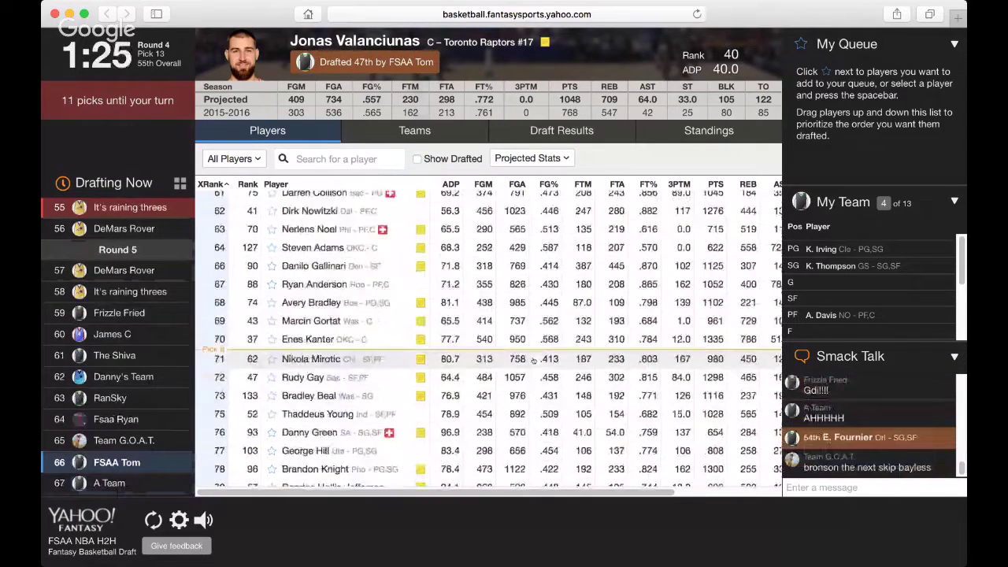
pyautogui.scroll(-3, 533, 360)
pyautogui.scroll(-3, 533, 360)
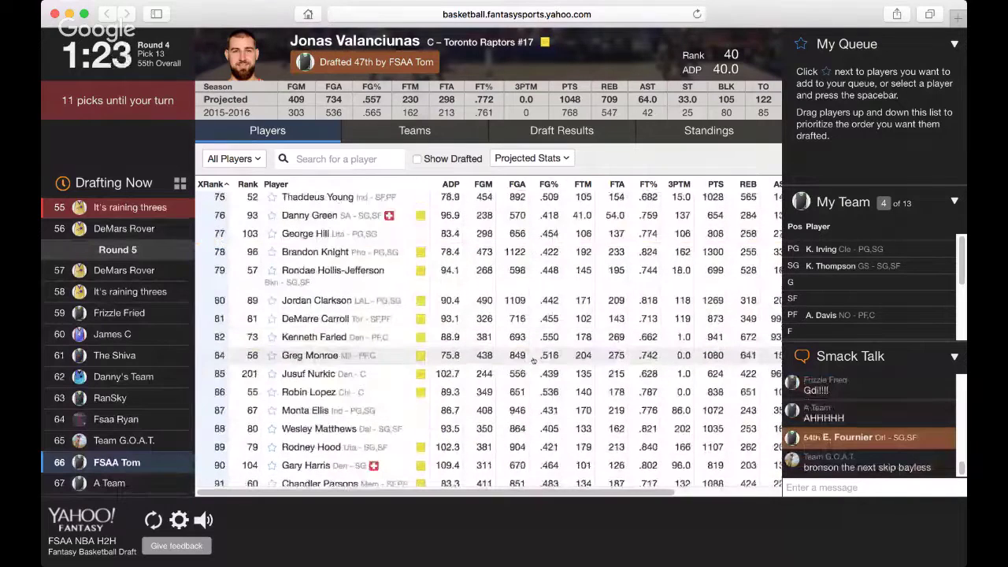
pyautogui.scroll(-6, 533, 360)
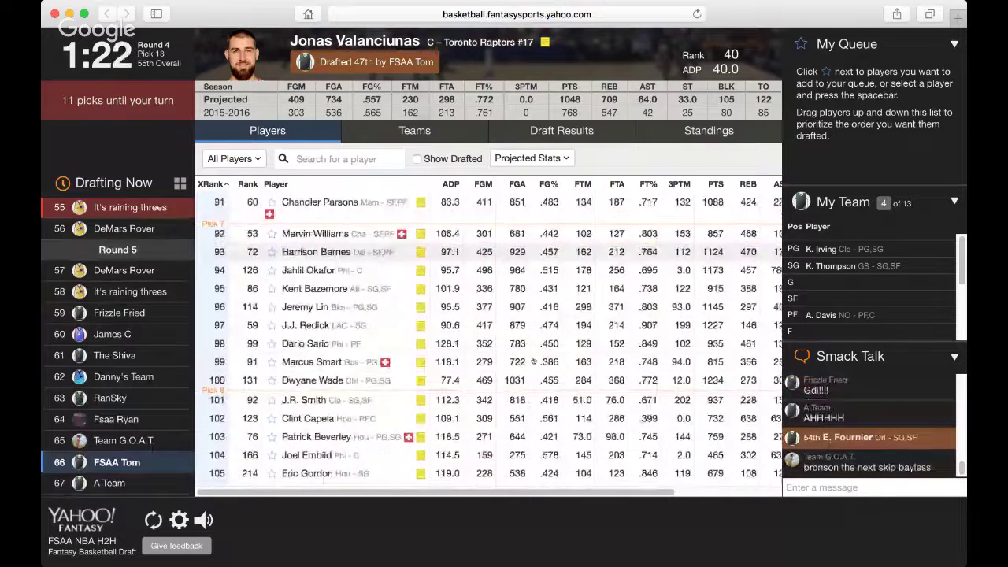
pyautogui.scroll(-5, 533, 360)
pyautogui.scroll(20, 533, 360)
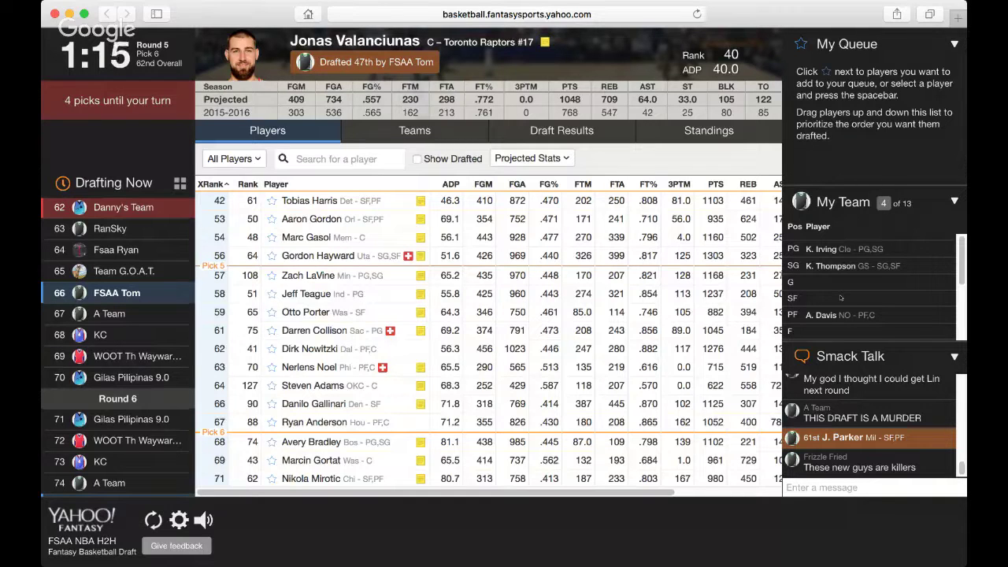
# Inspect the rosters of KC, Gilas Pilipinas 9.0 and RanSky, and return to the available players
pyautogui.click(154, 335)
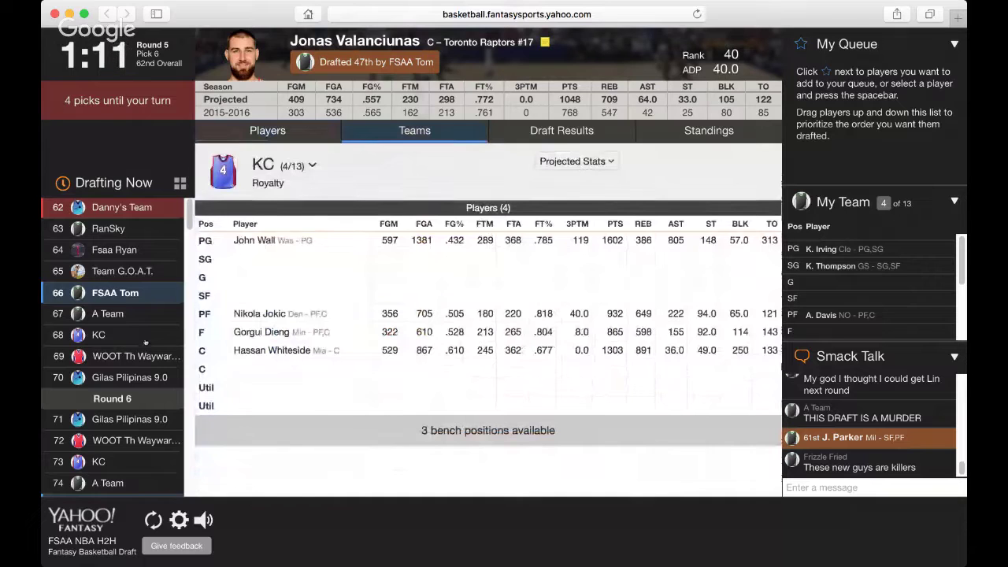
pyautogui.click(112, 379)
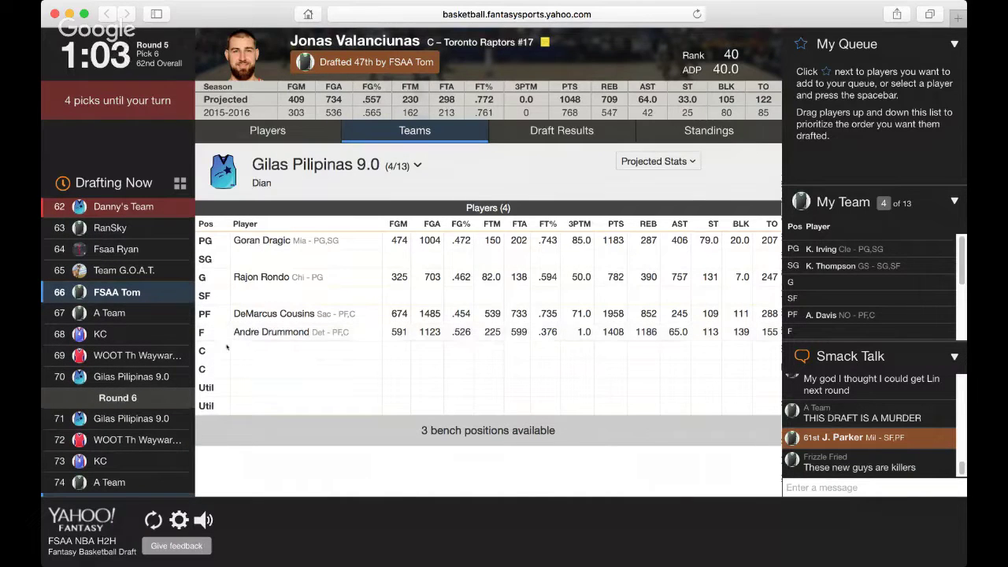
pyautogui.click(122, 228)
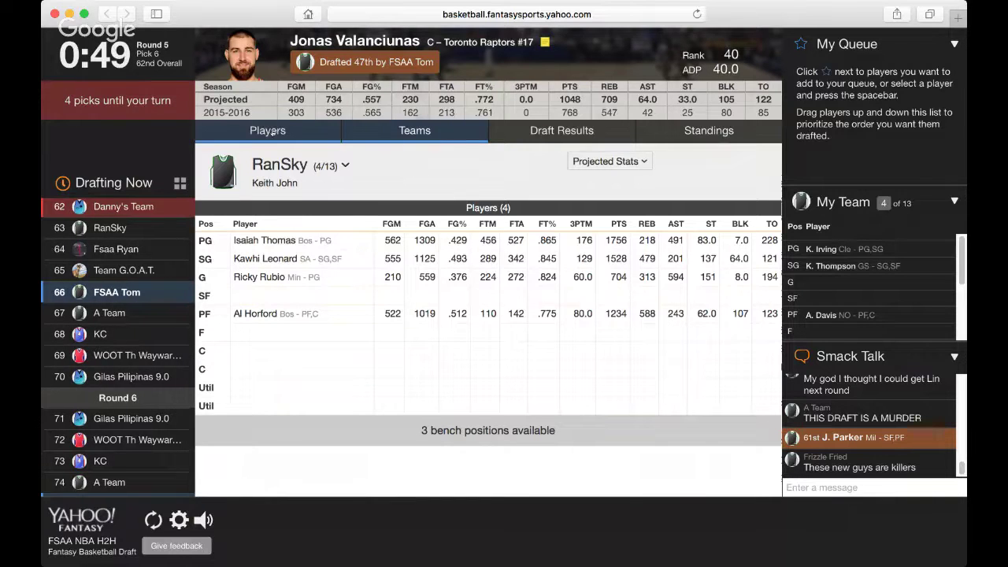
pyautogui.click(268, 131)
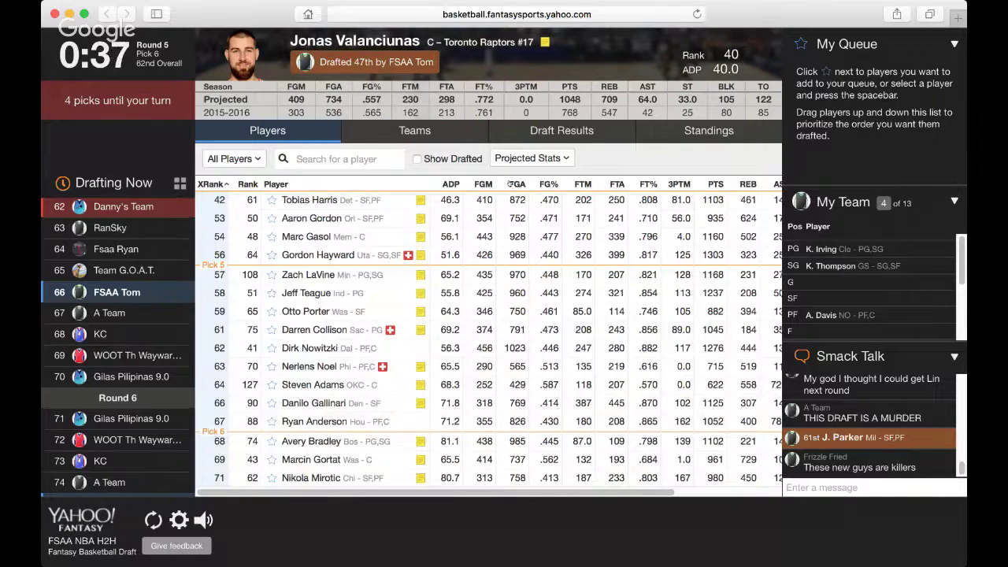
# Check the projected team standings and the lowest-listed team's roster, and bring back the available players
pyautogui.click(755, 137)
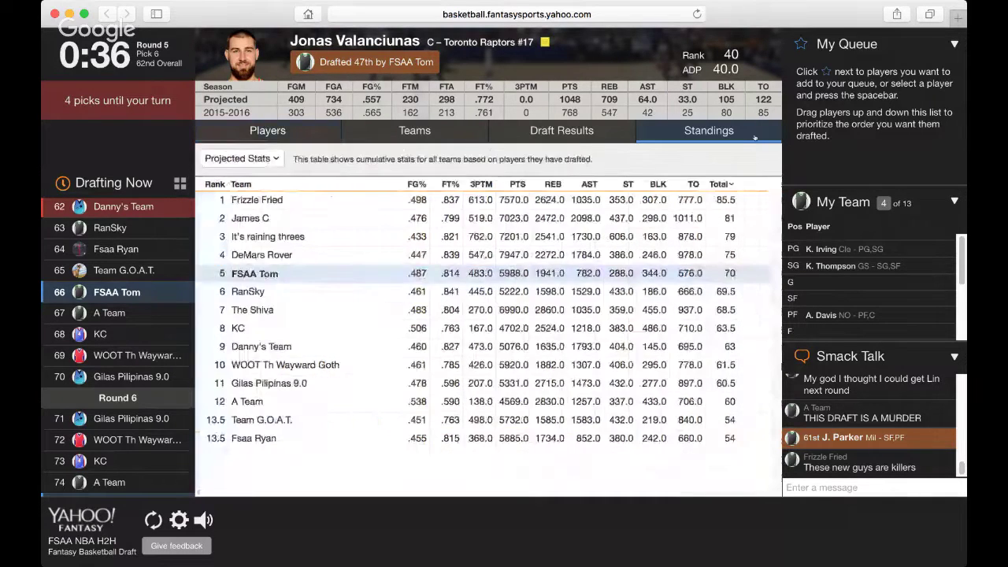
pyautogui.click(214, 438)
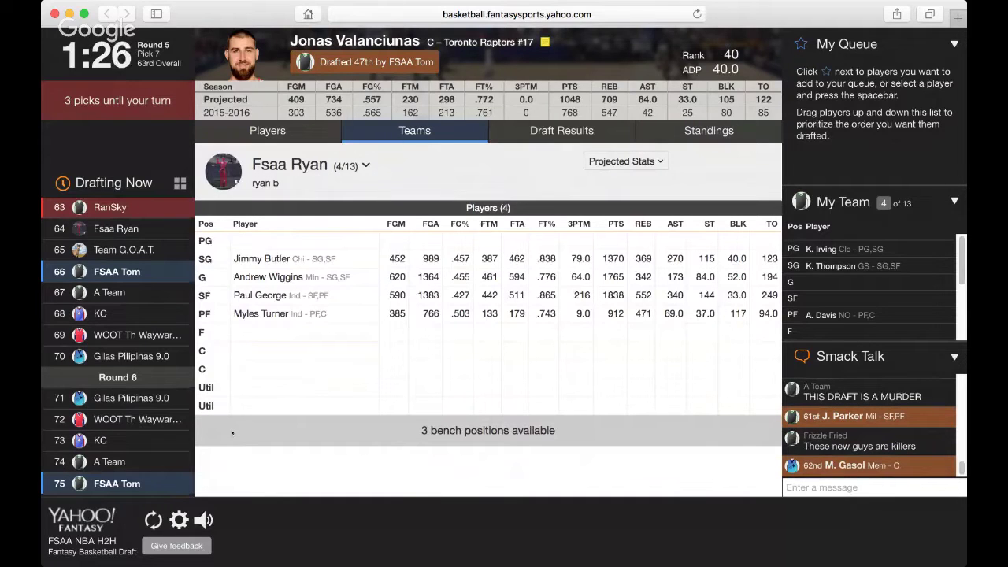
pyautogui.click(267, 131)
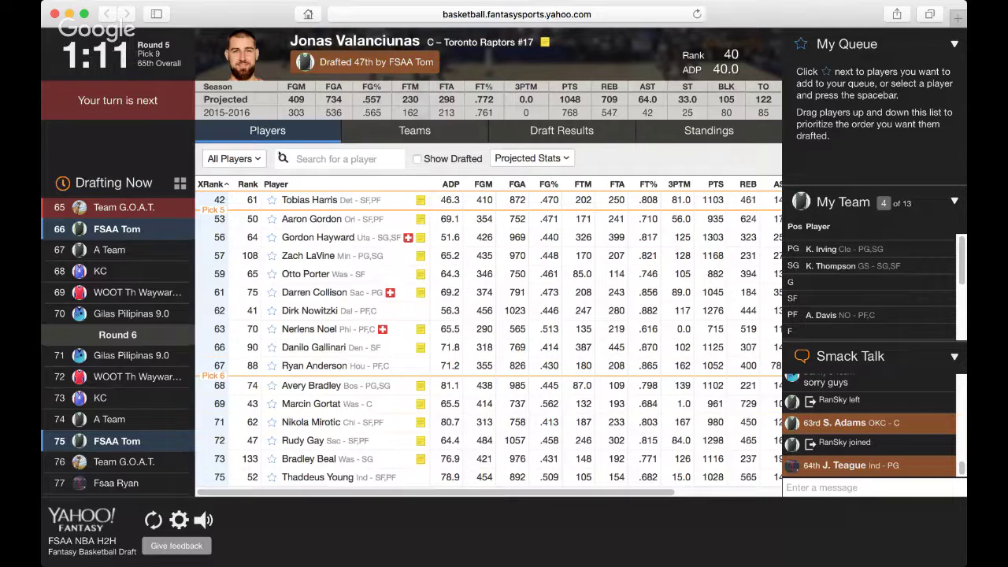
# Examine the candidates for the 66th pick from Tobias Harris down past the projected eighth-round pick, and return to the highest-ranked ones
pyautogui.scroll(-5, 309, 257)
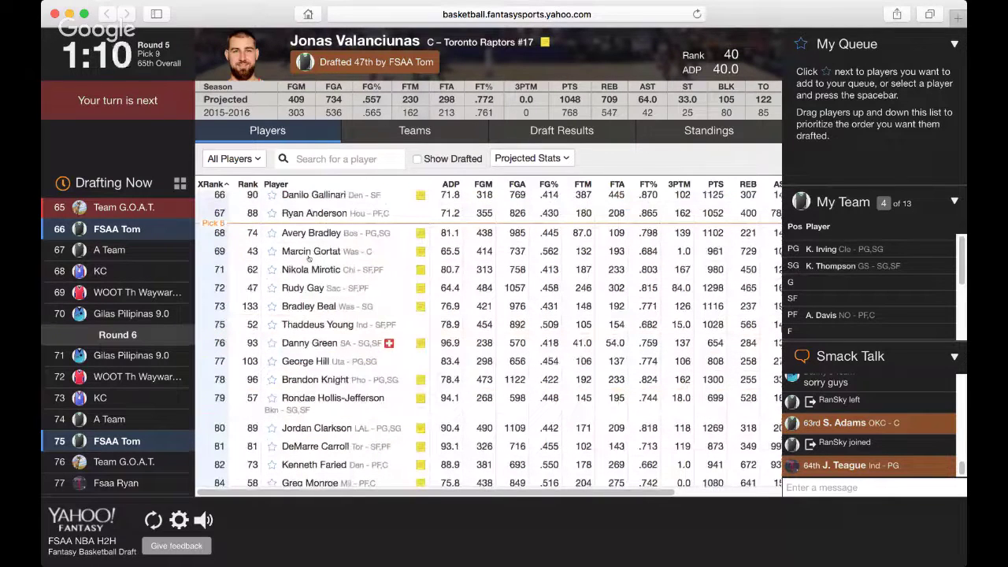
pyautogui.scroll(-4, 309, 257)
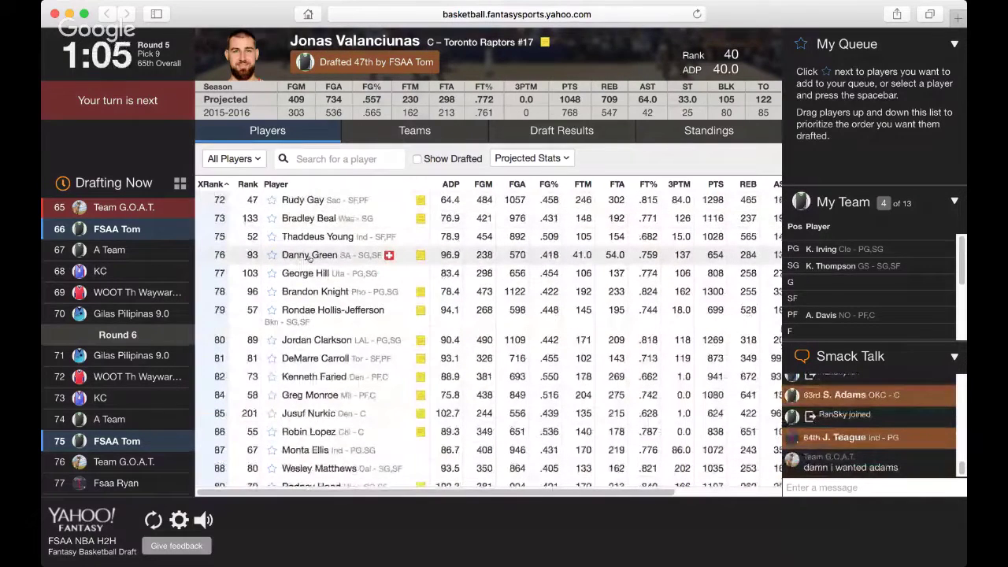
pyautogui.scroll(-1, 308, 259)
pyautogui.scroll(-3, 309, 258)
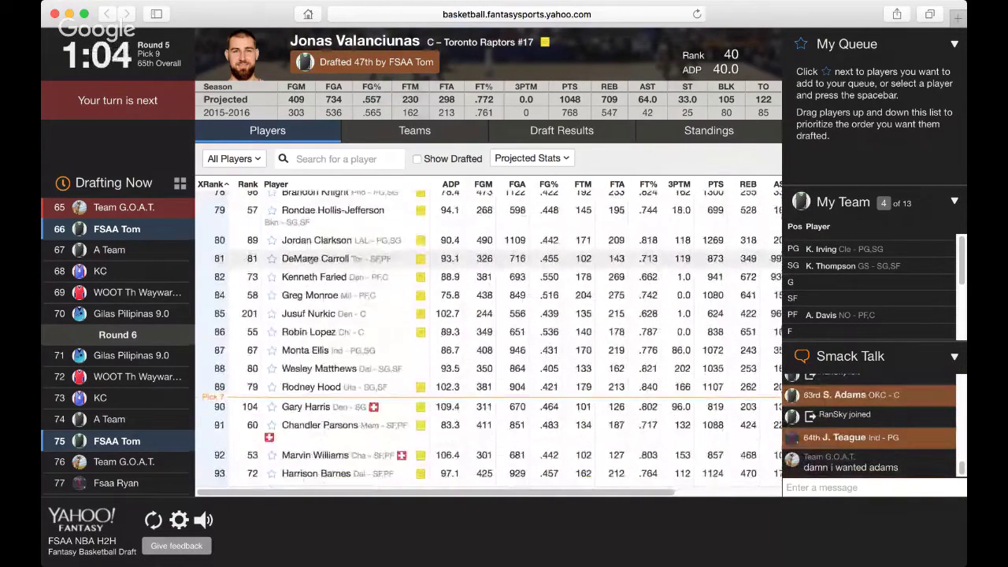
pyautogui.scroll(-2, 309, 260)
pyautogui.scroll(-1, 310, 260)
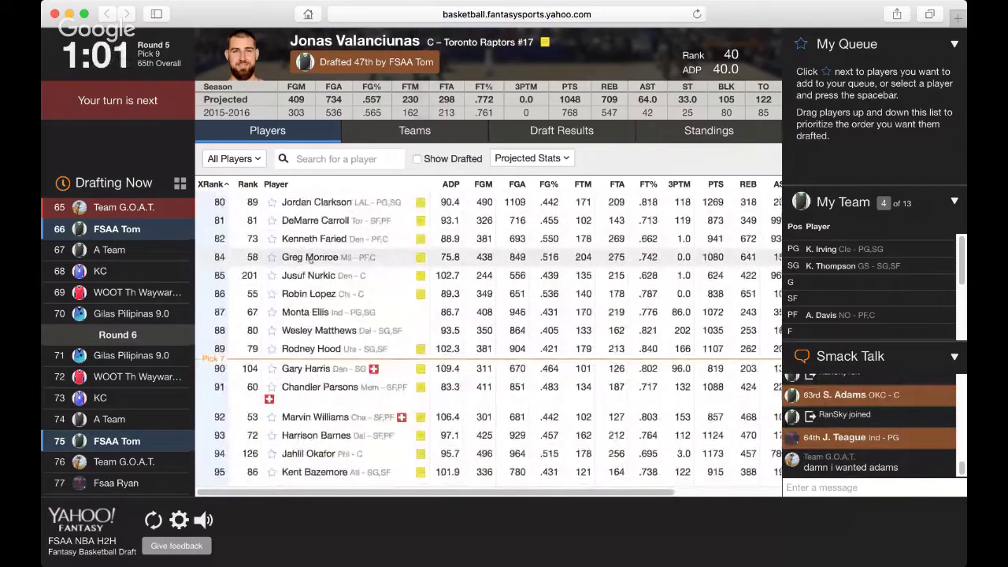
pyautogui.scroll(-1, 310, 258)
pyautogui.scroll(-3, 311, 264)
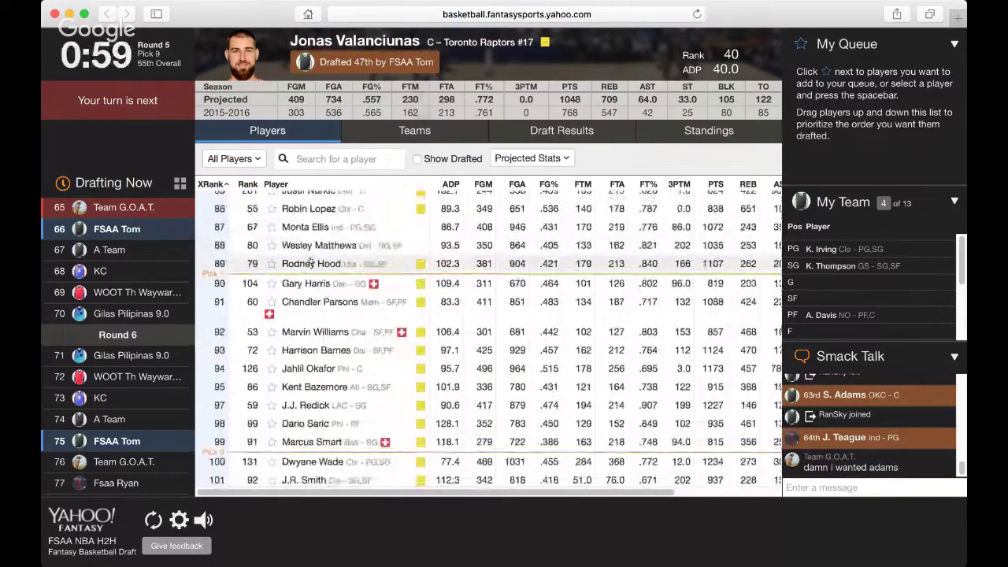
pyautogui.scroll(-2, 311, 264)
pyautogui.scroll(10, 311, 260)
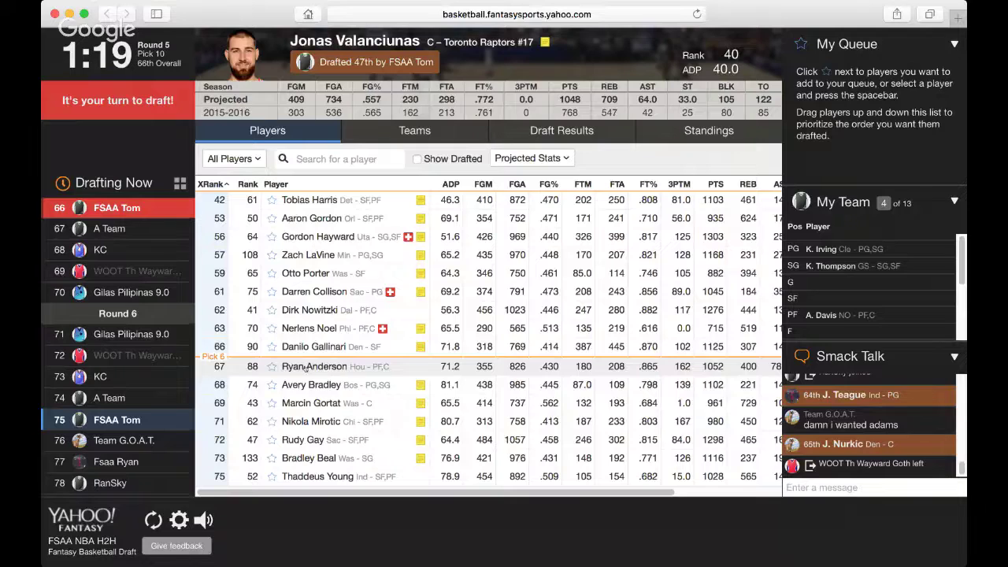
# Find Joel Embiid among the players ranked just past 100 and draft him with the 66th overall pick
pyautogui.scroll(-10, 305, 368)
pyautogui.scroll(-3, 306, 368)
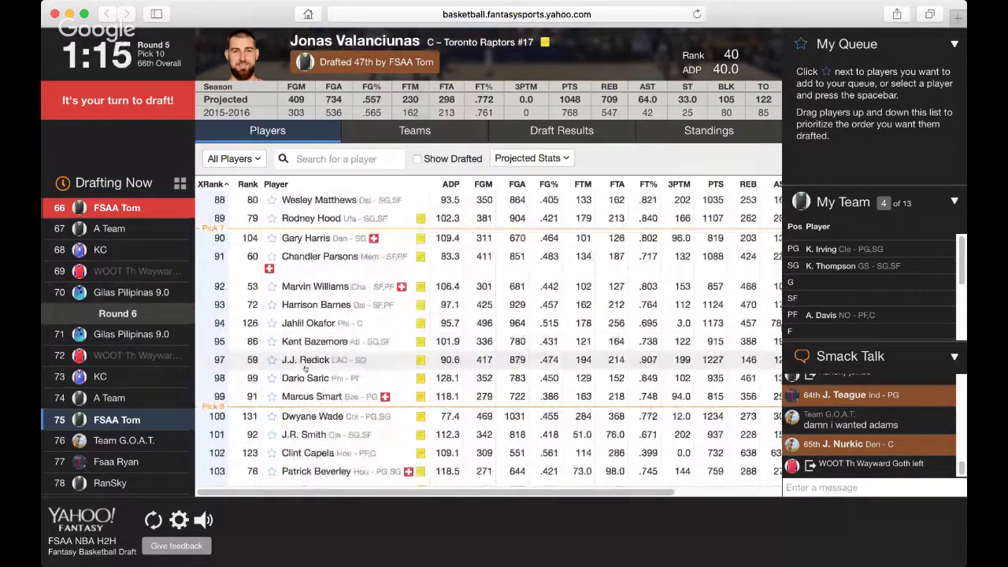
pyautogui.scroll(-1, 306, 368)
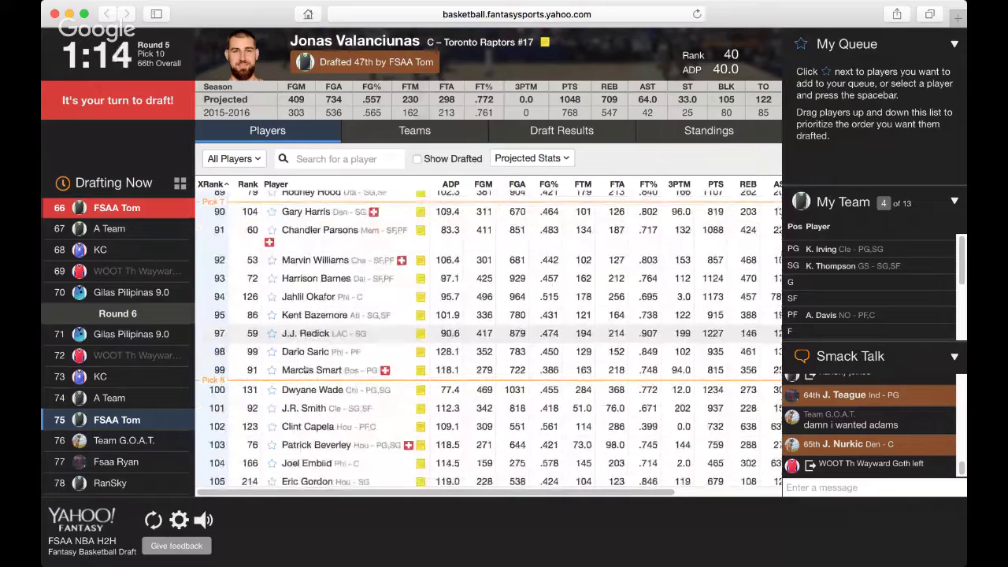
pyautogui.scroll(-4, 306, 369)
pyautogui.click(308, 370)
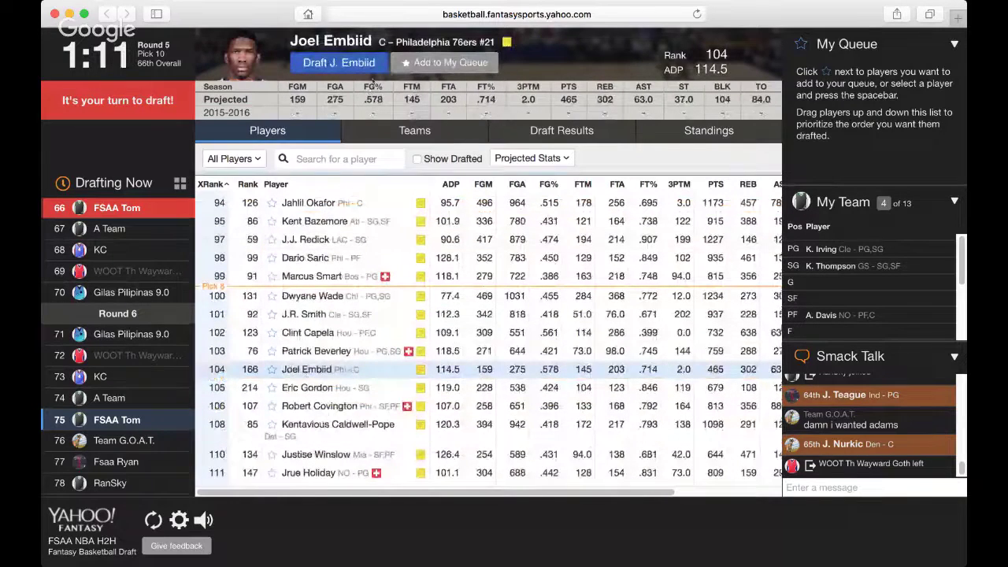
pyautogui.click(354, 68)
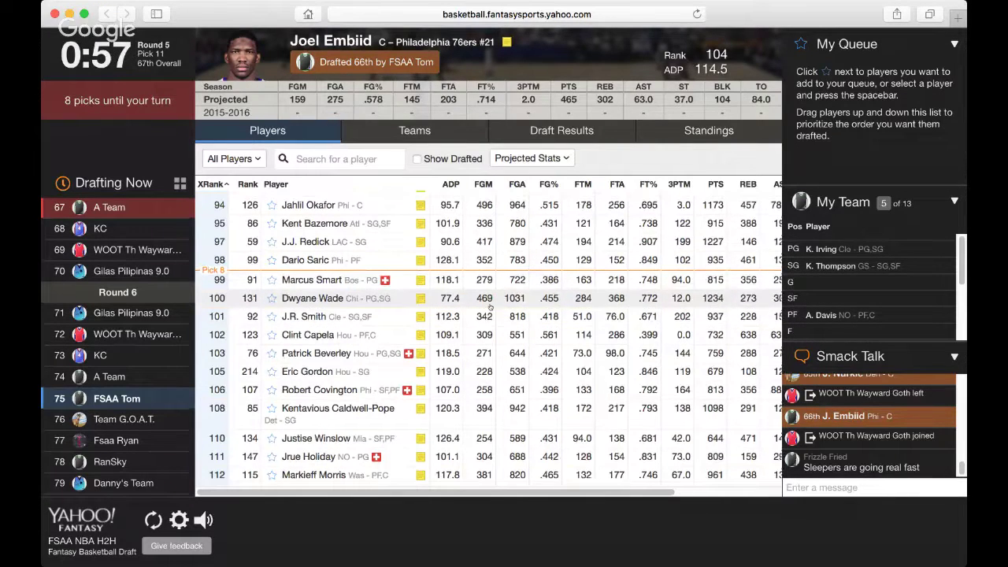
# Examine the candidates for the 75th pick from the highest-ranked available players down to those ranked about 120
pyautogui.scroll(10, 490, 306)
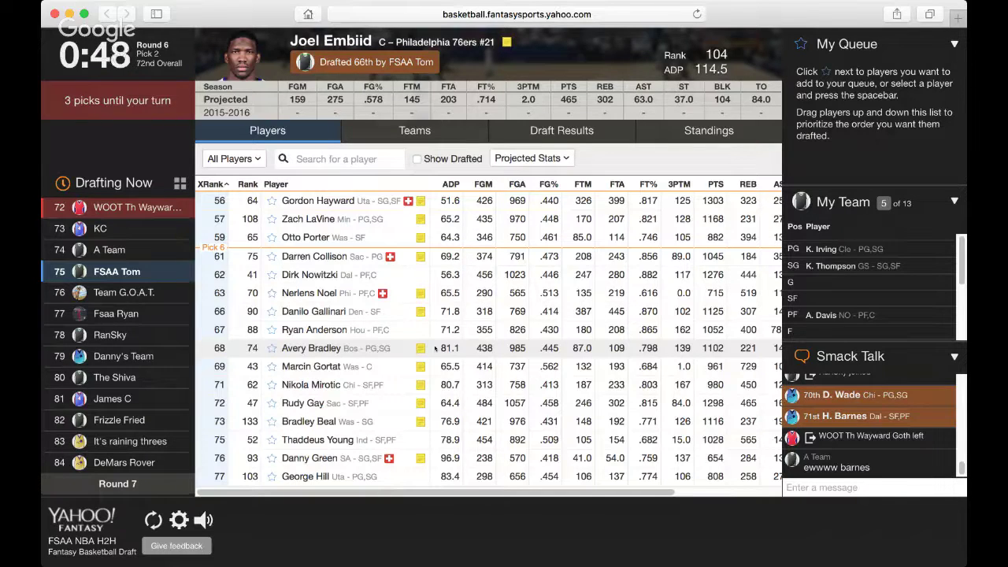
pyautogui.scroll(-5, 435, 348)
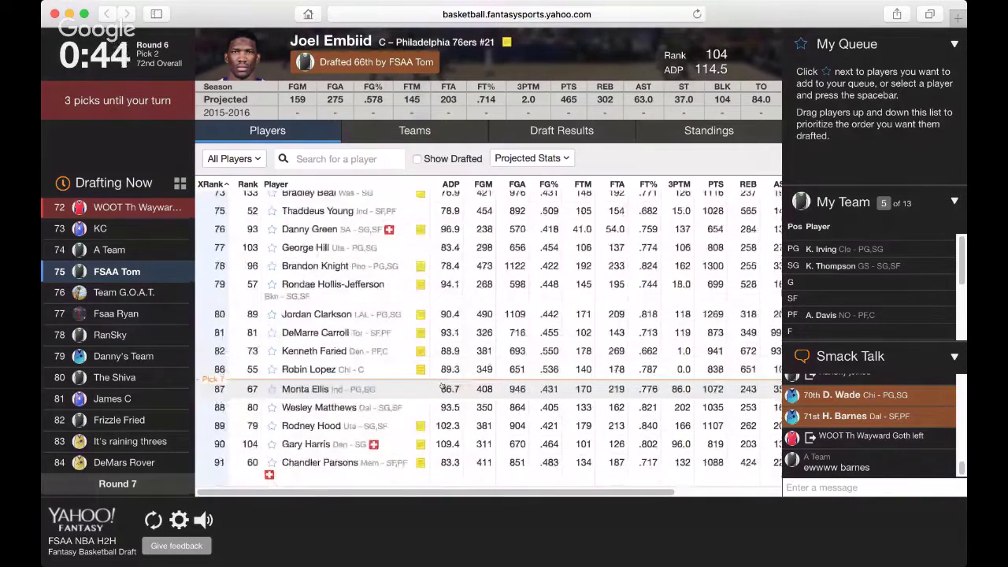
pyautogui.scroll(-2, 442, 386)
pyautogui.scroll(-3, 441, 386)
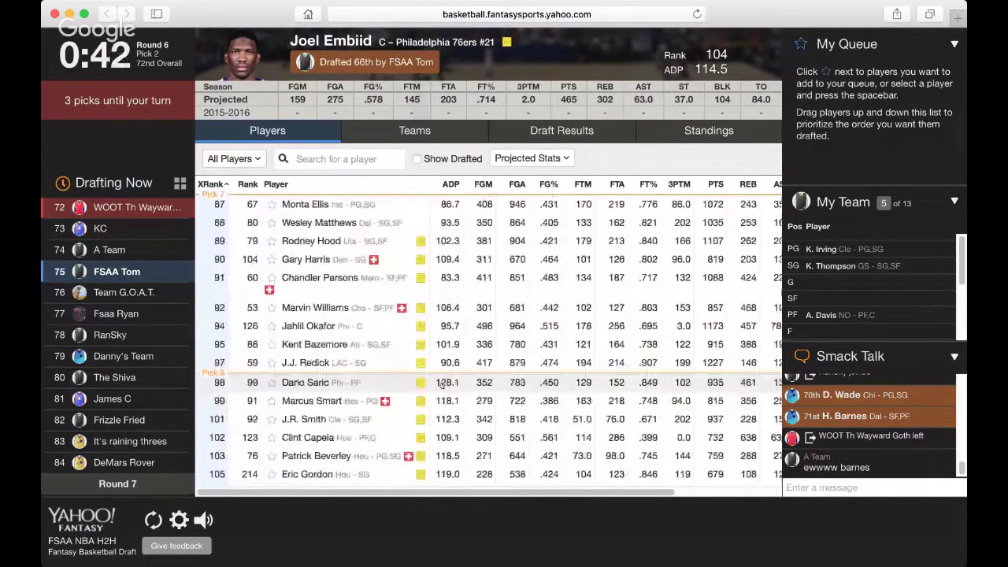
pyautogui.scroll(-1, 442, 385)
pyautogui.scroll(-2, 442, 385)
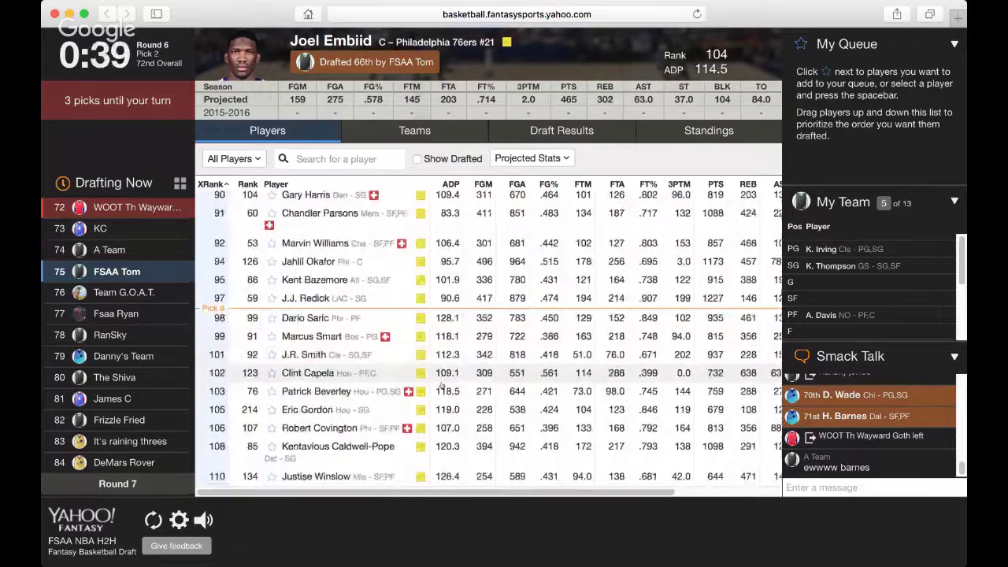
pyautogui.scroll(-3, 442, 385)
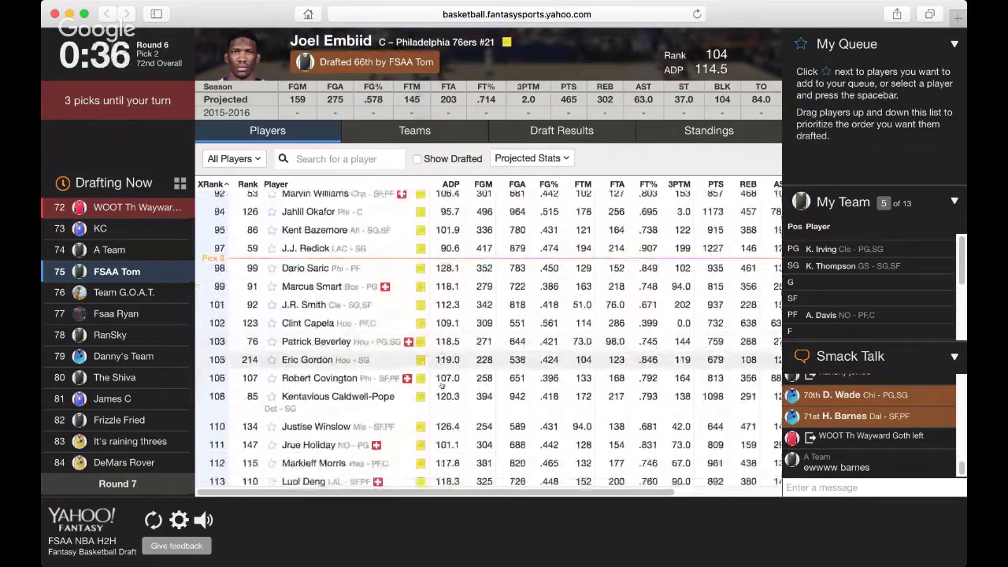
pyautogui.scroll(-2, 443, 385)
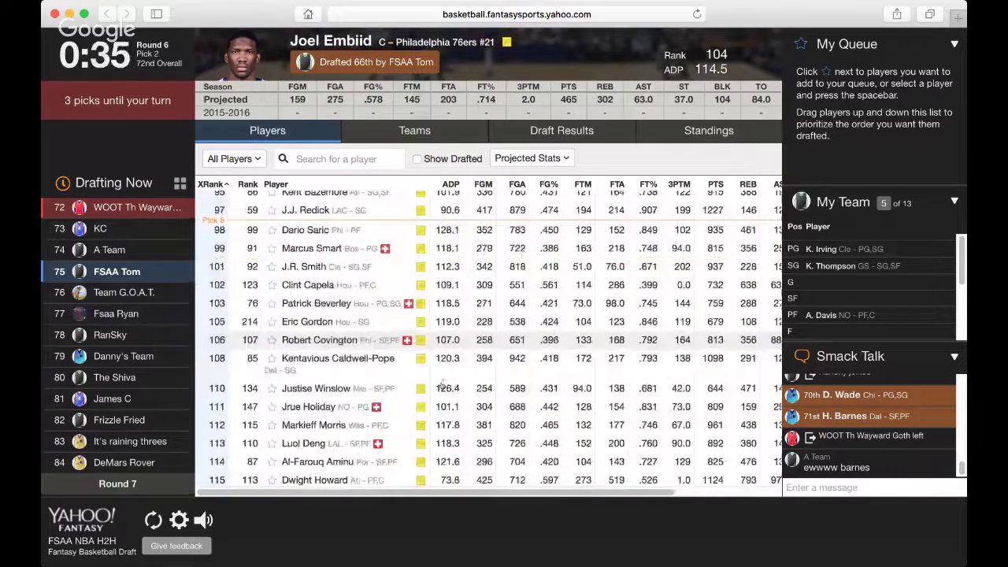
pyautogui.scroll(-2, 443, 385)
pyautogui.scroll(-3, 443, 384)
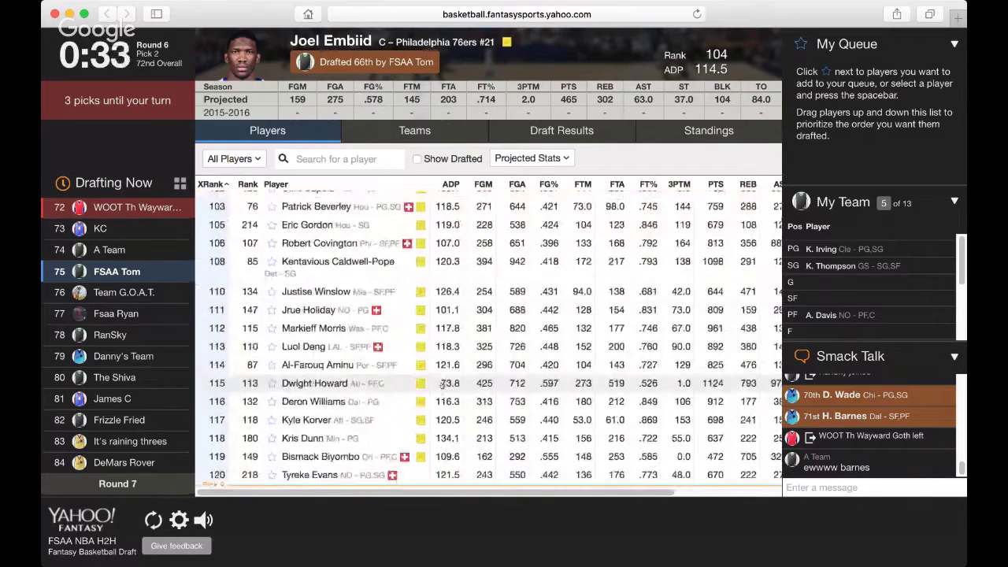
# Return to the highest-ranked available players and draft Ryan Anderson with the 75th overall pick
pyautogui.scroll(15, 443, 383)
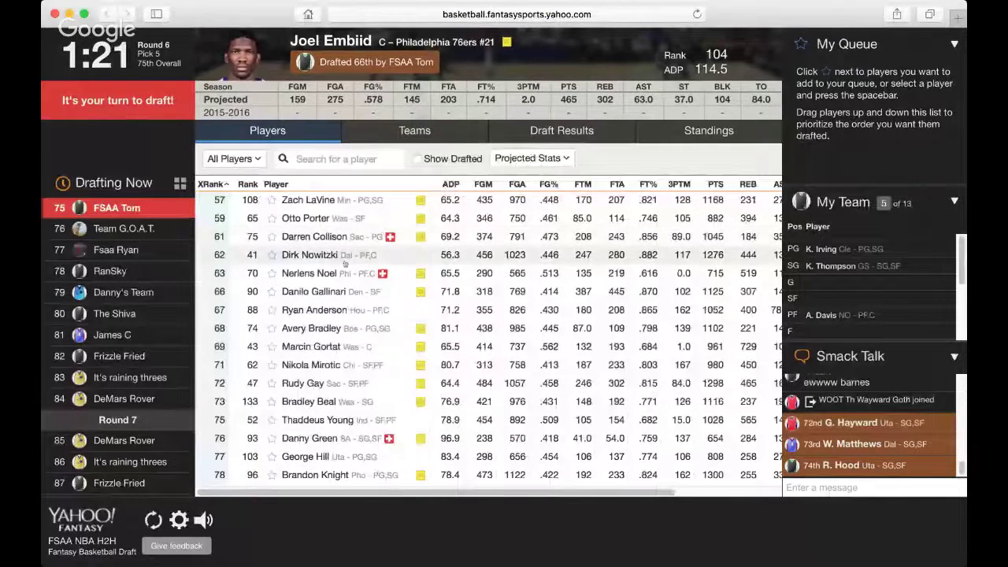
pyautogui.click(337, 312)
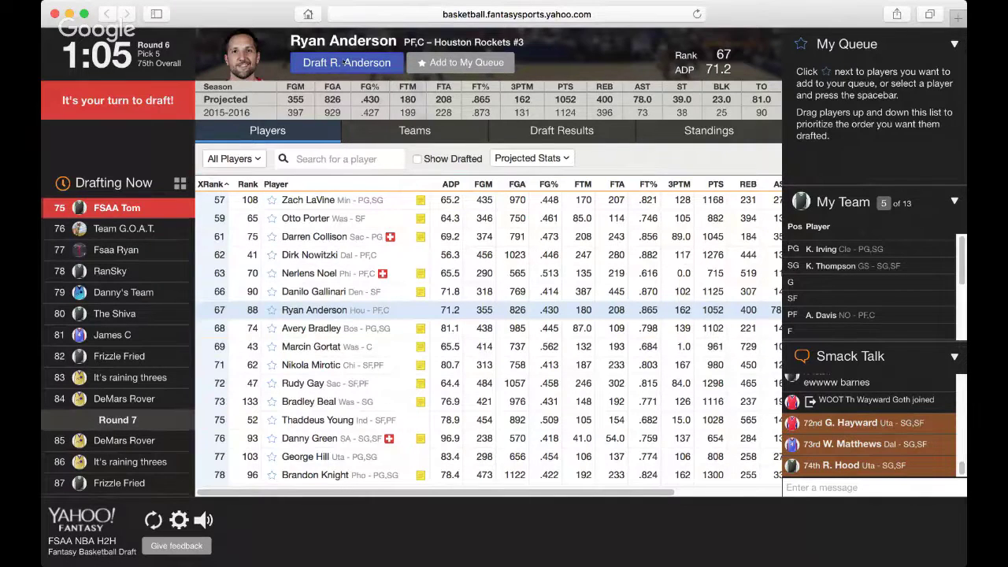
pyautogui.click(344, 63)
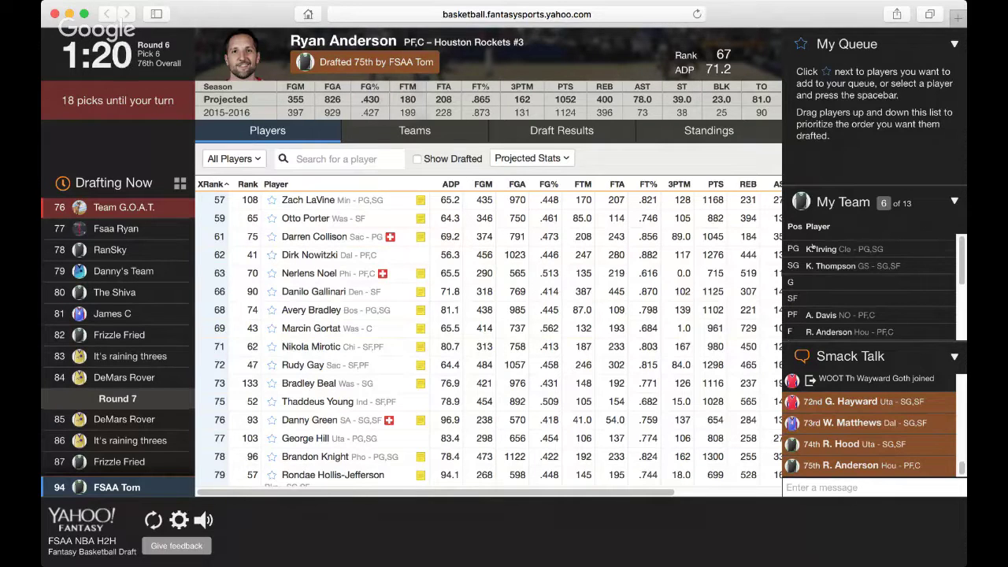
# Review the filled and open positions on the own roster, from point guard down to the utility spots
pyautogui.scroll(-3, 813, 248)
pyautogui.scroll(1, 813, 248)
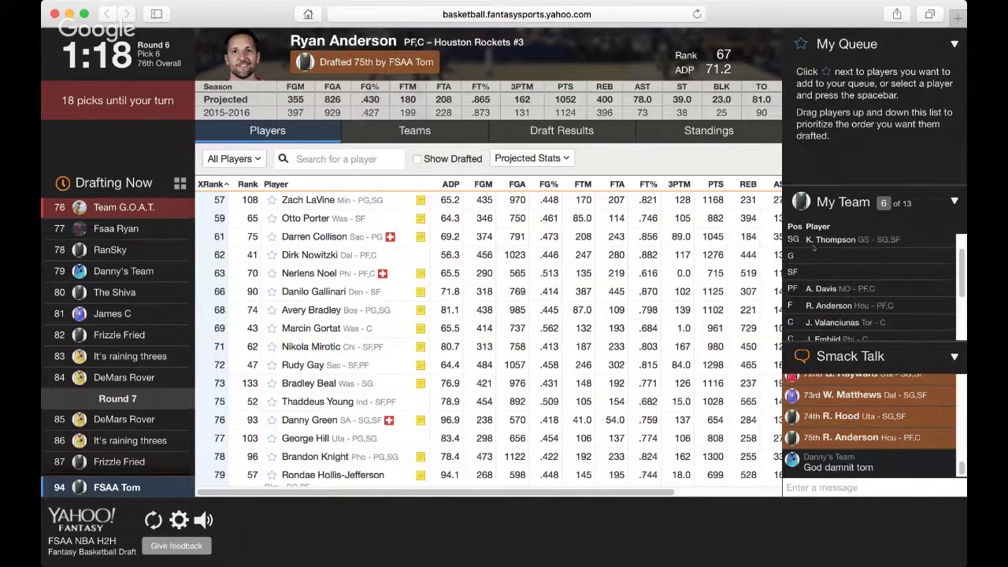
pyautogui.scroll(1, 813, 248)
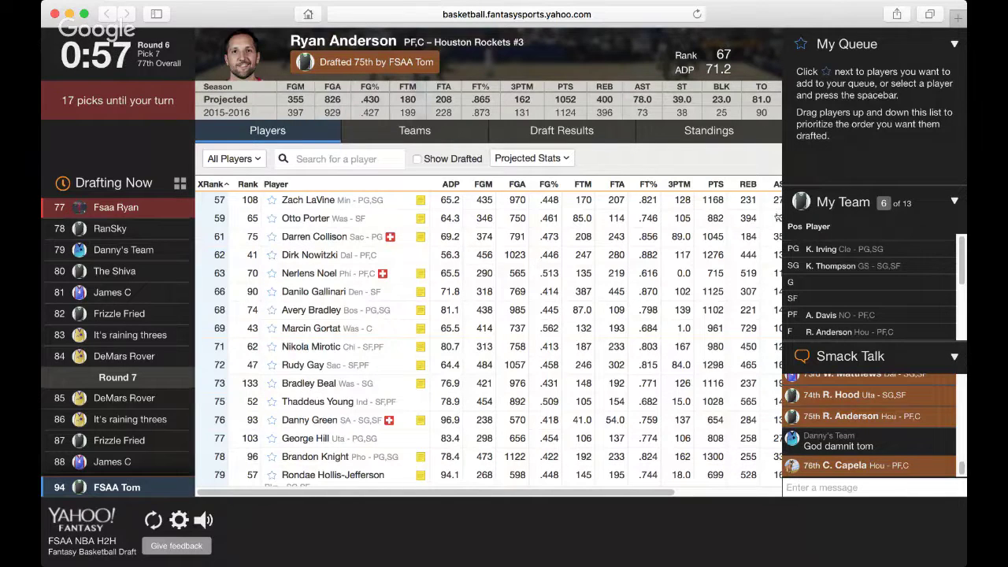
pyautogui.scroll(-3, 841, 258)
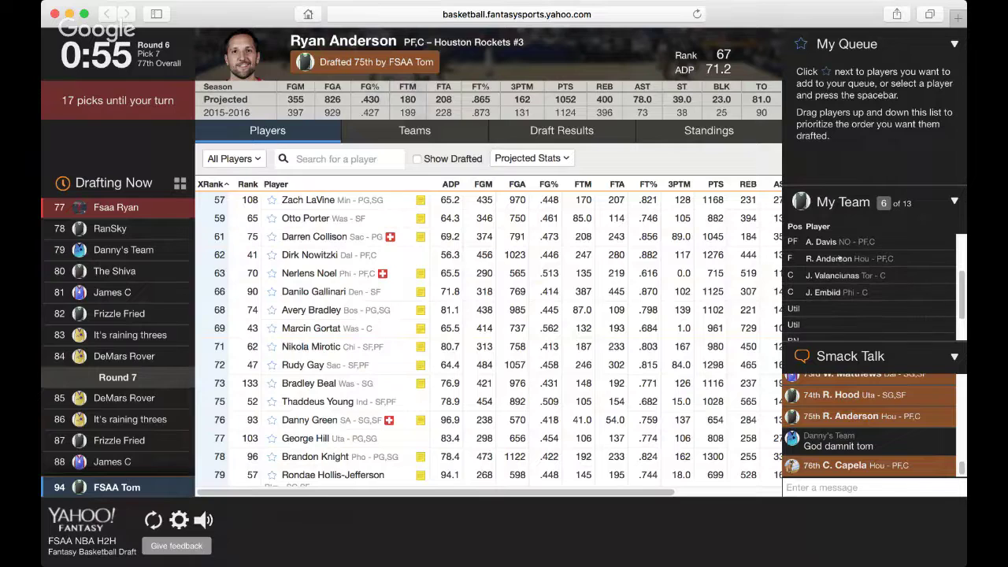
pyautogui.scroll(1, 835, 253)
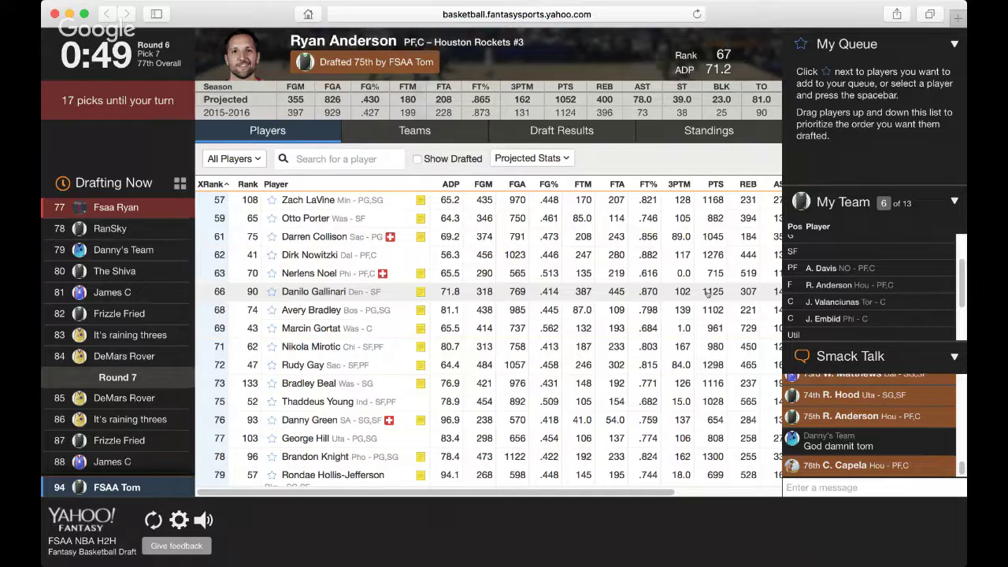
# Check the projected team standings and A Team's roster, and bring back the available players
pyautogui.click(743, 135)
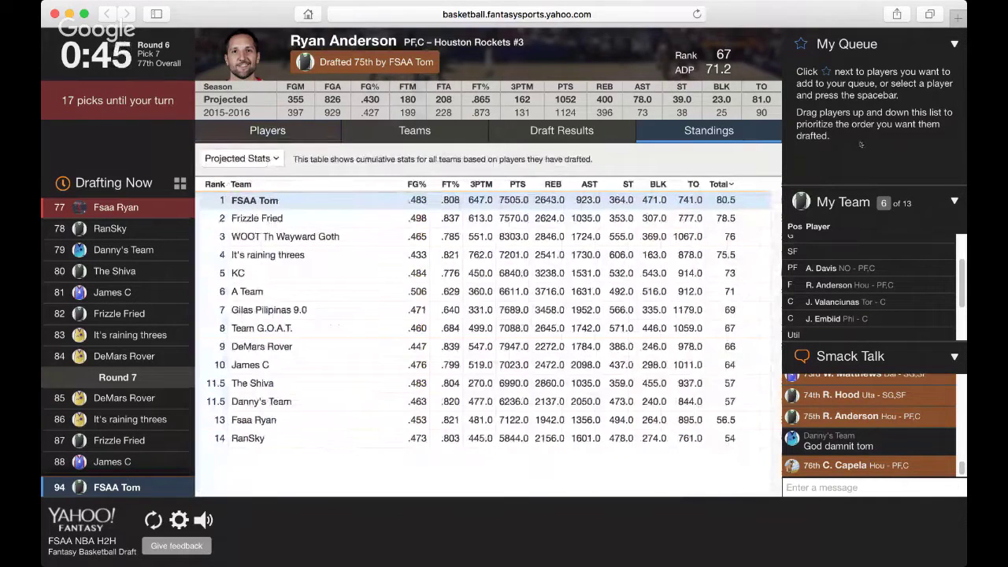
pyautogui.click(295, 131)
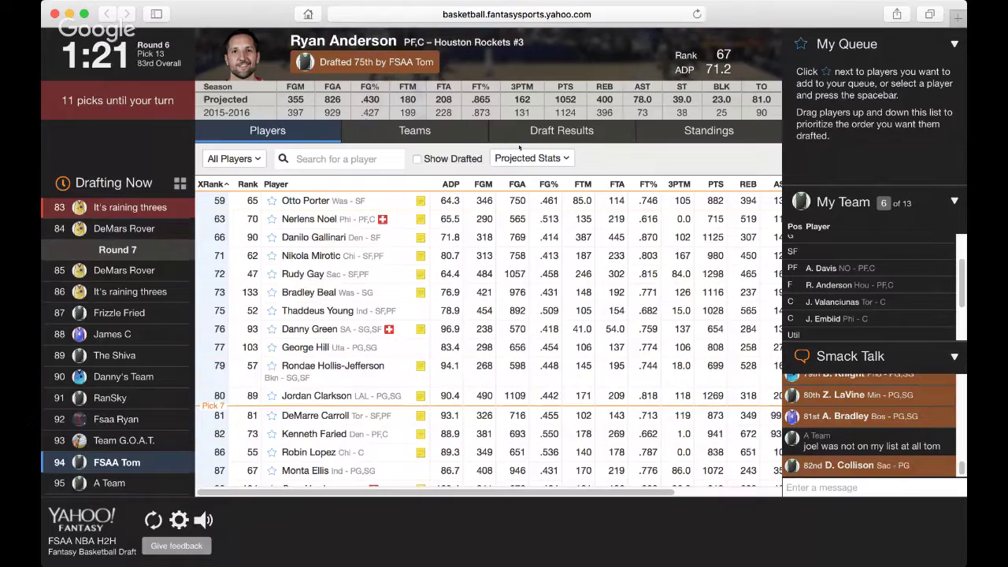
pyautogui.click(118, 483)
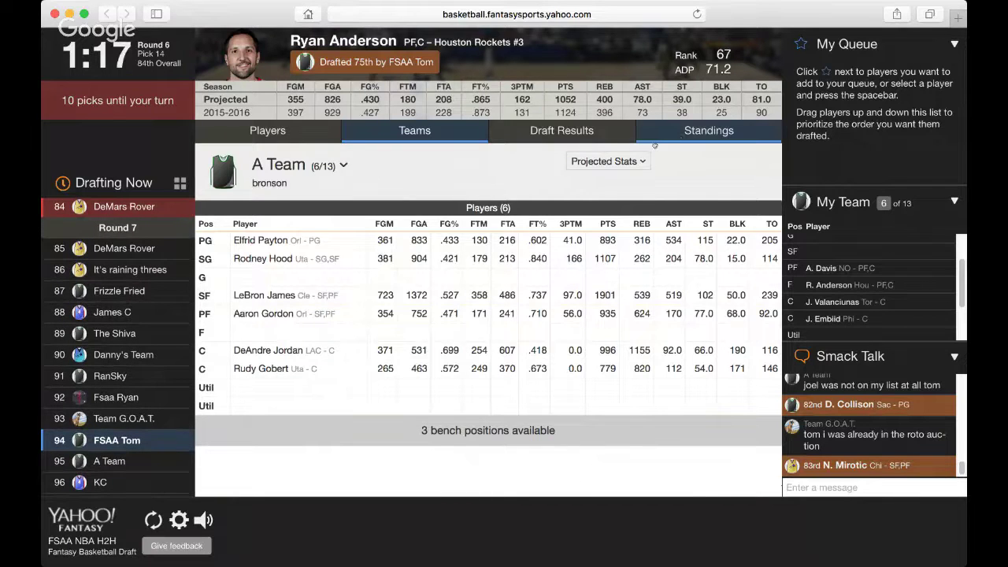
pyautogui.click(681, 140)
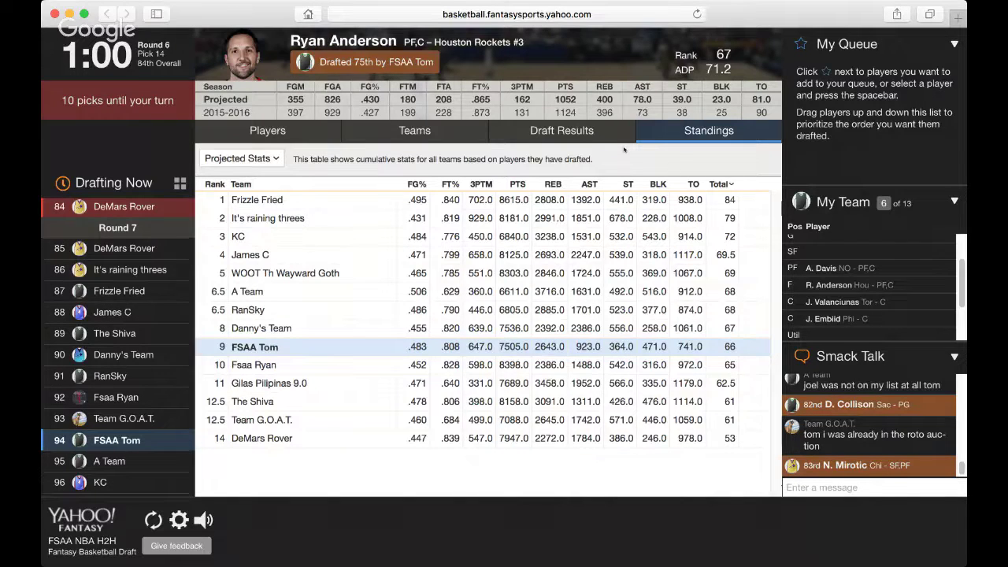
pyautogui.click(235, 123)
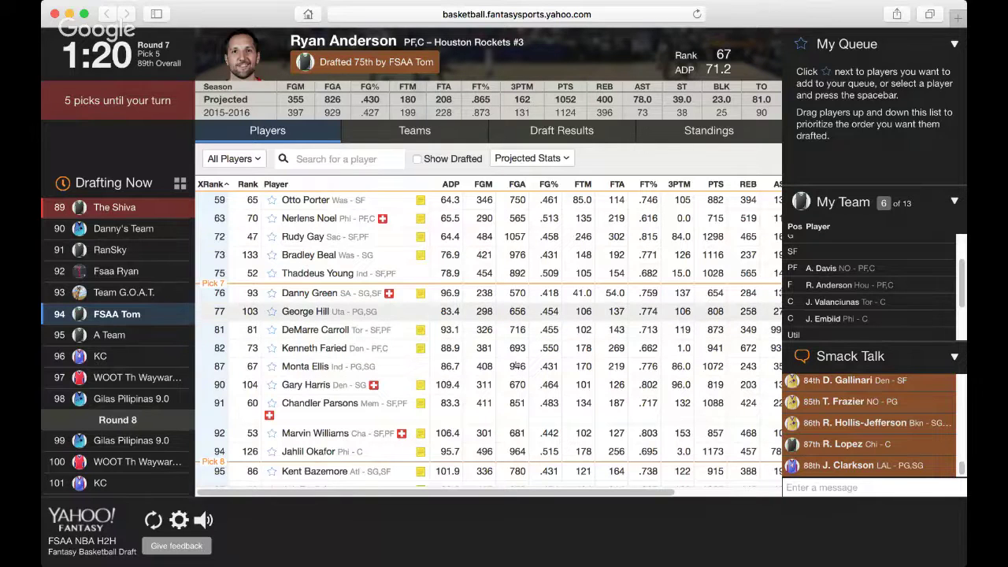
# Look up the projected and 2015-2016 stats of J.J. Redick and Justise Winslow among the available players
pyautogui.scroll(-1, 517, 362)
pyautogui.scroll(-2, 516, 362)
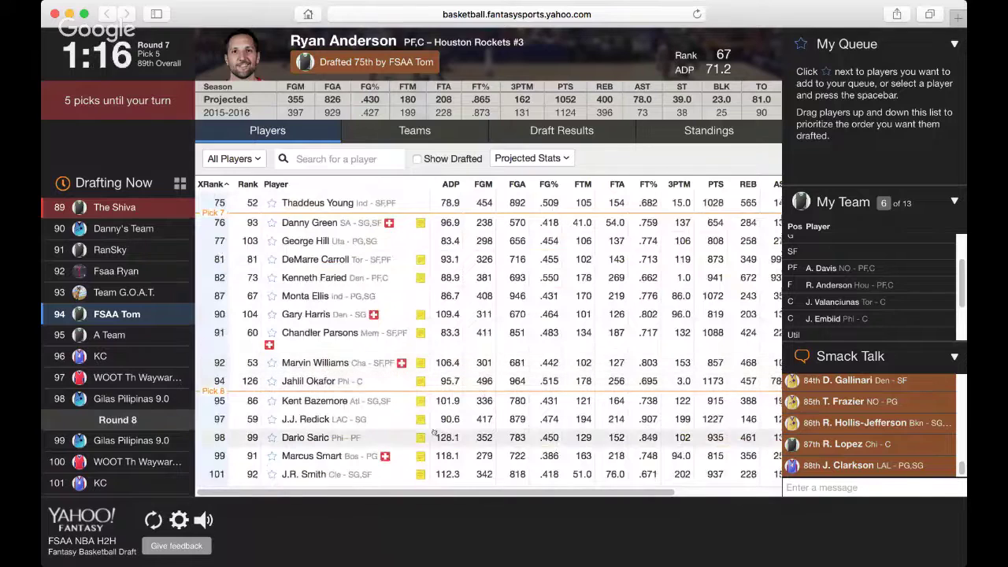
pyautogui.click(337, 425)
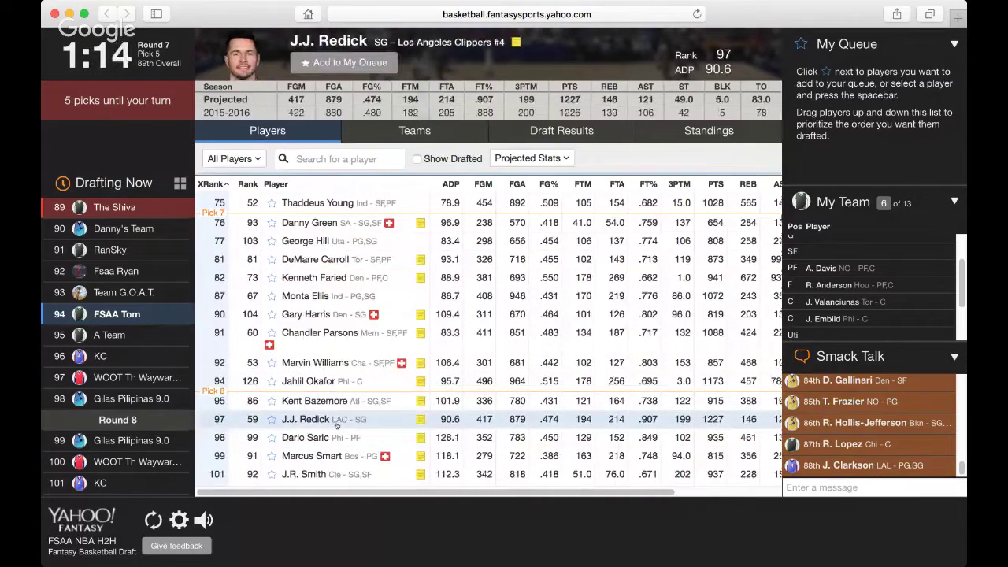
pyautogui.scroll(-1, 337, 425)
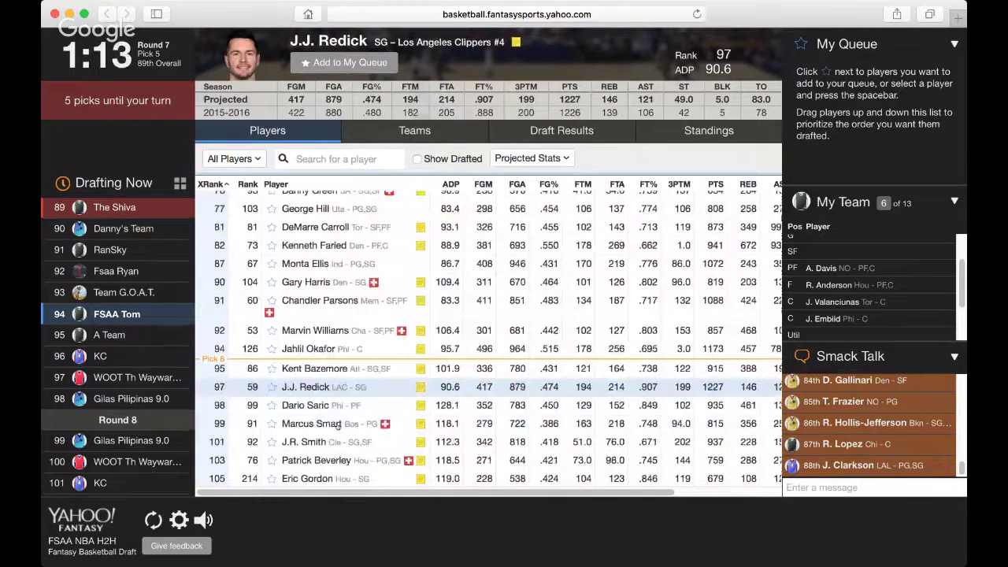
pyautogui.scroll(-3, 337, 425)
pyautogui.scroll(-4, 337, 426)
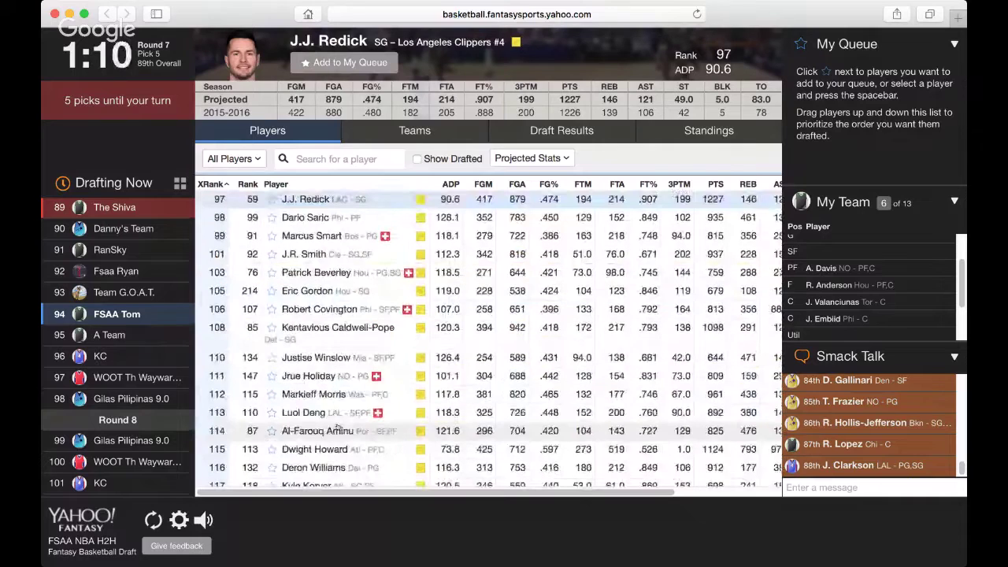
pyautogui.click(355, 362)
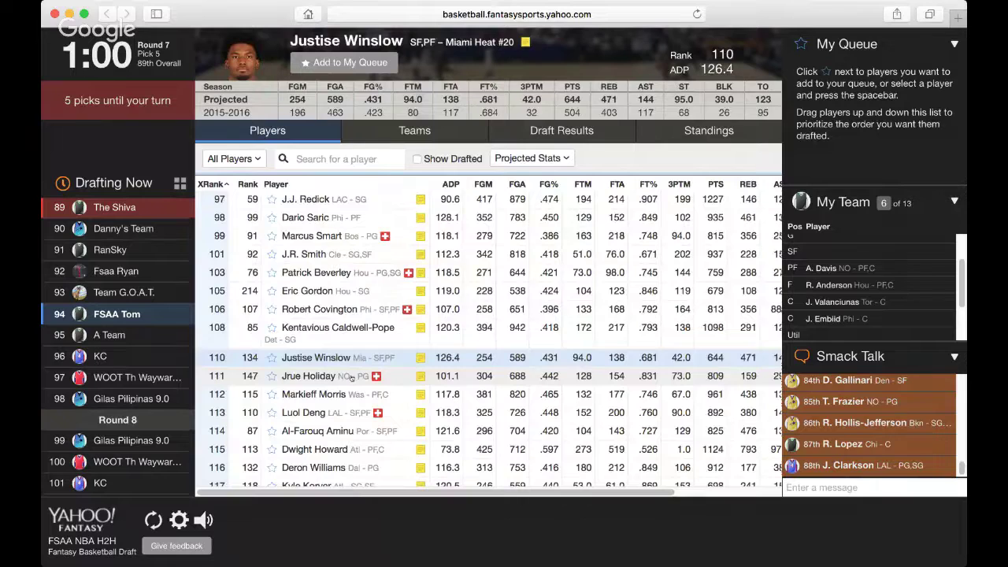
# Look through the players ranked about 110 to 132, read Reggie Jackson's player note and close it
pyautogui.scroll(-3, 351, 378)
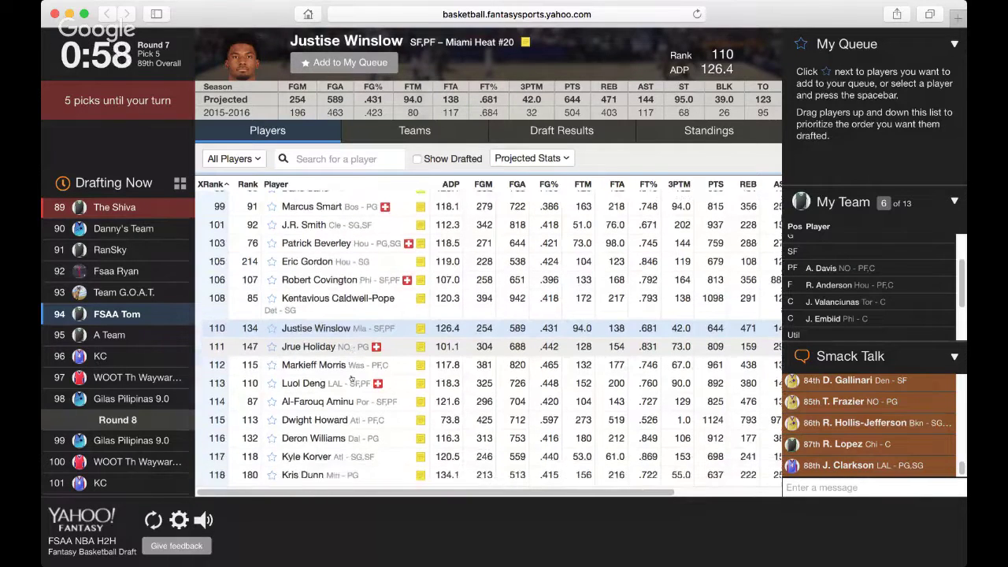
pyautogui.scroll(-5, 351, 379)
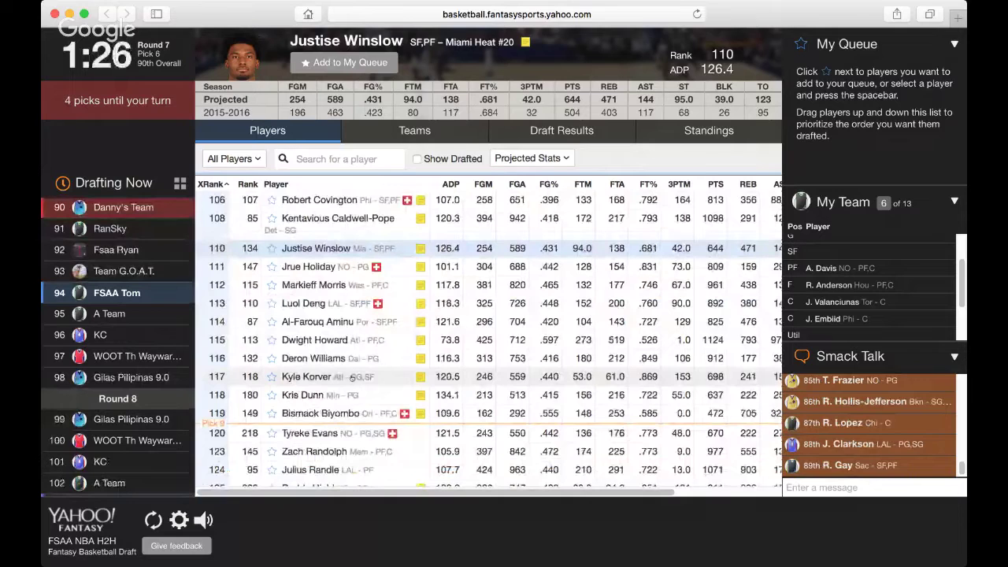
pyautogui.scroll(-1, 351, 378)
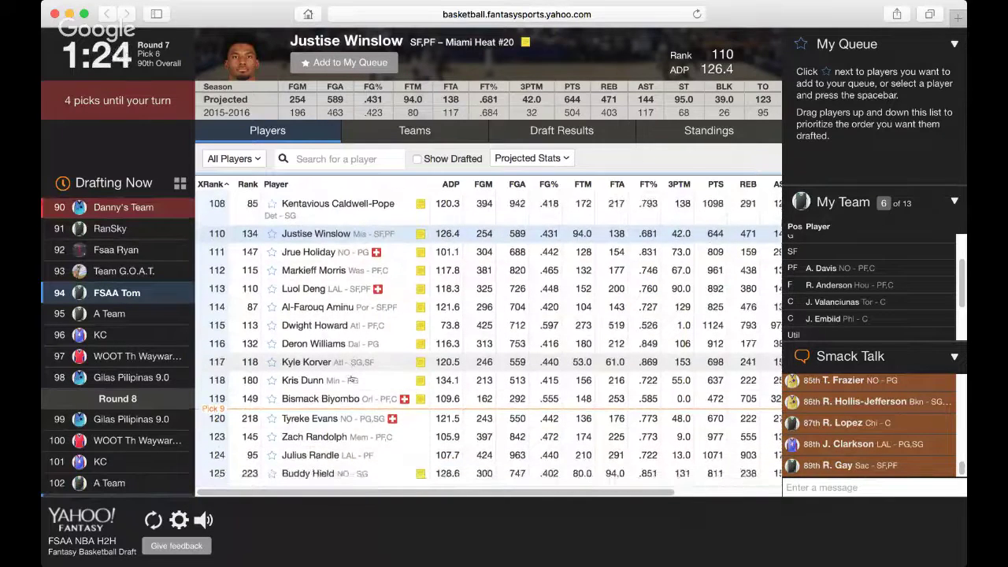
pyautogui.scroll(-2, 351, 378)
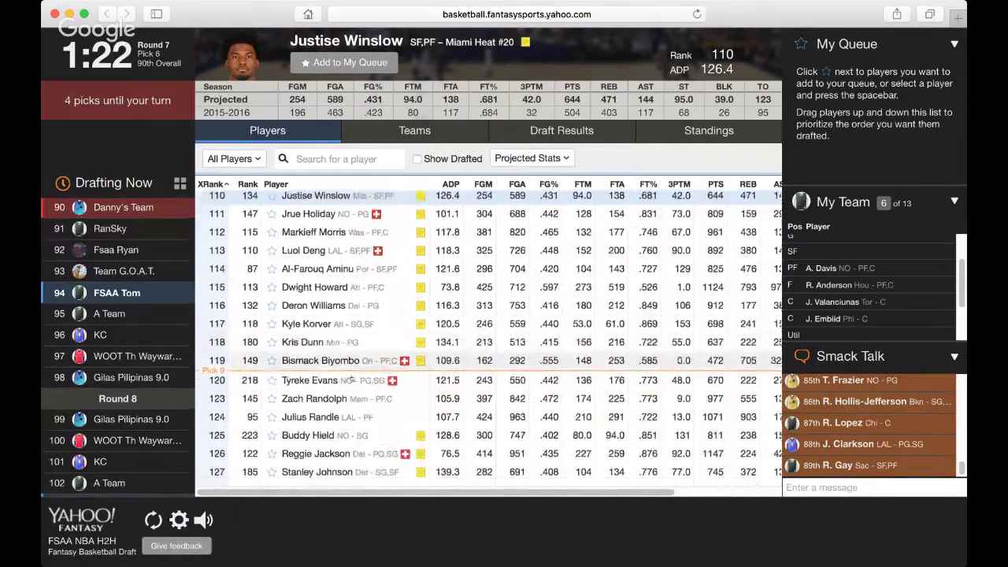
pyautogui.scroll(-3, 351, 378)
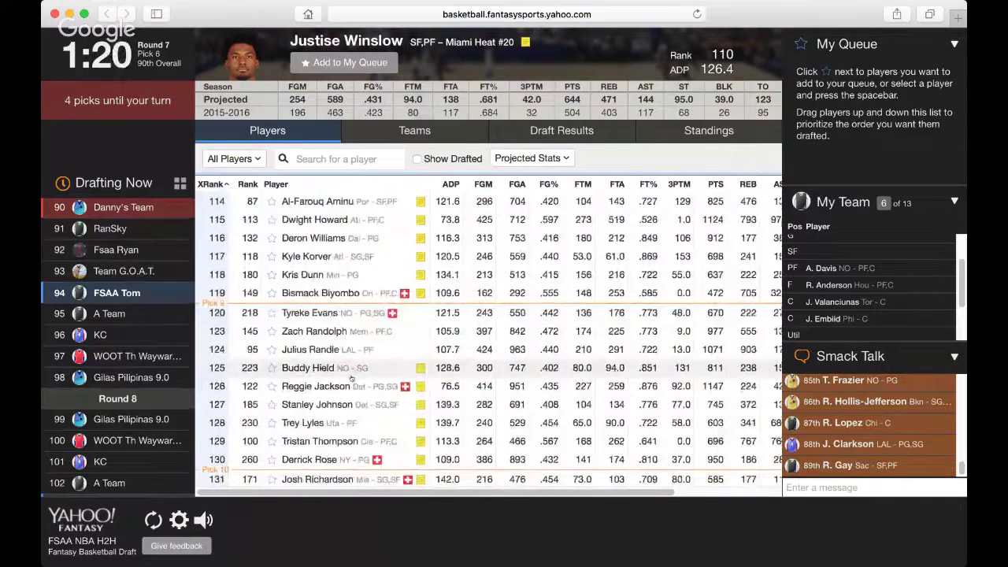
pyautogui.scroll(-1, 352, 378)
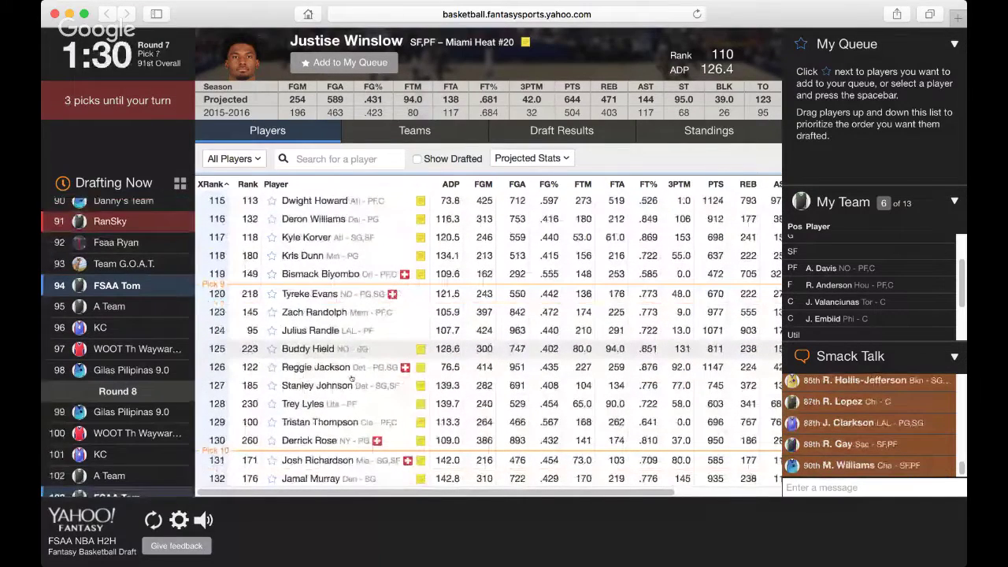
pyautogui.click(420, 368)
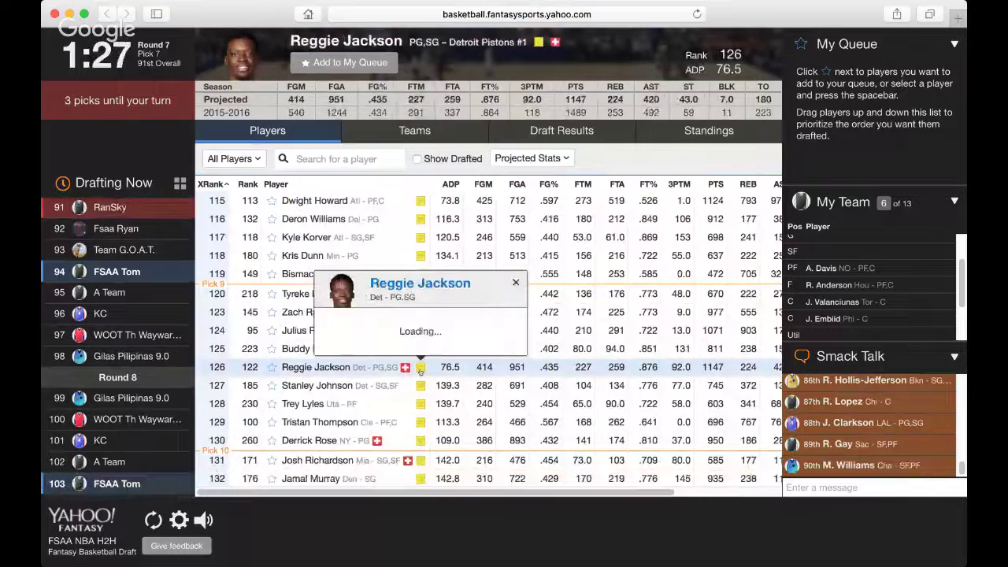
pyautogui.scroll(-2, 455, 311)
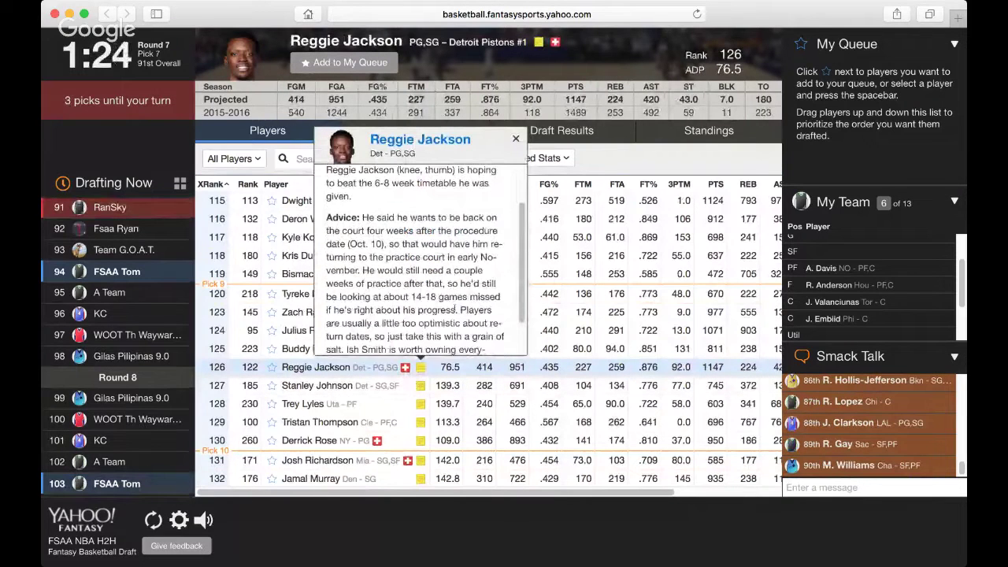
pyautogui.click(515, 138)
# Review the highest-ranked available players, from Otto Porter down to Marcus Smart
pyautogui.scroll(10, 422, 330)
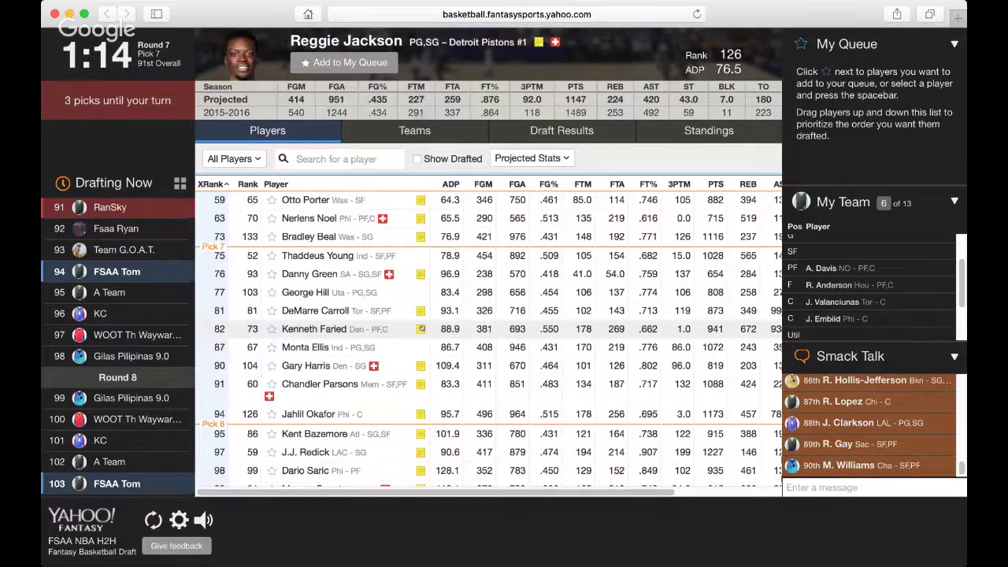
pyautogui.scroll(-1, 420, 329)
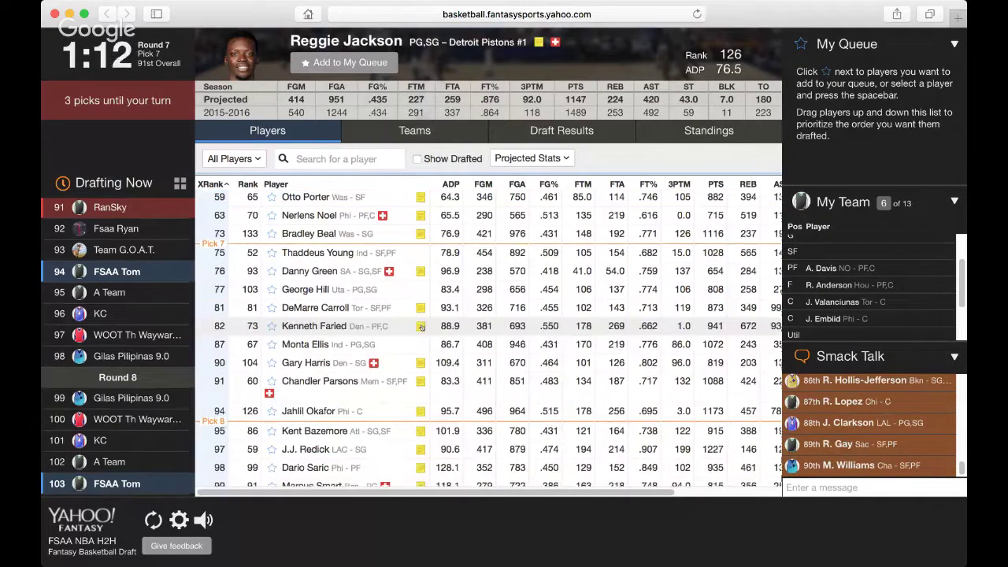
pyautogui.scroll(-1, 421, 327)
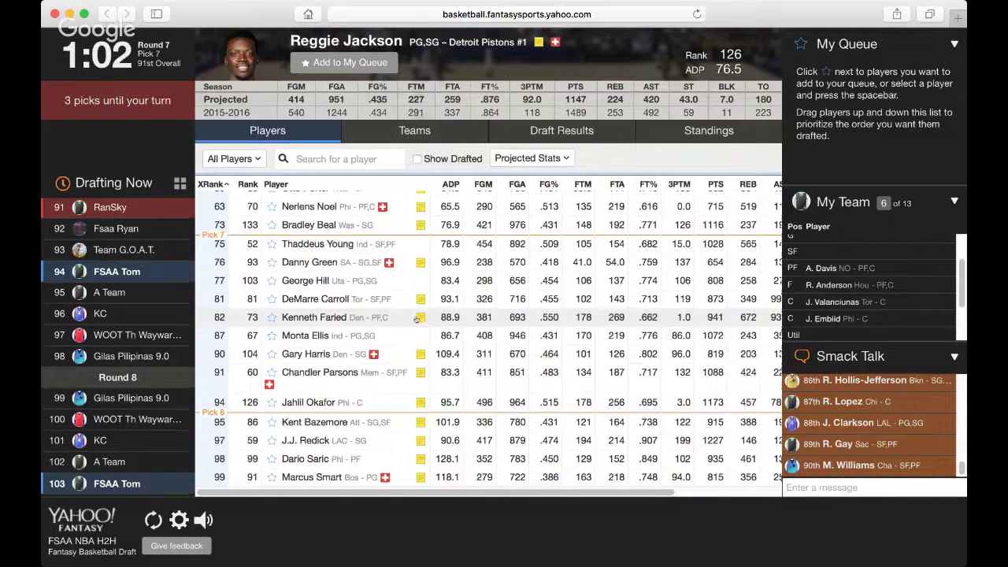
pyautogui.scroll(1, 435, 277)
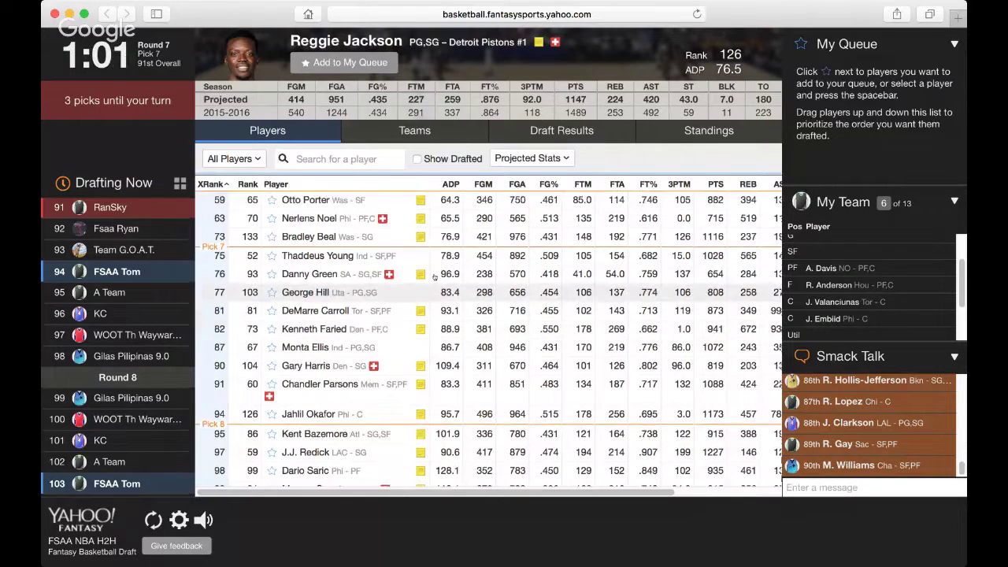
# Check the roster of the team picking 92nd and the projected team standings, and bring back the available players
pyautogui.click(148, 230)
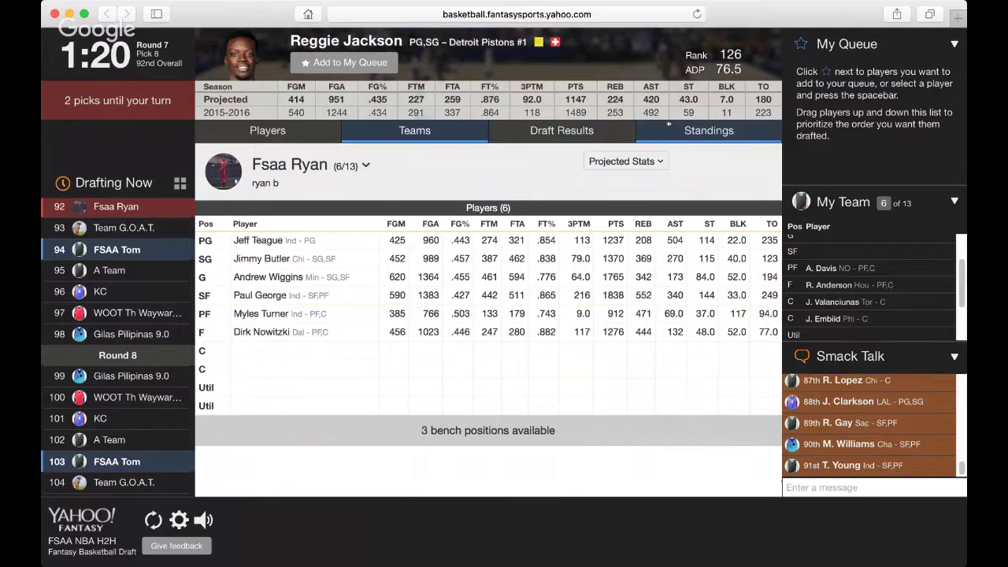
pyautogui.click(668, 126)
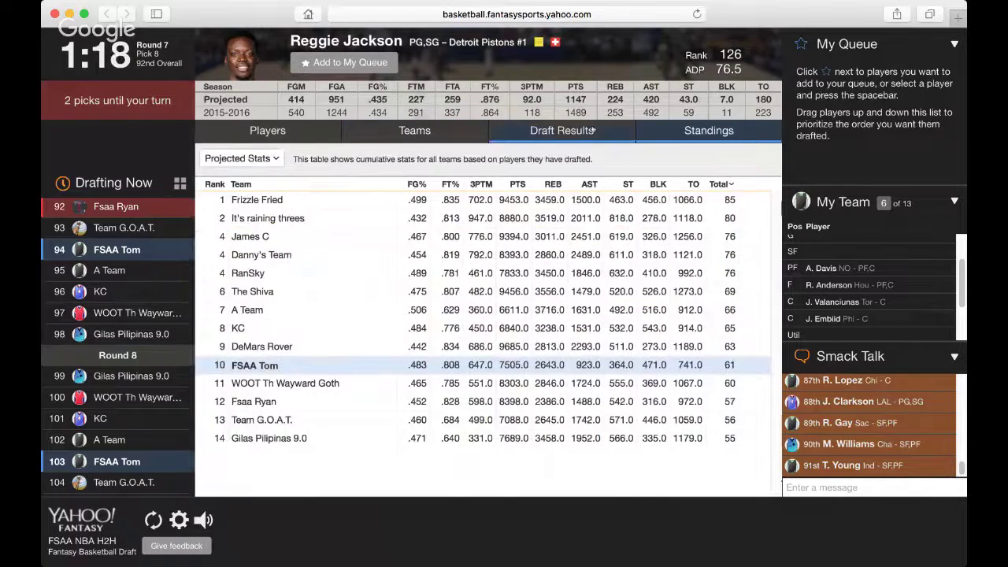
pyautogui.click(229, 133)
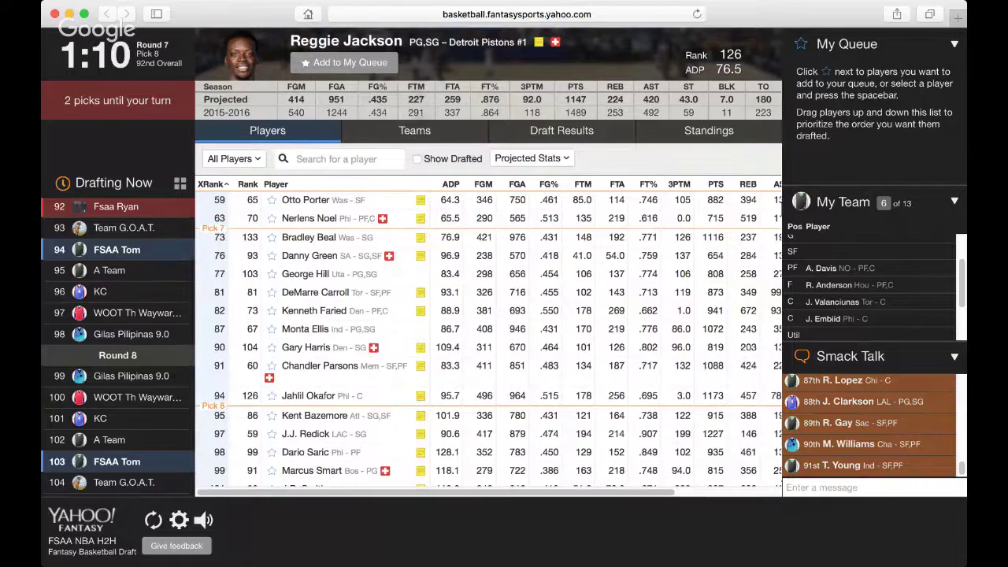
# Scan the available players down to about rank 158, and return to the highest-ranked ones
pyautogui.scroll(-1, 328, 254)
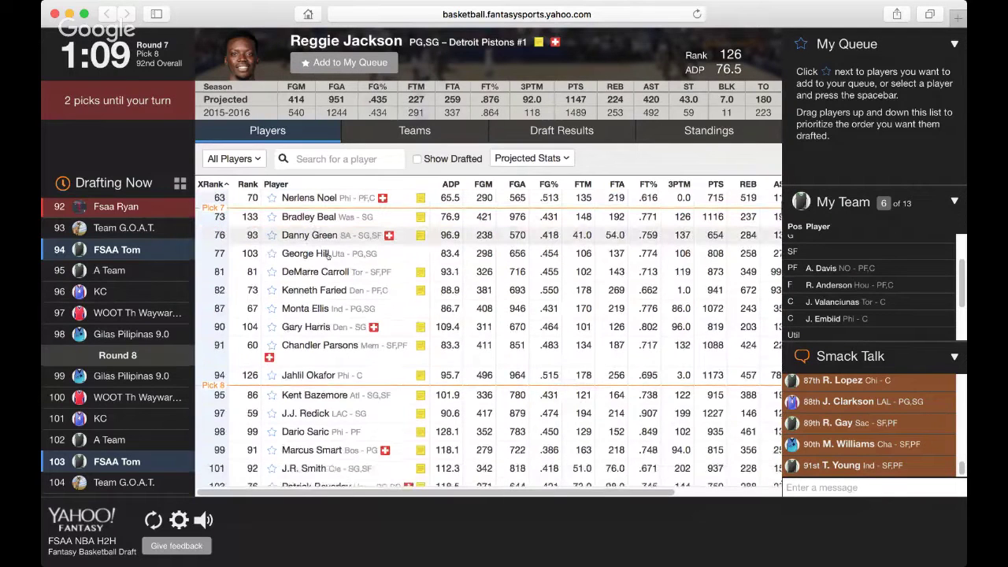
pyautogui.scroll(-5, 327, 254)
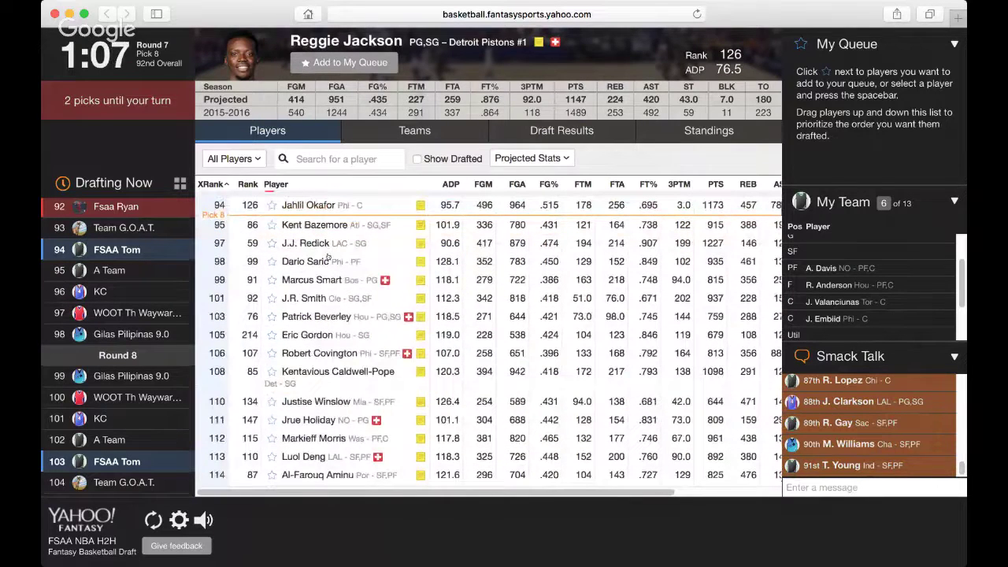
pyautogui.scroll(-10, 327, 256)
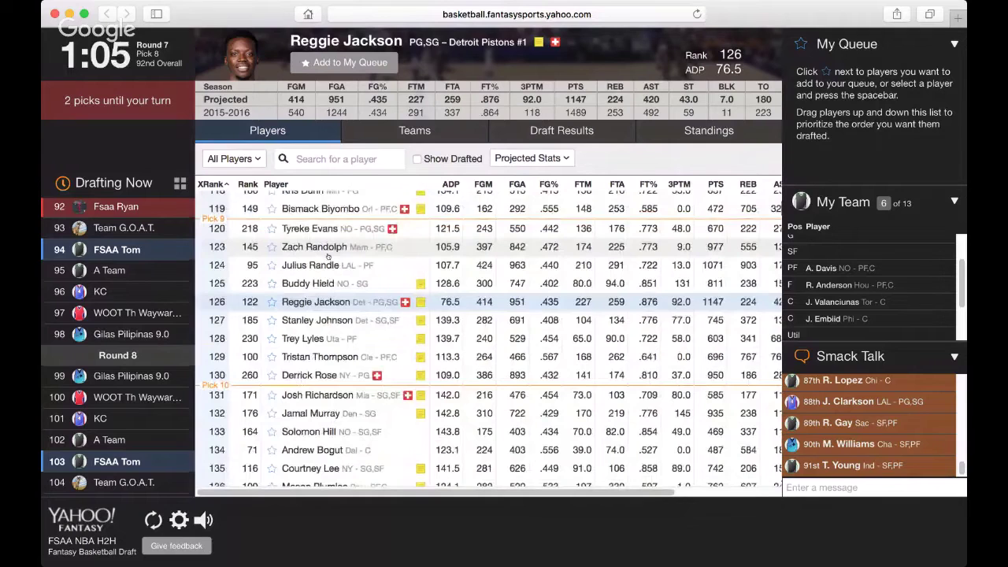
pyautogui.scroll(-6, 328, 256)
pyautogui.scroll(-3, 327, 256)
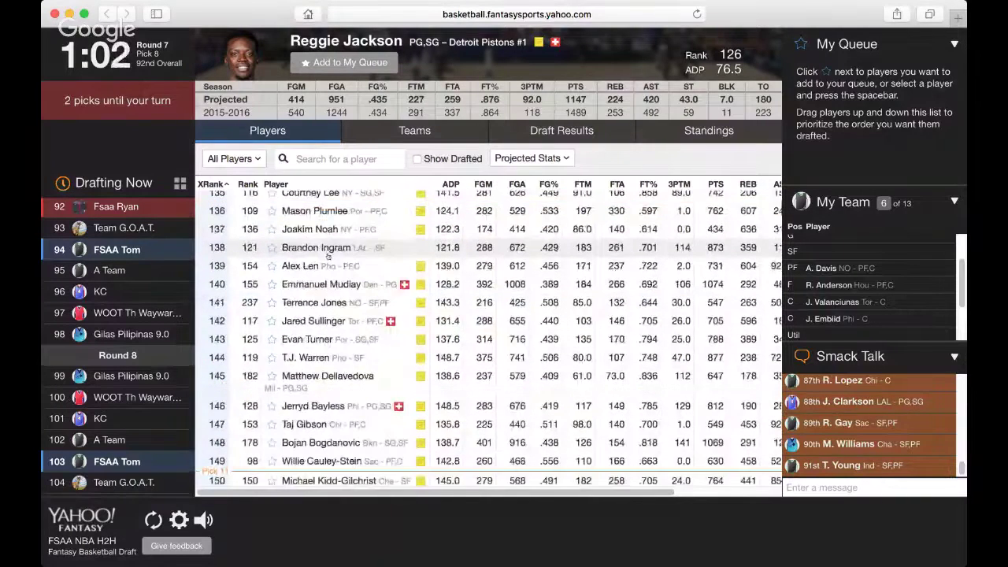
pyautogui.scroll(-4, 327, 256)
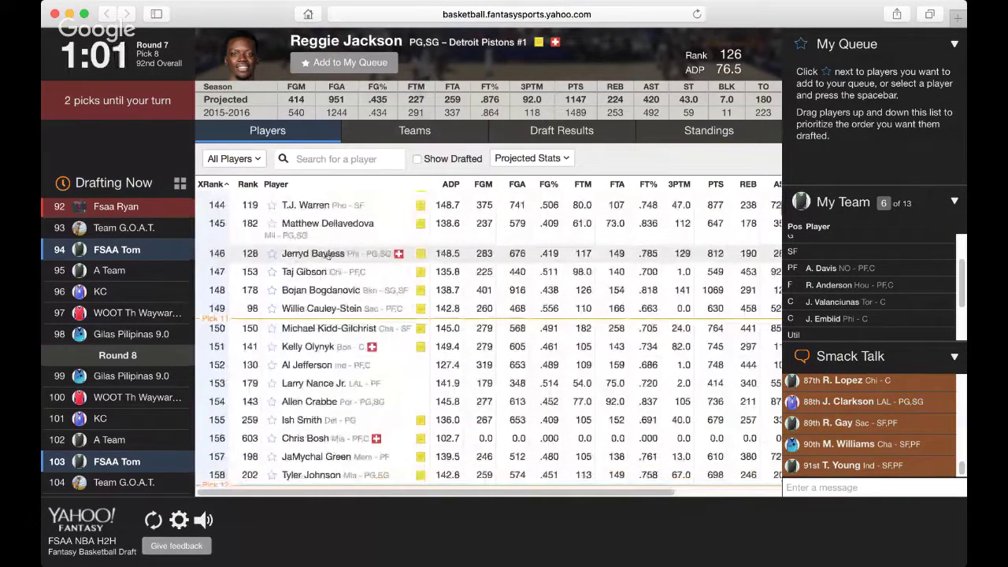
pyautogui.scroll(20, 328, 256)
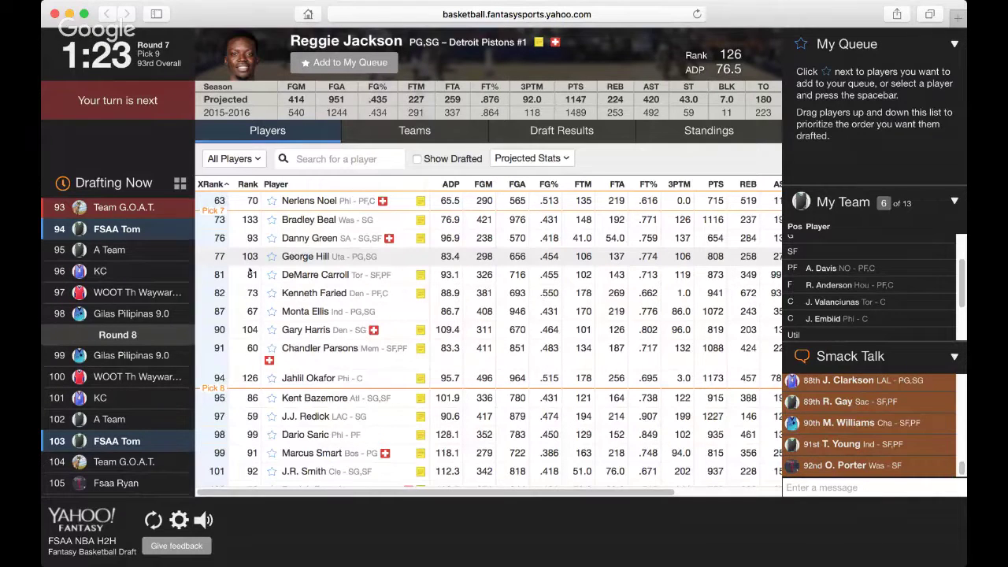
# Compare the available players ranked about 63 to 136 once more ahead of the 94th overall pick
pyautogui.scroll(-3, 233, 367)
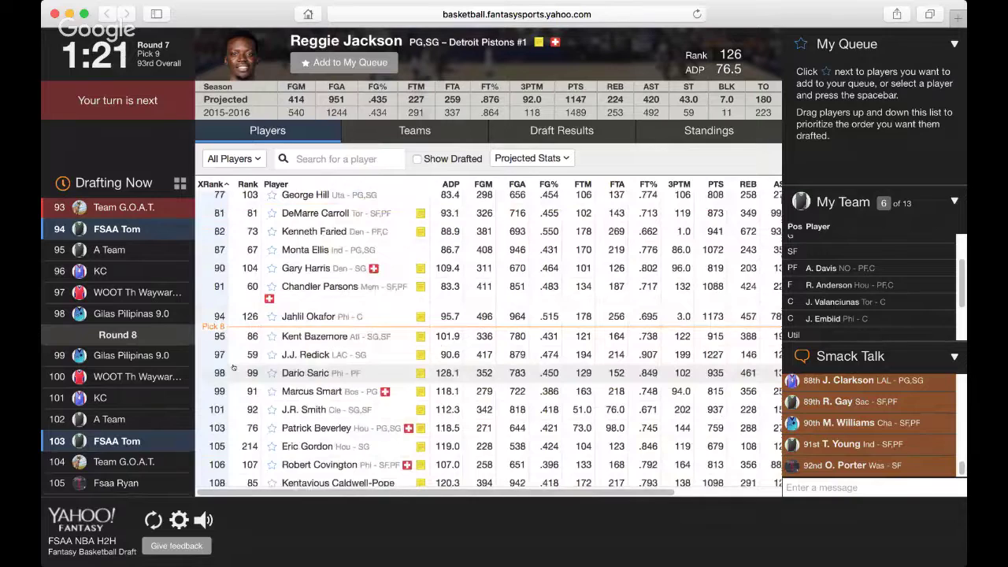
pyautogui.scroll(-1, 233, 368)
pyautogui.scroll(-4, 230, 368)
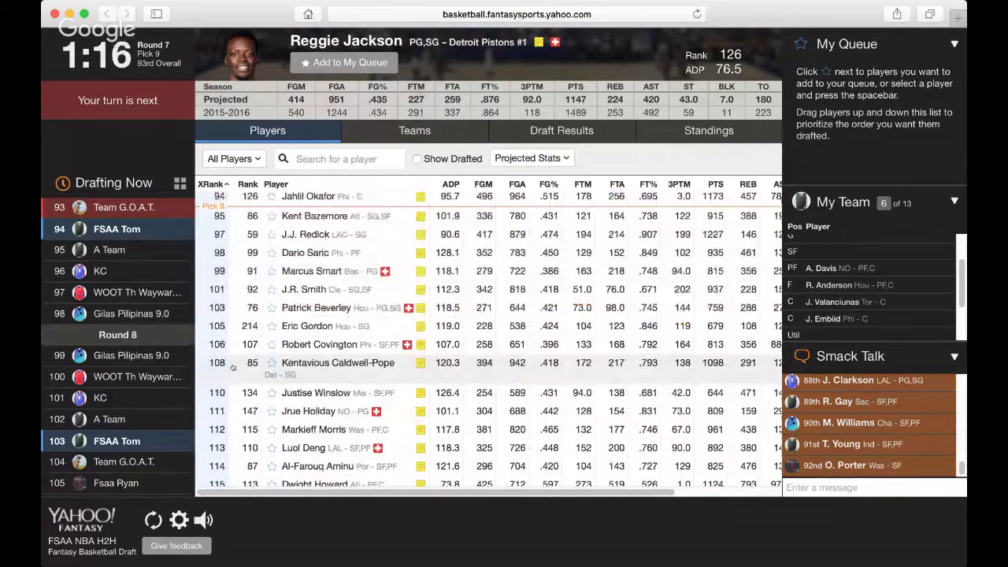
pyautogui.scroll(-3, 233, 368)
pyautogui.scroll(-7, 233, 368)
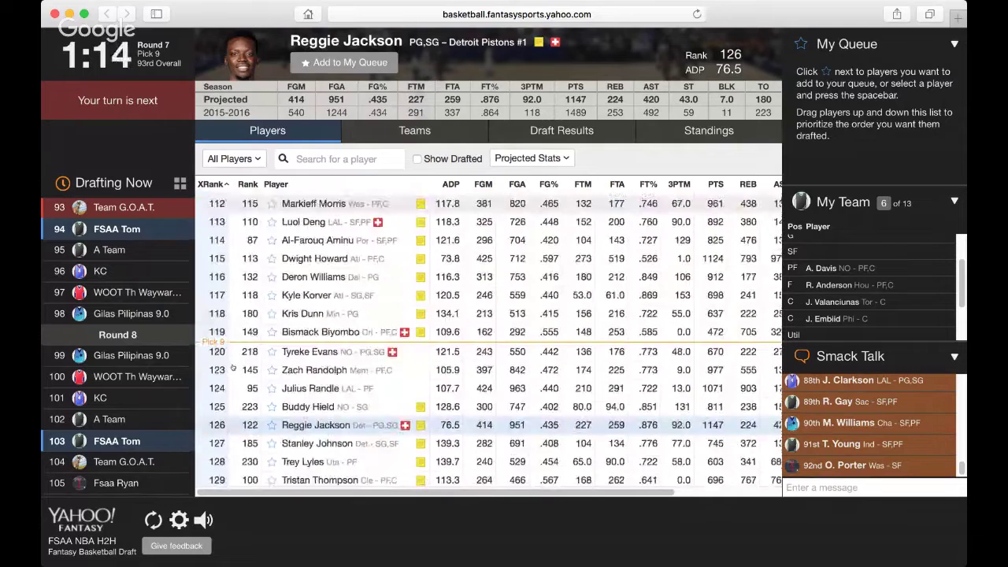
pyautogui.scroll(-5, 233, 368)
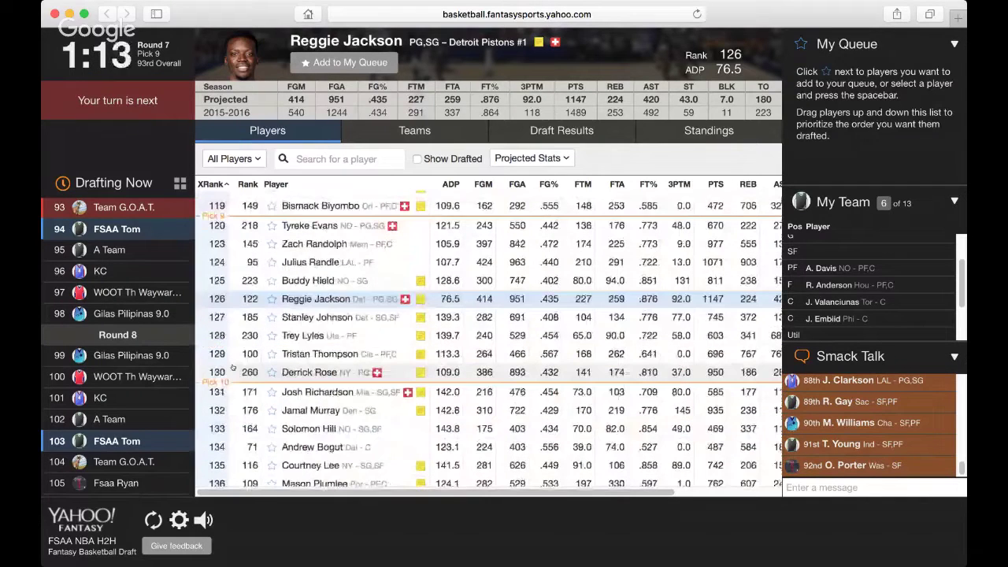
pyautogui.scroll(15, 233, 367)
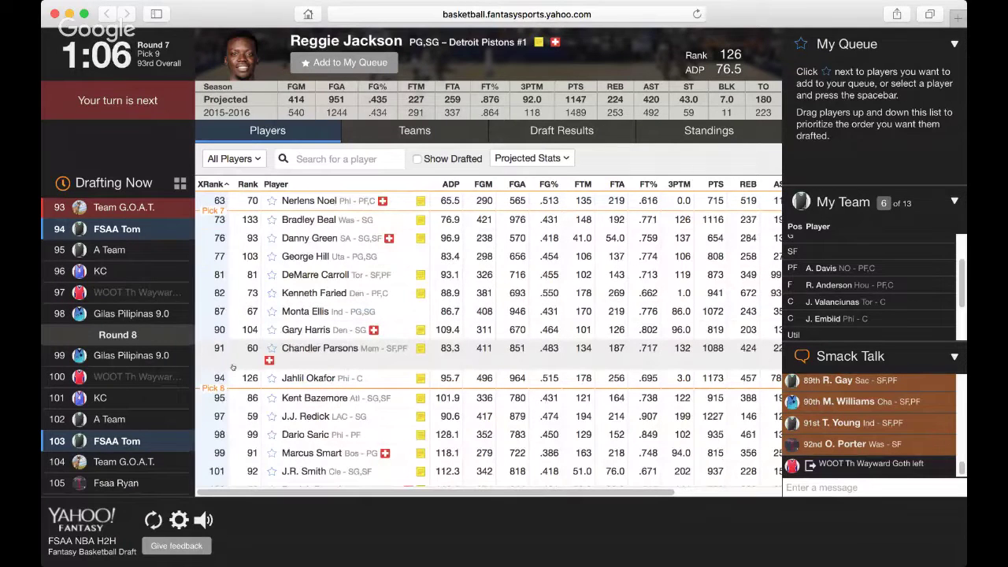
pyautogui.scroll(-1, 232, 367)
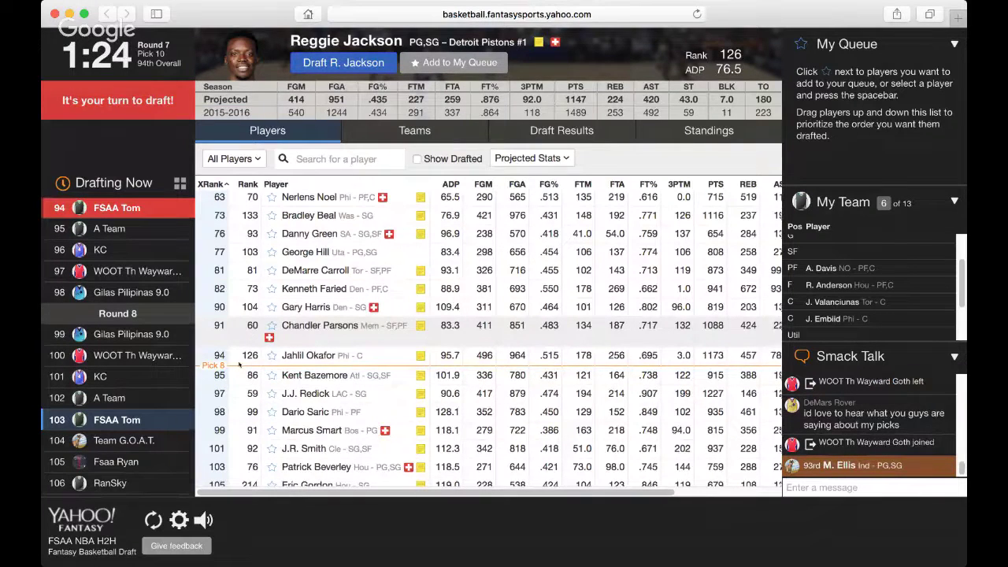
# Look up Bradley Beal's projected and 2015-2016 stats, read the advice in his player note and close it
pyautogui.click(288, 218)
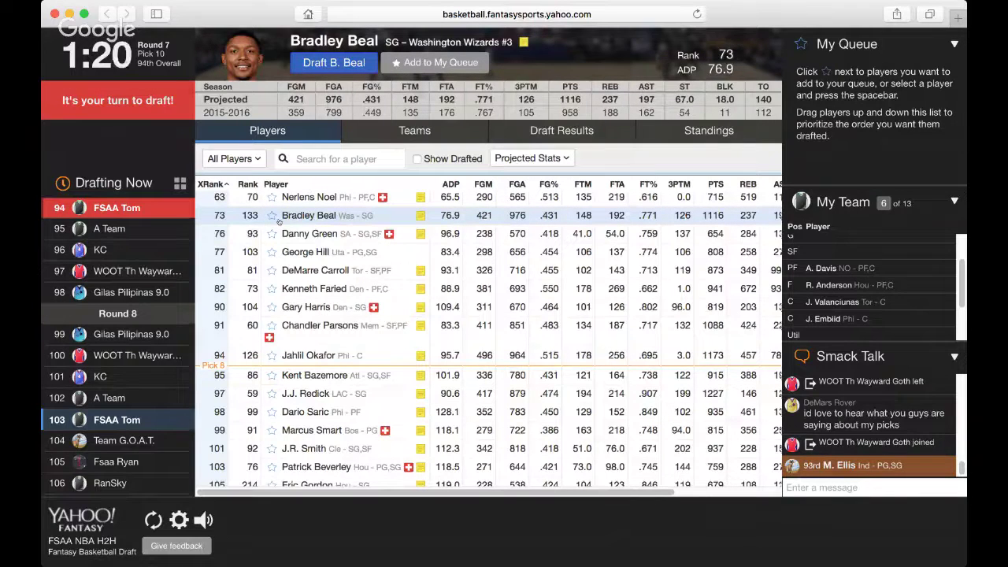
pyautogui.click(422, 216)
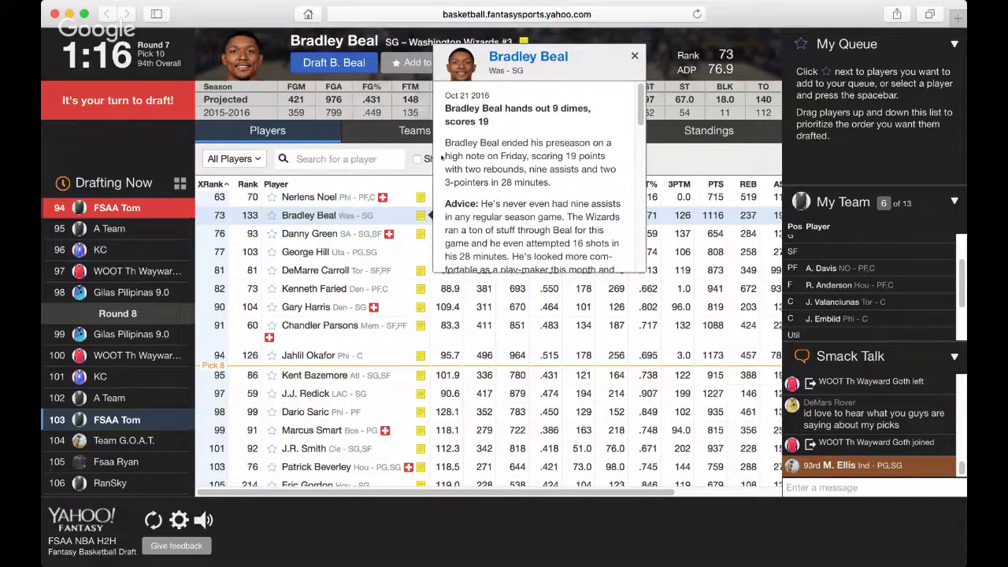
pyautogui.scroll(-2, 442, 158)
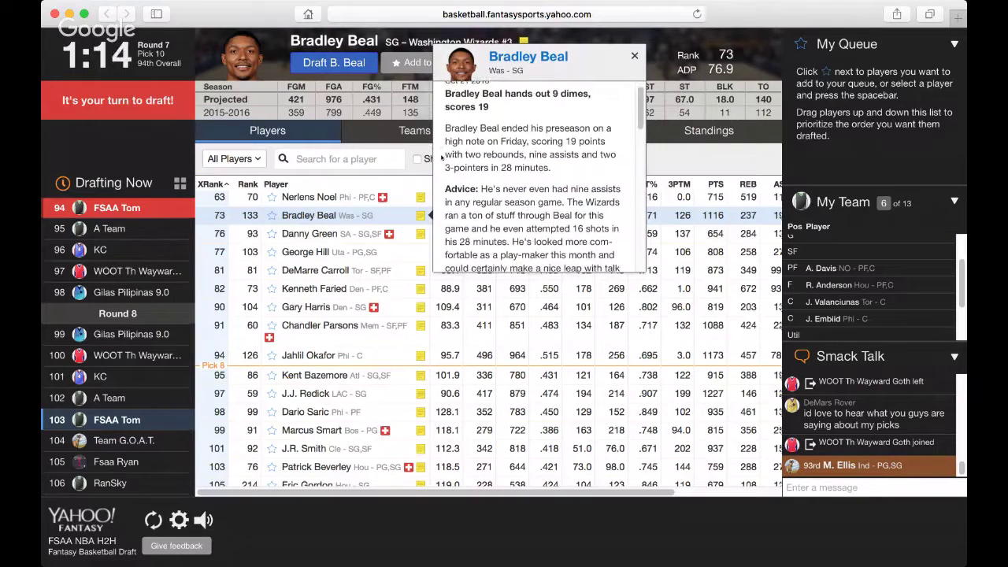
pyautogui.scroll(-3, 441, 157)
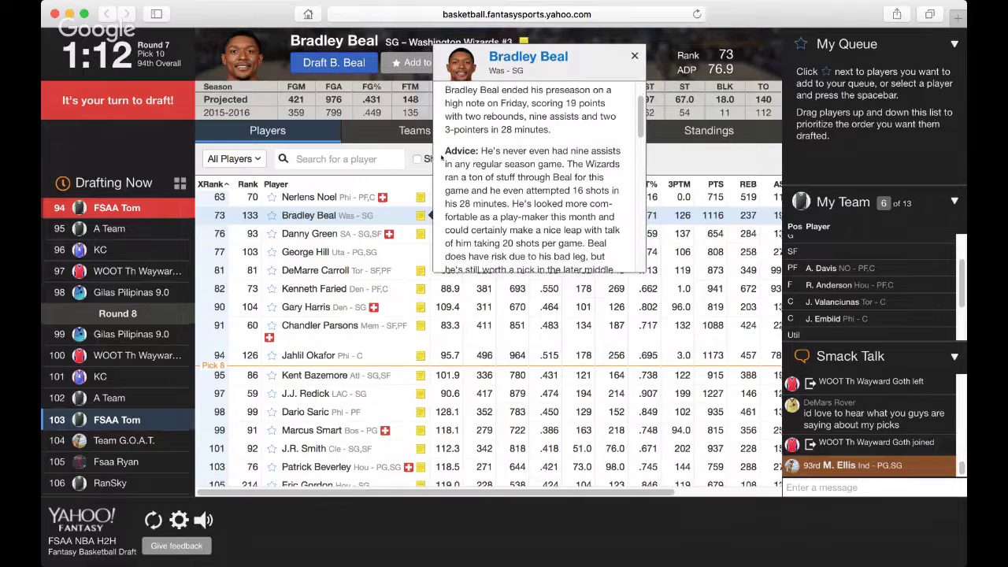
pyautogui.scroll(-2, 440, 157)
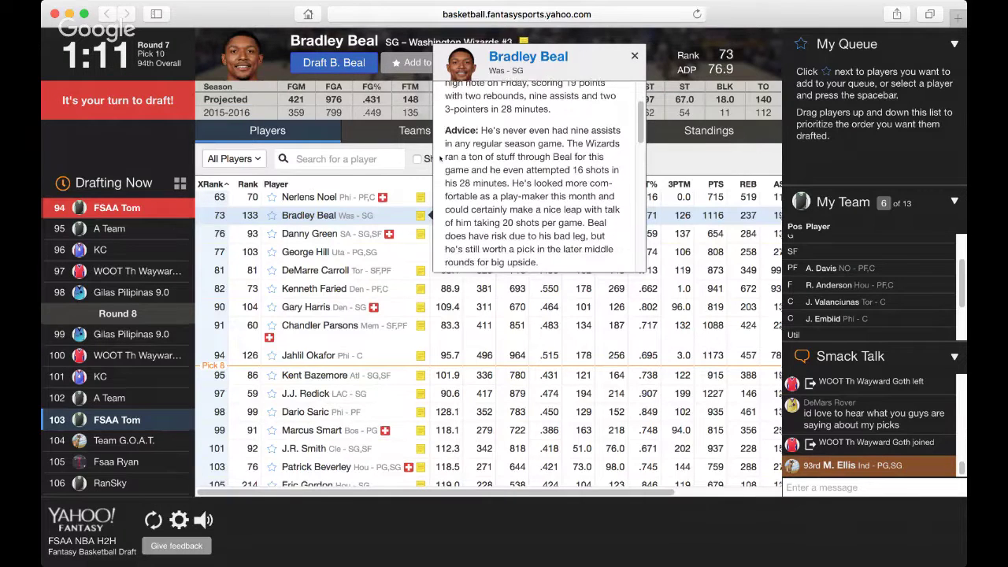
pyautogui.scroll(-2, 440, 158)
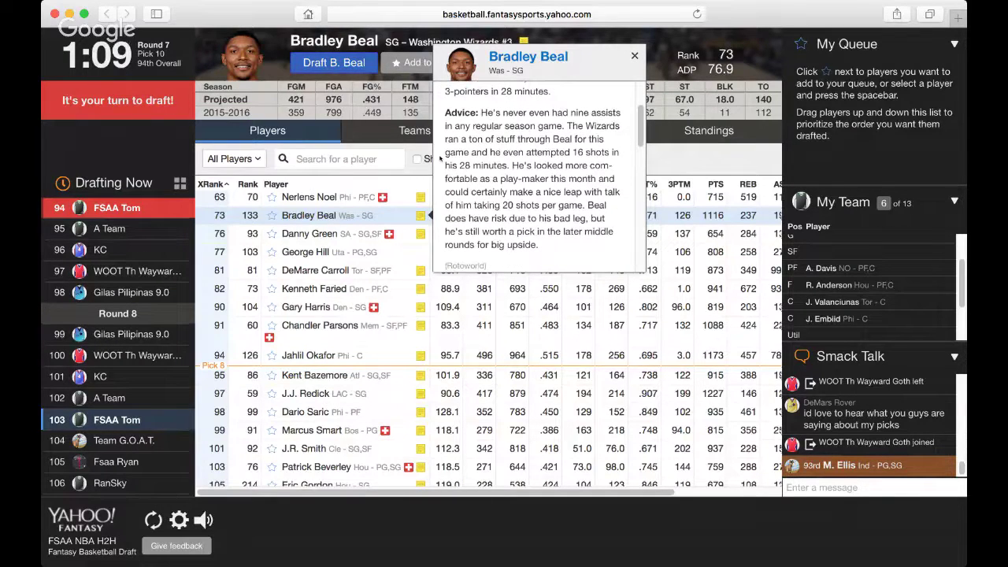
pyautogui.click(634, 55)
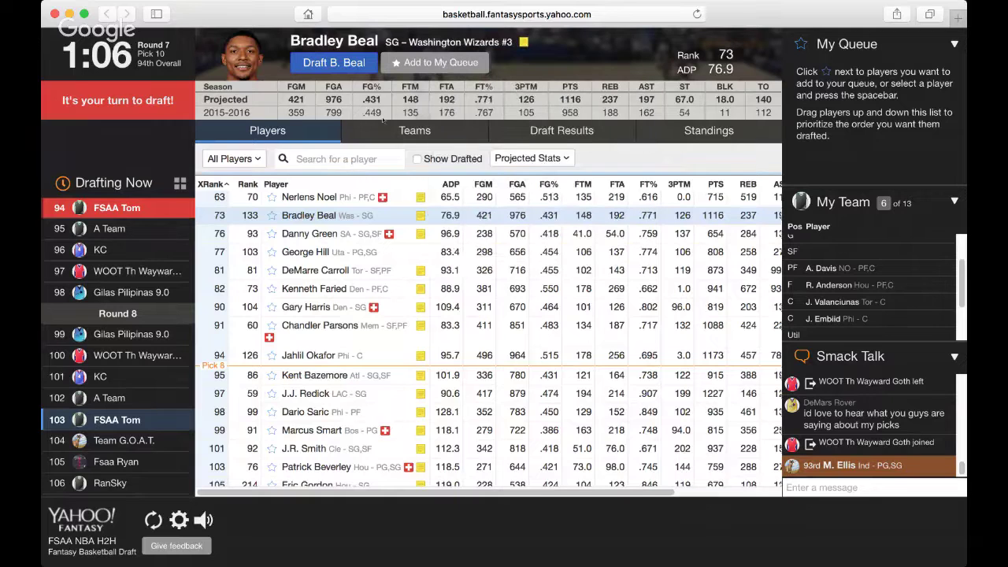
# Compare the alternatives ranked down to about 119, and draft Bradley Beal with the 94th overall pick
pyautogui.scroll(-3, 292, 228)
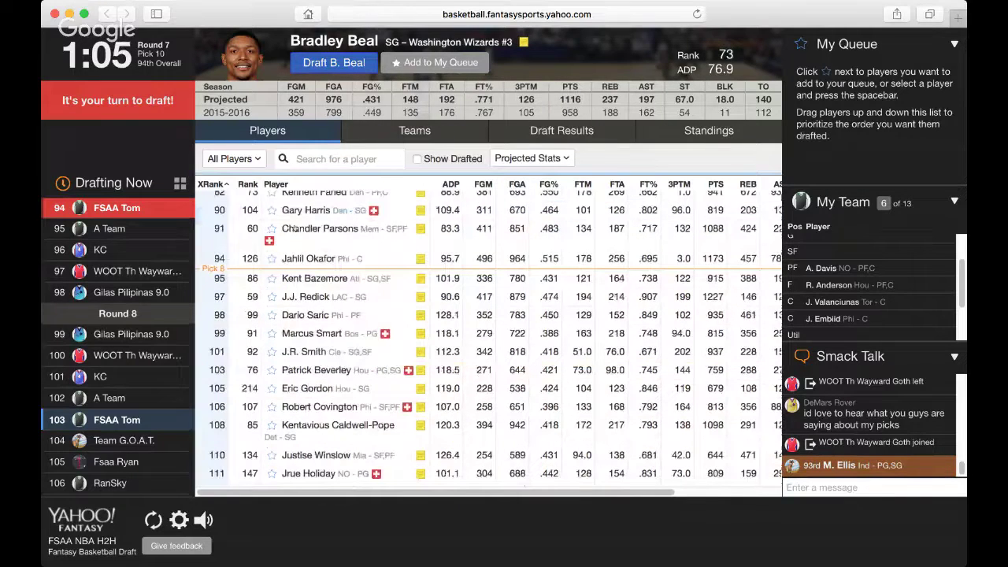
pyautogui.scroll(-3, 293, 227)
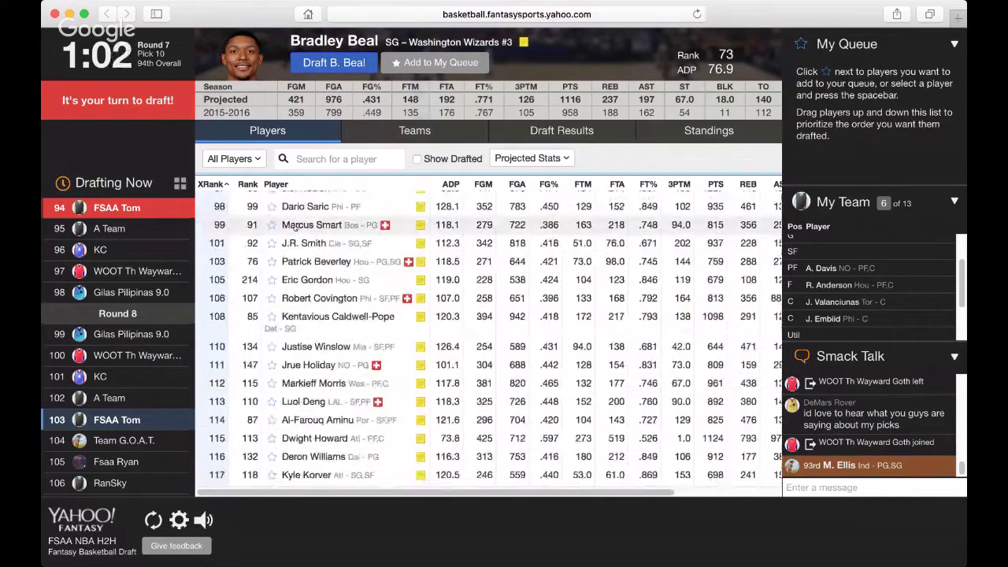
pyautogui.scroll(-1, 294, 228)
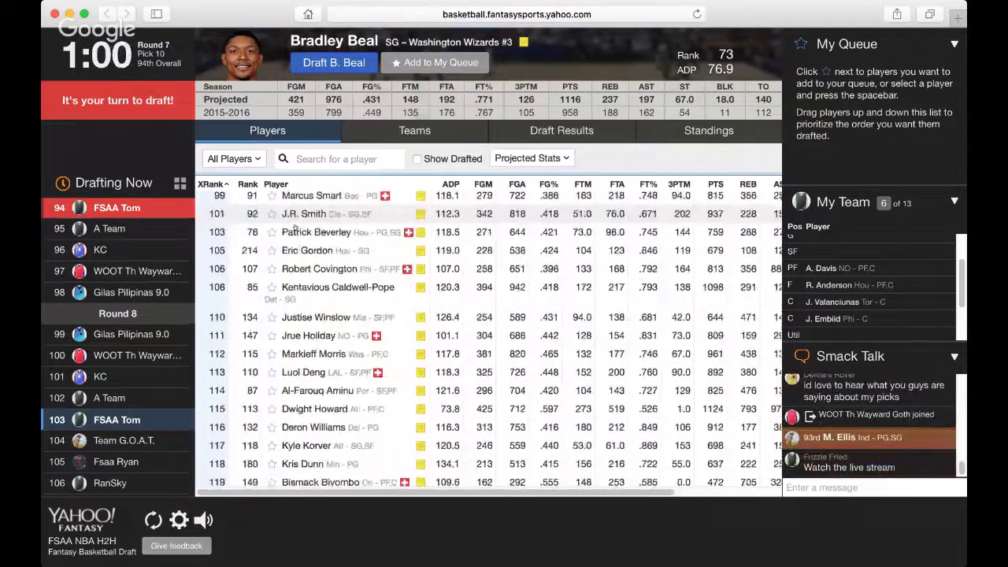
pyautogui.scroll(7, 294, 228)
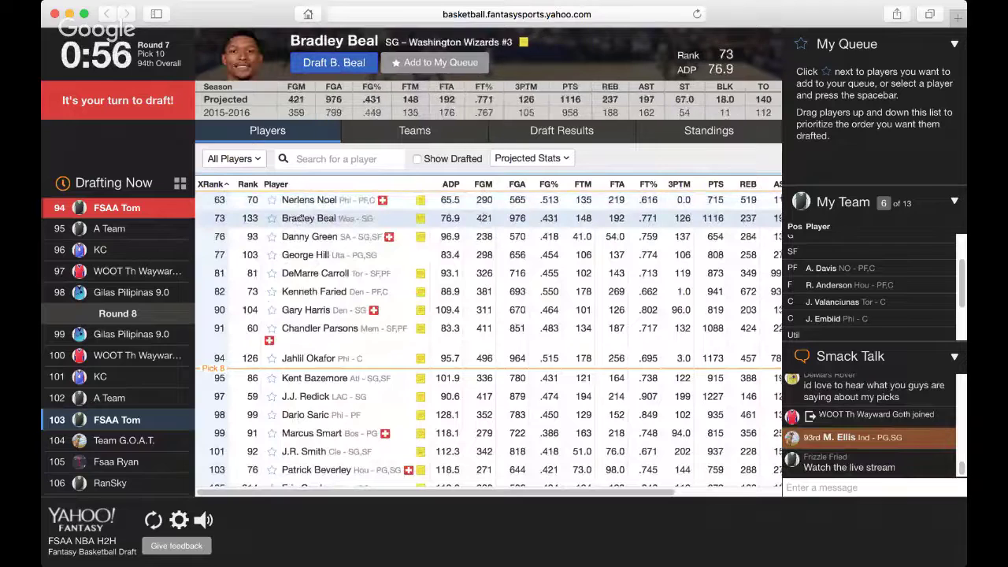
pyautogui.click(322, 67)
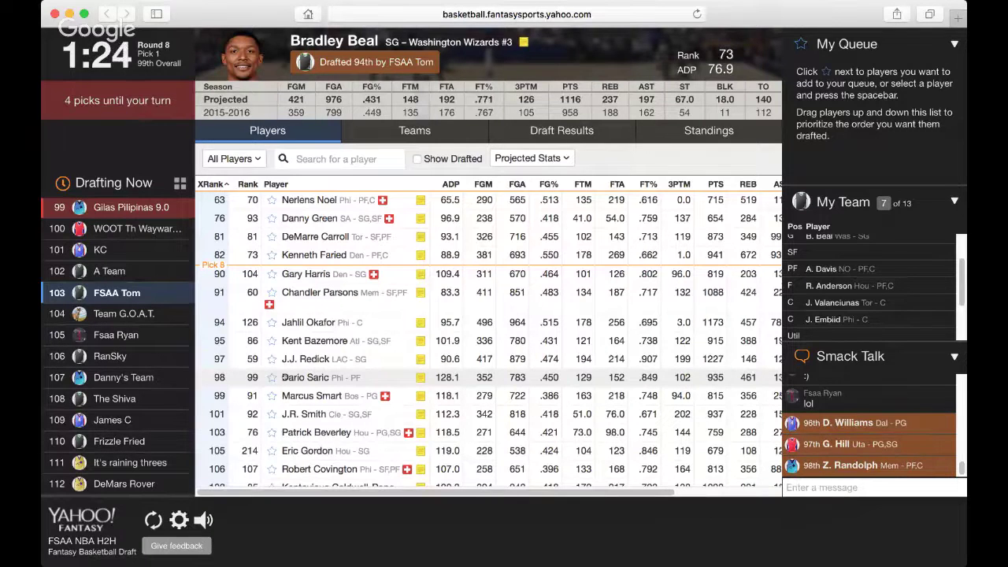
# Review the remaining available players ranked about 63 to 117 for the round 8 pick
pyautogui.scroll(-1, 313, 309)
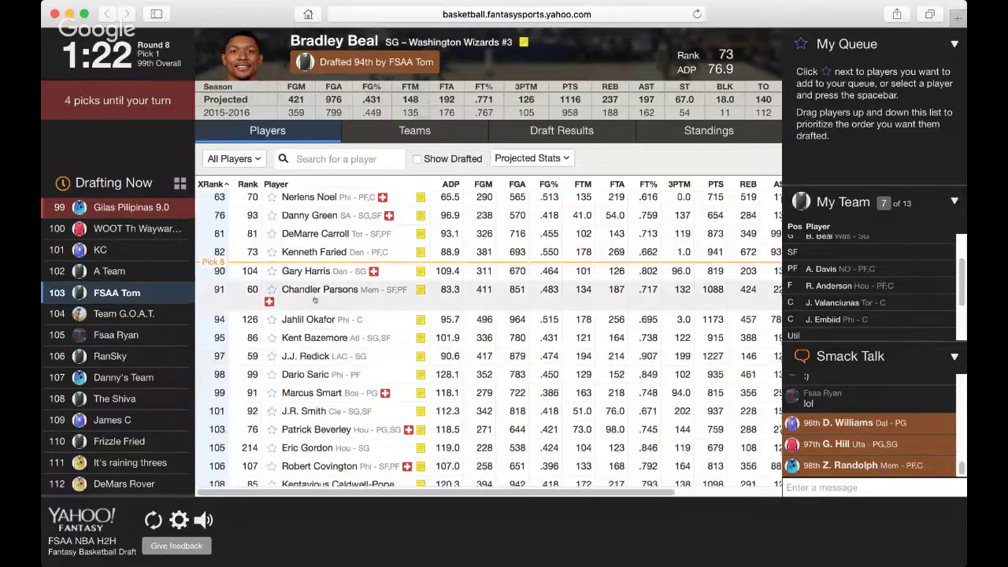
pyautogui.scroll(1, 314, 299)
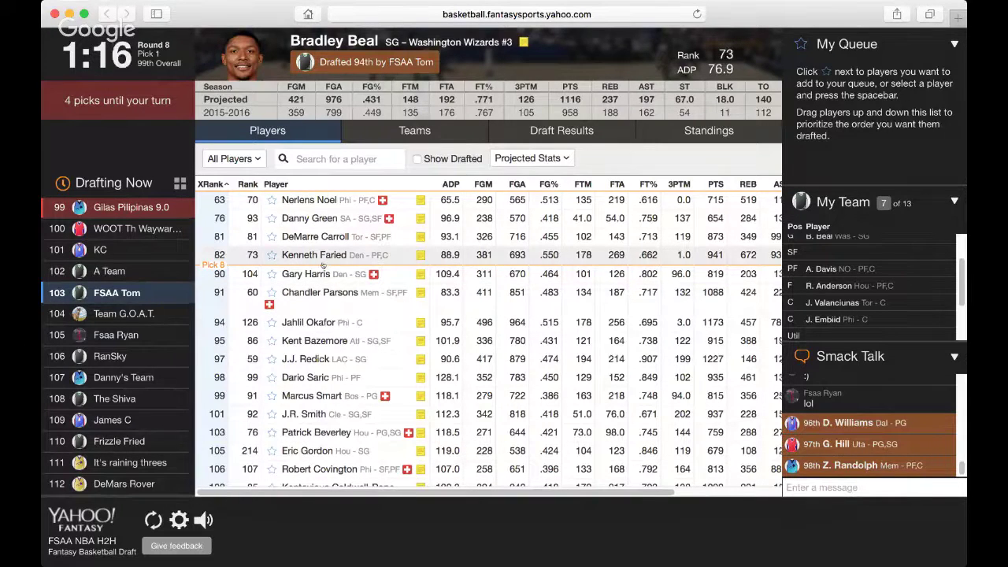
pyautogui.scroll(-1, 337, 271)
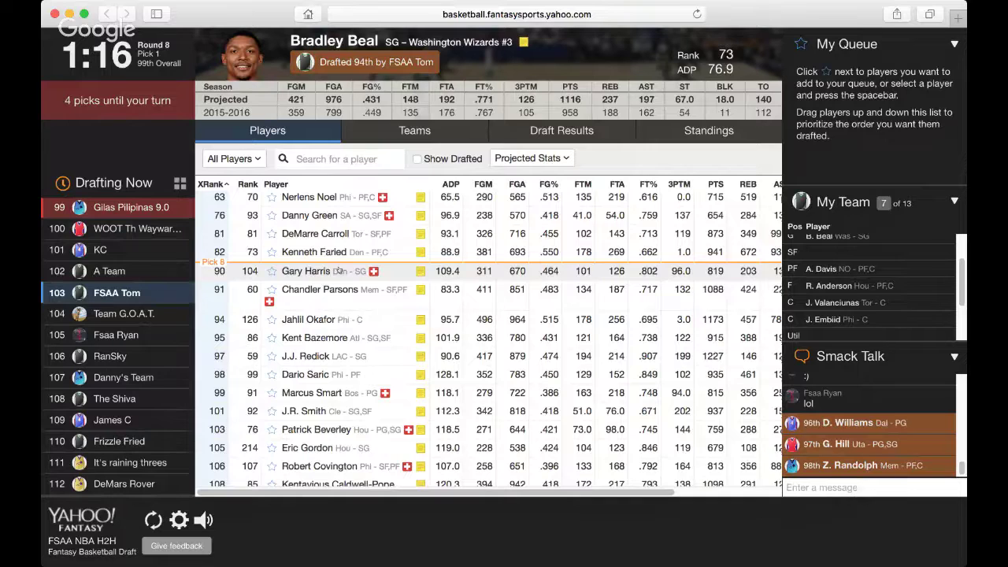
pyautogui.scroll(-5, 337, 271)
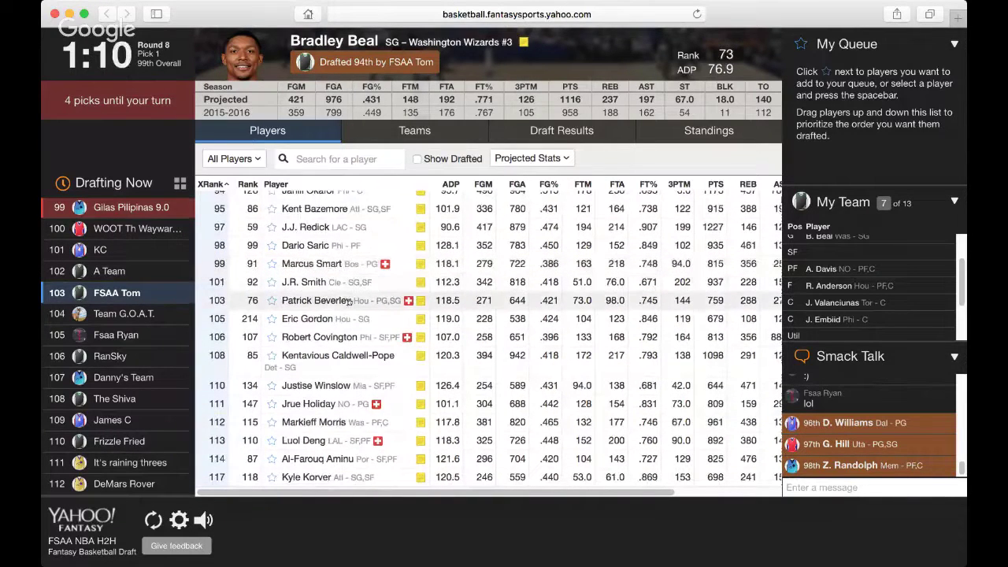
# Scan the available players down to about rank 148, and return to the highest-ranked ones before the round 8 pick
pyautogui.scroll(-1, 331, 295)
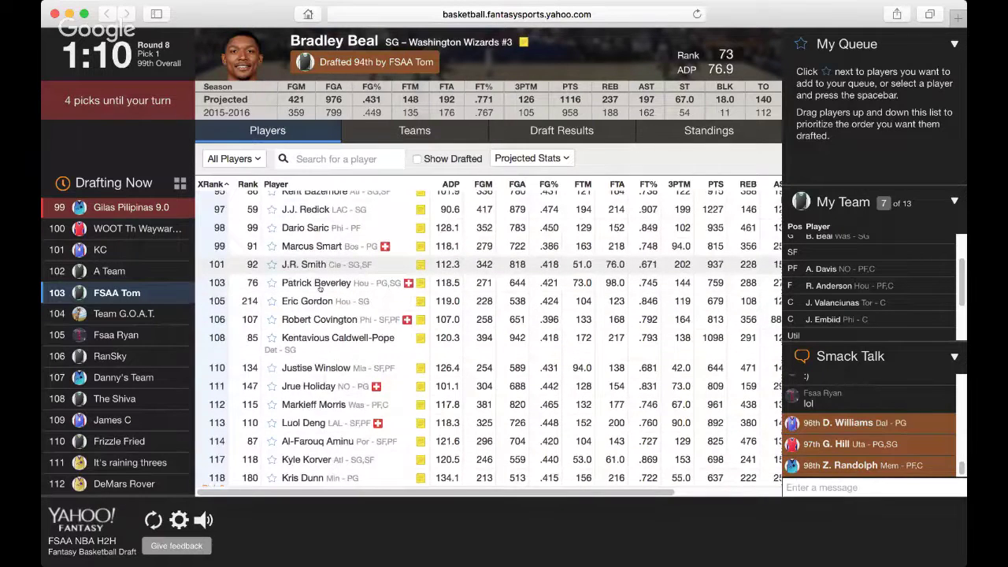
pyautogui.scroll(-3, 320, 290)
pyautogui.scroll(-3, 320, 289)
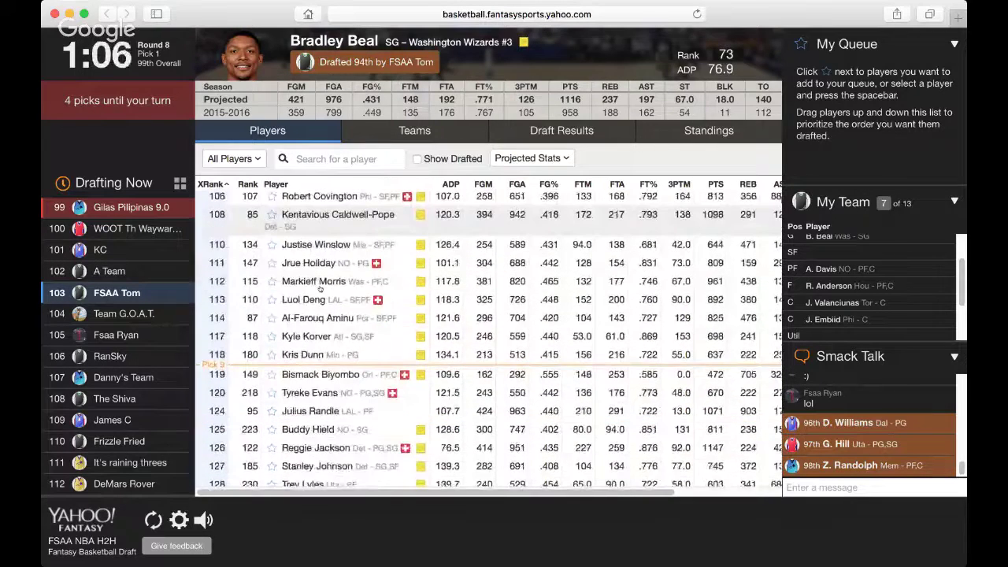
pyautogui.scroll(-4, 320, 290)
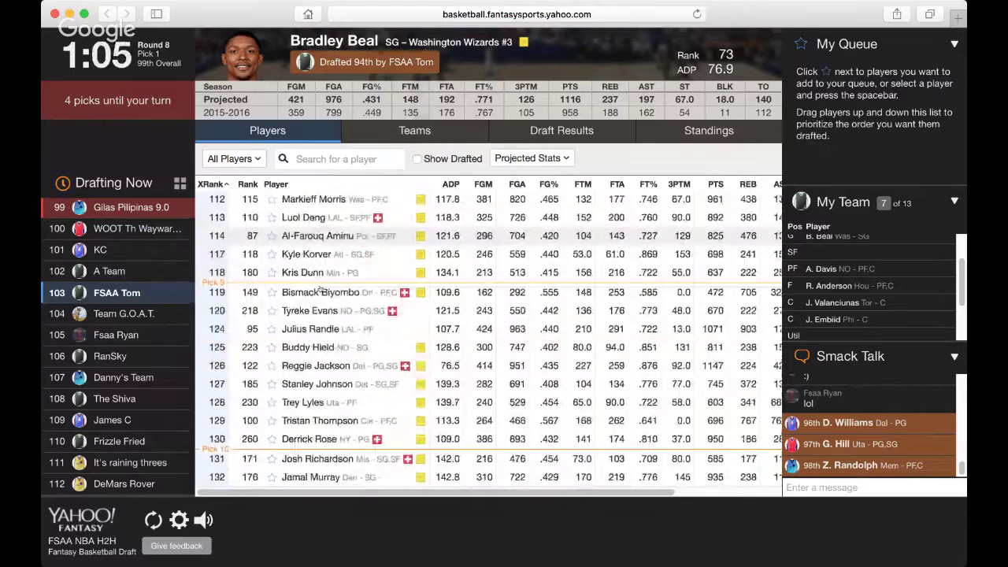
pyautogui.scroll(-5, 320, 290)
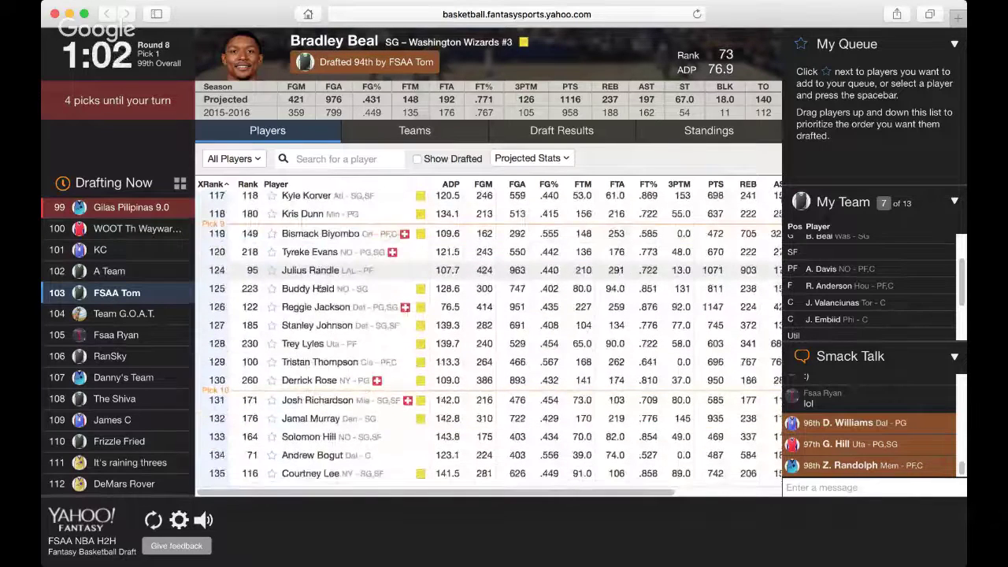
pyautogui.scroll(-4, 320, 290)
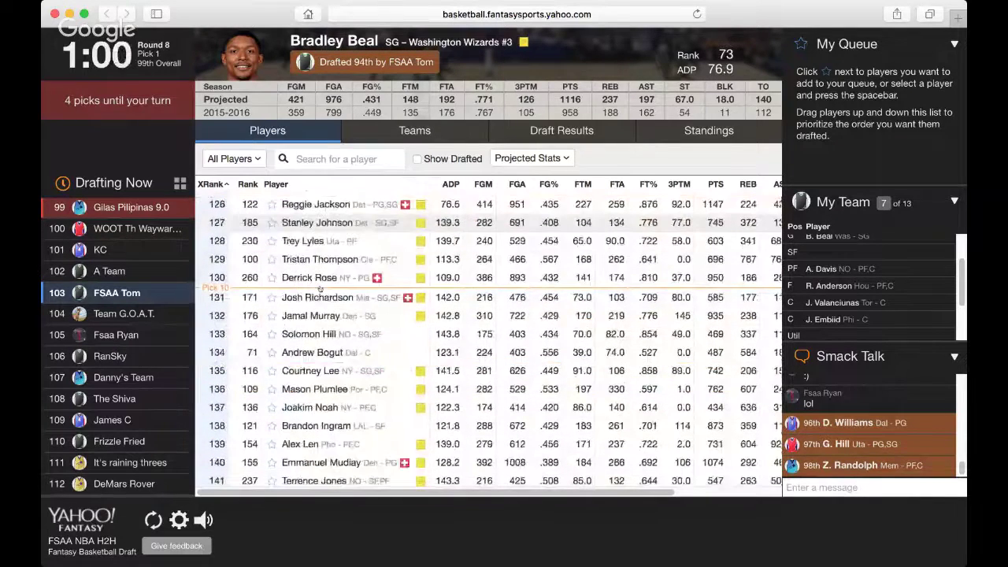
pyautogui.scroll(-4, 319, 290)
pyautogui.scroll(-1, 320, 290)
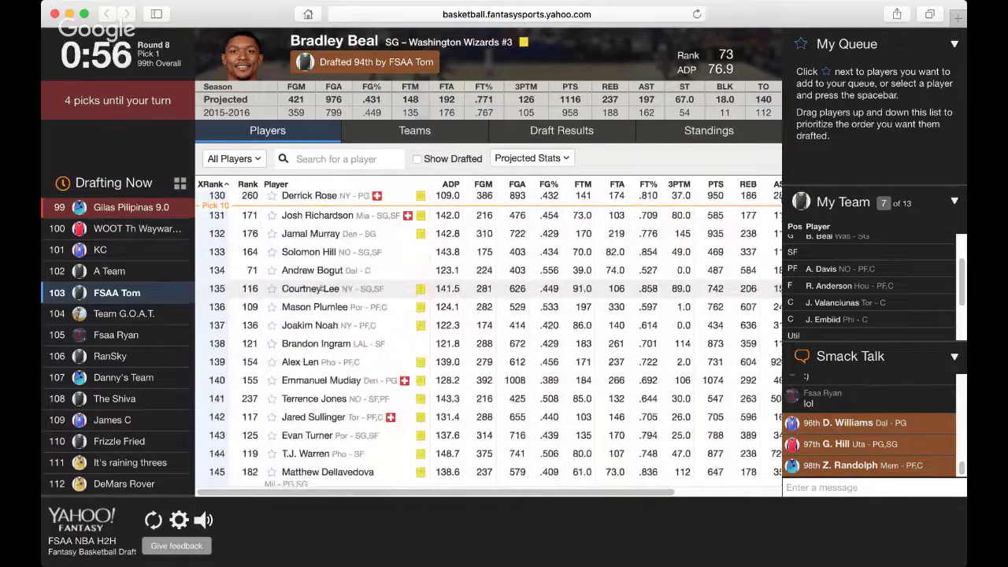
pyautogui.scroll(-1, 320, 290)
pyautogui.scroll(-2, 321, 291)
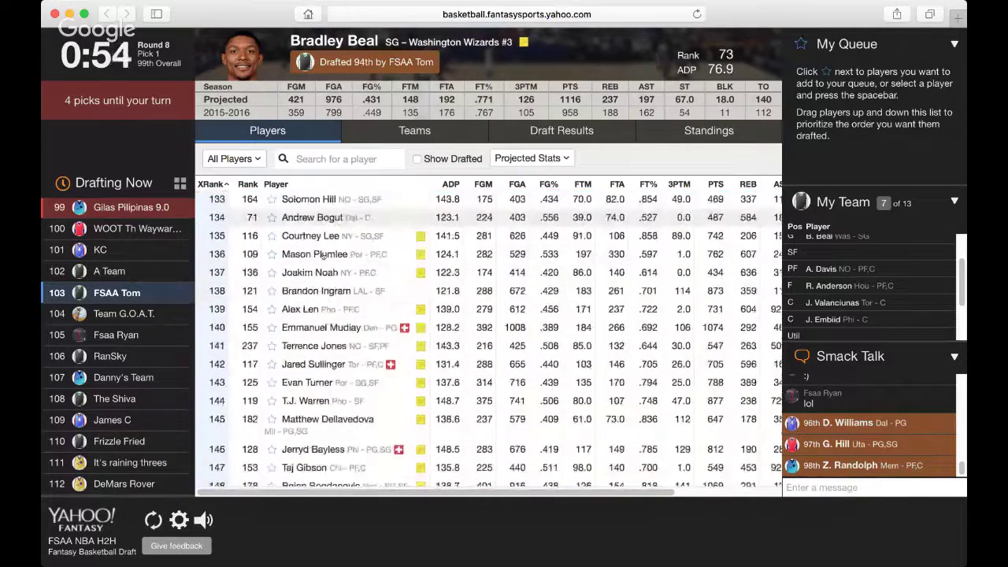
pyautogui.scroll(-2, 322, 255)
pyautogui.scroll(15, 322, 257)
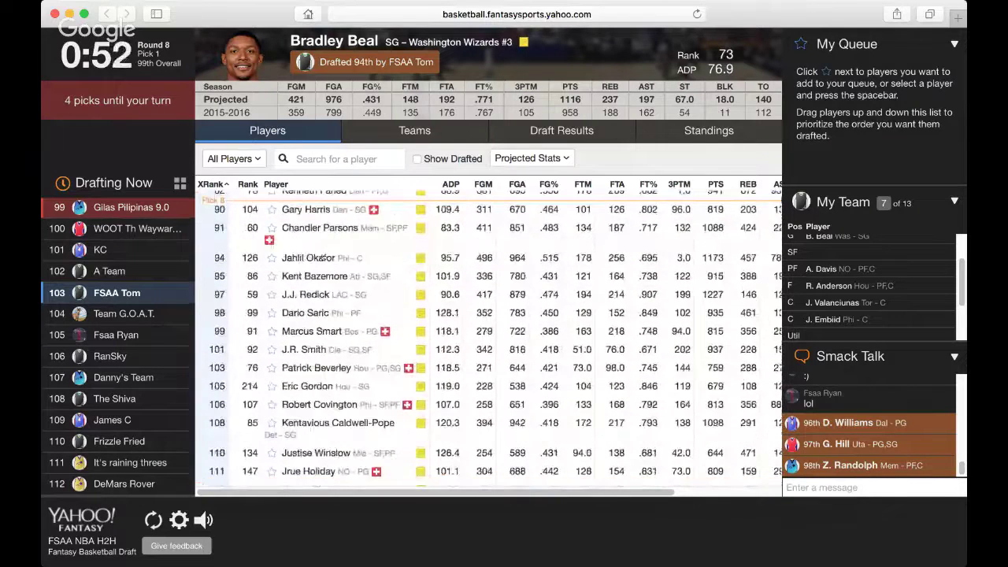
pyautogui.scroll(2, 322, 256)
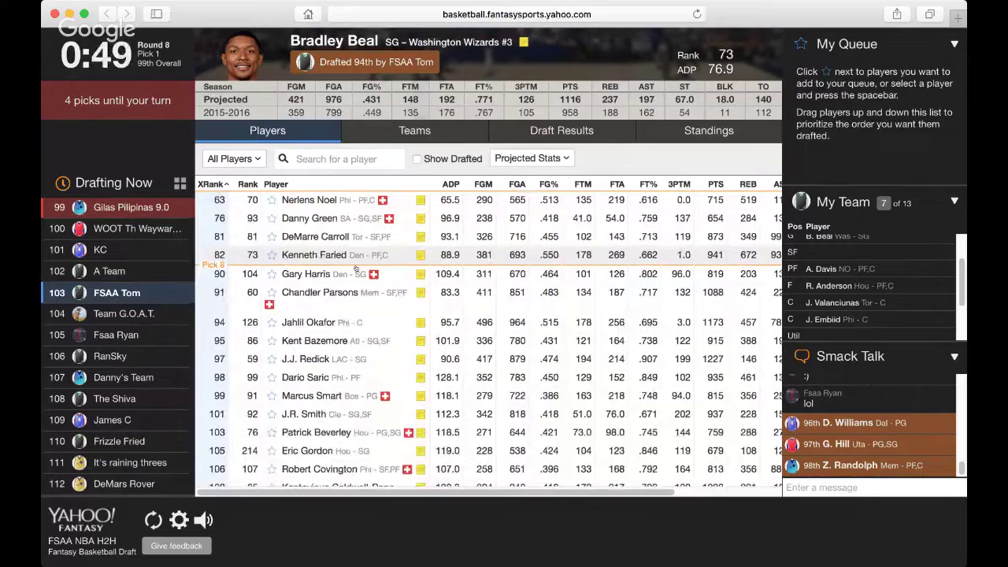
# Look up Jahlil Okafor's projected and 2015-2016 stats, read the advice in his player note and close it
pyautogui.scroll(-2, 347, 274)
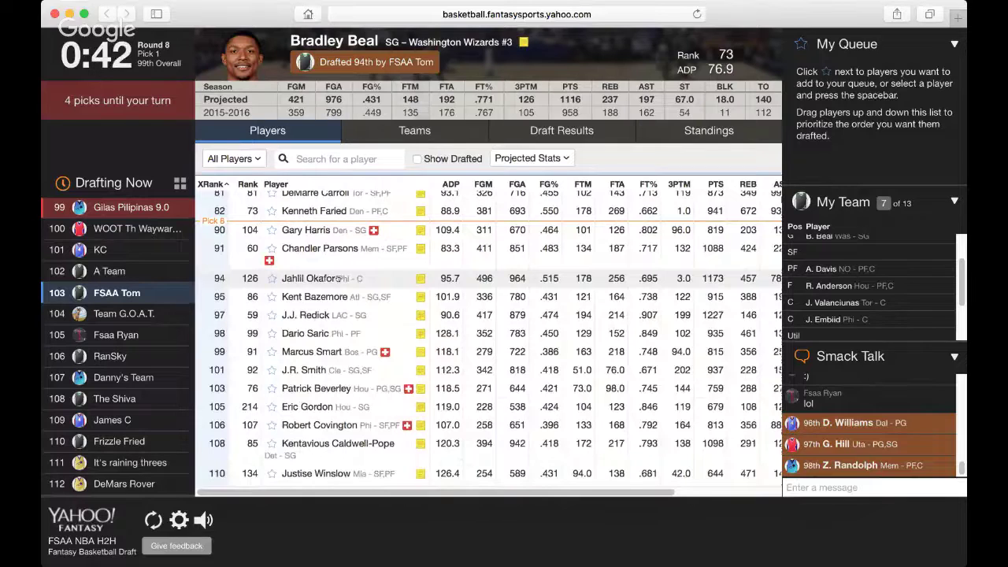
pyautogui.click(339, 278)
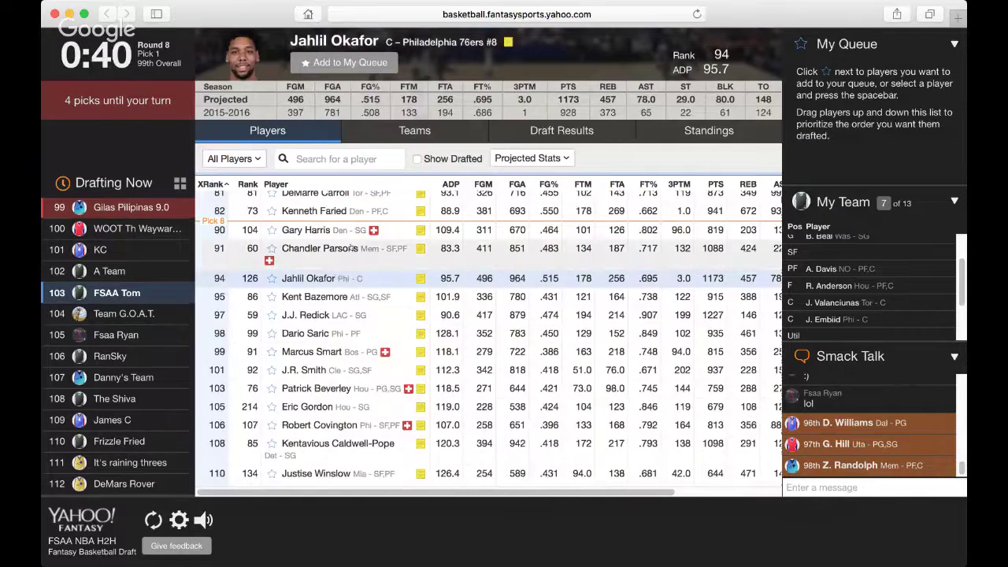
pyautogui.click(508, 43)
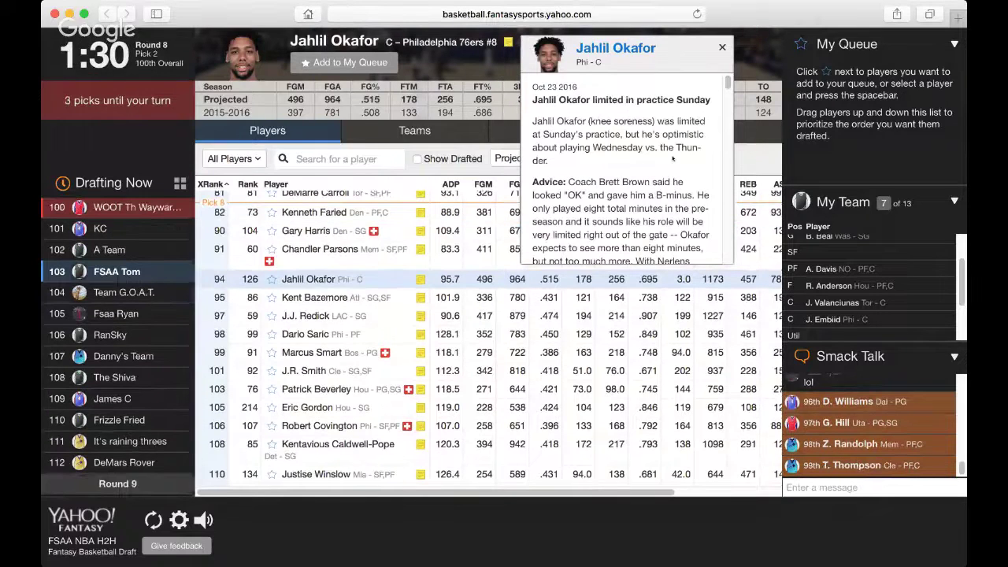
pyautogui.scroll(-3, 672, 158)
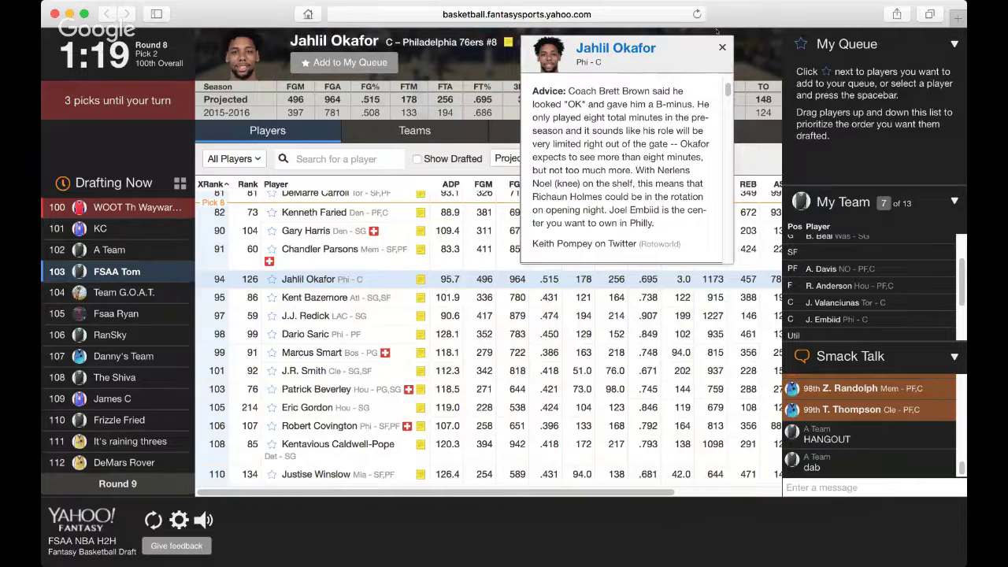
pyautogui.click(722, 49)
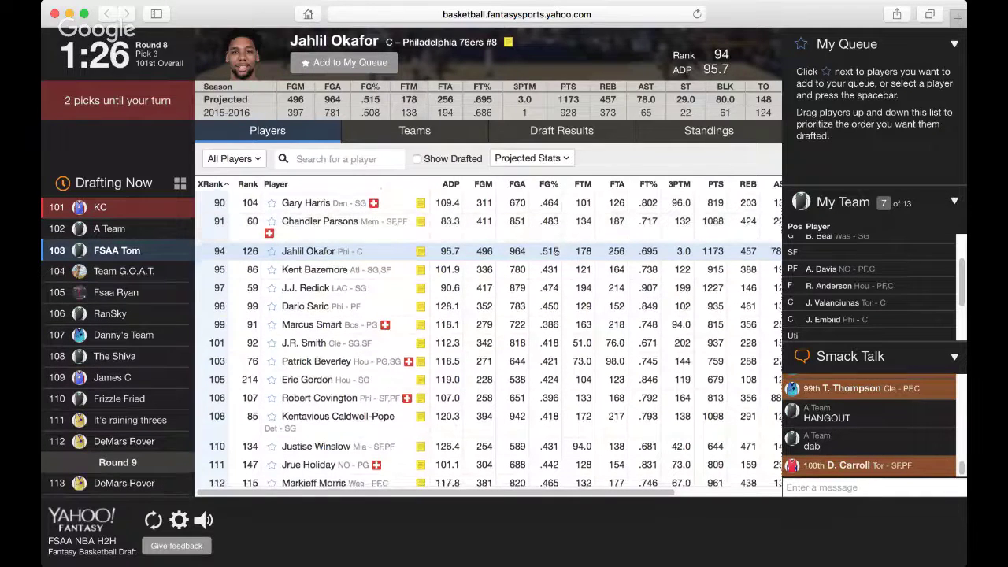
# Compare the available players ranked about 94 to 127, and bring up Julius Randle's projected and 2015-2016 stats
pyautogui.scroll(-1, 560, 248)
pyautogui.scroll(-3, 555, 250)
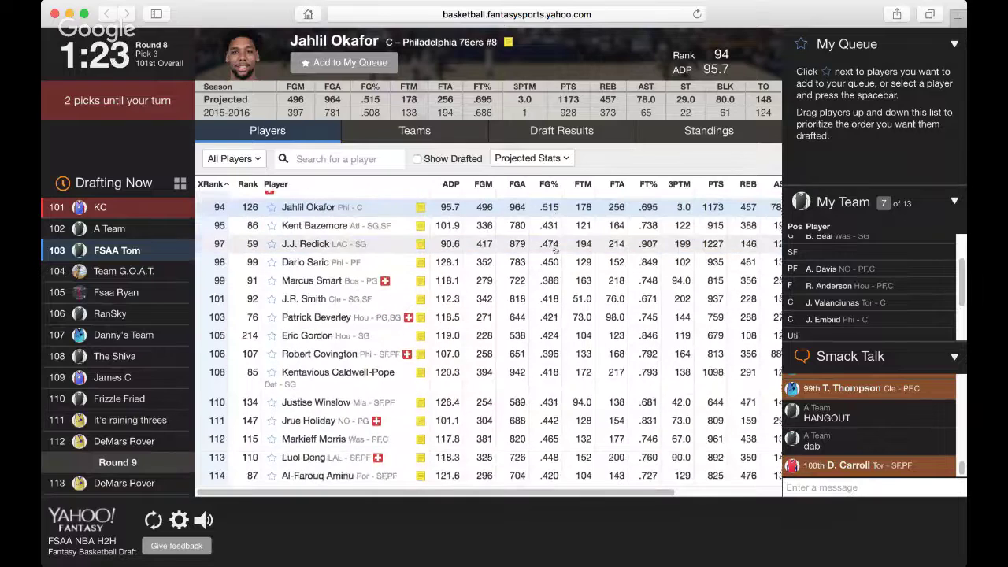
pyautogui.scroll(-1, 555, 252)
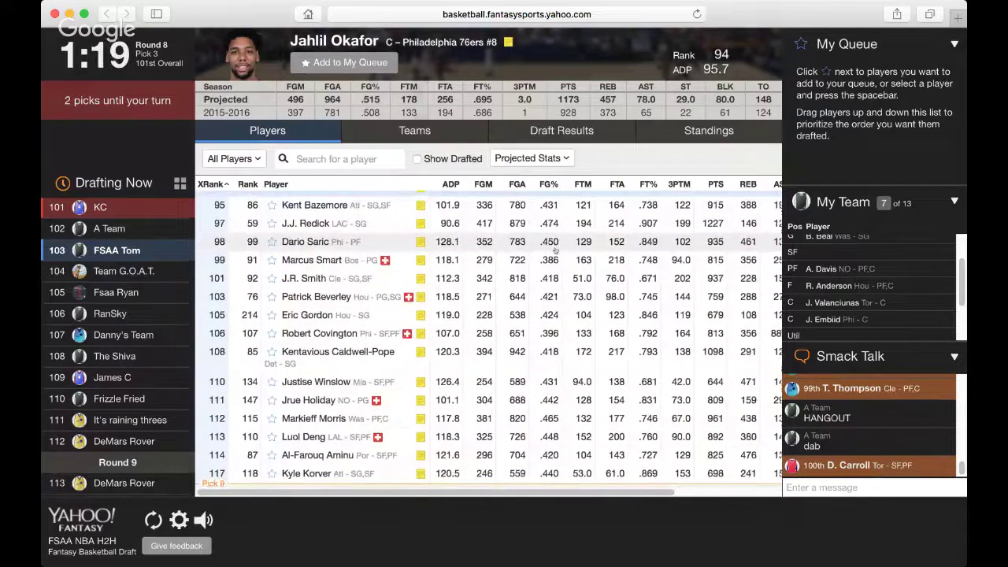
pyautogui.scroll(-1, 555, 250)
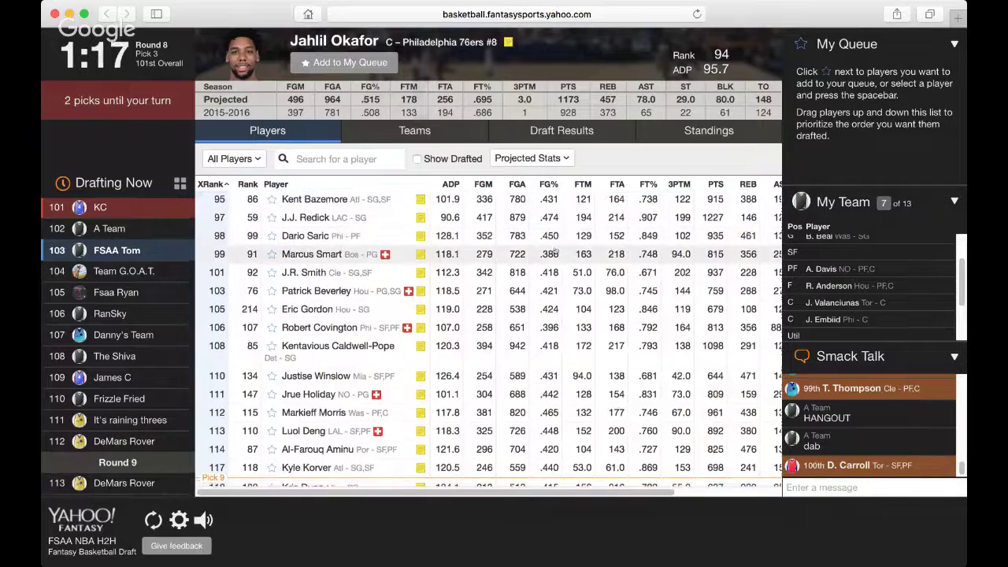
pyautogui.scroll(-1, 555, 251)
pyautogui.scroll(-1, 555, 250)
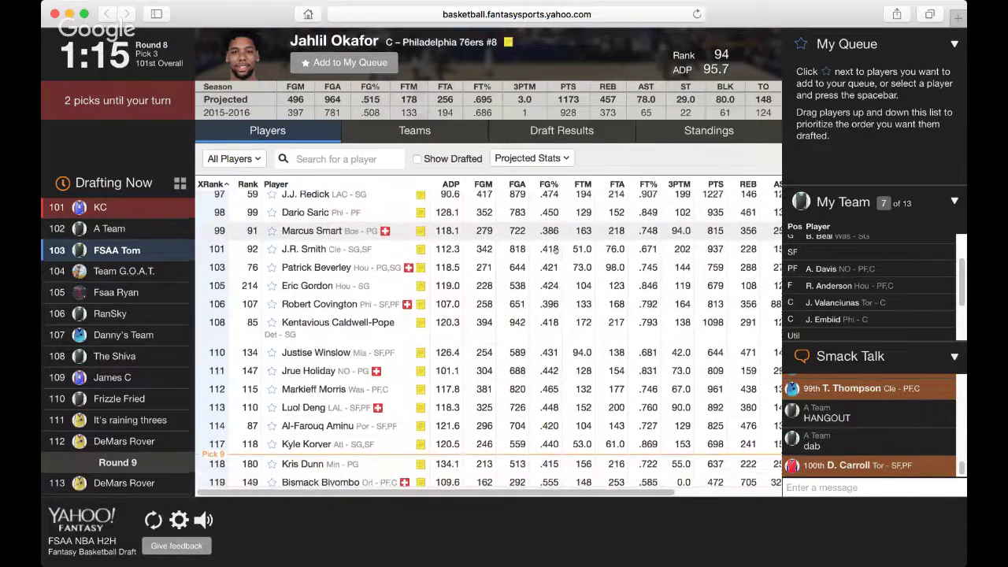
pyautogui.scroll(-5, 555, 250)
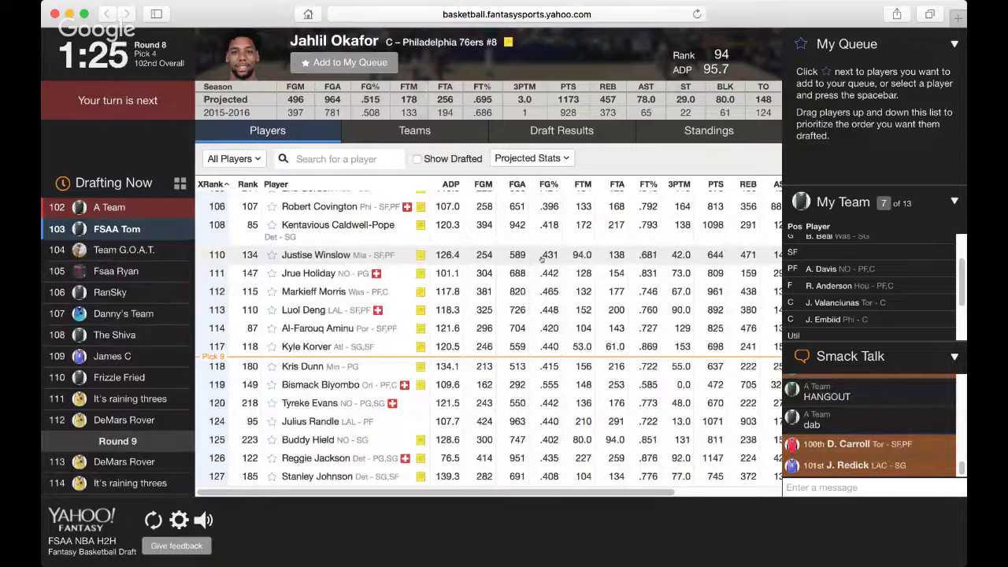
pyautogui.click(415, 423)
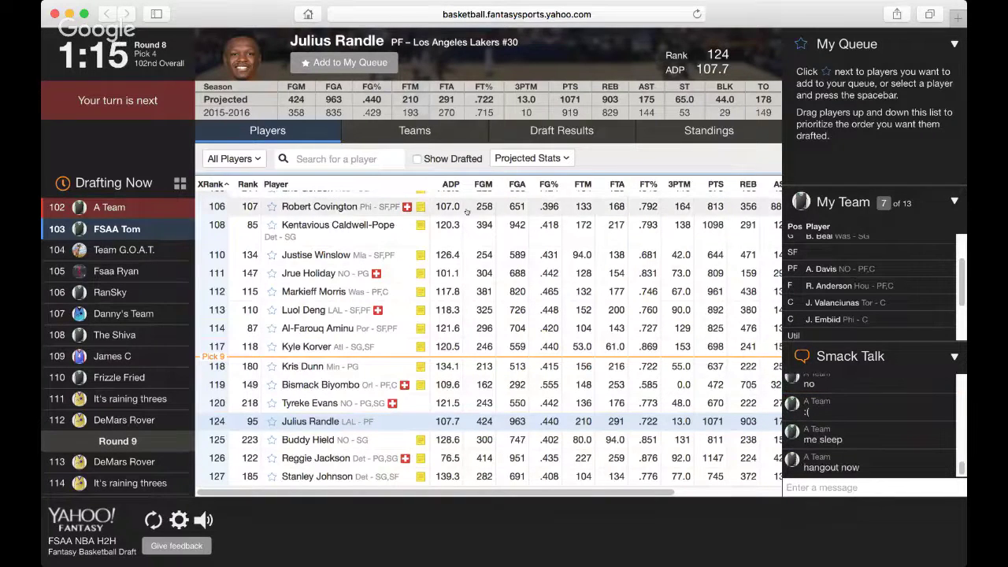
# Weigh Julius Randle against the available players ranked about 63 to 124 for the 103rd overall pick
pyautogui.scroll(5, 455, 274)
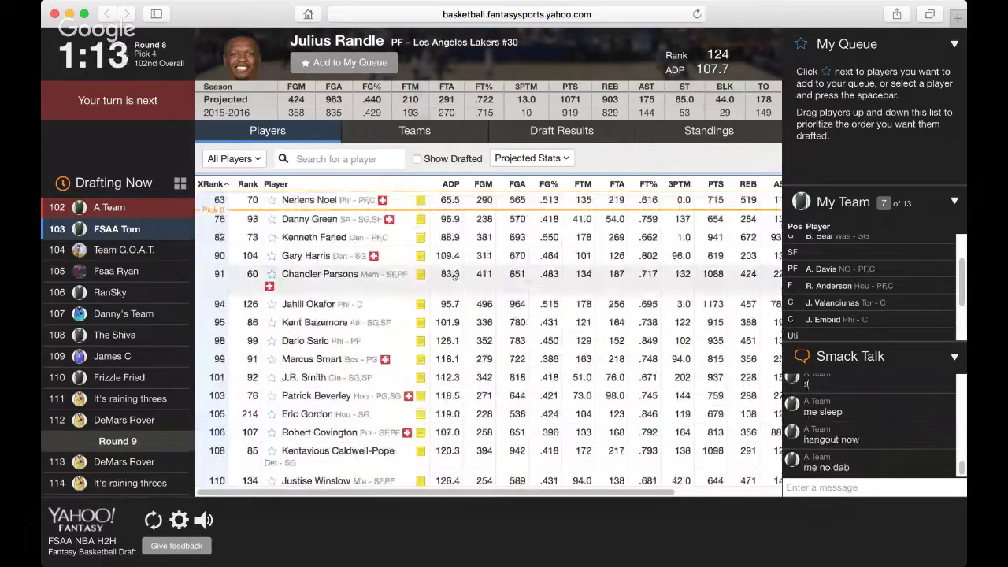
pyautogui.scroll(2, 809, 307)
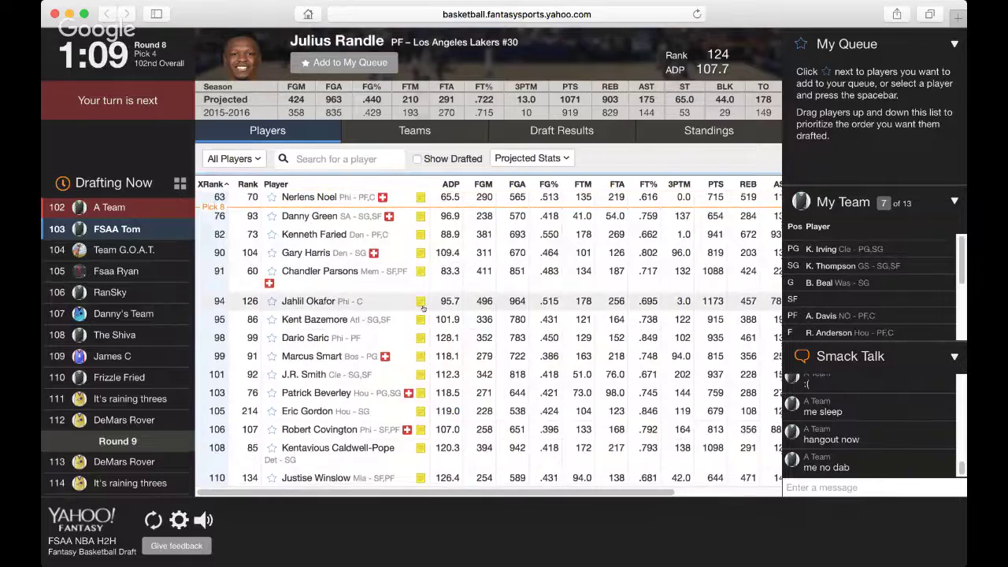
pyautogui.scroll(-1, 422, 309)
pyautogui.scroll(-5, 422, 309)
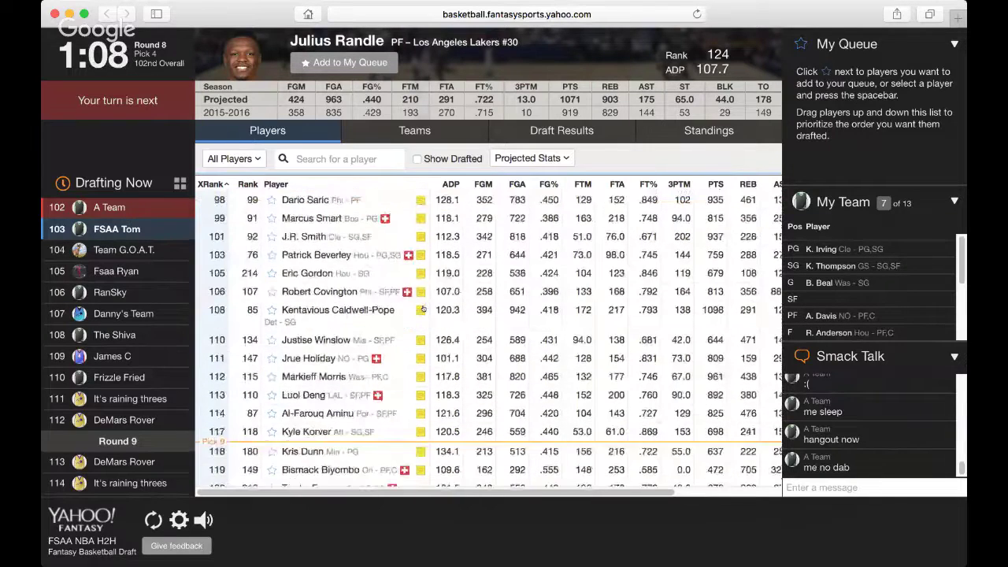
pyautogui.scroll(-1, 423, 308)
pyautogui.scroll(-1, 423, 309)
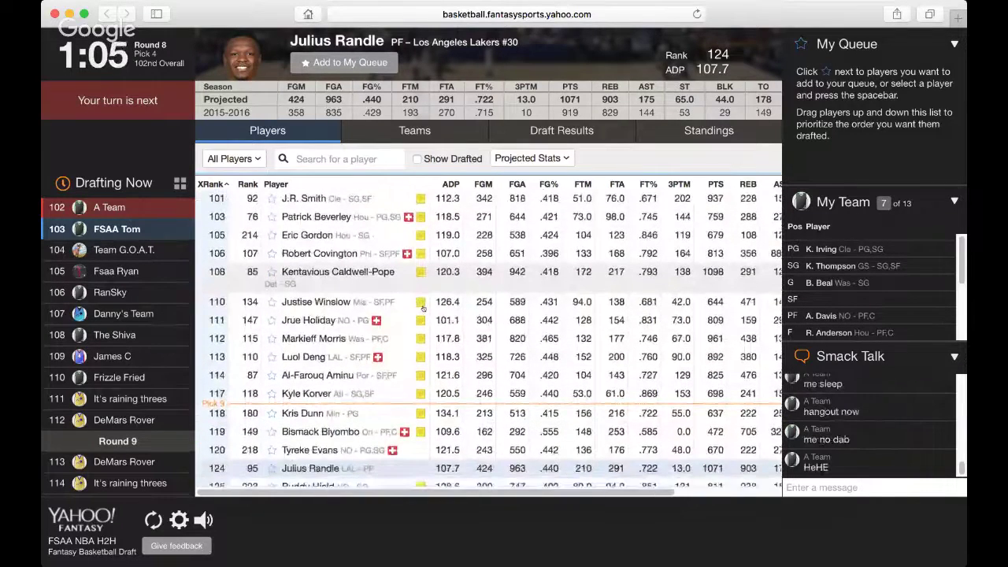
# Check the own team's roster for filled and open positions, from point guard down to the utility and bench slots
pyautogui.scroll(-3, 815, 314)
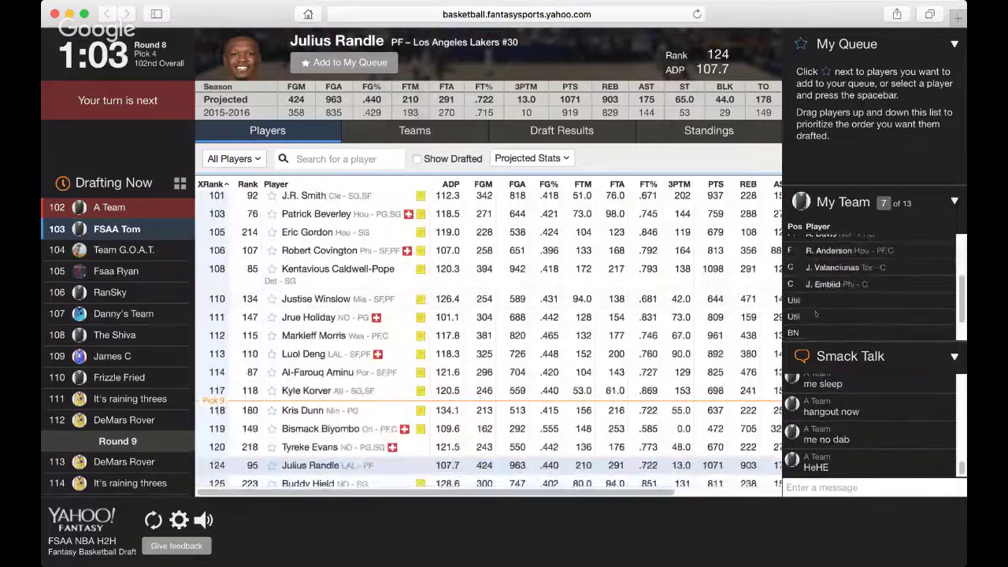
pyautogui.scroll(1, 816, 314)
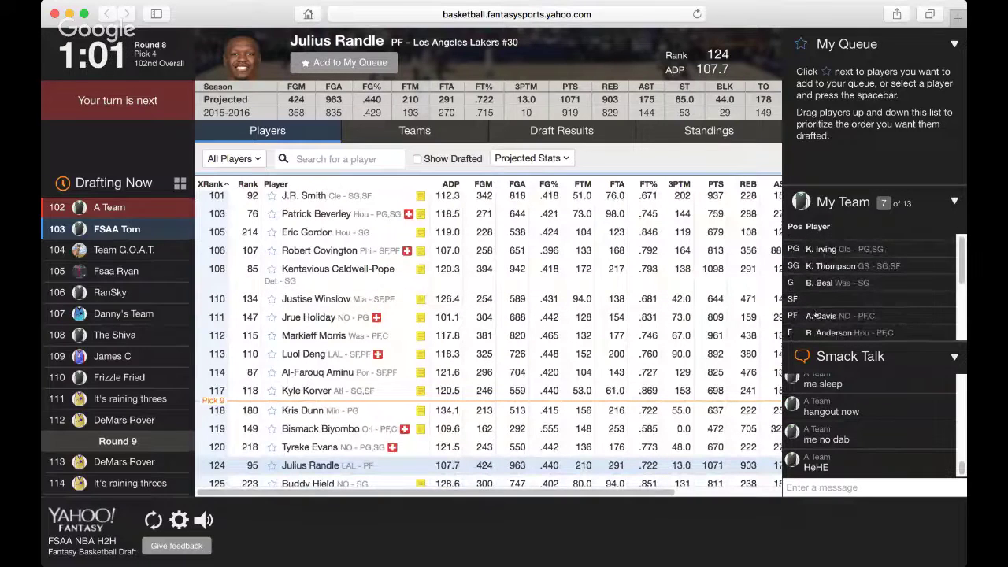
pyautogui.scroll(3, 816, 314)
pyautogui.scroll(-4, 816, 314)
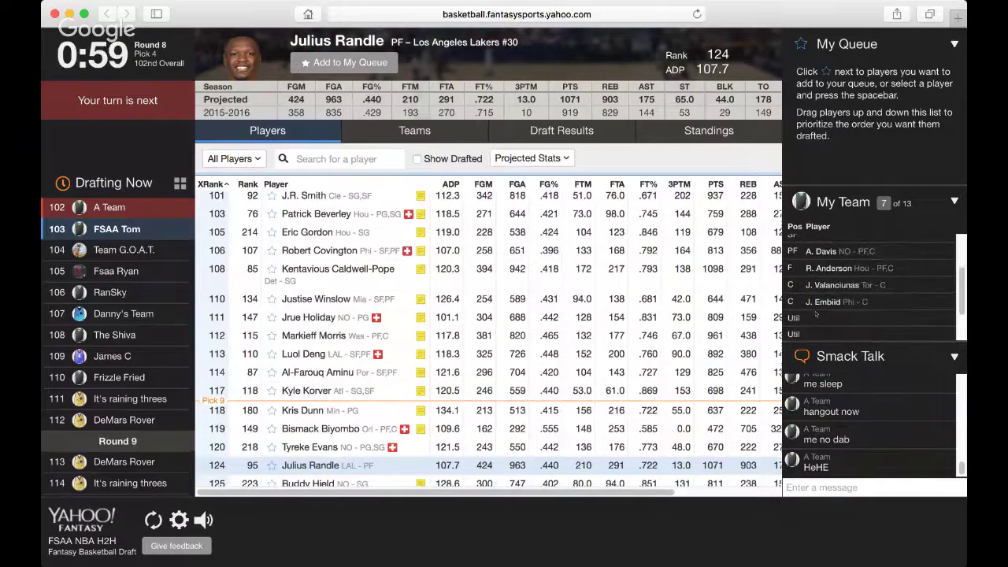
pyautogui.scroll(4, 815, 314)
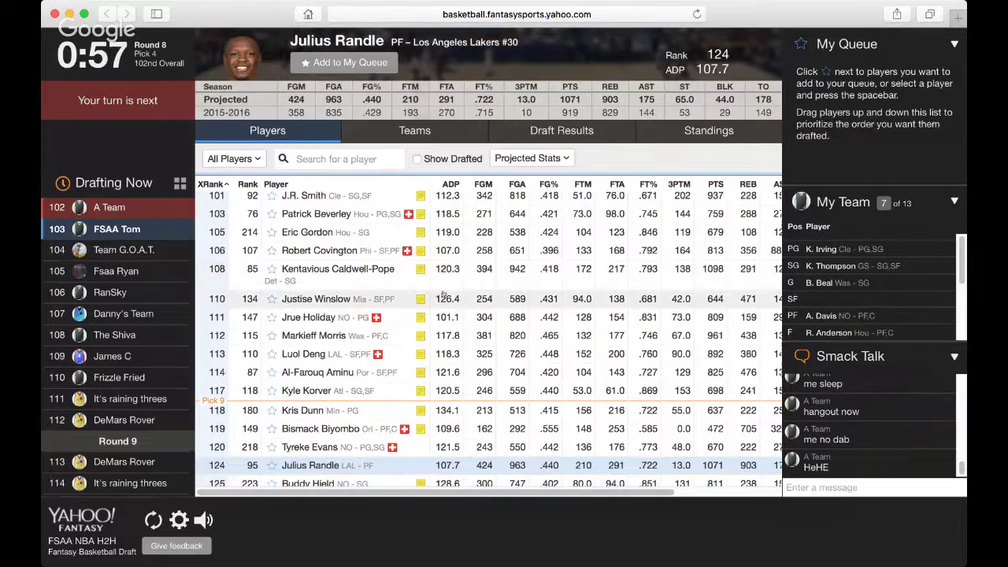
# Examine the available players ranked about 108 to 139, including their projected assists, steals, blocks and turnovers
pyautogui.scroll(-3, 442, 296)
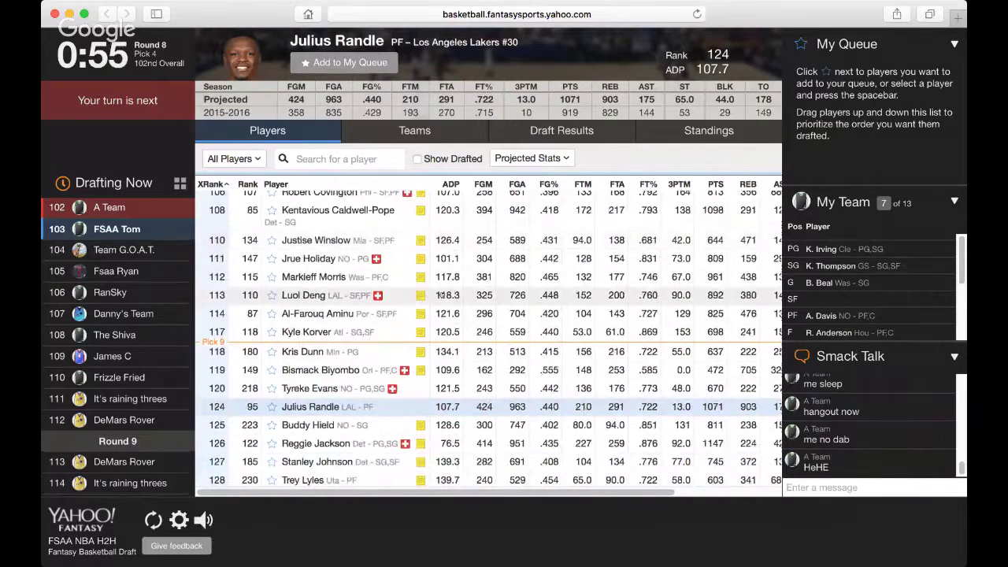
pyautogui.scroll(-1, 442, 295)
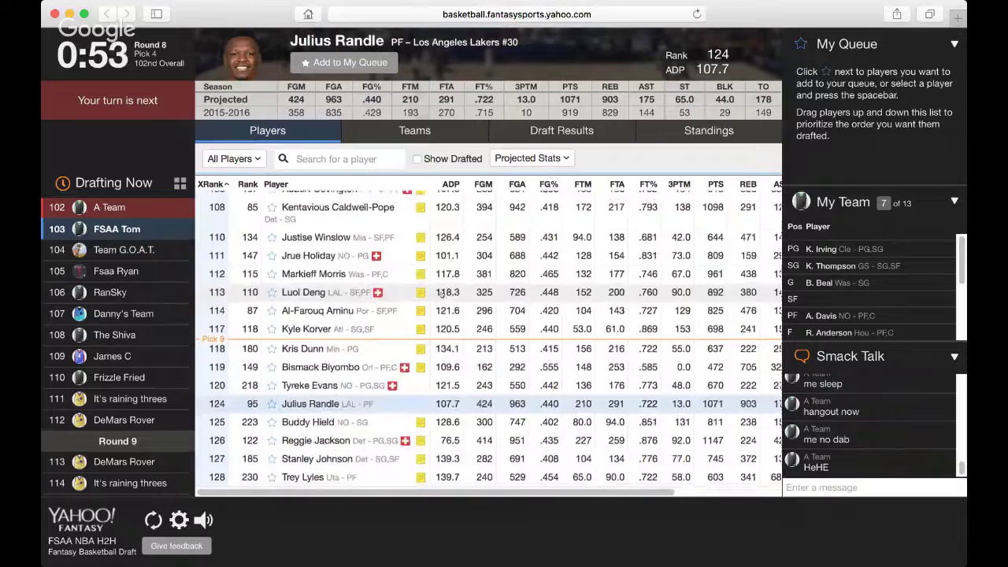
pyautogui.scroll(-3, 442, 294)
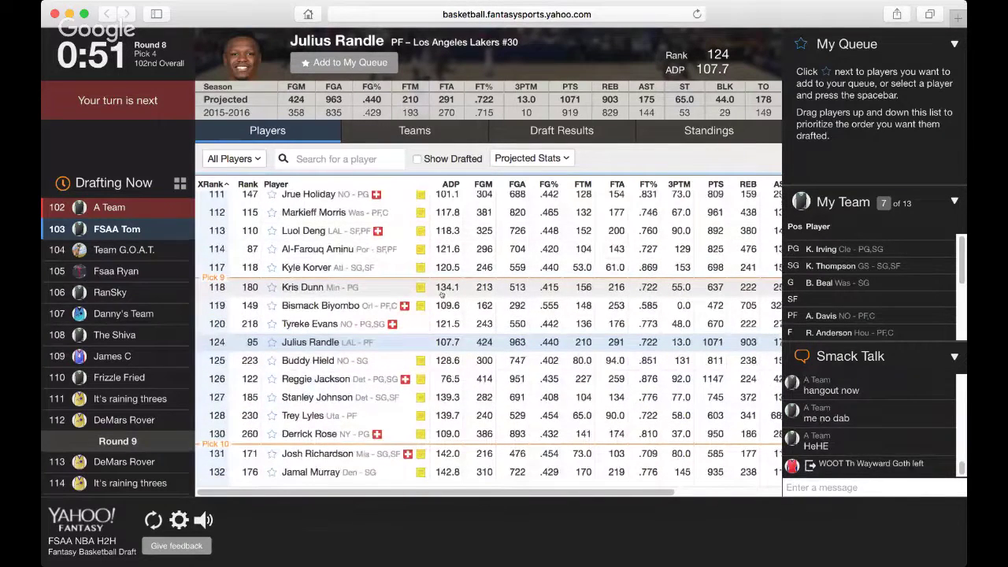
pyautogui.scroll(-5, 441, 294)
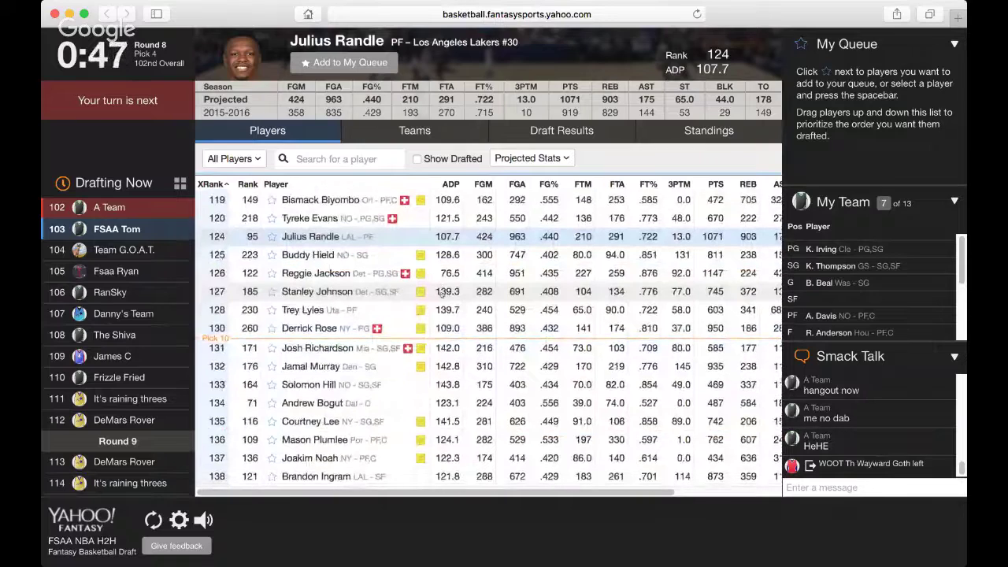
pyautogui.scroll(-1, 442, 294)
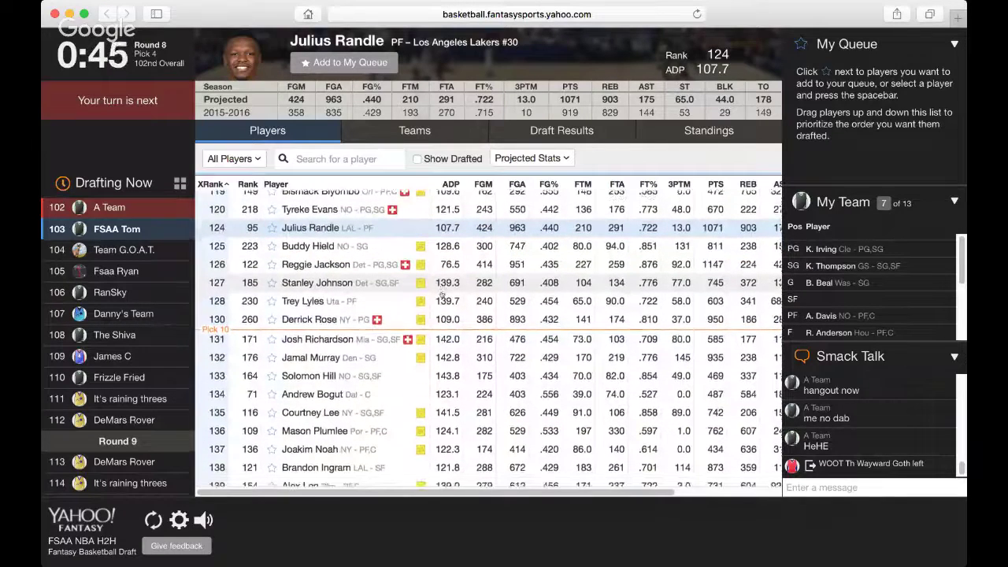
pyautogui.scroll(-1, 442, 294)
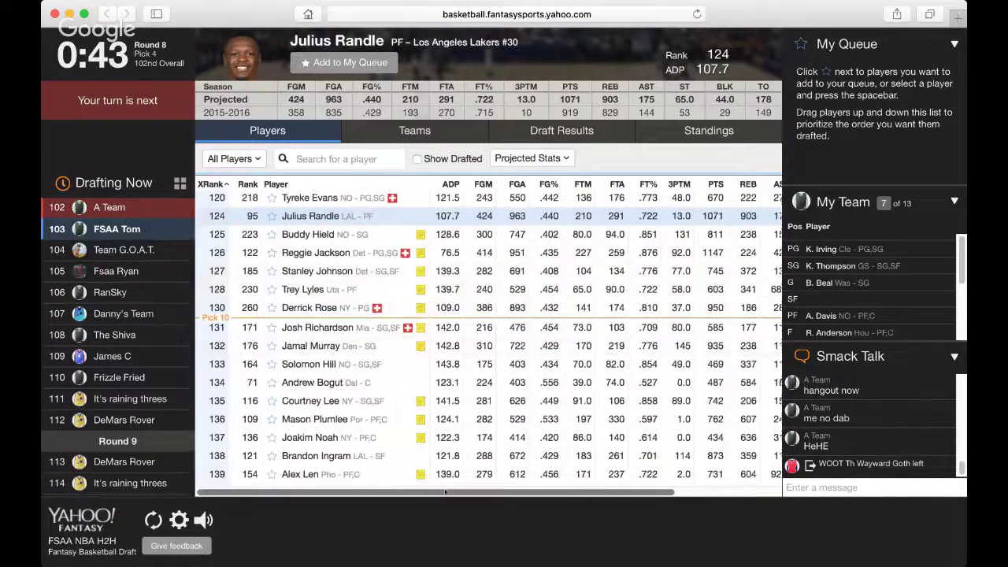
pyautogui.moveTo(452, 494); pyautogui.dragTo(566, 494)
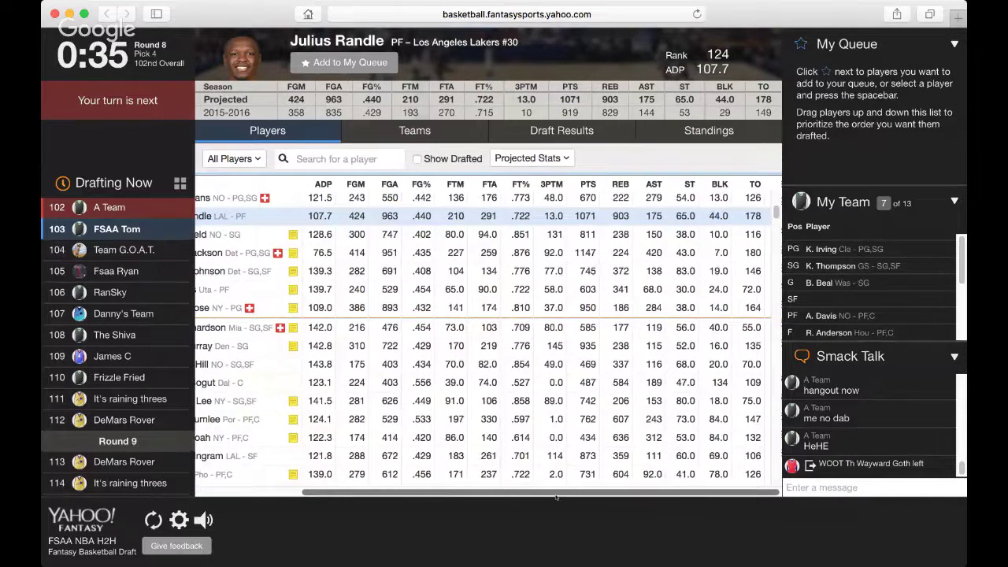
# Examine the available players ranked about 124 to 145, and compare them with those ranked about 63 to 113
pyautogui.moveTo(574, 493); pyautogui.dragTo(433, 471)
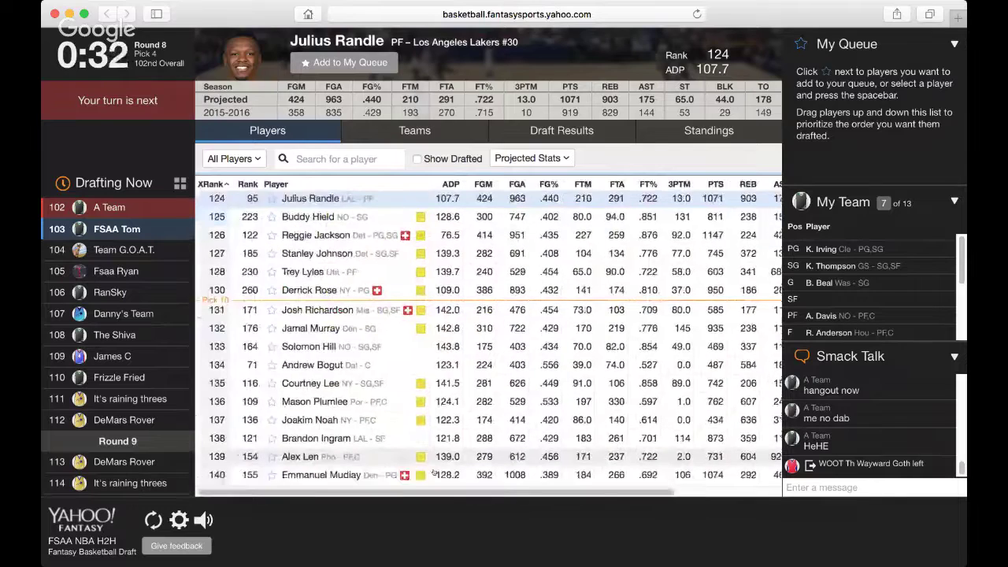
pyautogui.scroll(-1, 433, 471)
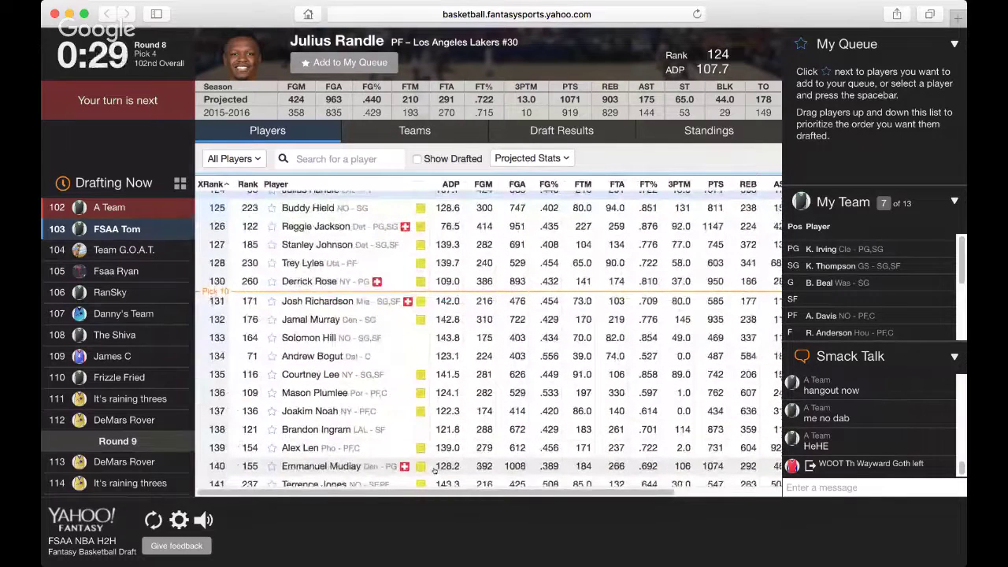
pyautogui.scroll(-1, 433, 471)
pyautogui.scroll(-2, 432, 471)
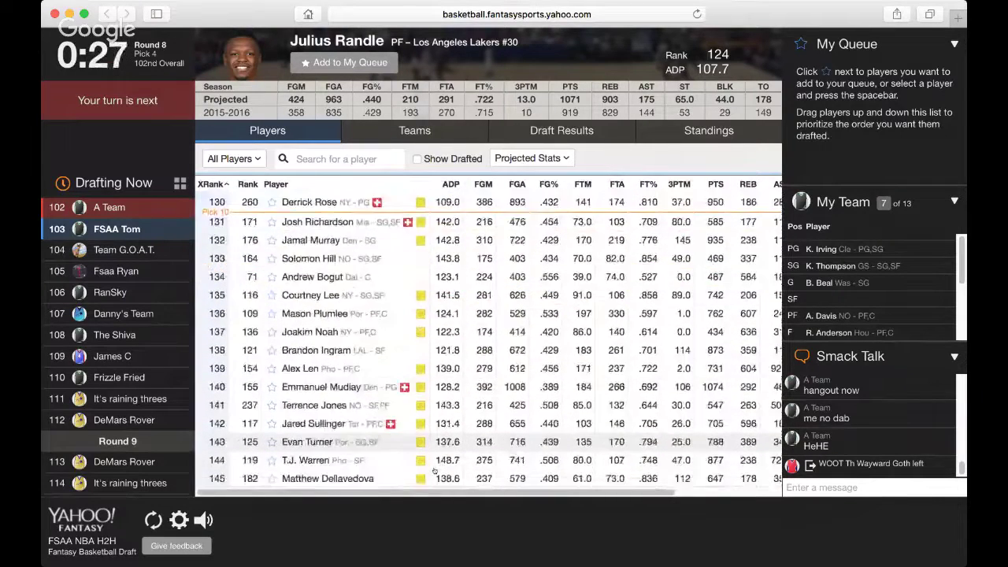
pyautogui.scroll(-1, 432, 471)
pyautogui.scroll(10, 437, 461)
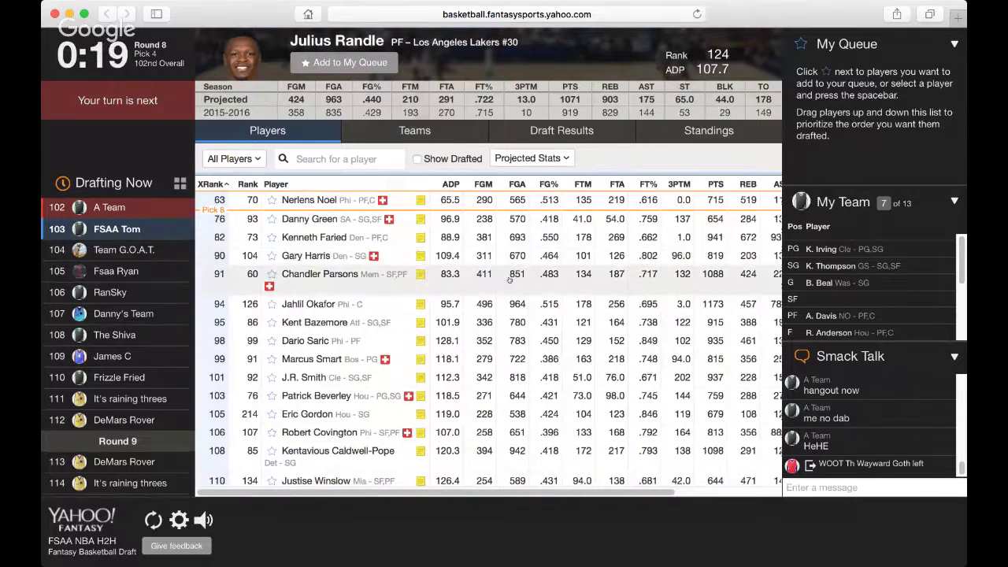
pyautogui.scroll(-2, 510, 280)
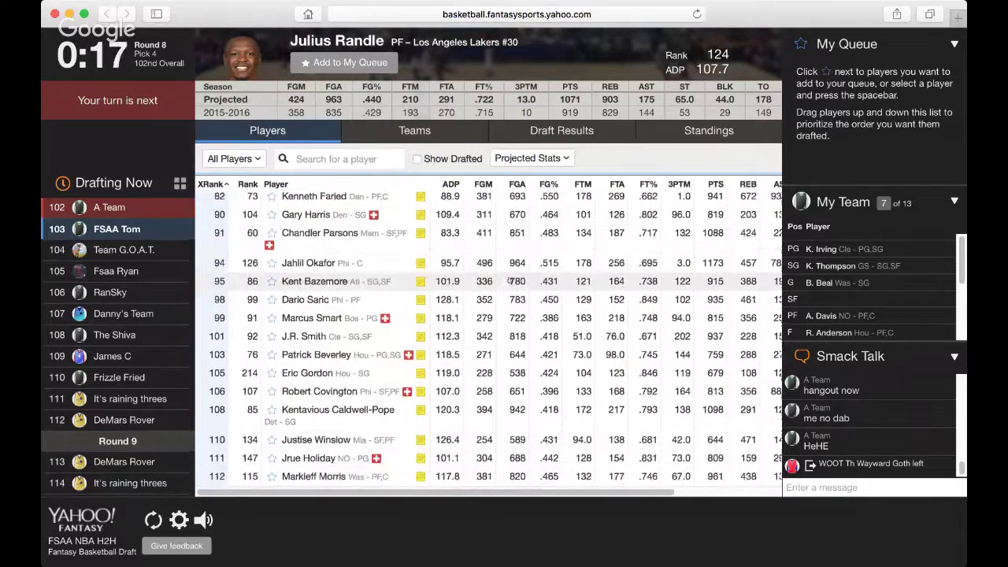
pyautogui.scroll(-1, 510, 281)
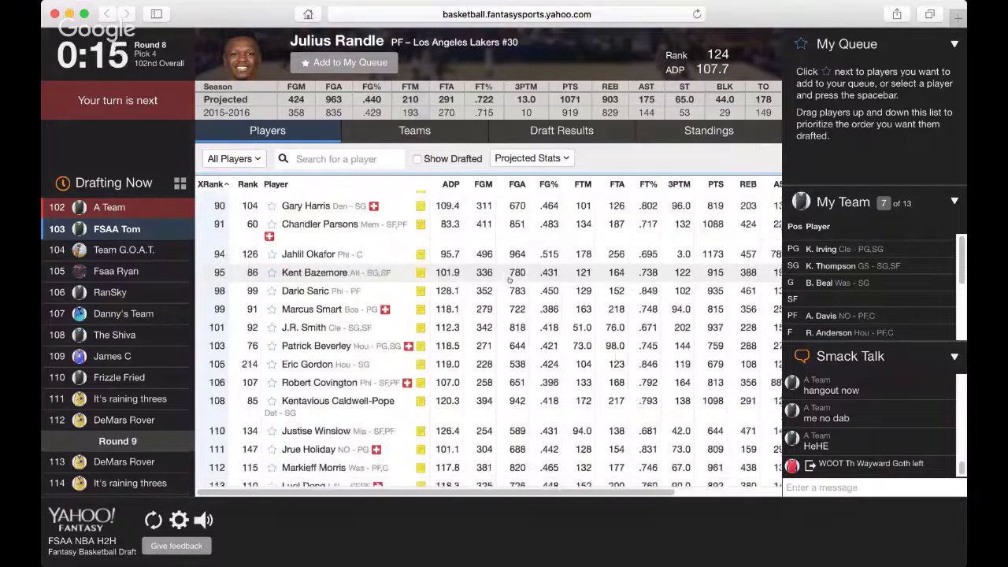
pyautogui.scroll(-1, 509, 282)
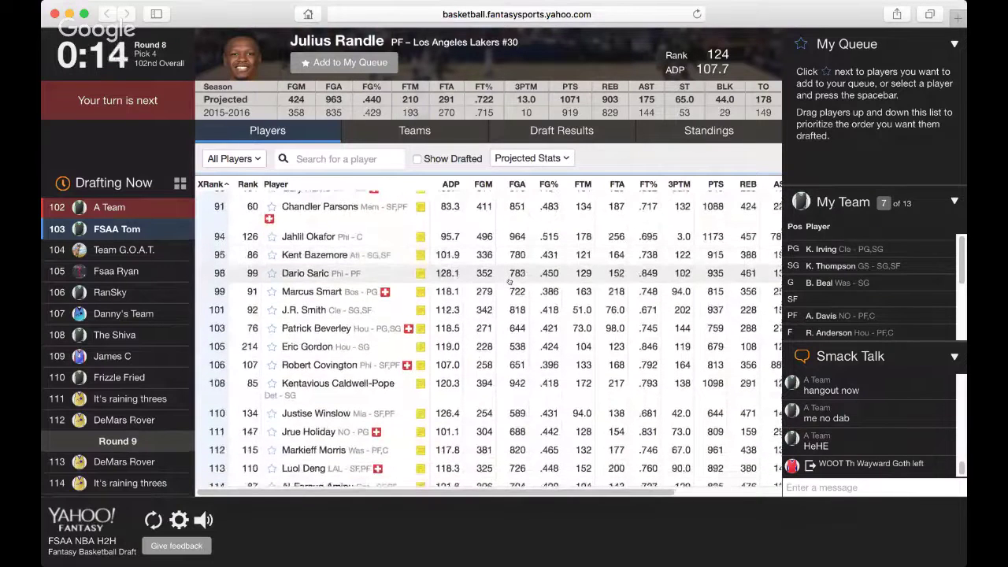
# Bring up Justise Winslow's projected and 2015-2016 stats, and read his latest player note, including the fantasy advice
pyautogui.click(457, 413)
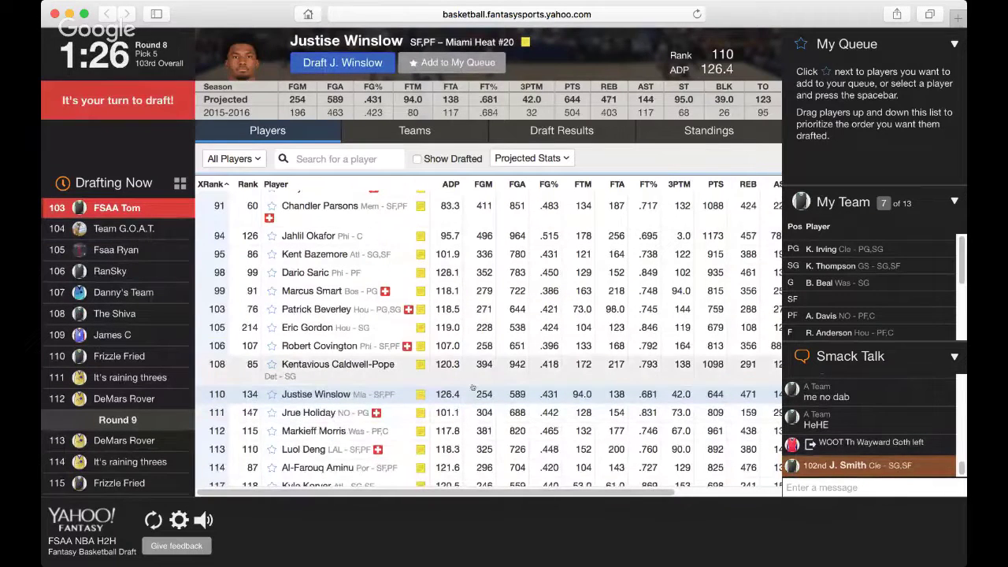
pyautogui.click(421, 395)
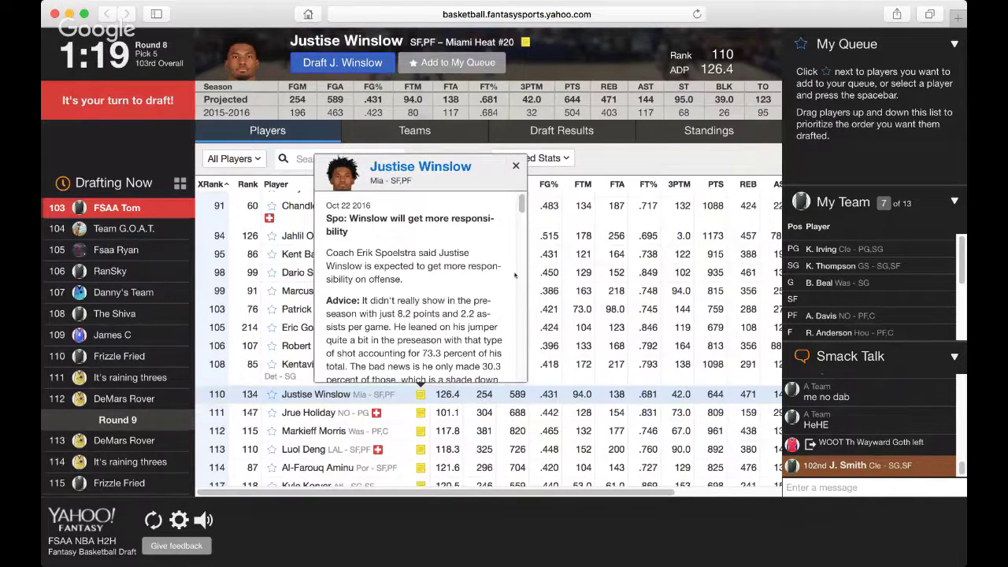
pyautogui.scroll(-2, 516, 274)
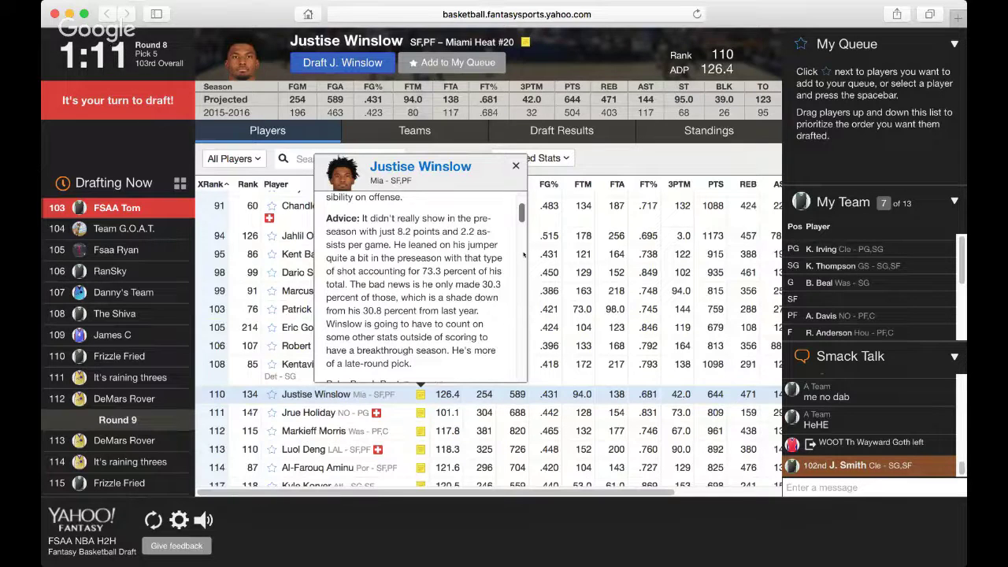
# Read the rest of Justise Winslow's player note and close it
pyautogui.scroll(-1, 524, 254)
pyautogui.scroll(-2, 524, 254)
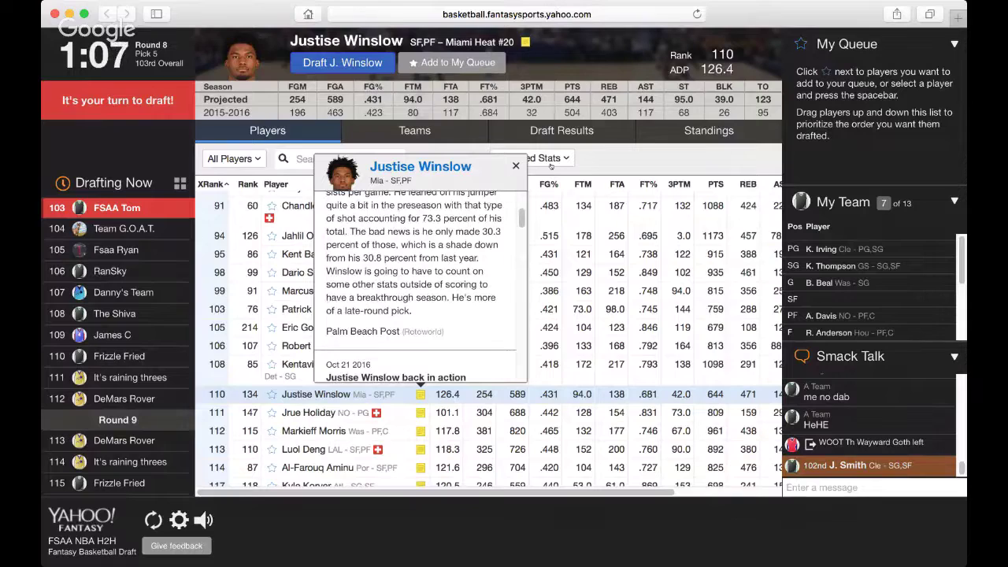
pyautogui.click(516, 166)
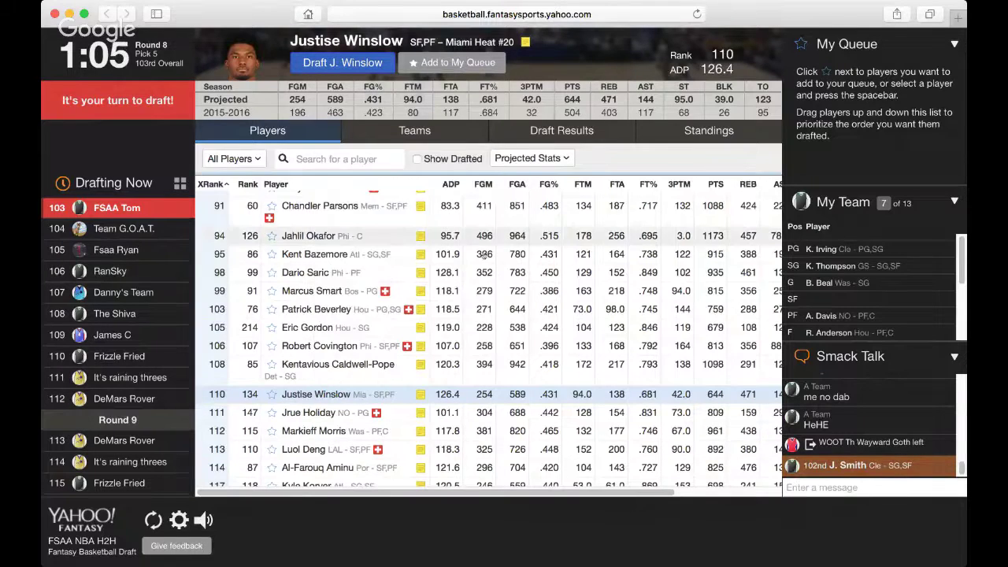
# Examine the rankings and projected stats of the available players for candidates for the 103rd pick
pyautogui.scroll(-5, 493, 244)
pyautogui.scroll(-2, 493, 242)
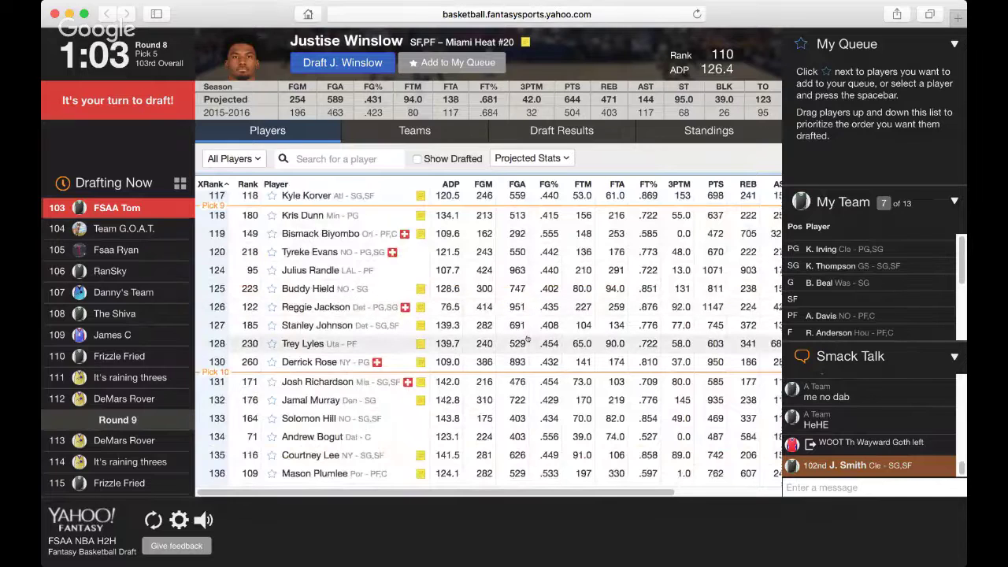
pyautogui.scroll(1, 526, 339)
pyautogui.scroll(1, 526, 338)
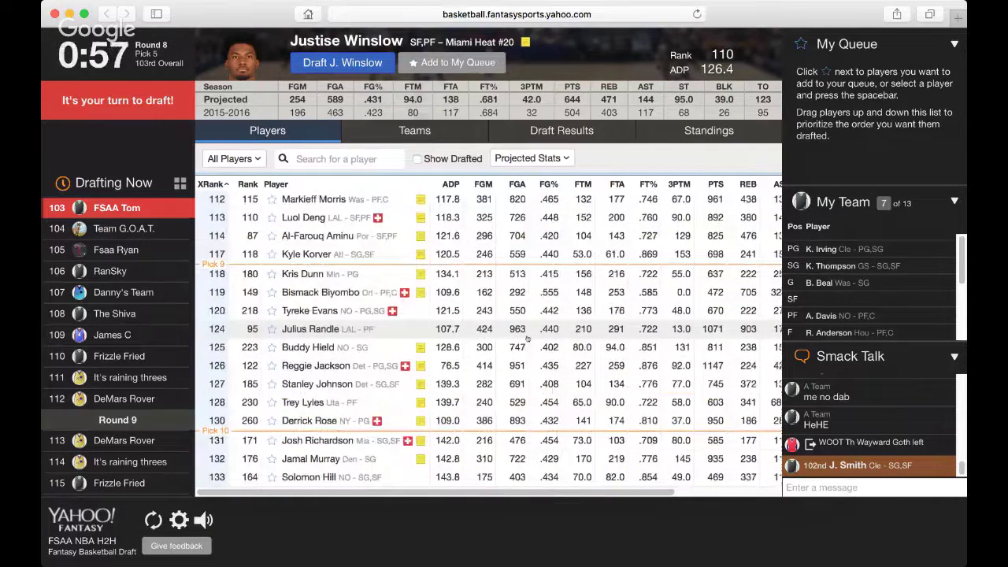
pyautogui.scroll(2, 526, 339)
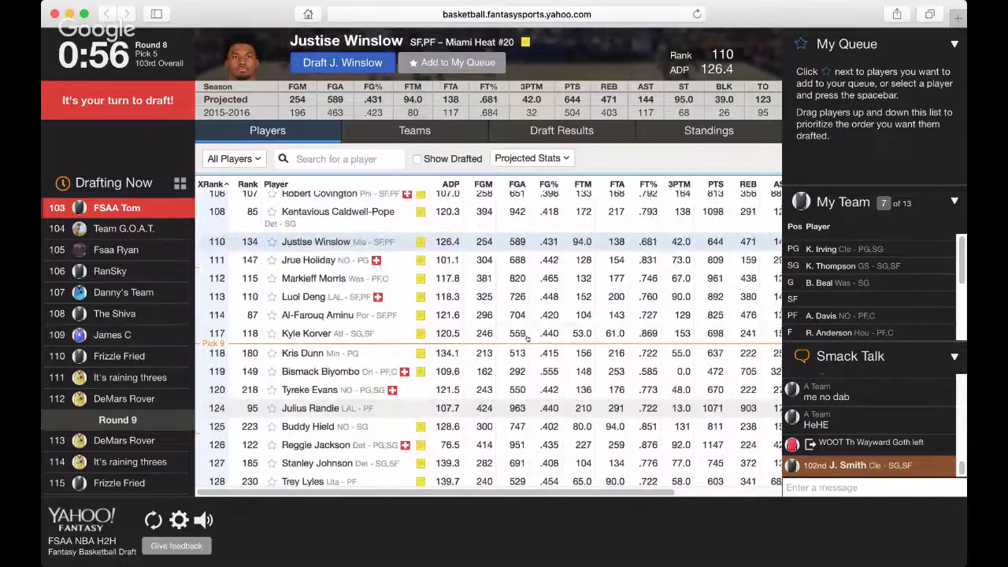
pyautogui.scroll(5, 526, 339)
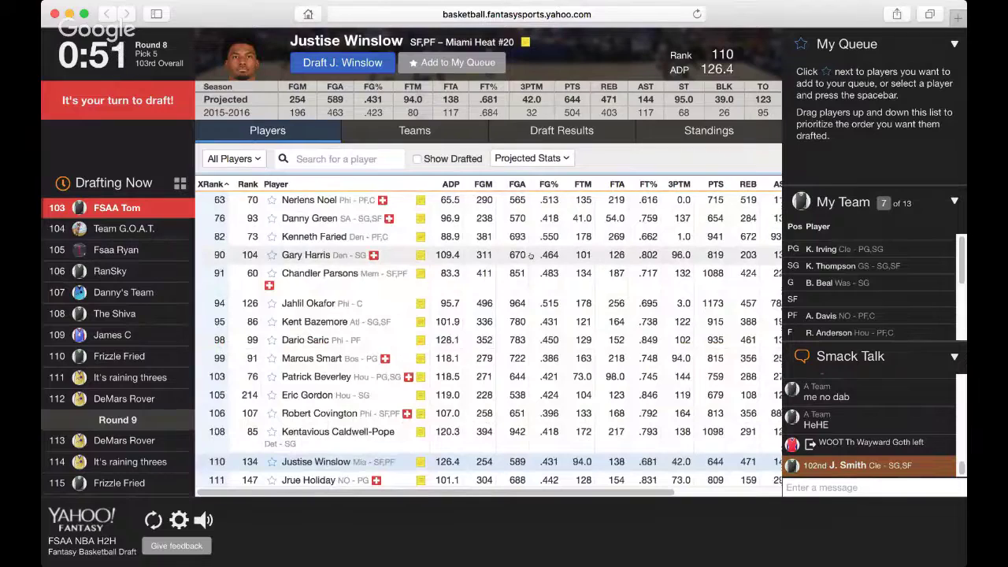
pyautogui.scroll(-5, 530, 254)
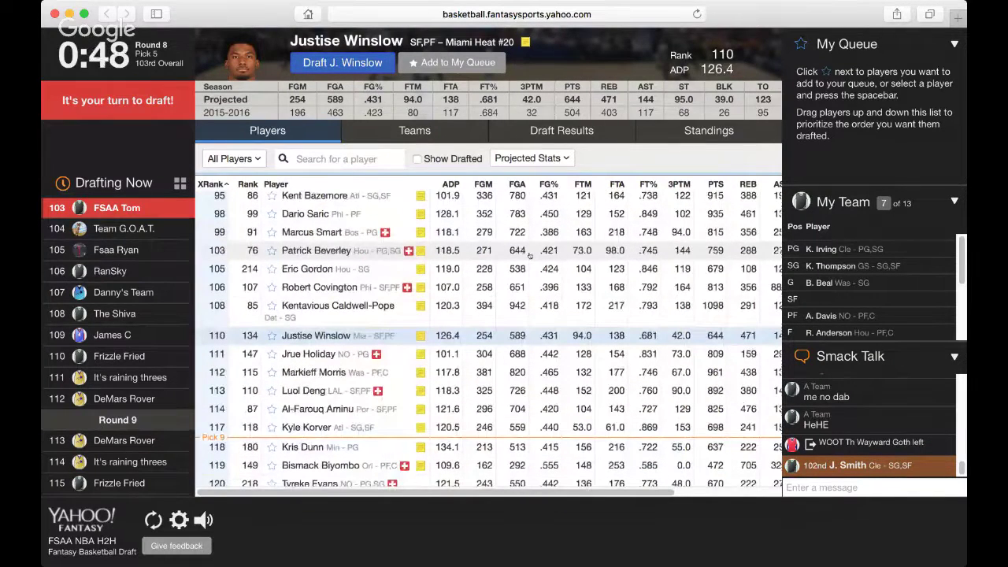
pyautogui.scroll(-2, 529, 255)
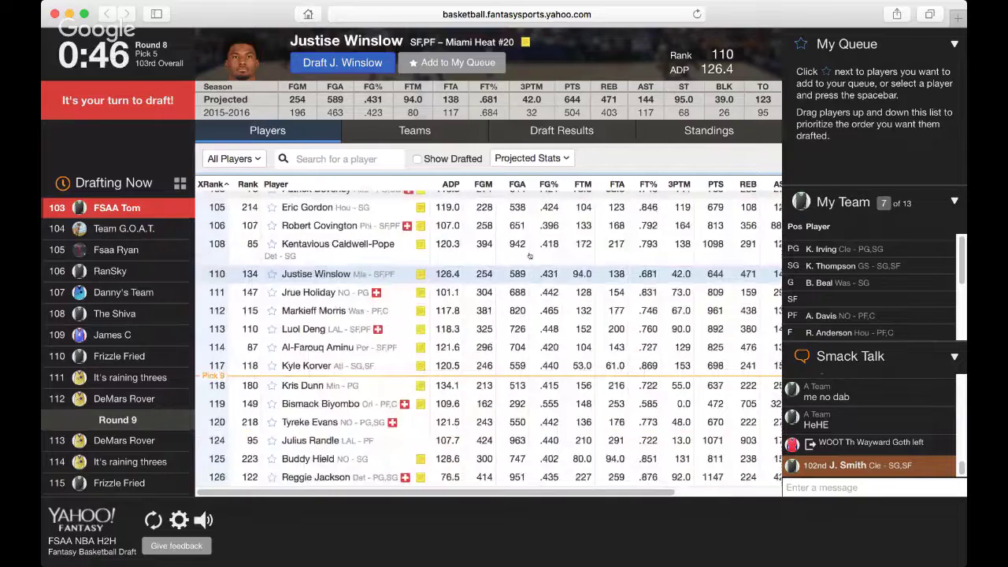
# Bring up Julius Randle's stats and check the filled and open roster positions on My Team
pyautogui.click(377, 442)
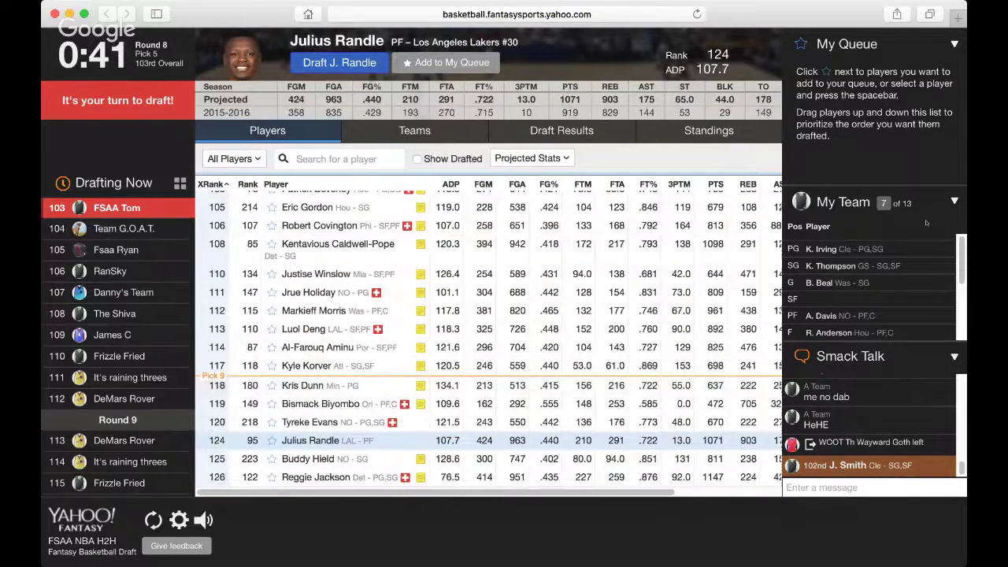
pyautogui.scroll(-3, 916, 255)
pyautogui.scroll(2, 917, 255)
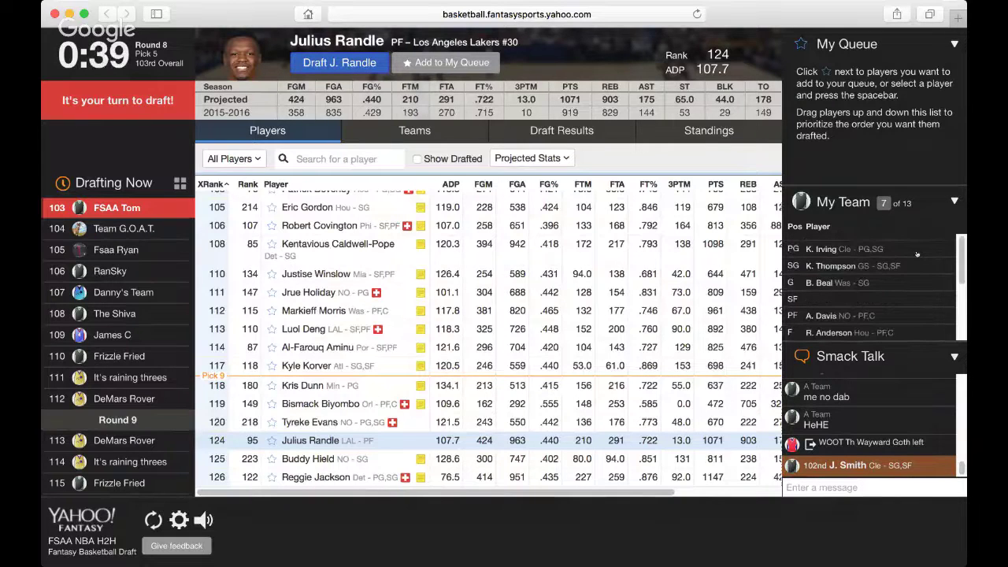
pyautogui.scroll(-2, 917, 254)
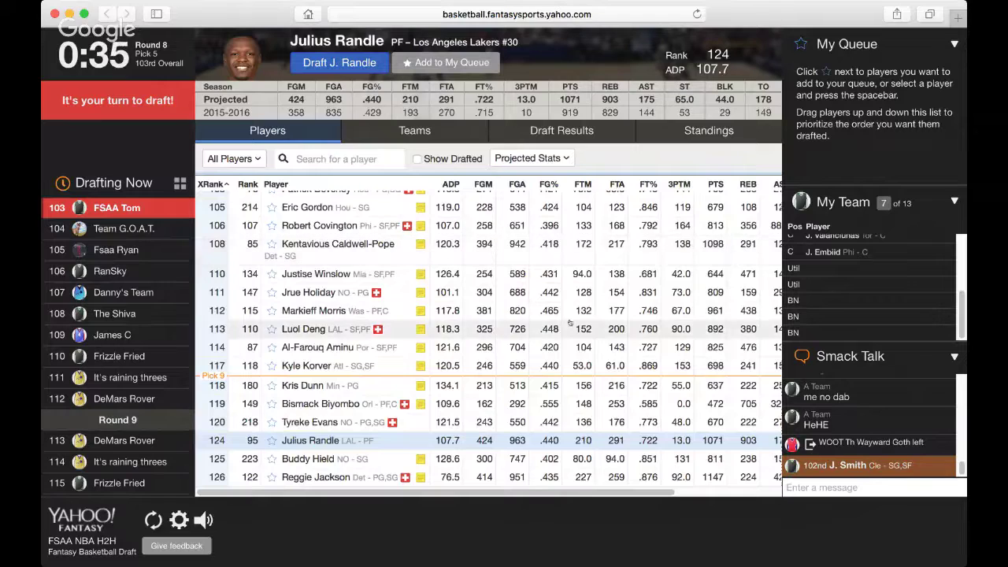
# Draft Reggie Jackson of the Detroit Pistons with the 103rd overall pick
pyautogui.click(346, 477)
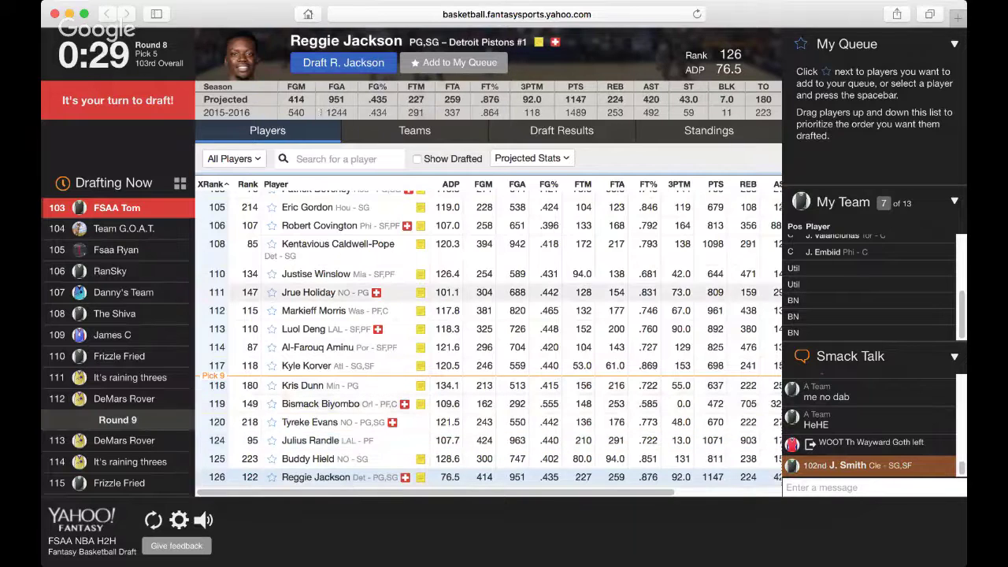
pyautogui.click(339, 68)
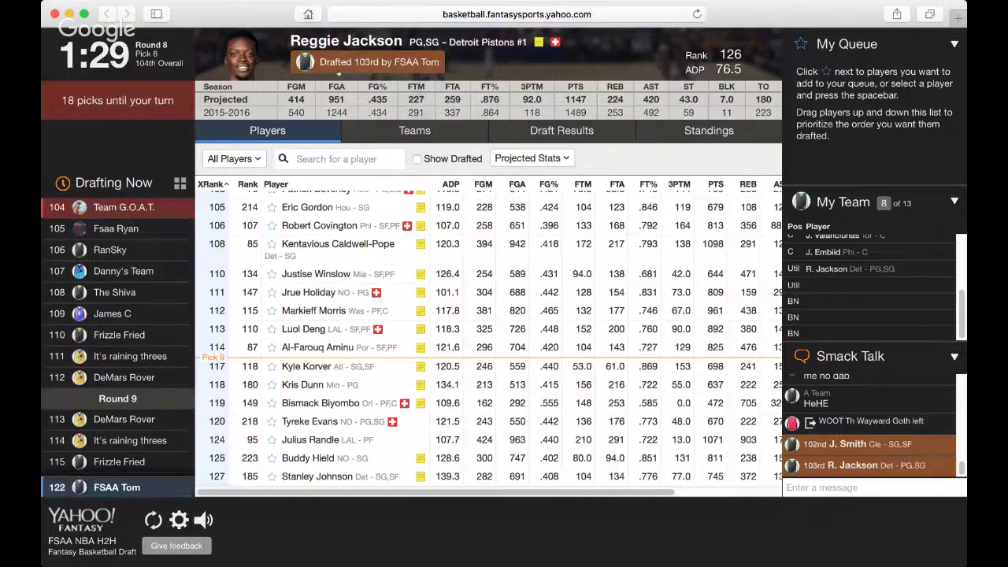
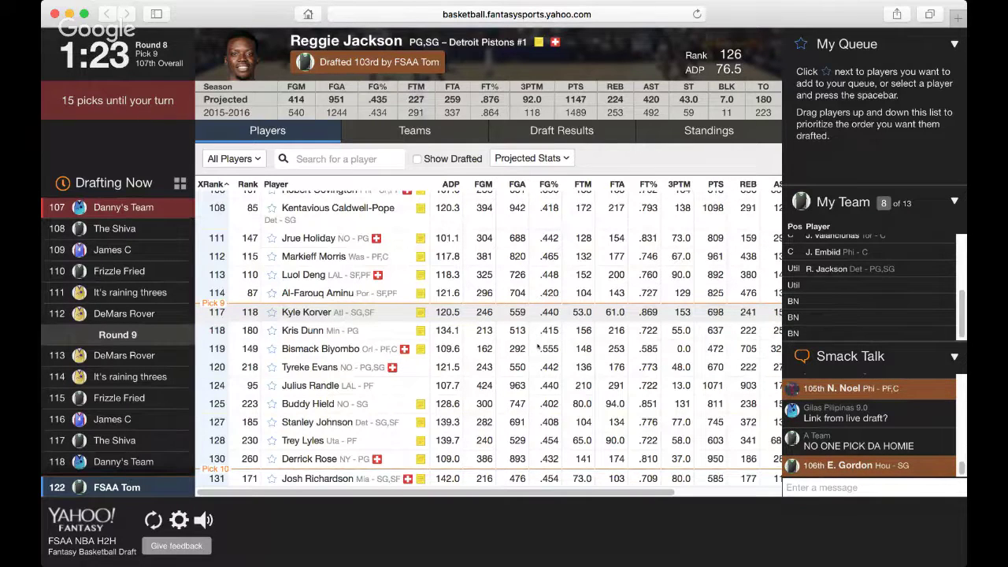
# Bring up Dario Saric's projected stats and check them against the open roster positions and other available players
pyautogui.scroll(5, 537, 346)
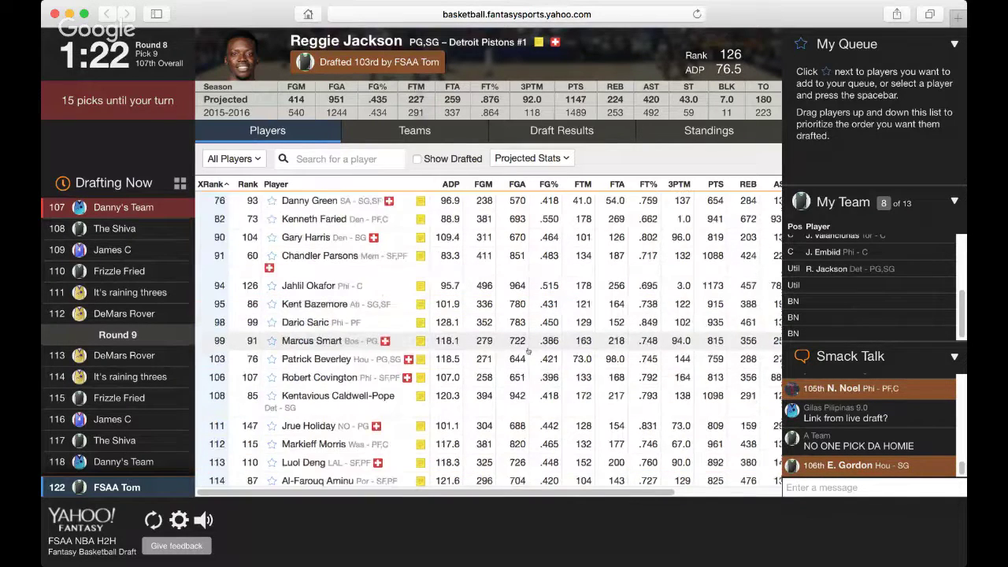
pyautogui.click(358, 322)
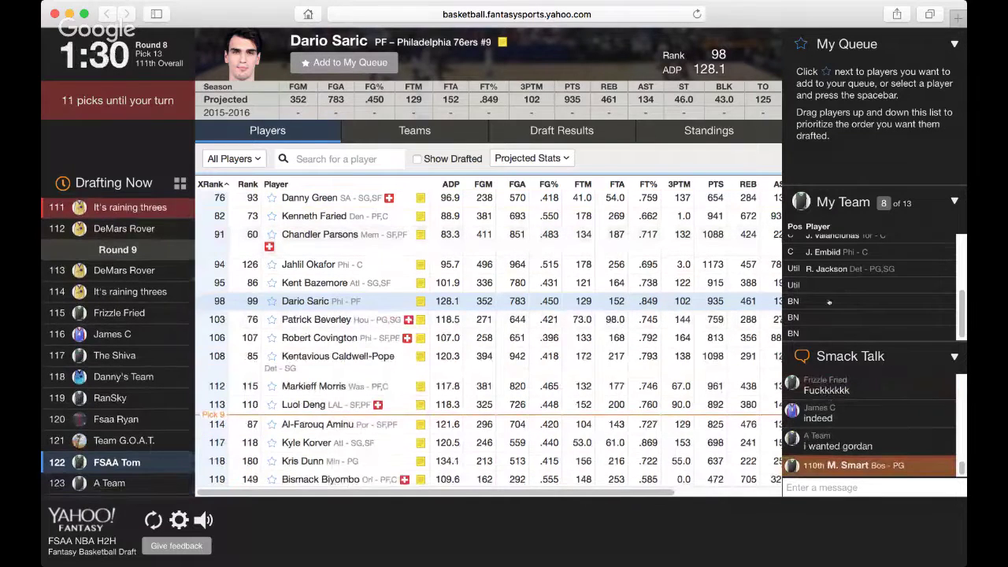
pyautogui.scroll(3, 827, 300)
pyautogui.scroll(2, 827, 301)
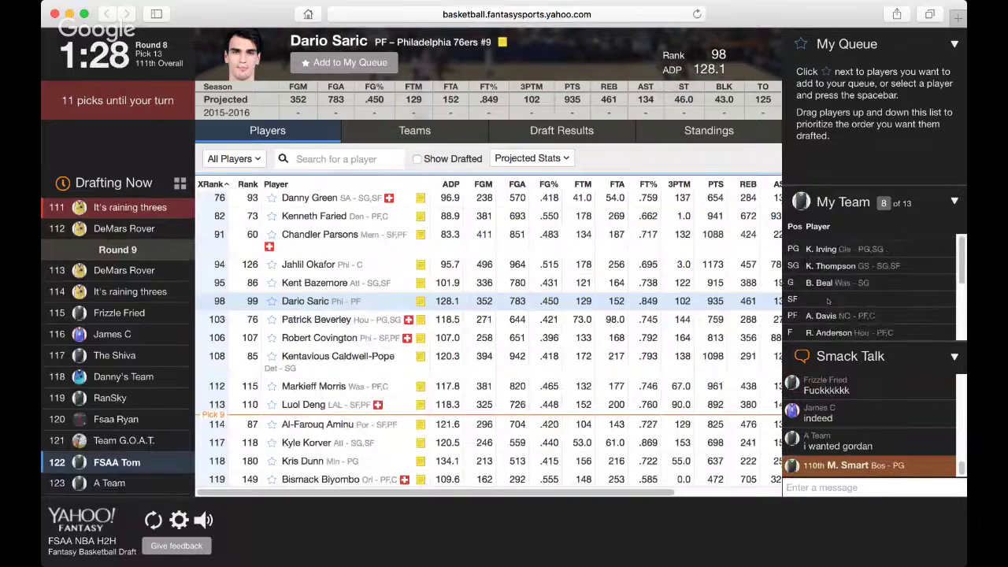
pyautogui.scroll(-5, 828, 301)
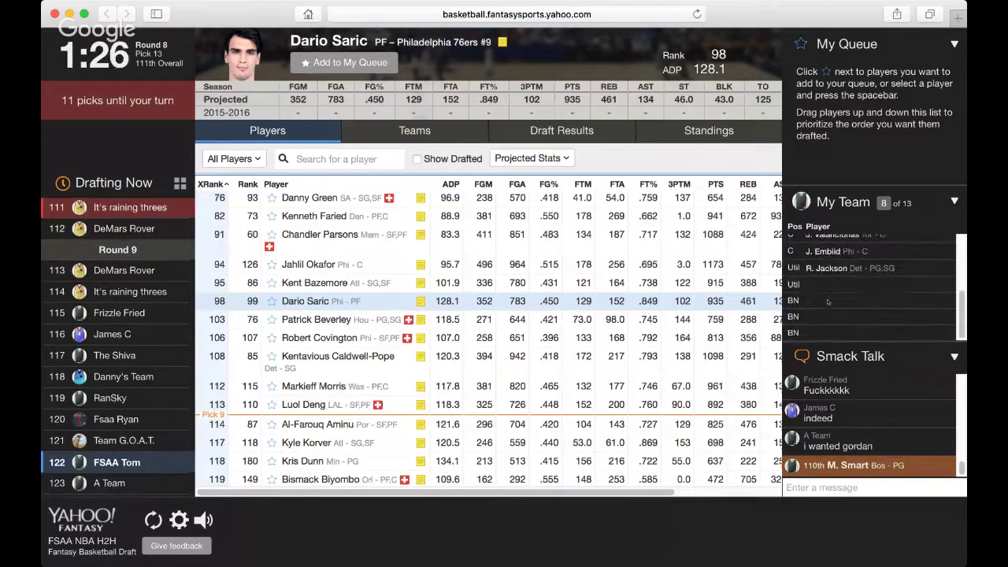
pyautogui.scroll(-1, 429, 371)
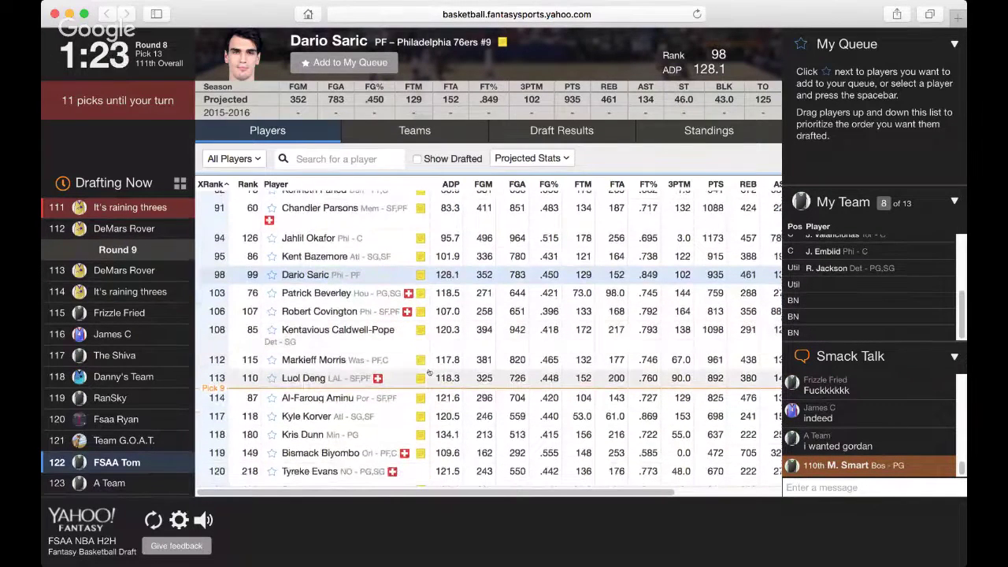
pyautogui.scroll(-2, 429, 372)
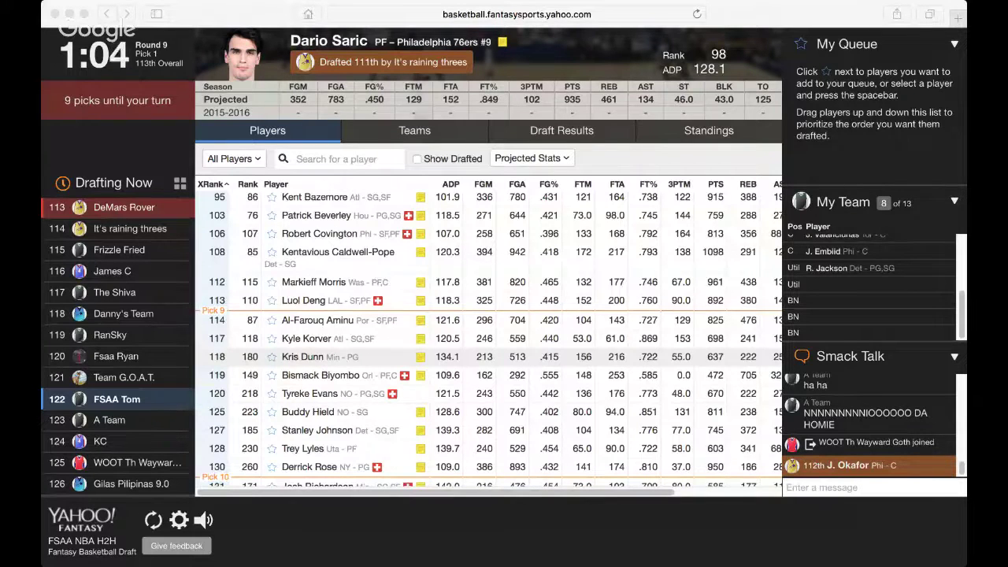
# Check the projected standings of all teams in the draft and return to the list of available players
pyautogui.click(714, 80)
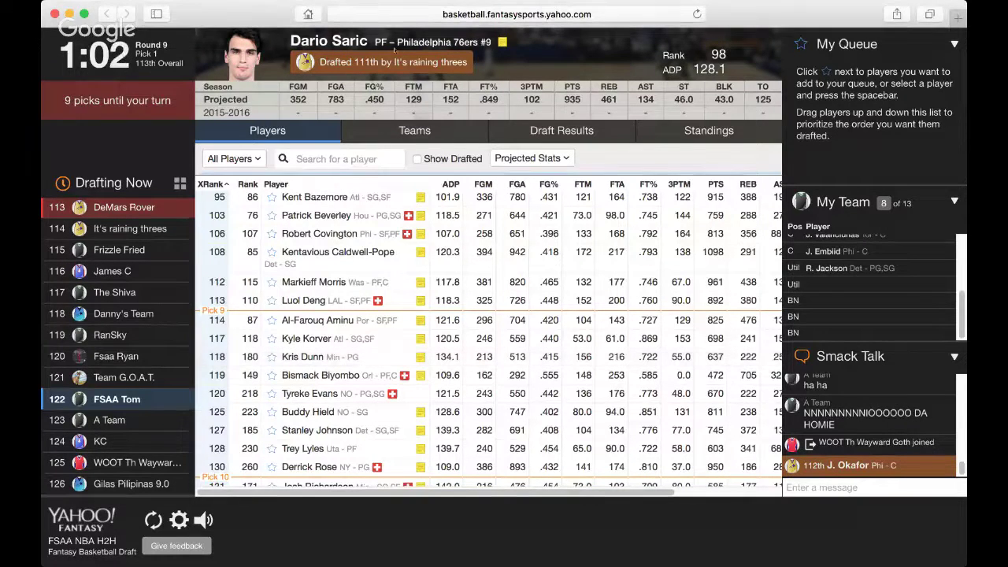
pyautogui.click(719, 126)
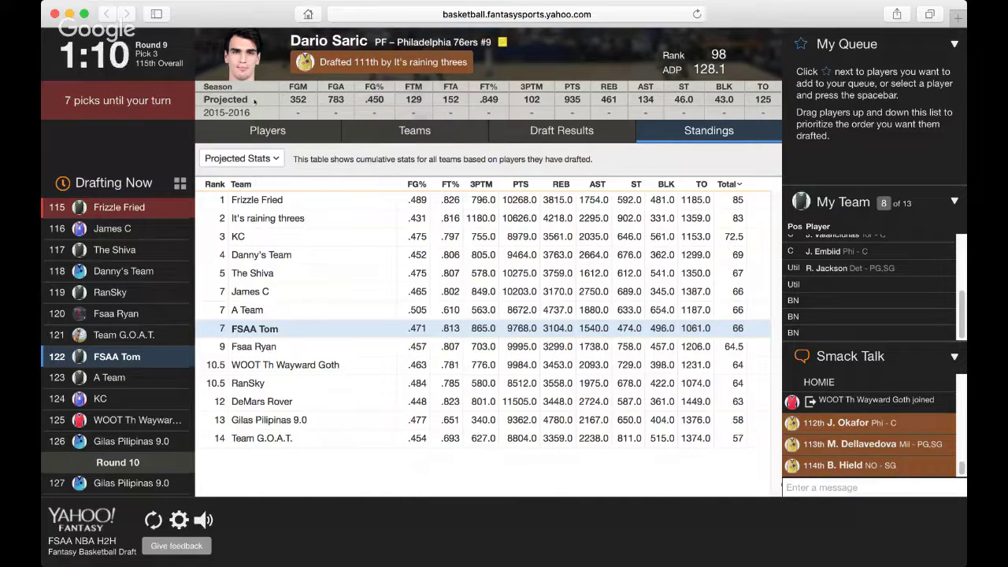
pyautogui.click(255, 130)
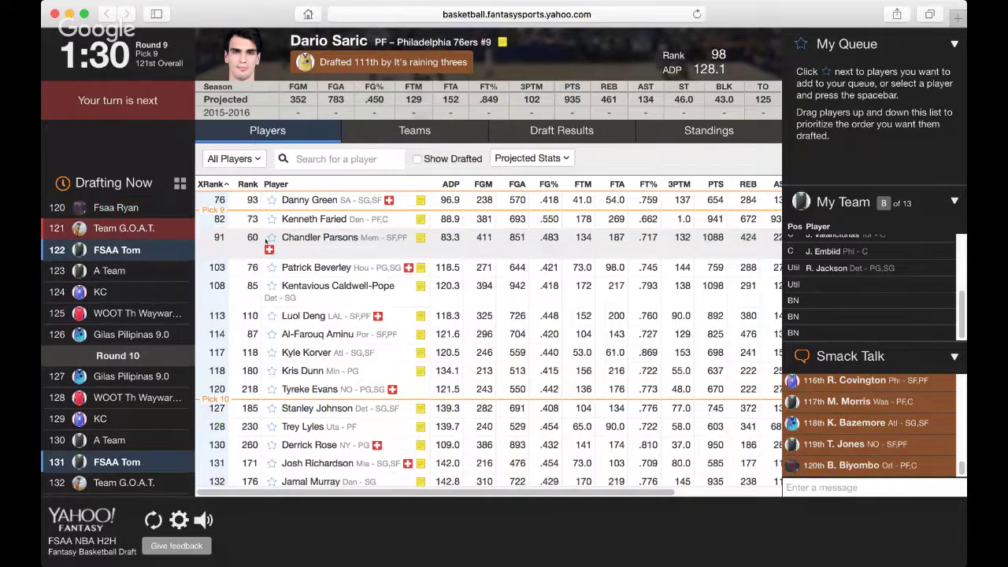
# Find Brandon Ingram of the Los Angeles Lakers among the available players and draft him with the 122nd overall pick
pyautogui.scroll(-5, 265, 242)
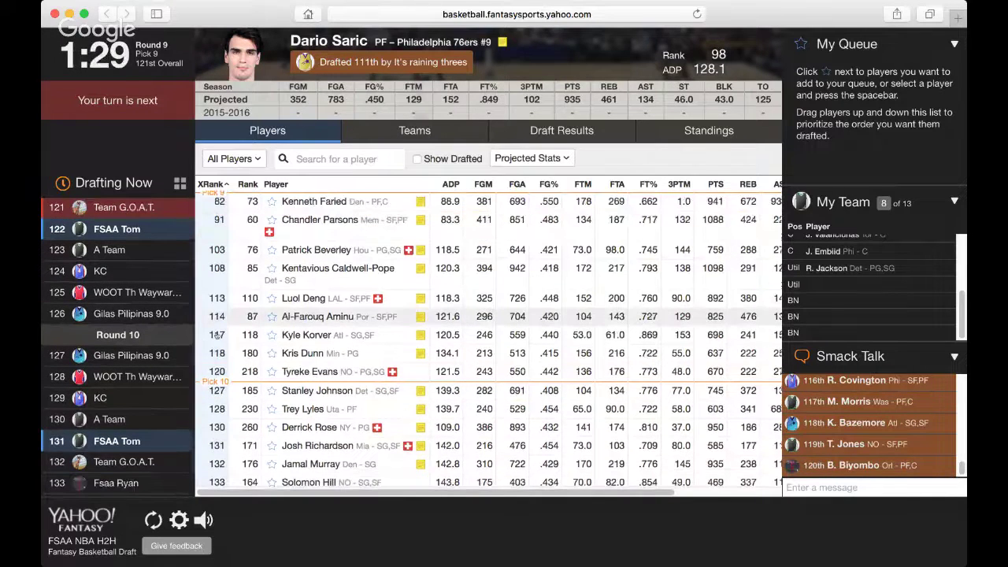
pyautogui.scroll(-2, 217, 334)
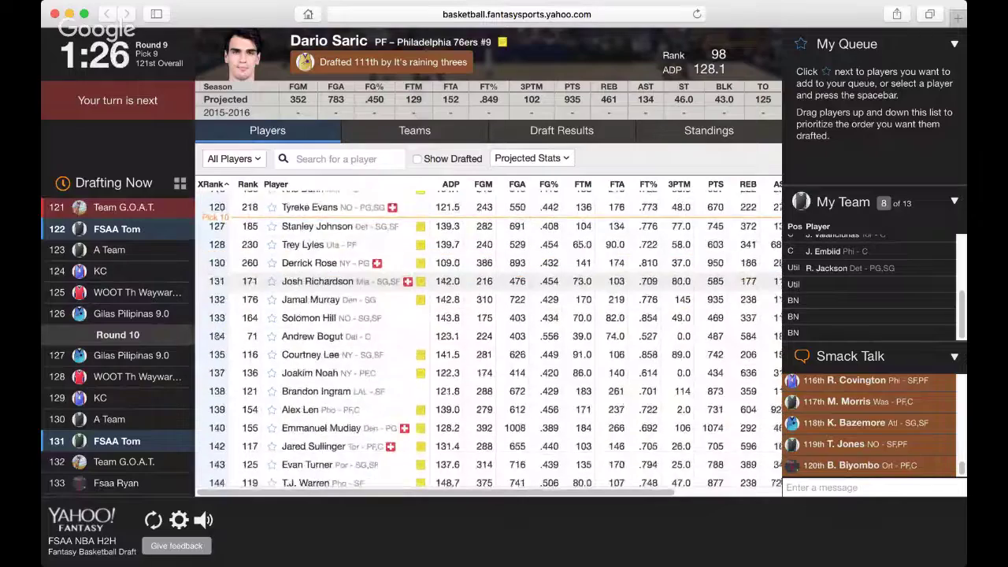
pyautogui.scroll(-3, 216, 337)
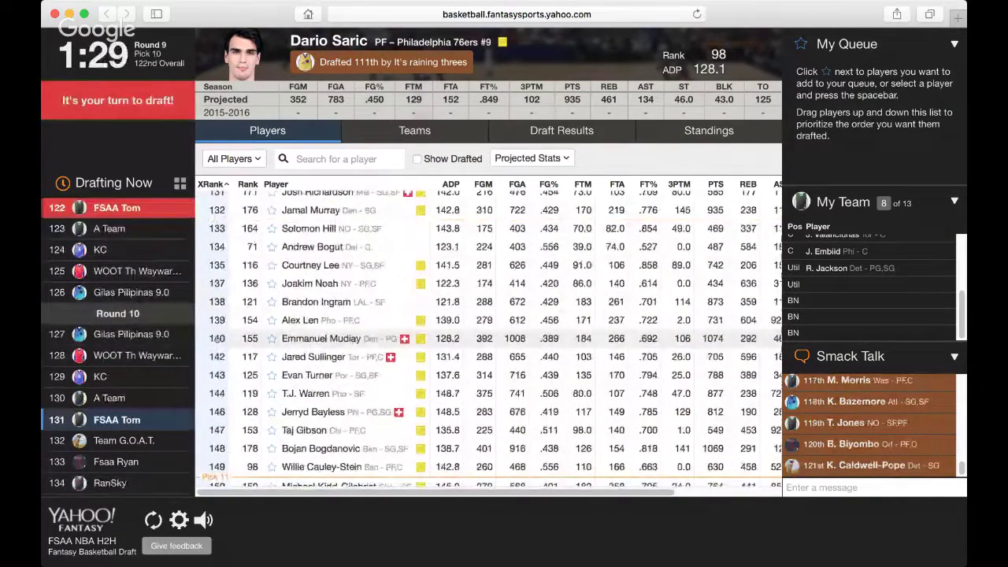
pyautogui.scroll(5, 218, 338)
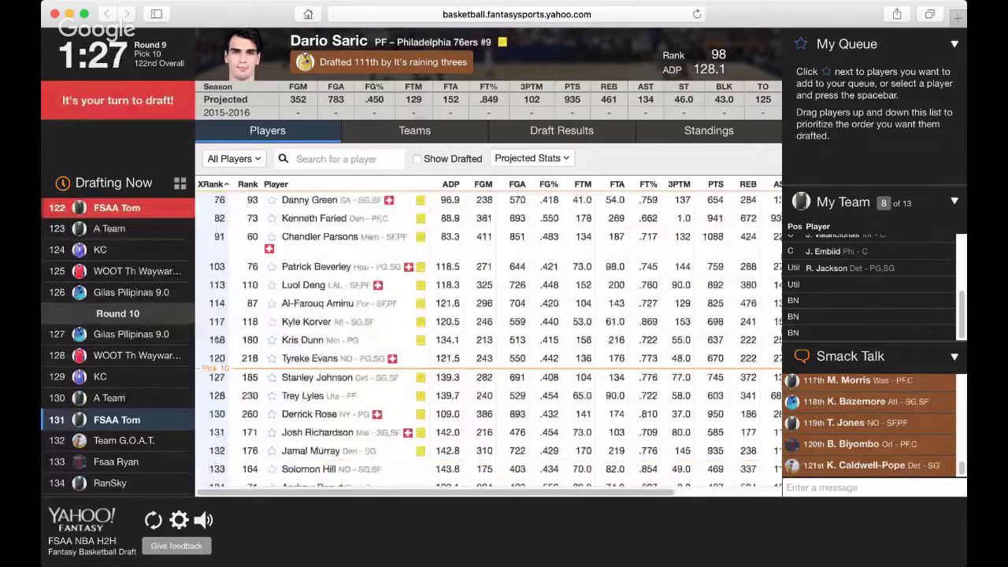
pyautogui.scroll(-1, 217, 339)
pyautogui.scroll(-2, 217, 339)
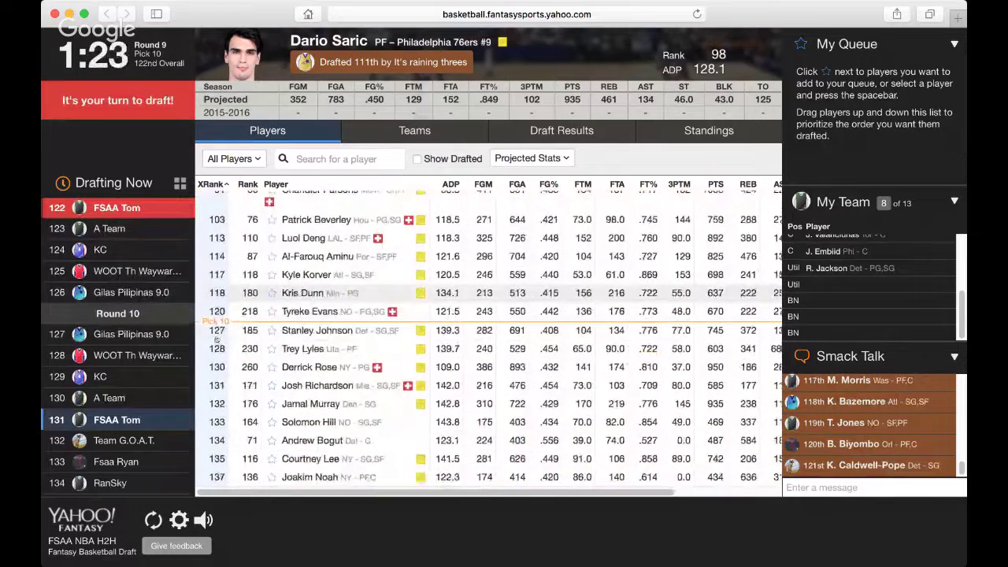
pyautogui.scroll(-8, 217, 339)
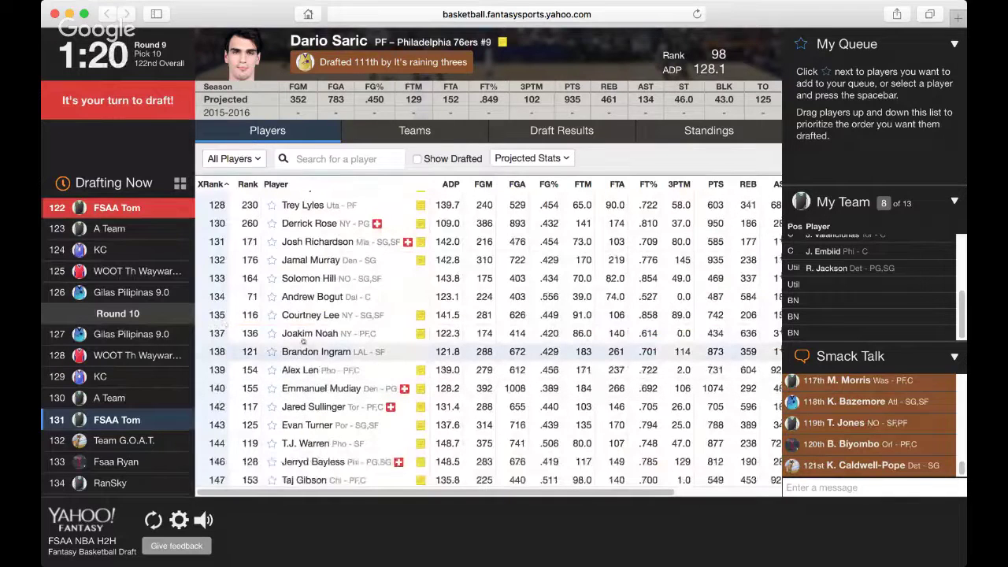
pyautogui.click(306, 354)
pyautogui.click(326, 67)
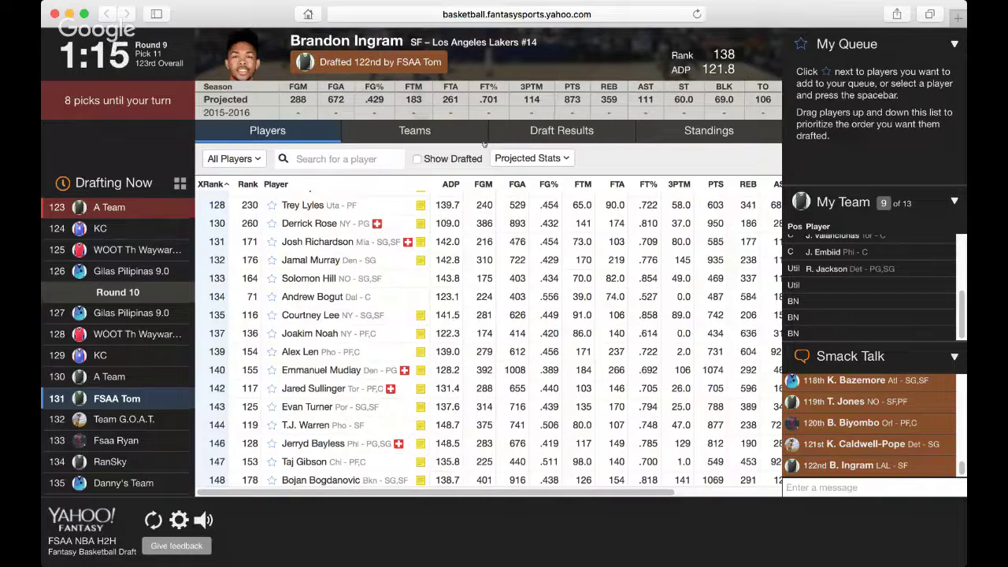
# Review the full My Team roster, from the starting positions down to the utility and bench spots
pyautogui.scroll(5, 866, 303)
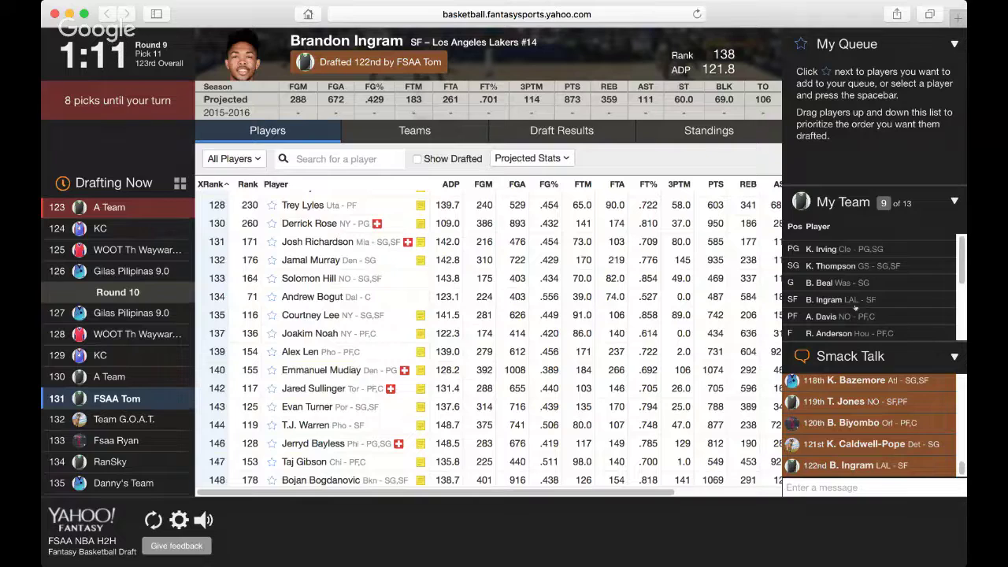
pyautogui.scroll(-5, 855, 307)
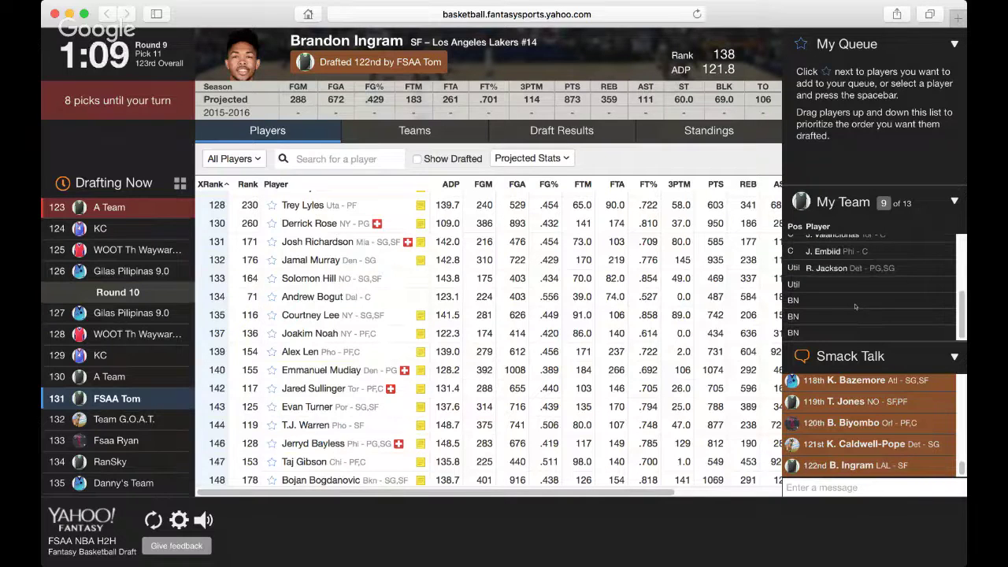
pyautogui.scroll(3, 855, 307)
pyautogui.scroll(2, 855, 308)
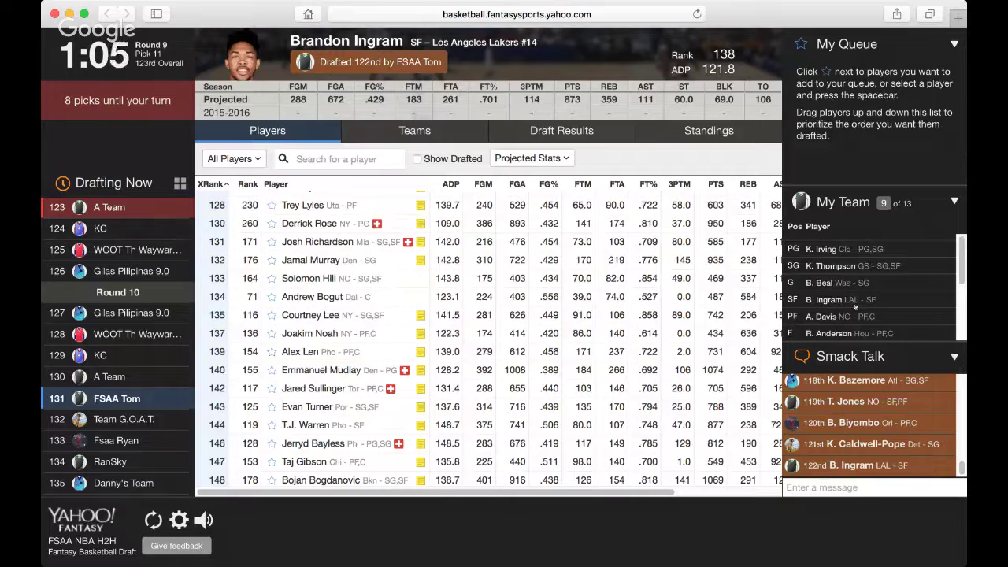
pyautogui.scroll(-5, 855, 307)
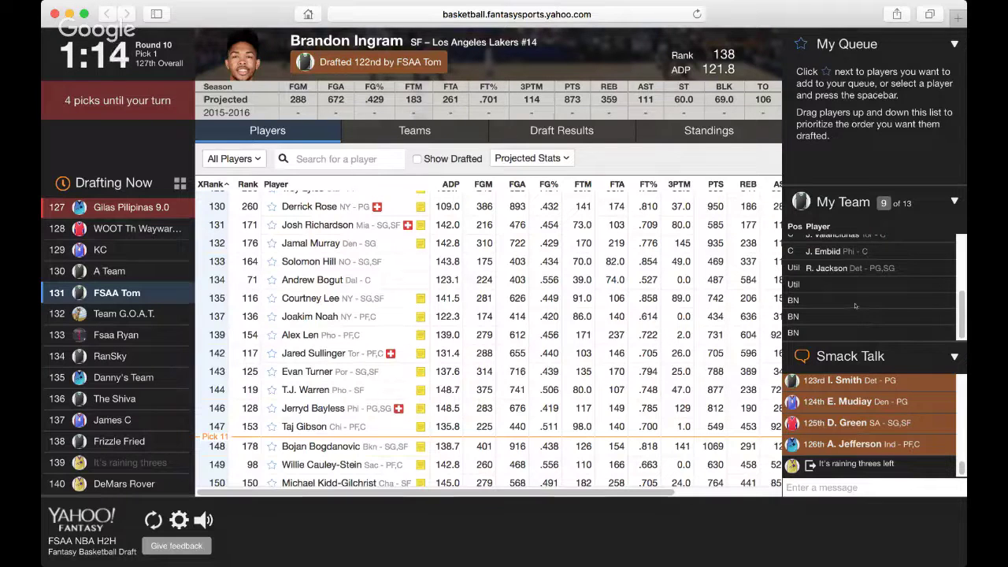
# Open the drafted roster of the team It's raining threes
pyautogui.click(882, 464)
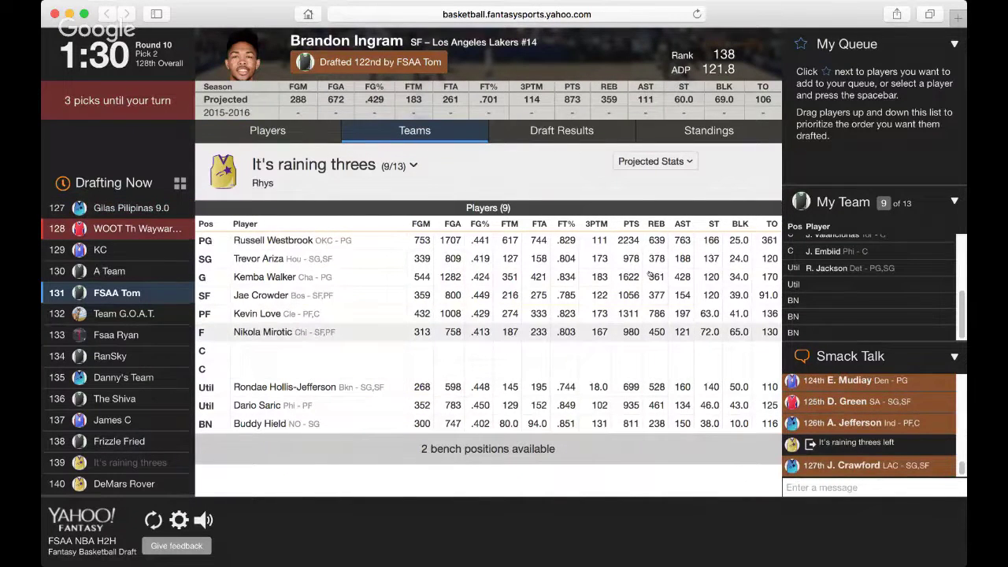
# Return to the available players and look through the ranked list down to about rank 160
pyautogui.click(295, 128)
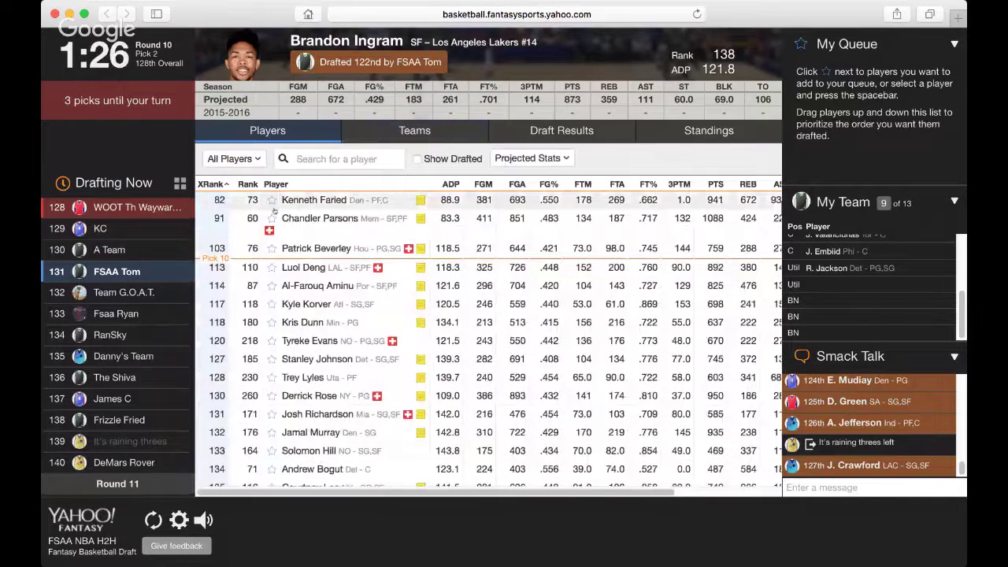
pyautogui.scroll(-1, 274, 211)
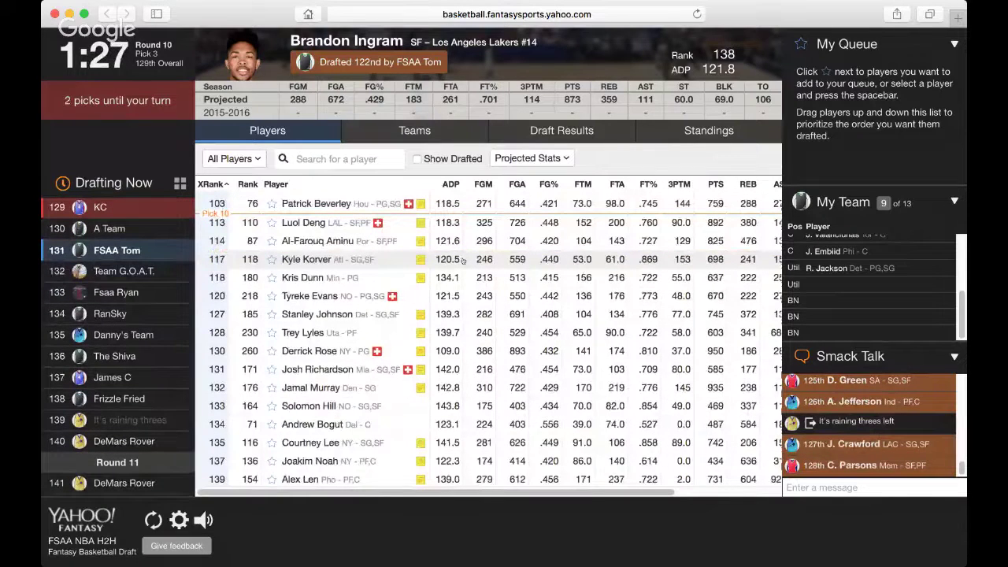
pyautogui.scroll(-5, 462, 260)
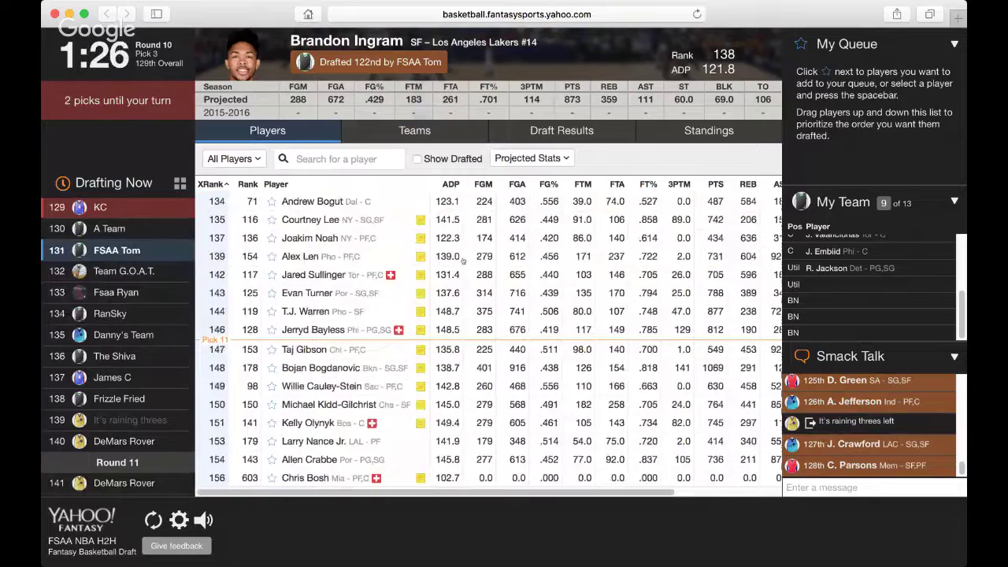
pyautogui.scroll(-2, 461, 260)
pyautogui.scroll(-1, 461, 263)
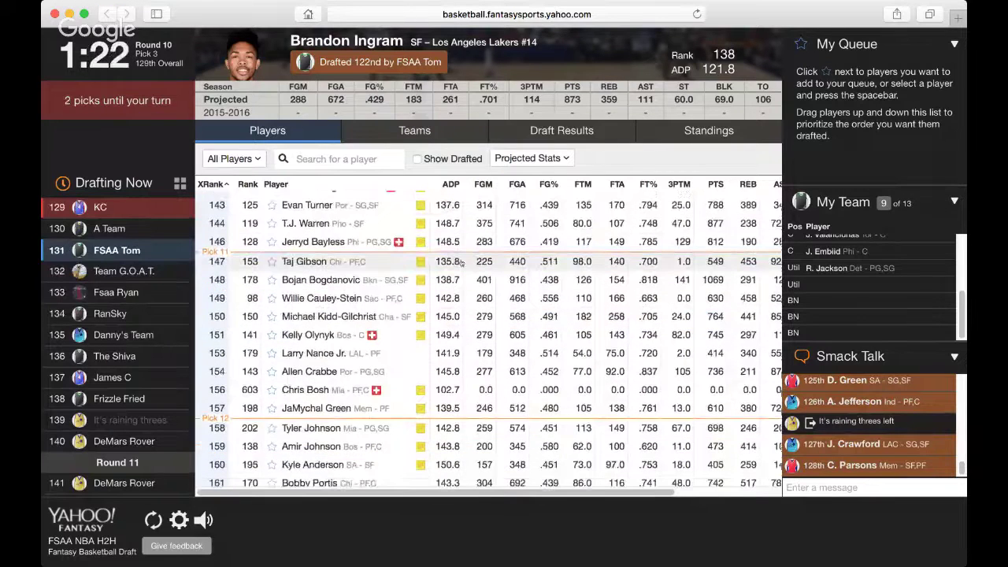
pyautogui.scroll(-1, 461, 263)
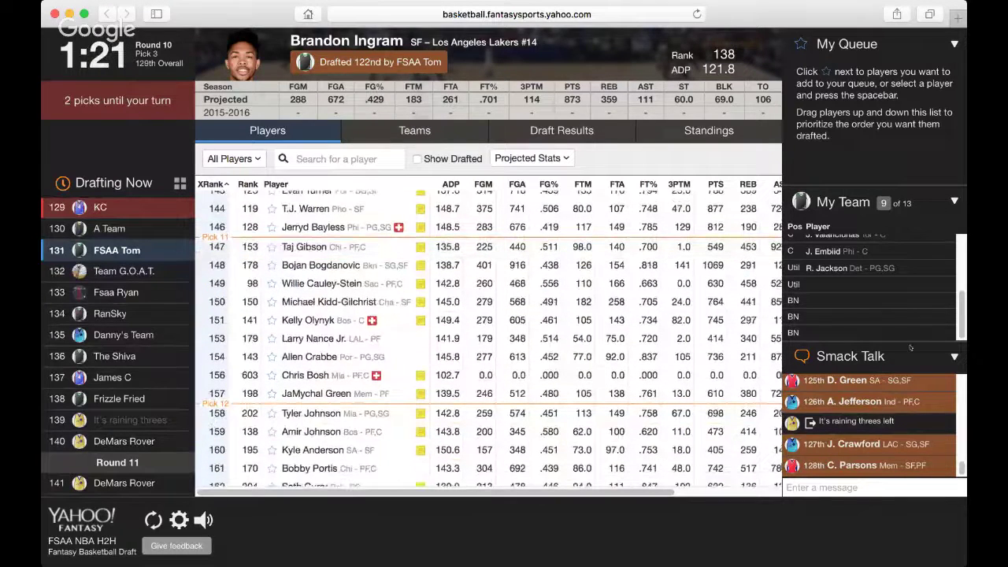
# Check the centre, utility and open bench spots in the My Team roster
pyautogui.scroll(1, 904, 317)
pyautogui.scroll(2, 904, 317)
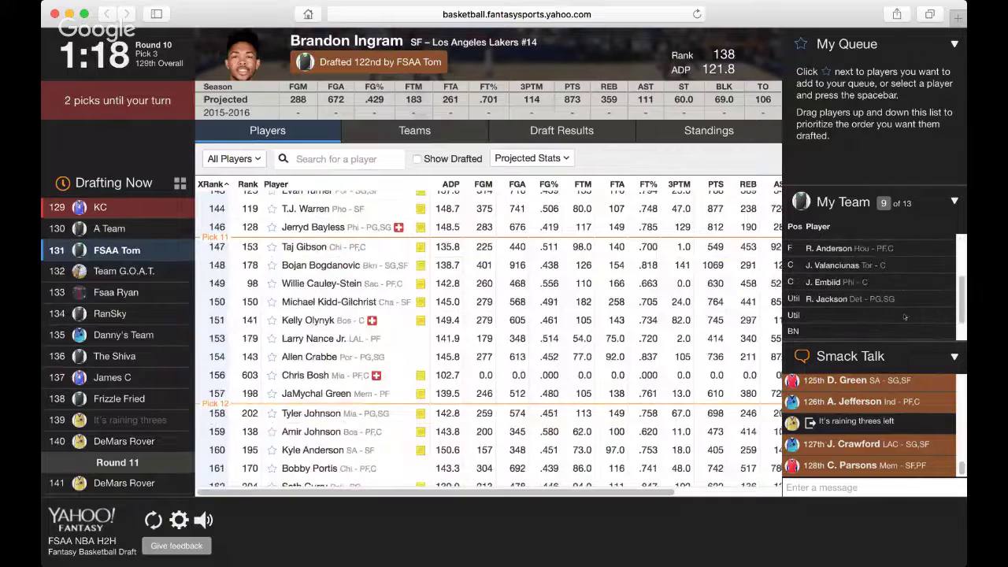
pyautogui.scroll(-3, 904, 318)
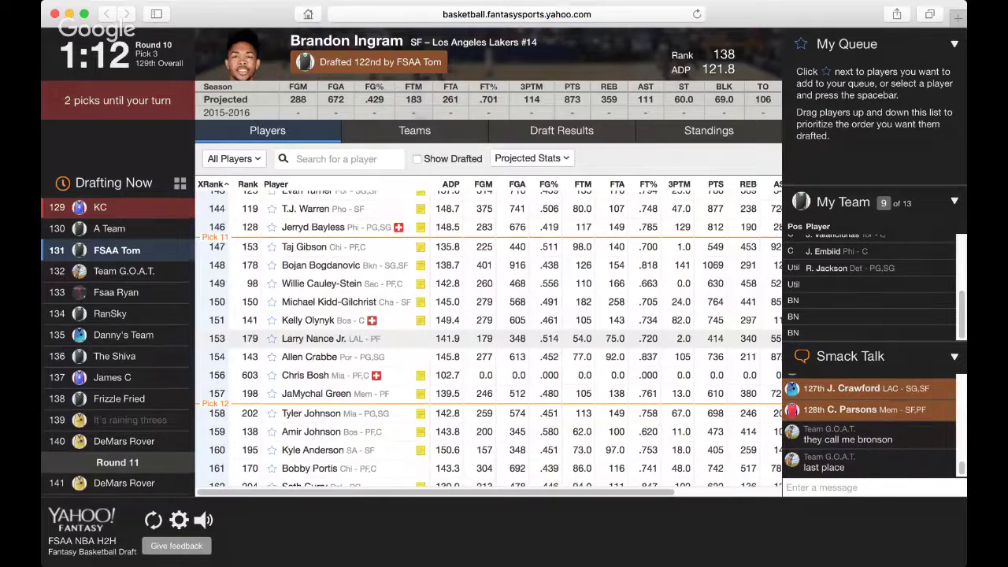
pyautogui.scroll(3, 799, 335)
pyautogui.scroll(-3, 799, 335)
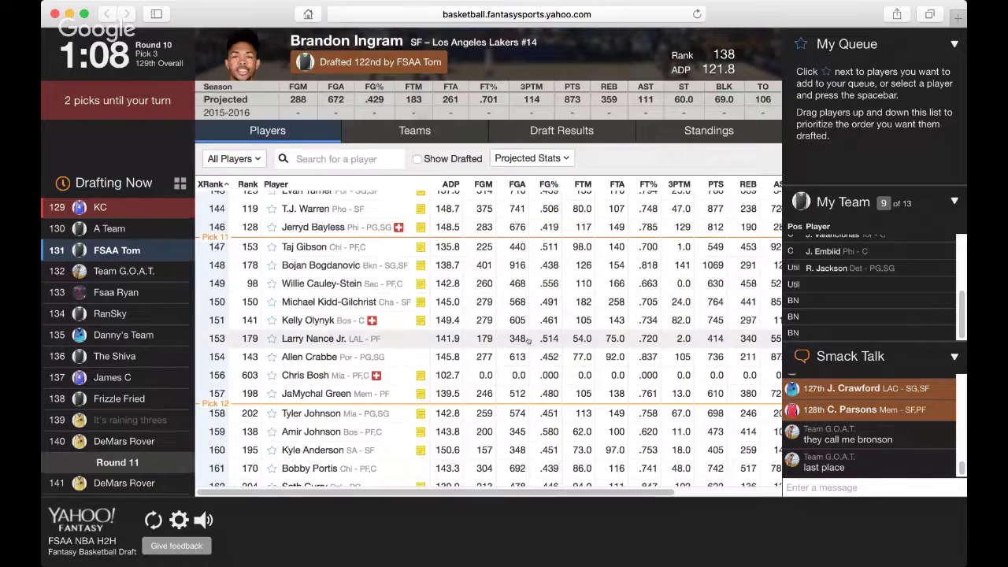
# Compare the projected stats of the available players down to about rank 200 and back through the ranks from 113 to 160
pyautogui.scroll(-3, 519, 346)
pyautogui.scroll(-5, 527, 340)
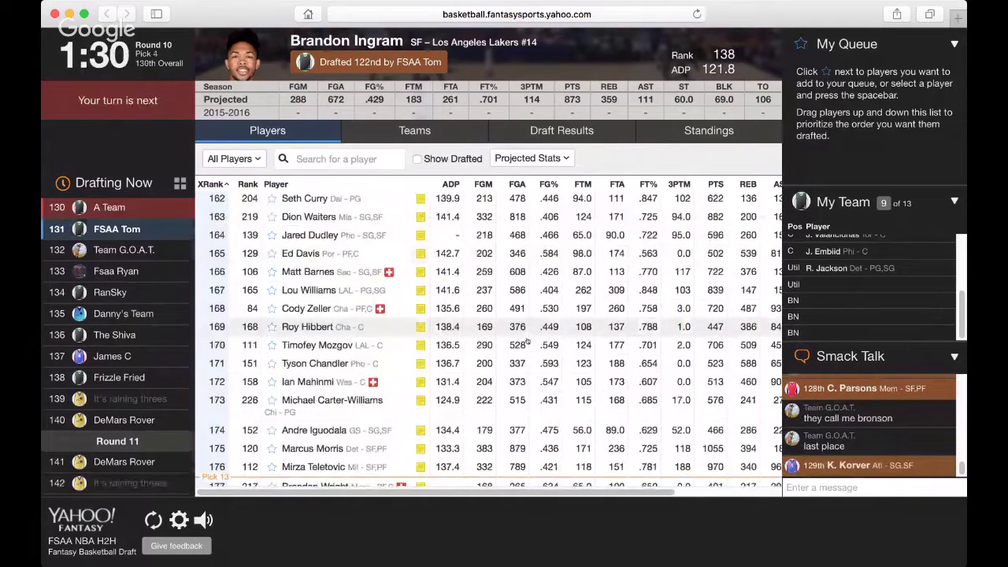
pyautogui.scroll(-3, 527, 340)
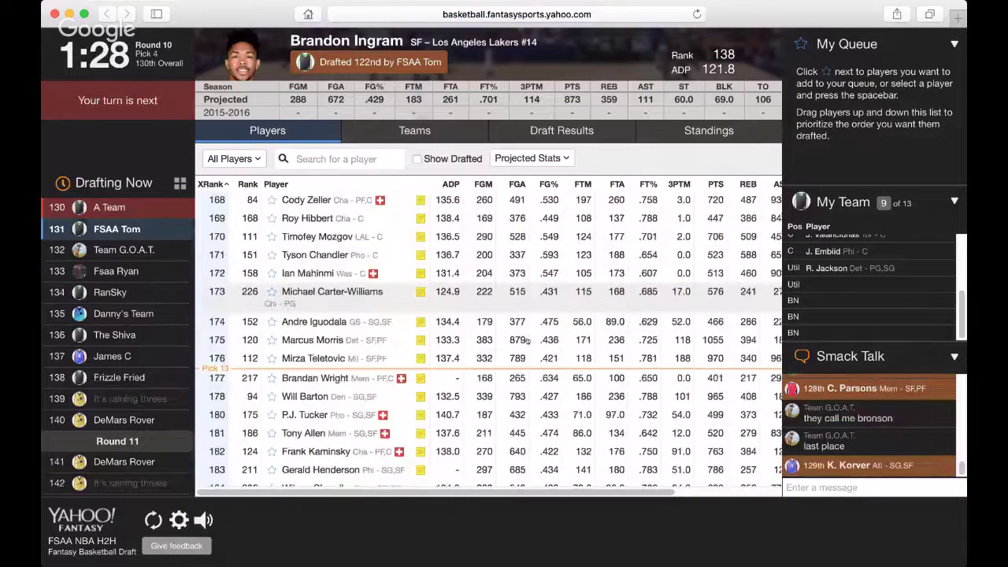
pyautogui.scroll(-8, 527, 340)
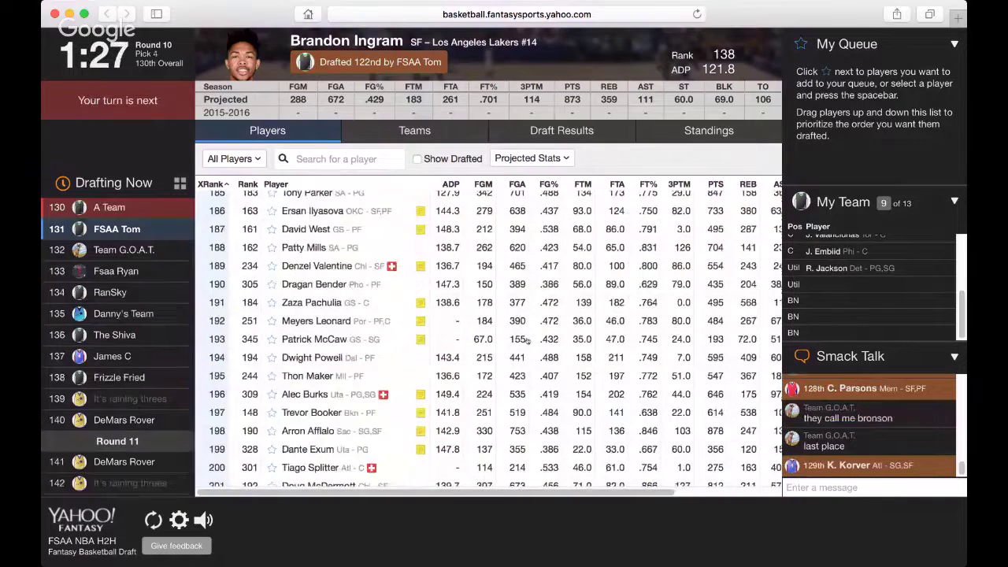
pyautogui.scroll(10, 527, 338)
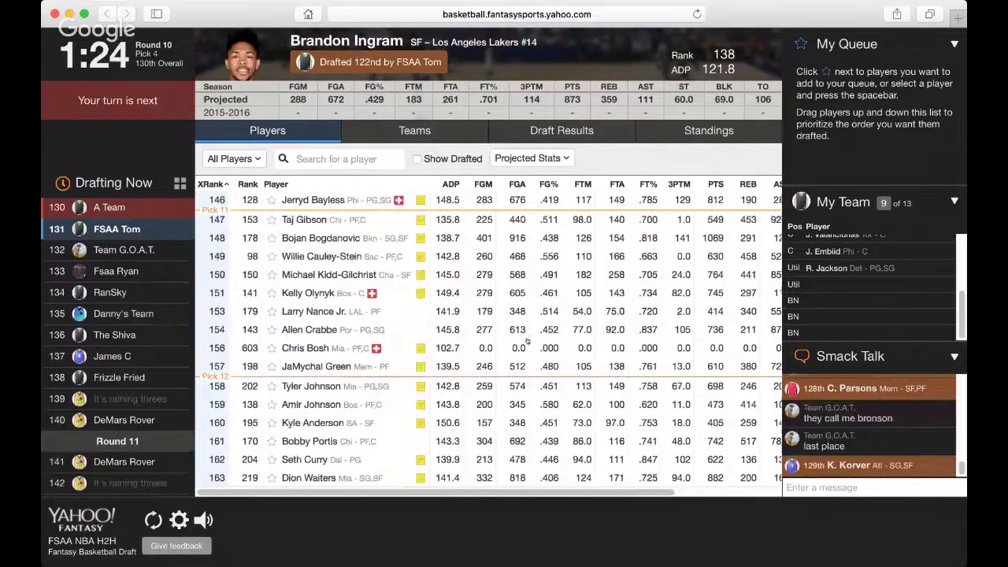
pyautogui.scroll(10, 526, 340)
pyautogui.scroll(-2, 527, 340)
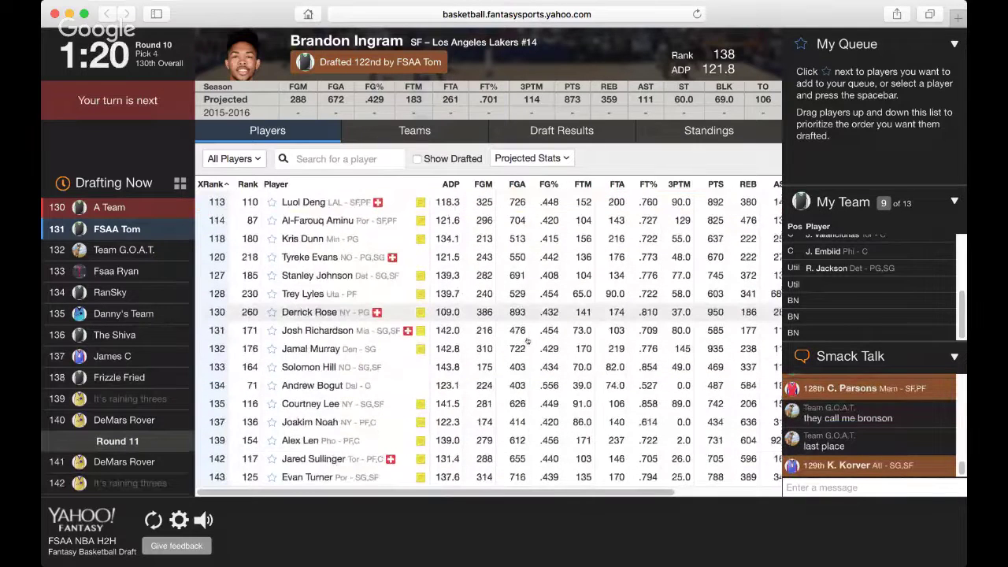
pyautogui.scroll(-5, 527, 340)
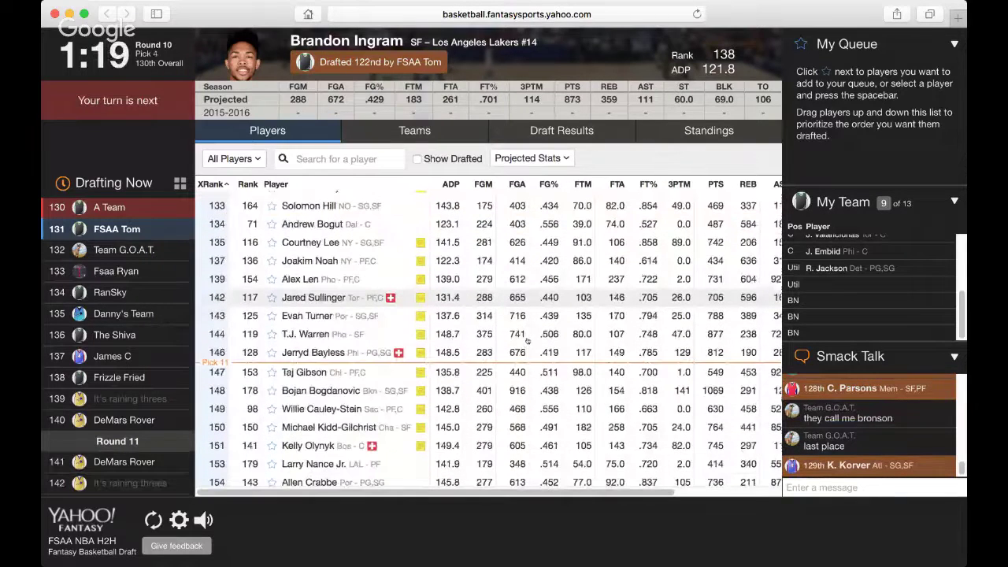
pyautogui.scroll(-3, 527, 340)
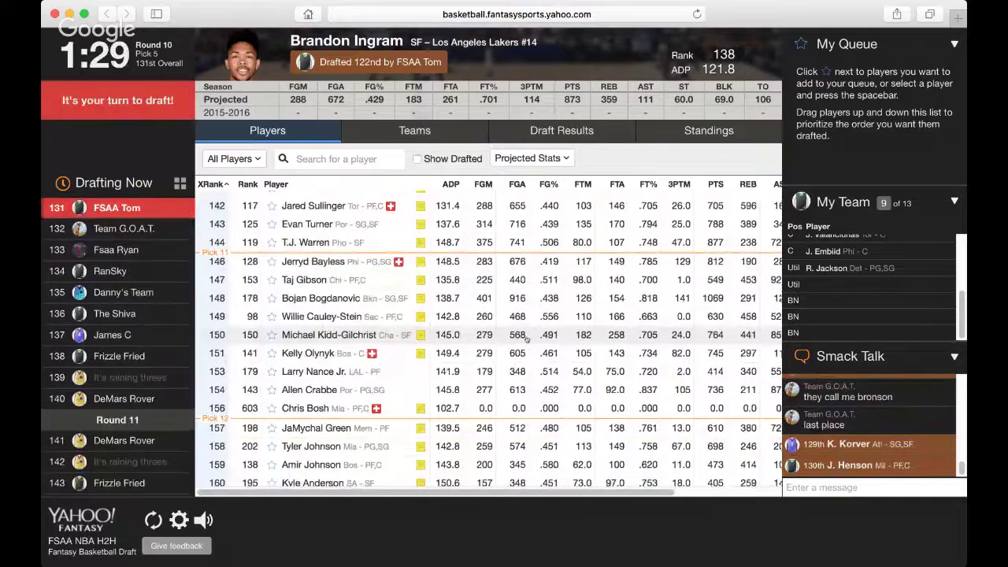
# Find Josh Richardson of the Miami Heat among the available players and draft him with the 131st overall pick
pyautogui.scroll(6, 527, 340)
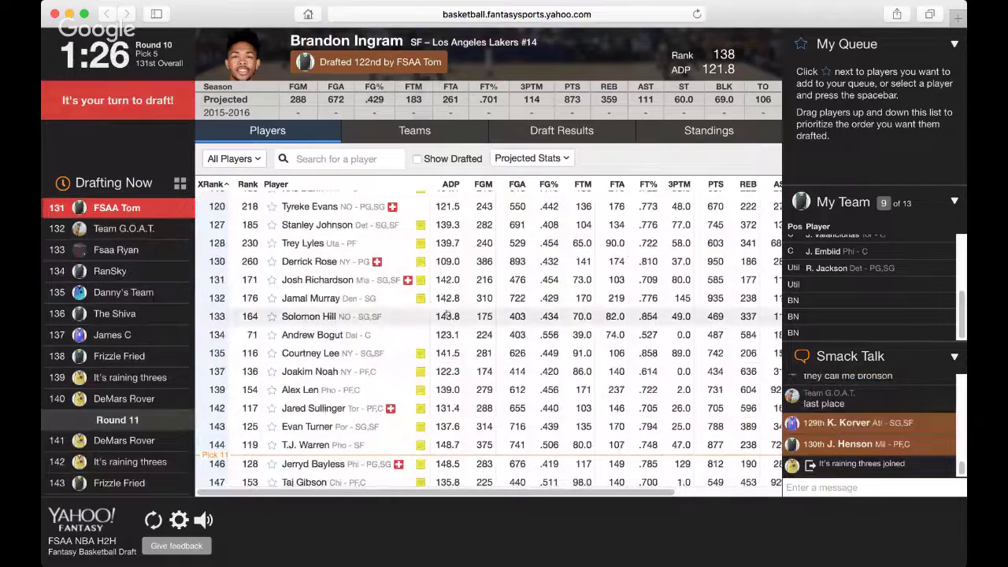
pyautogui.click(399, 281)
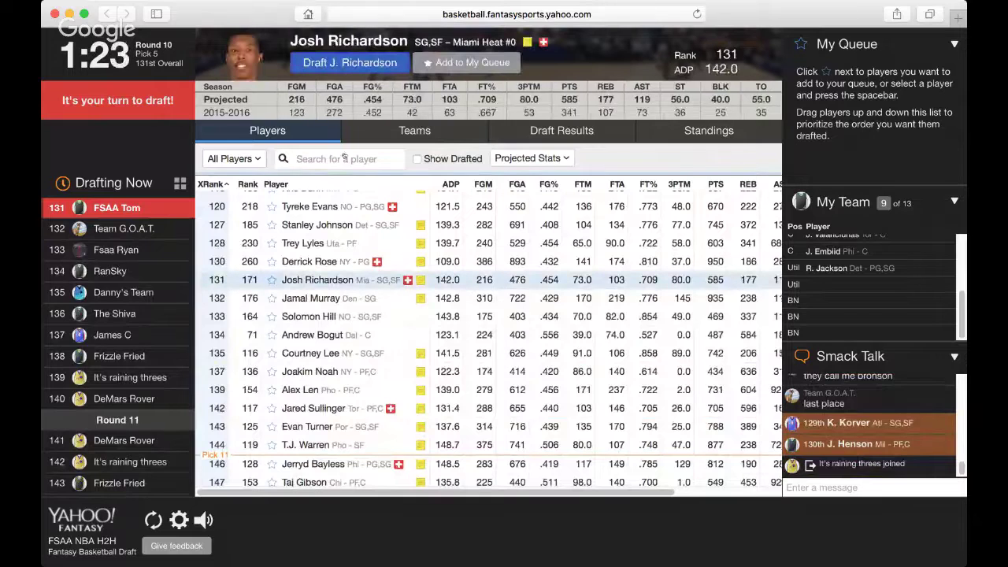
pyautogui.click(352, 68)
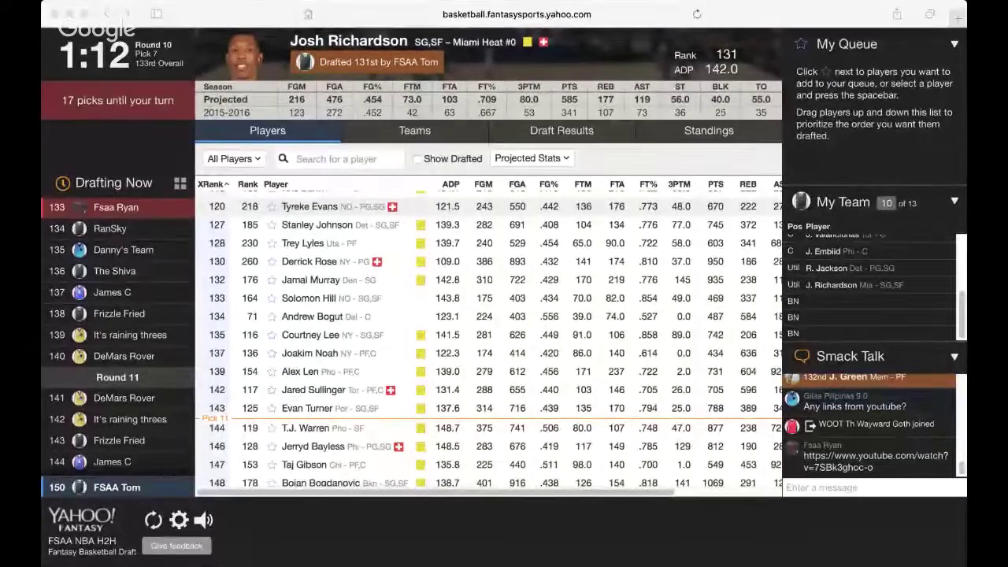
pyautogui.click(807, 488)
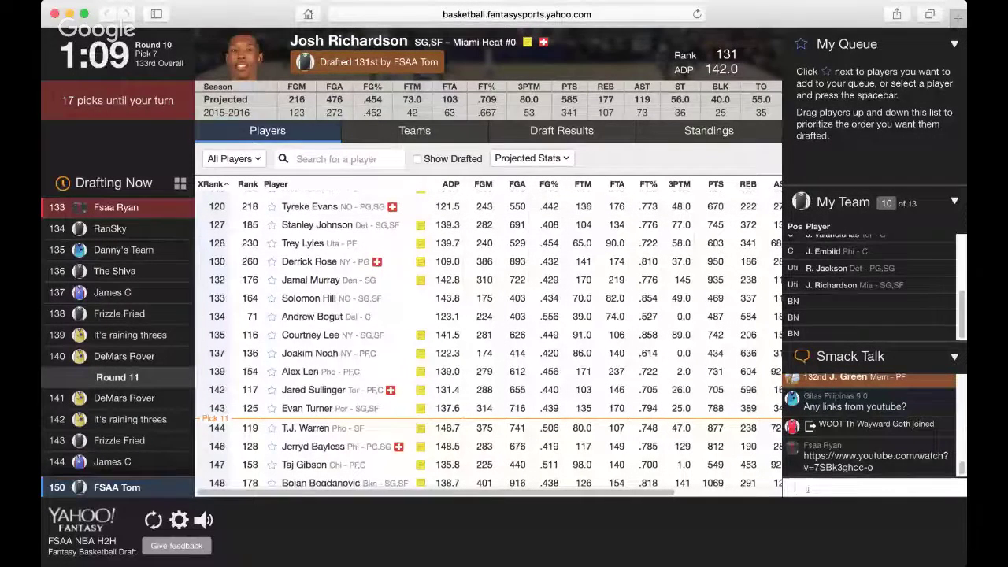
pyautogui.rightClick(807, 489)
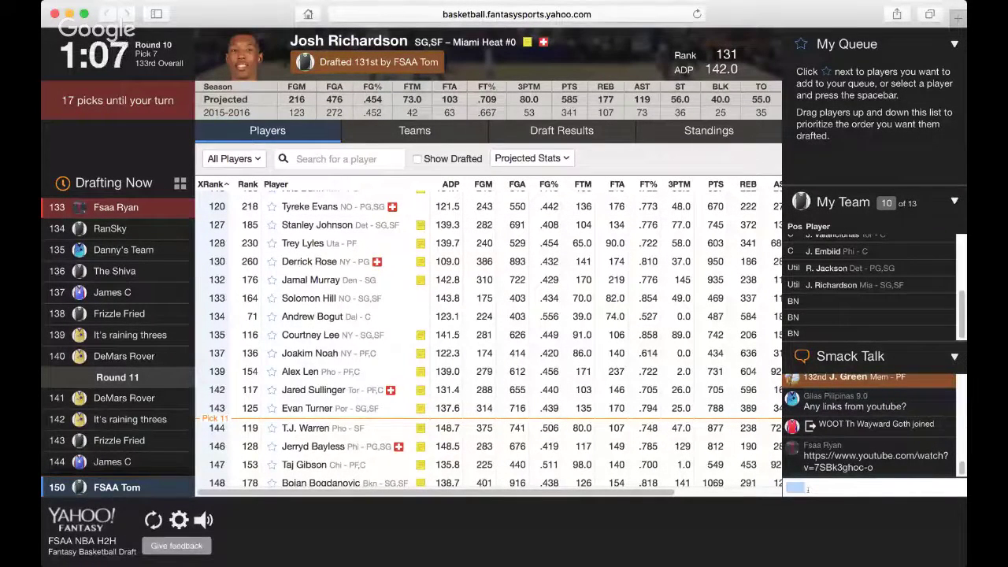
pyautogui.write('https://youtu.be/7SBk3ghoc-o')
pyautogui.press('Return')
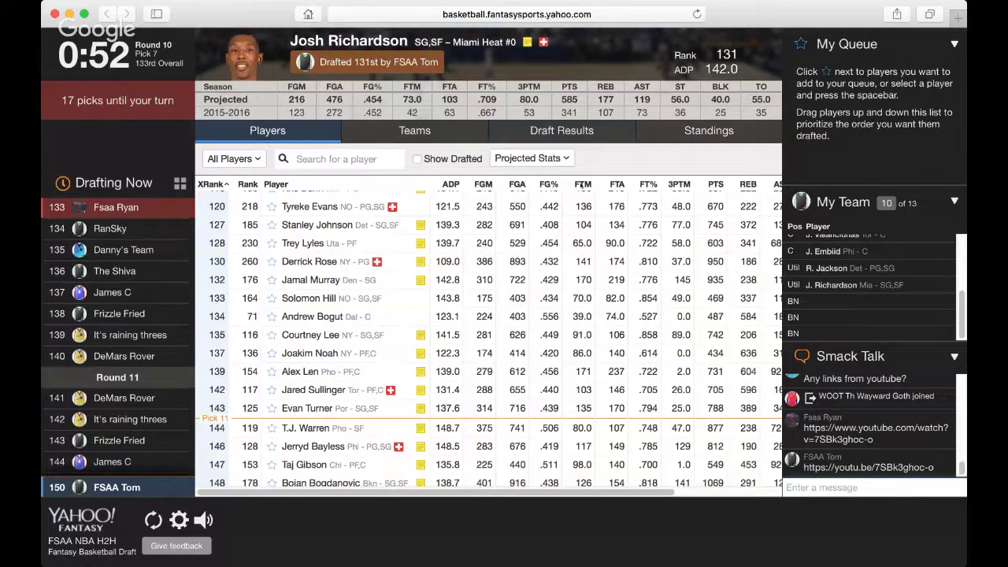
# Review the My Team roster from the point guard to the bench and glance over the highest-ranked available players
pyautogui.scroll(3, 569, 224)
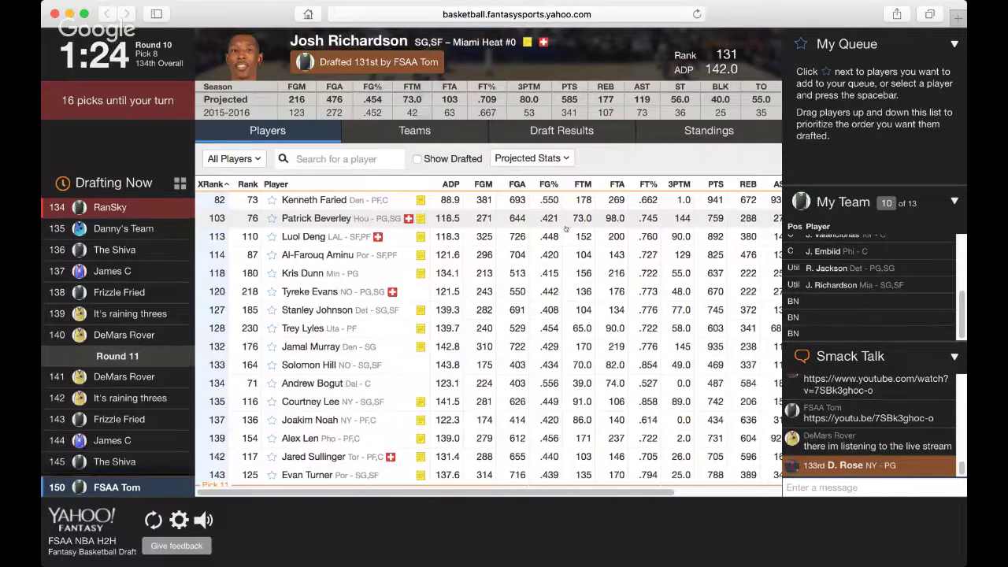
pyautogui.scroll(3, 823, 282)
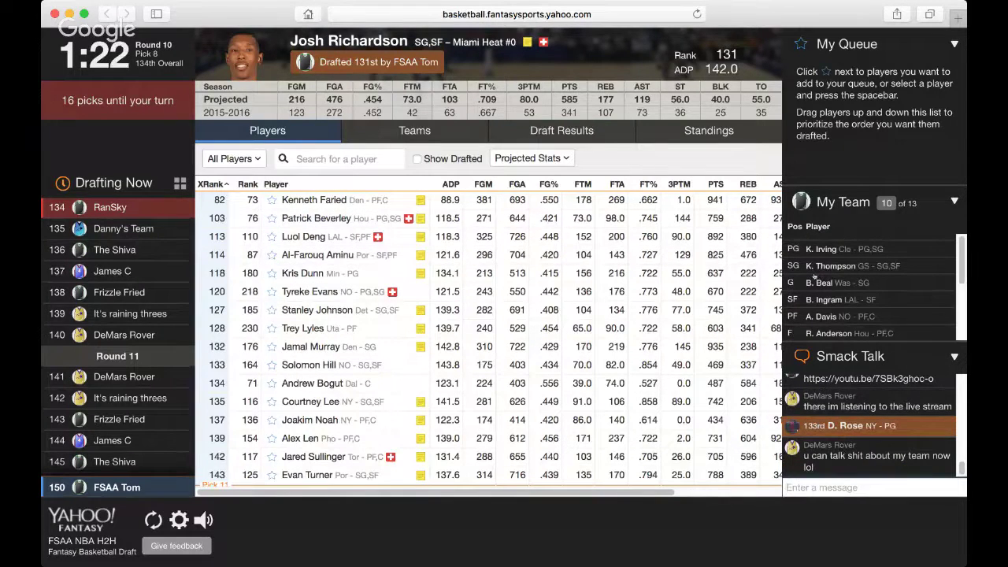
pyautogui.scroll(-1, 816, 281)
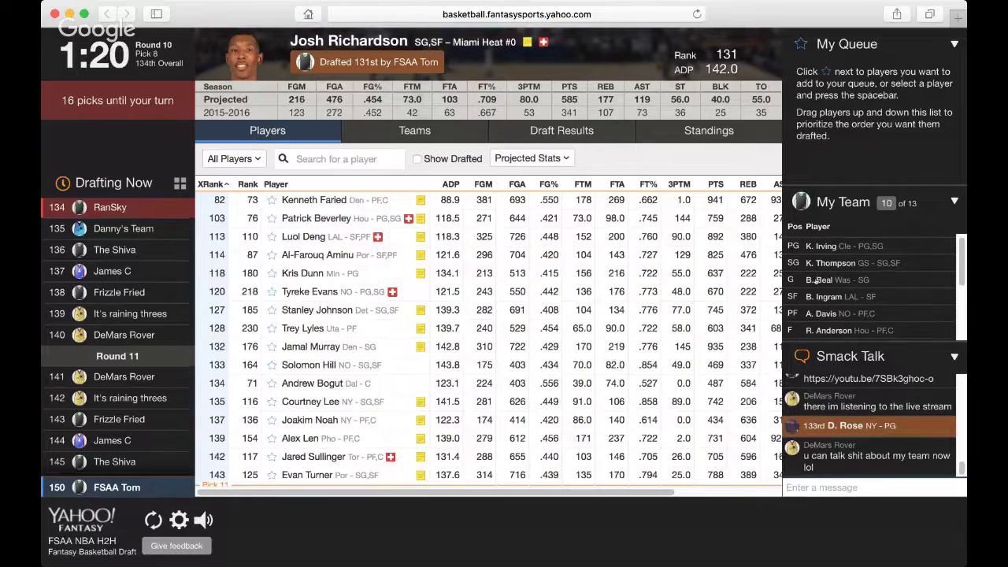
pyautogui.scroll(-5, 816, 285)
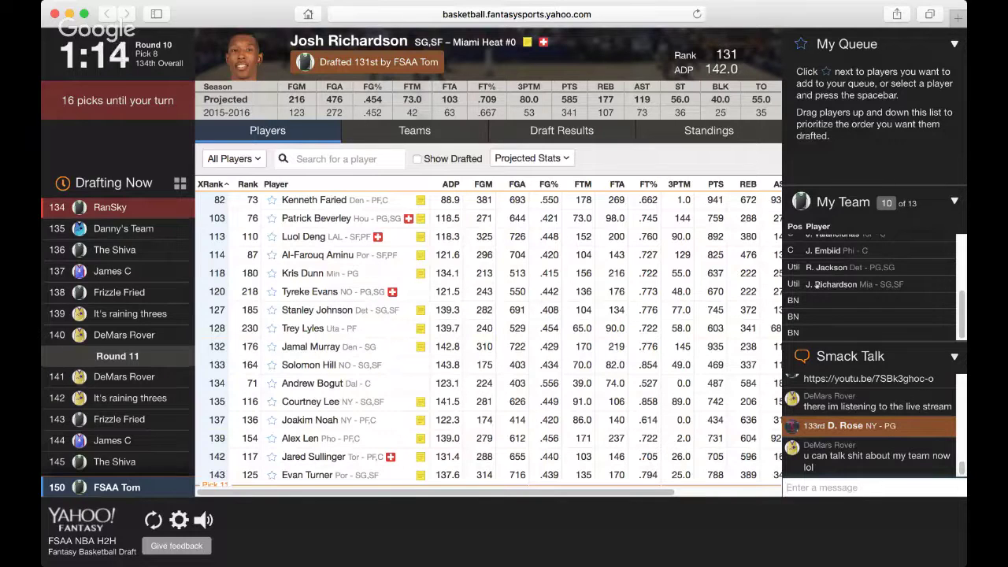
pyautogui.scroll(5, 815, 286)
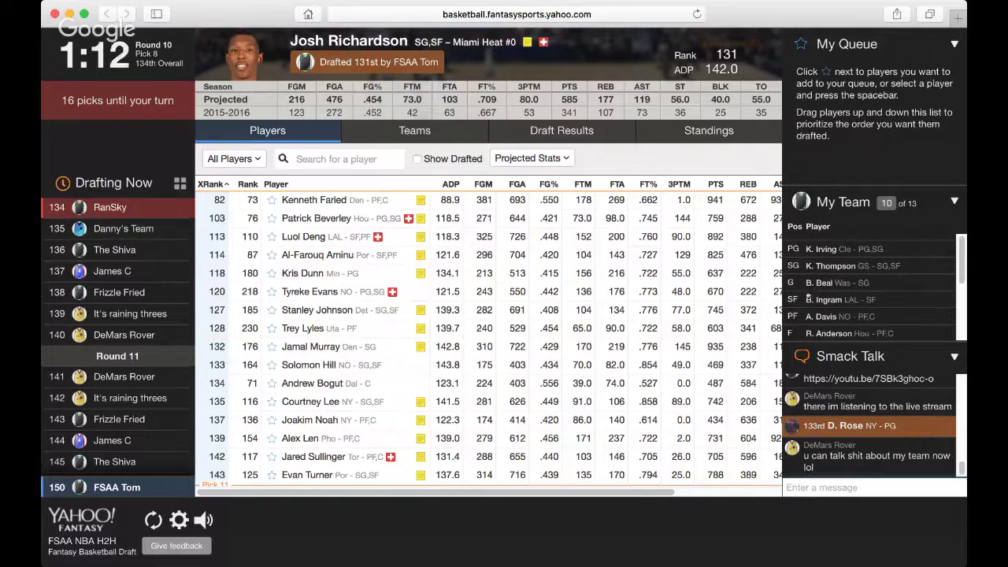
pyautogui.scroll(-1, 639, 276)
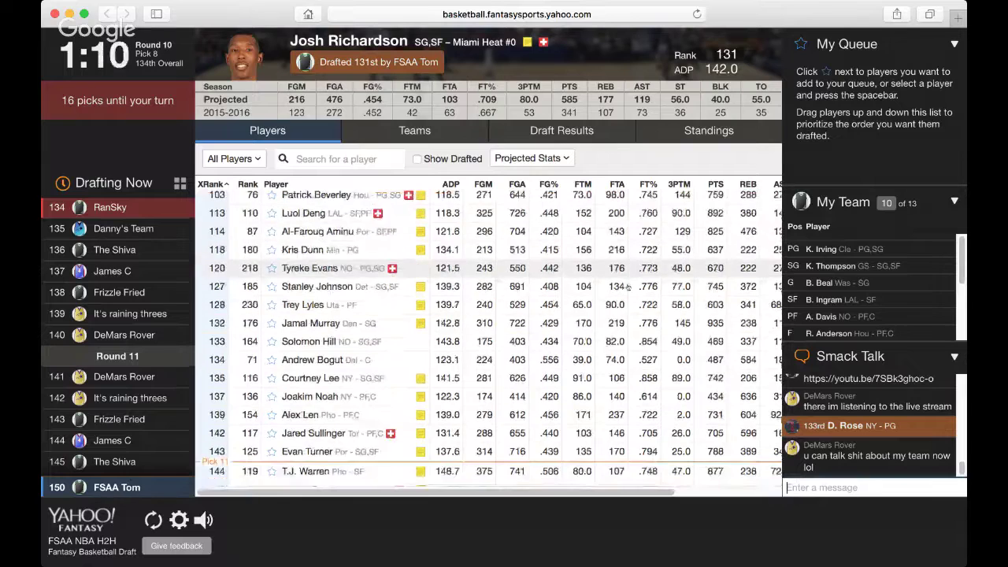
pyautogui.scroll(1, 627, 288)
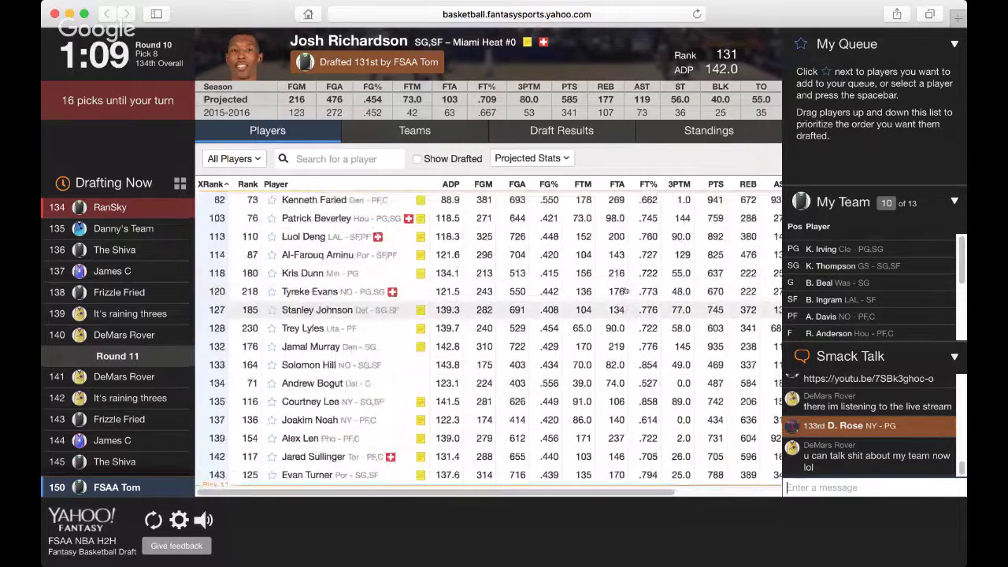
# View the drafted roster of DeMars Rover and check the projected standings of all teams
pyautogui.click(110, 378)
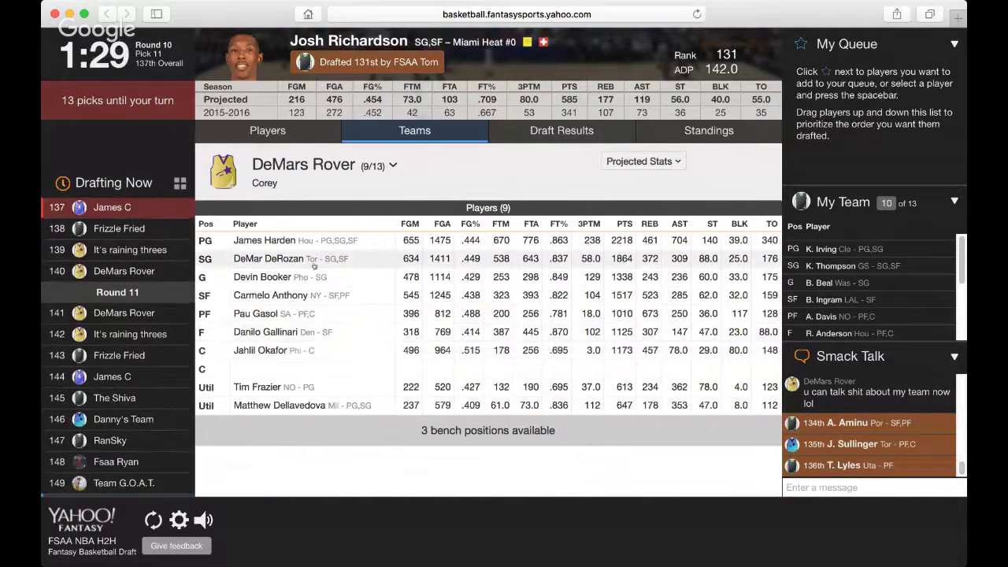
pyautogui.click(721, 140)
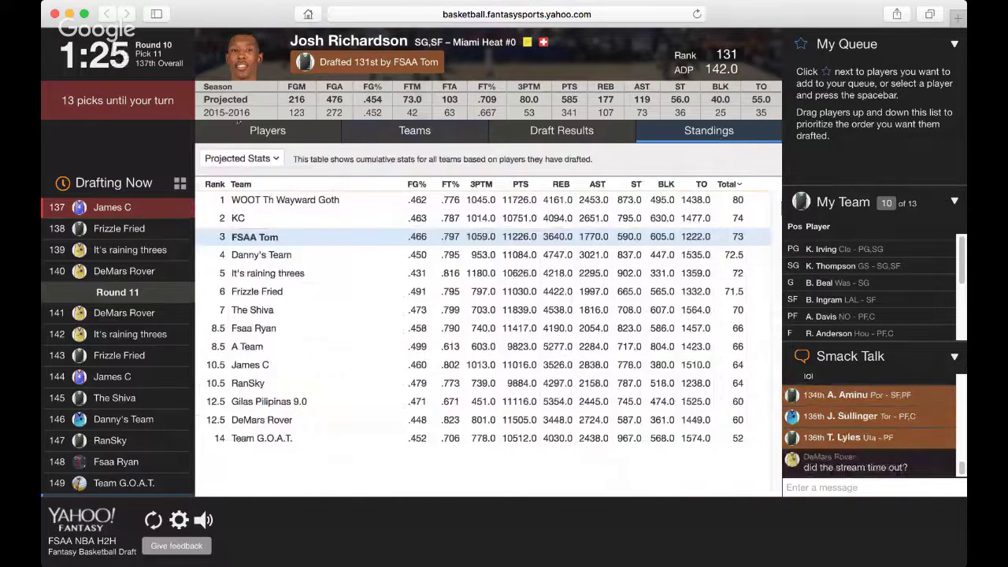
pyautogui.click(263, 134)
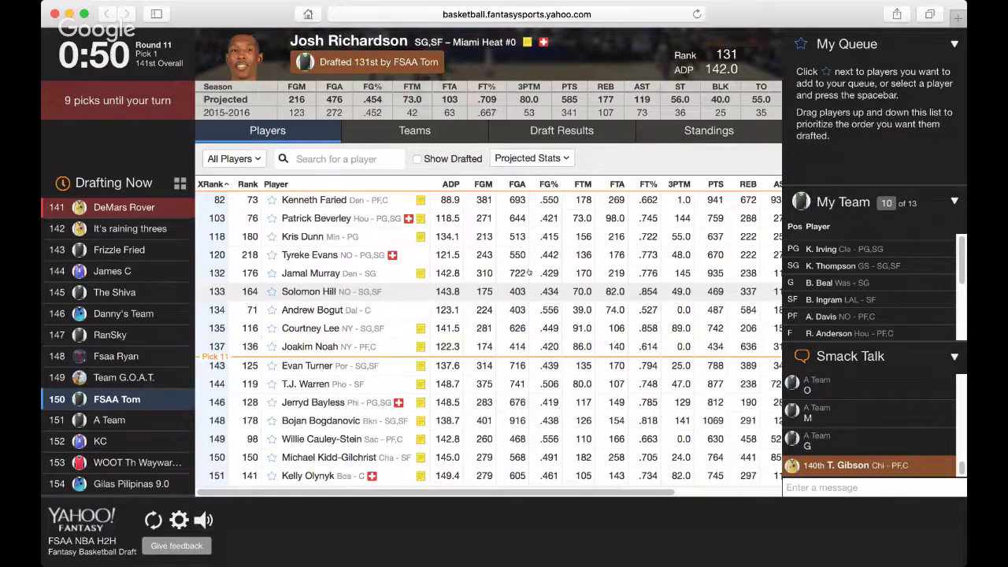
pyautogui.click(699, 131)
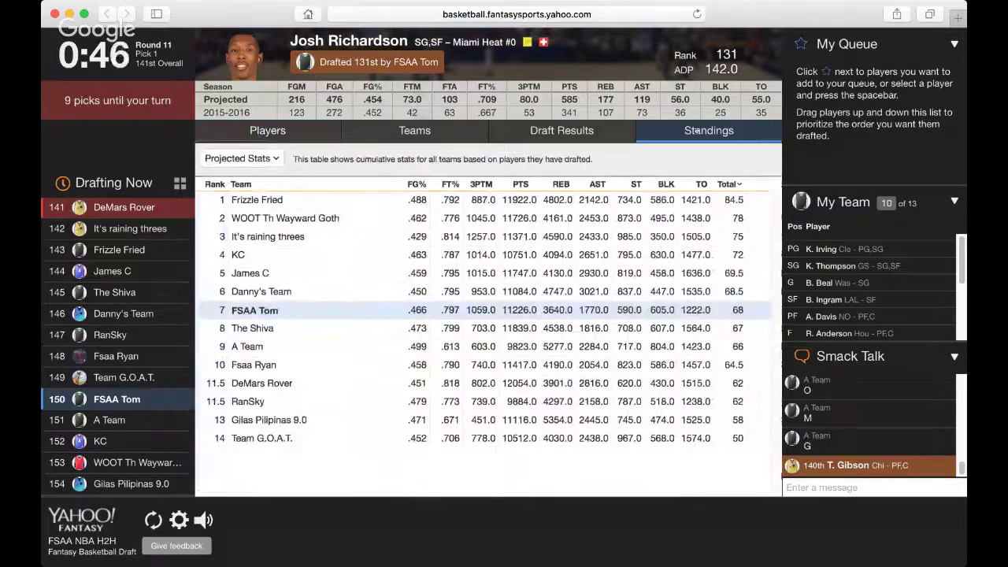
# Examine the drafted rosters of Frizzle Fried and WOOT Th Wayward Goth from the projected standings
pyautogui.click(378, 204)
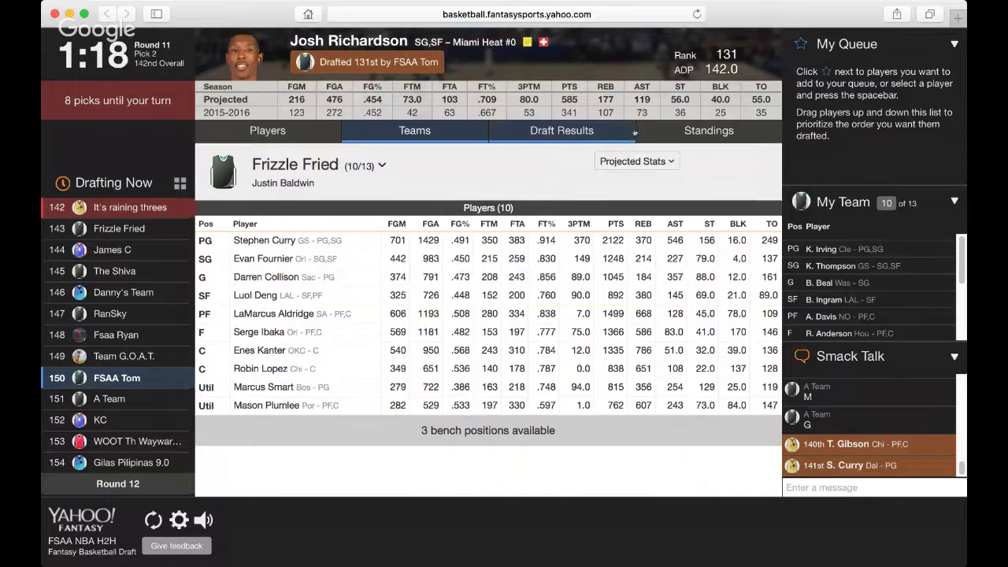
pyautogui.click(630, 131)
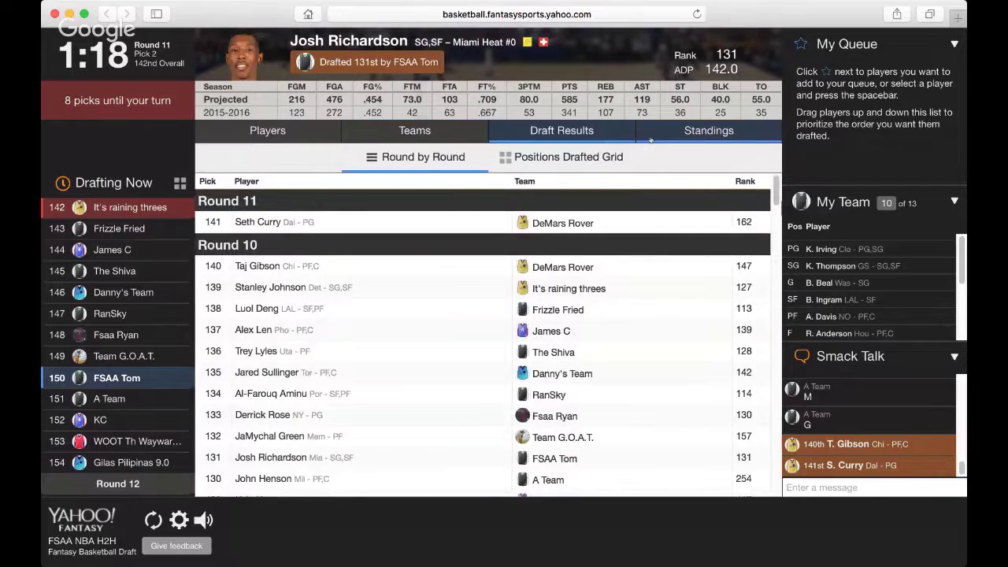
pyautogui.click(650, 139)
pyautogui.click(288, 219)
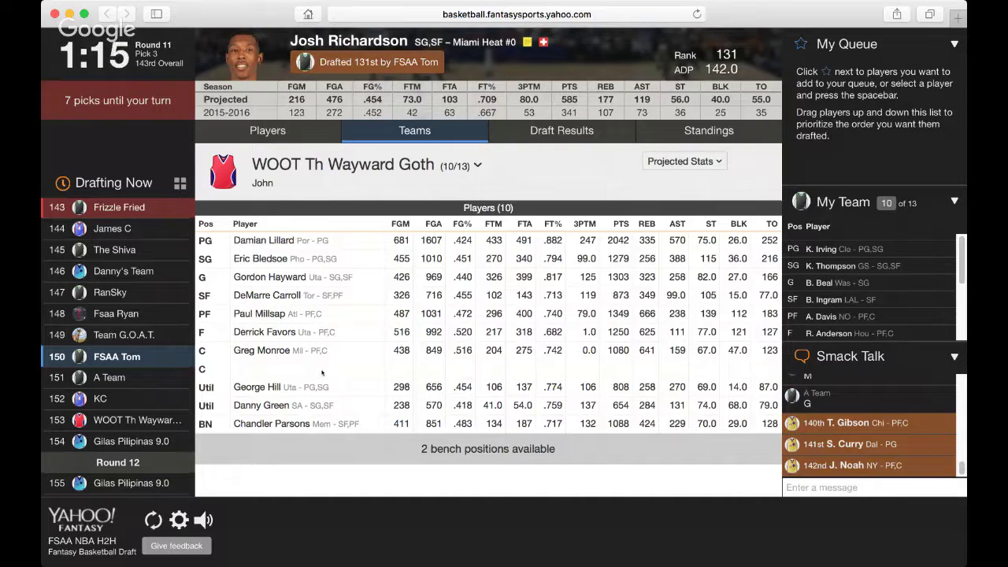
# Check the projected standings of all teams and return to the list of available players
pyautogui.click(282, 131)
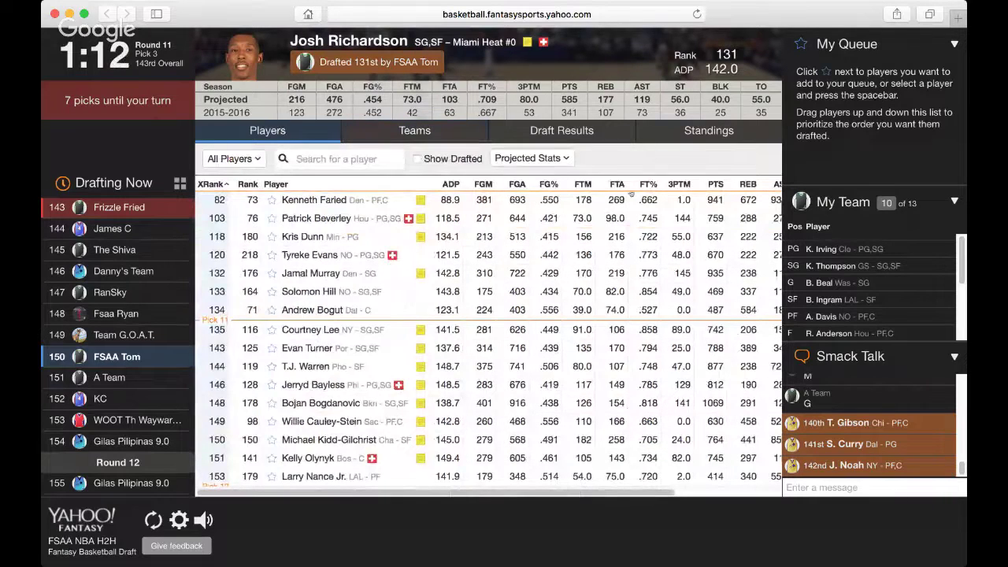
pyautogui.click(661, 136)
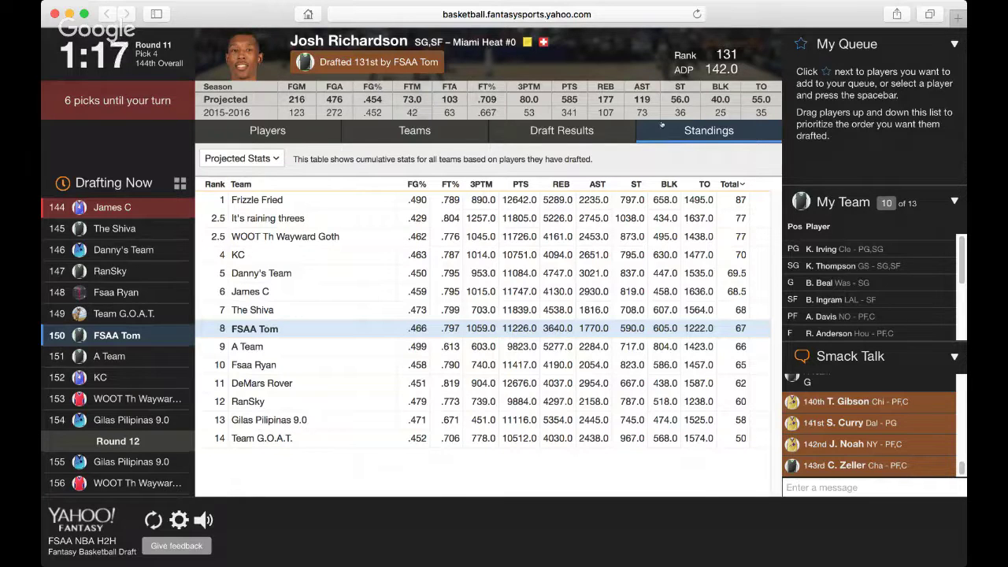
pyautogui.click(307, 127)
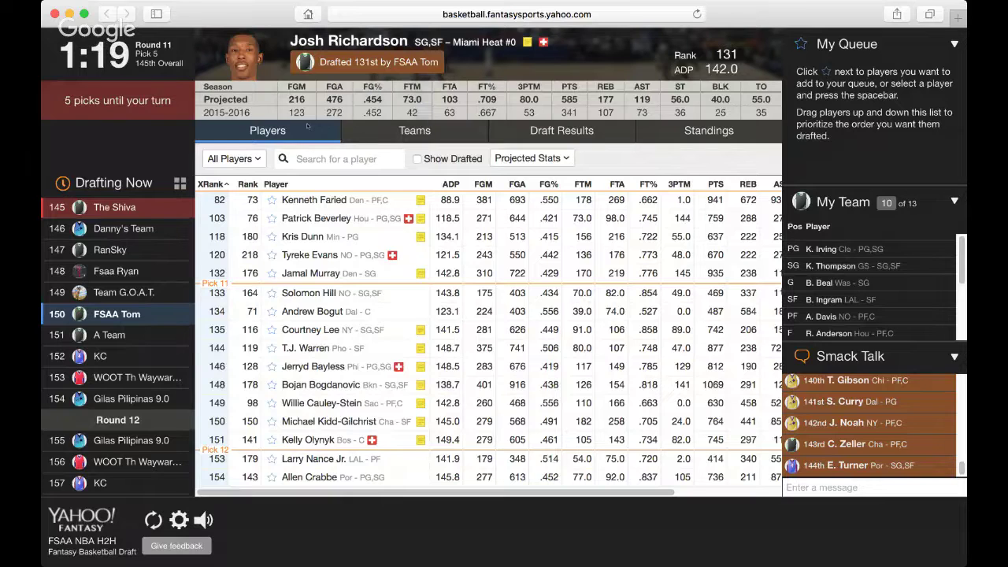
# Scan the available players by XRank down to about 187 and back up to the highest-ranked ones
pyautogui.scroll(-2, 346, 221)
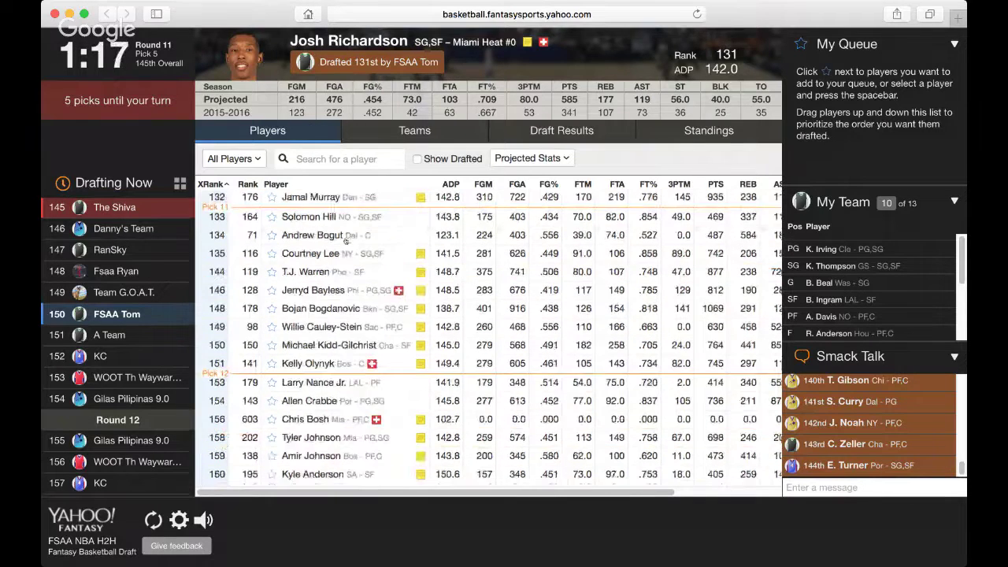
pyautogui.scroll(-1, 345, 241)
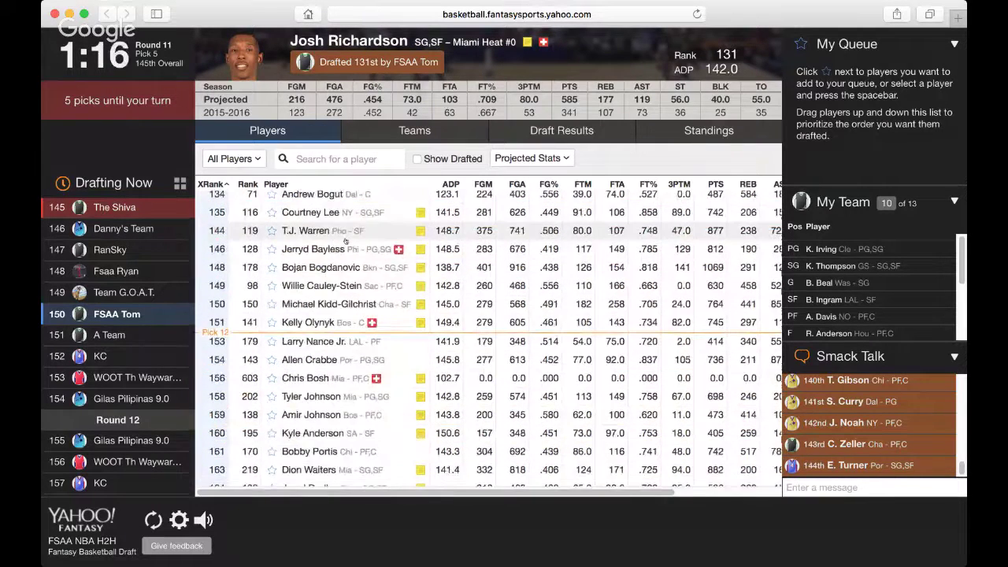
pyautogui.scroll(-3, 344, 242)
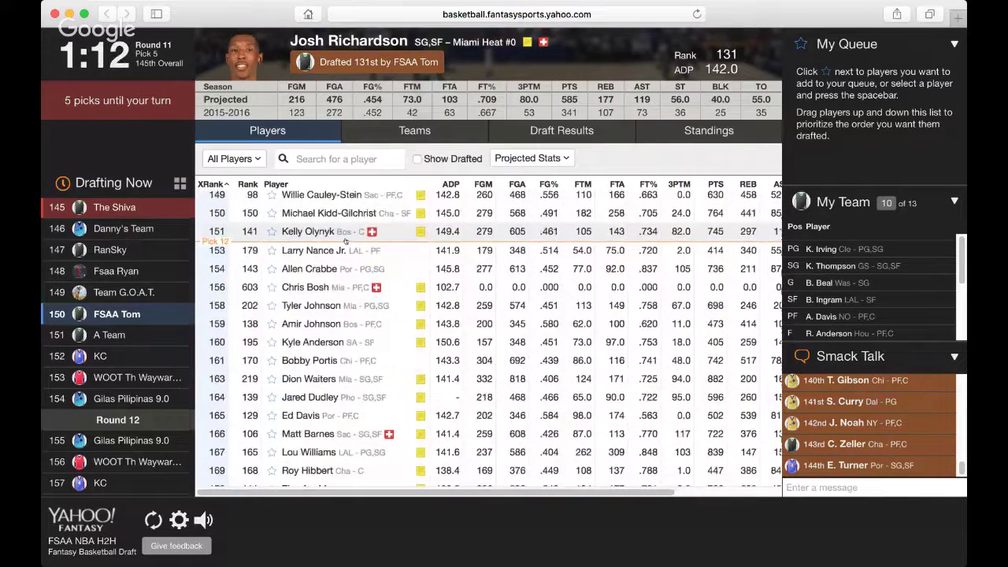
pyautogui.scroll(-1, 345, 242)
pyautogui.scroll(-5, 344, 242)
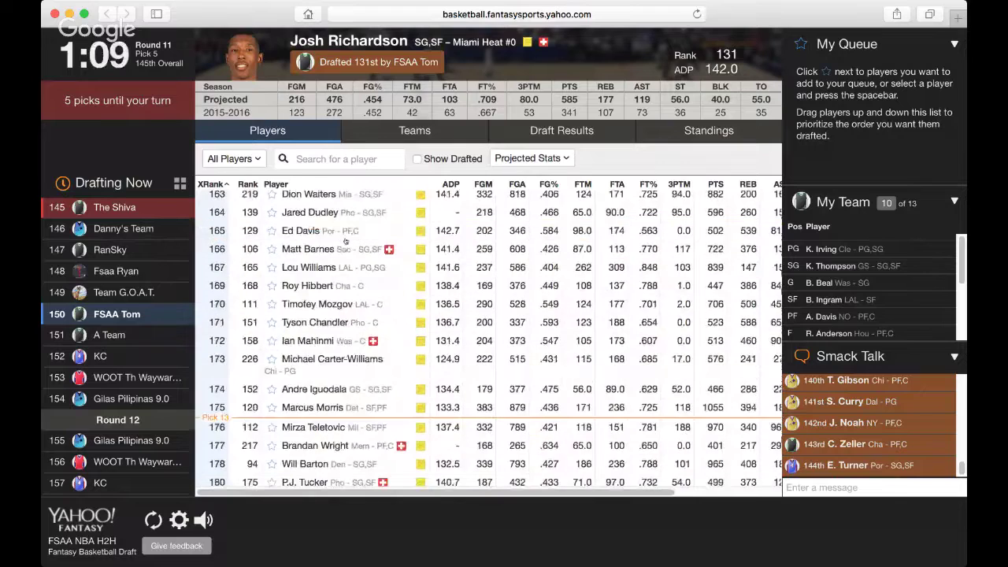
pyautogui.scroll(-4, 345, 242)
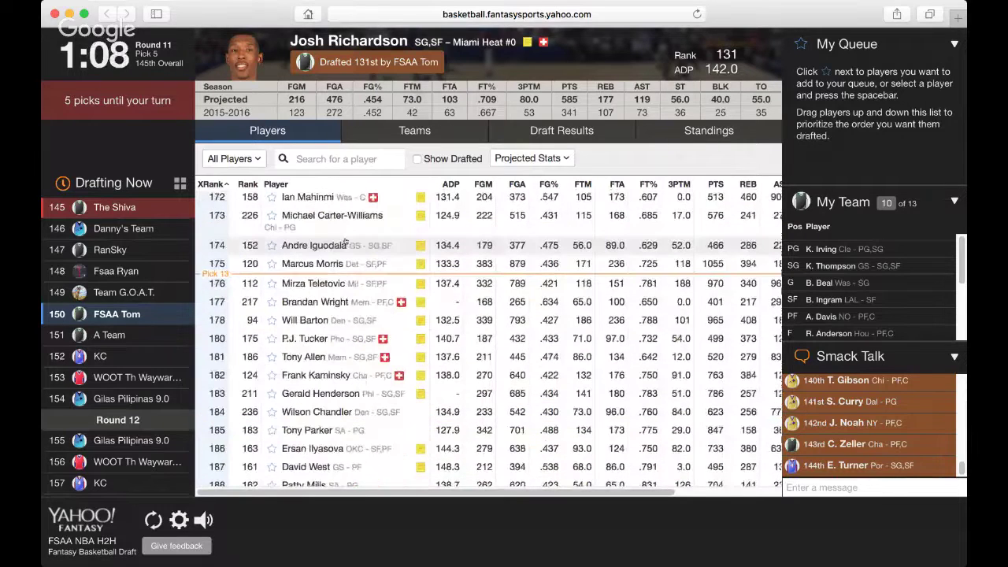
pyautogui.scroll(6, 345, 241)
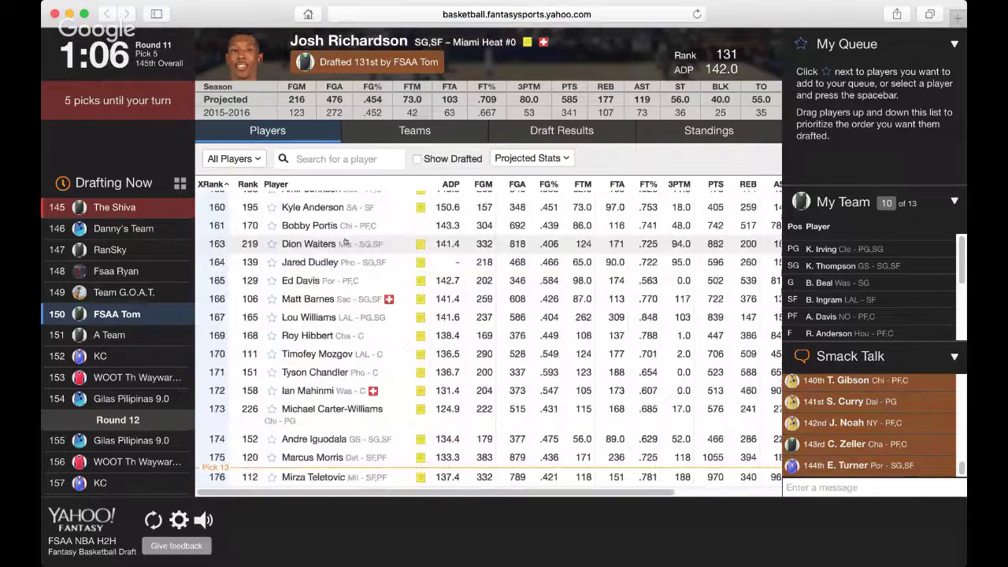
pyautogui.scroll(5, 345, 241)
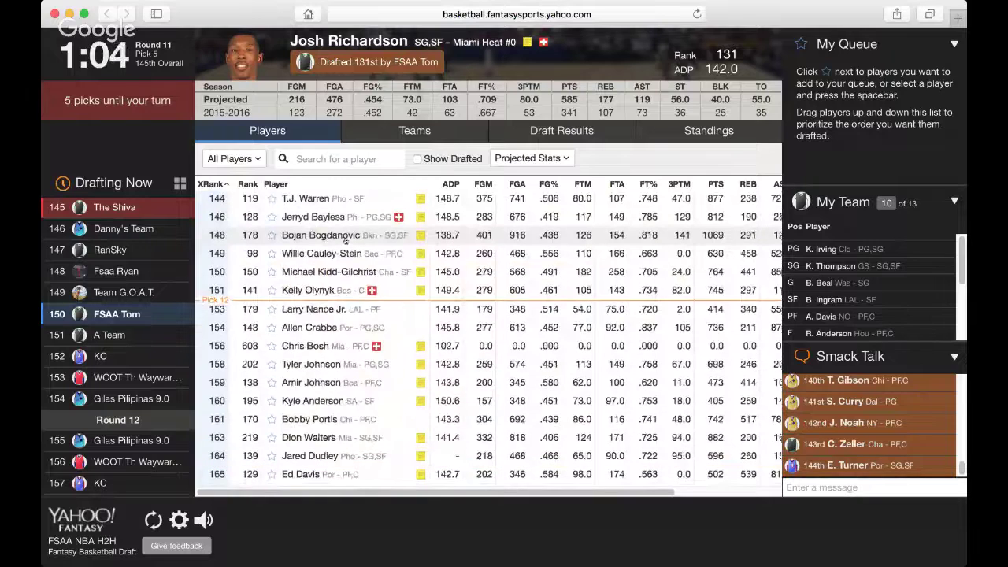
pyautogui.scroll(3, 345, 242)
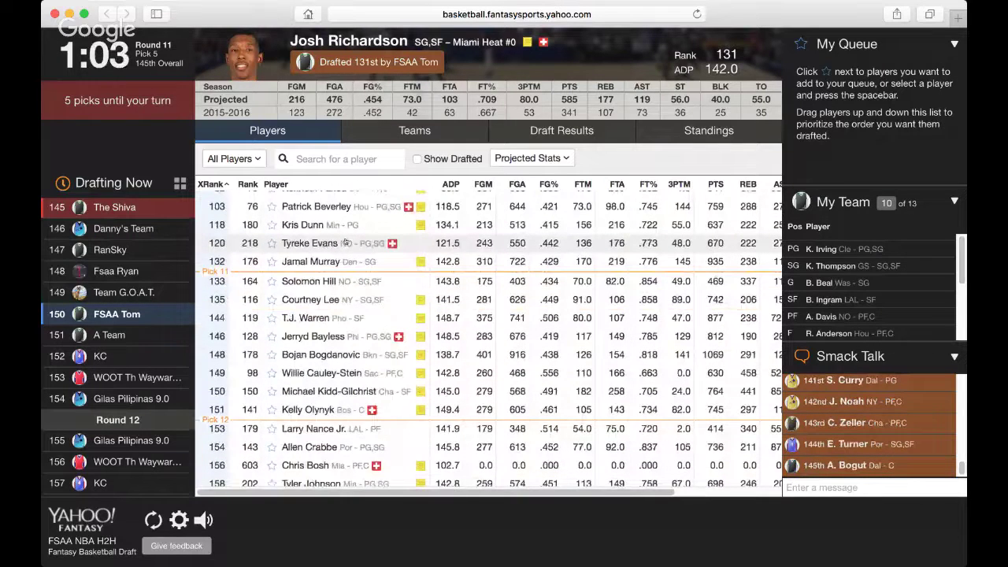
pyautogui.scroll(1, 345, 242)
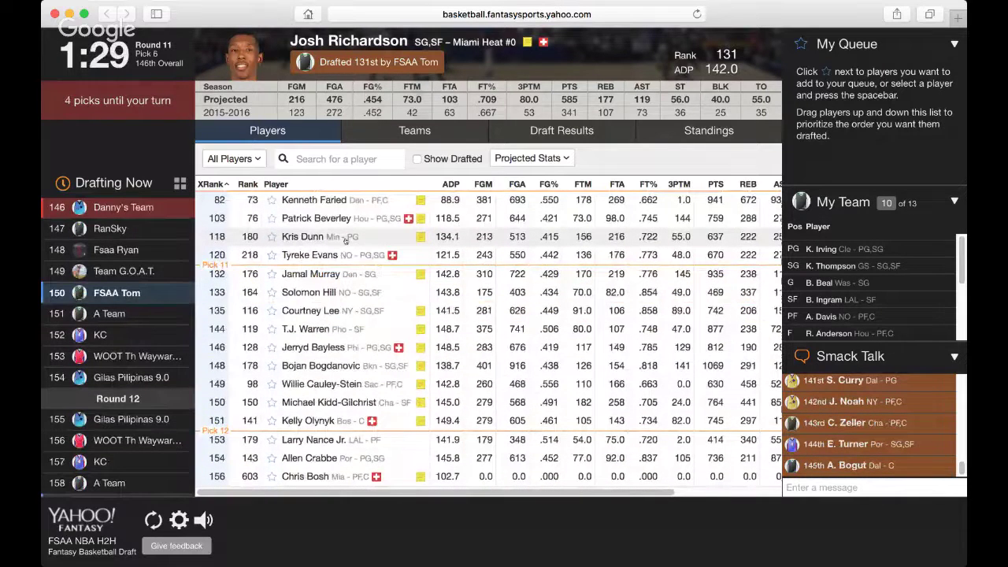
# Examine the lower-ranked available players from the head of the list down to about XRank 243
pyautogui.scroll(-2, 345, 241)
pyautogui.scroll(-3, 345, 242)
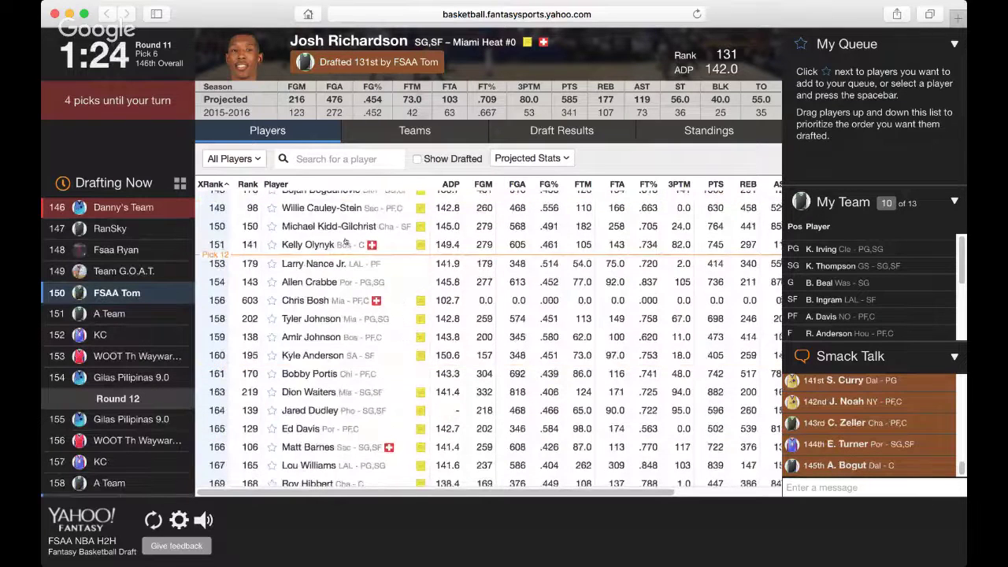
pyautogui.scroll(-3, 345, 242)
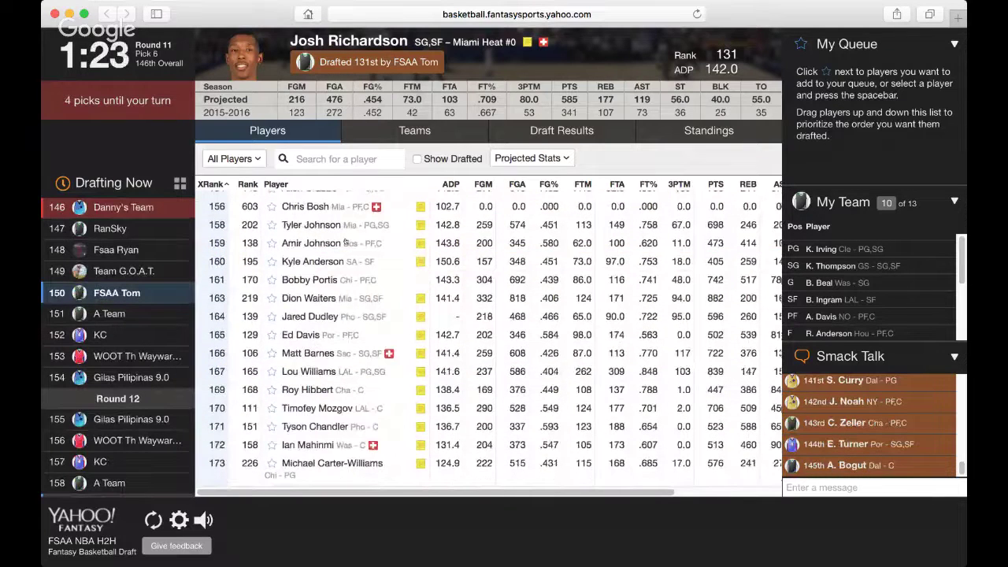
pyautogui.scroll(-3, 345, 241)
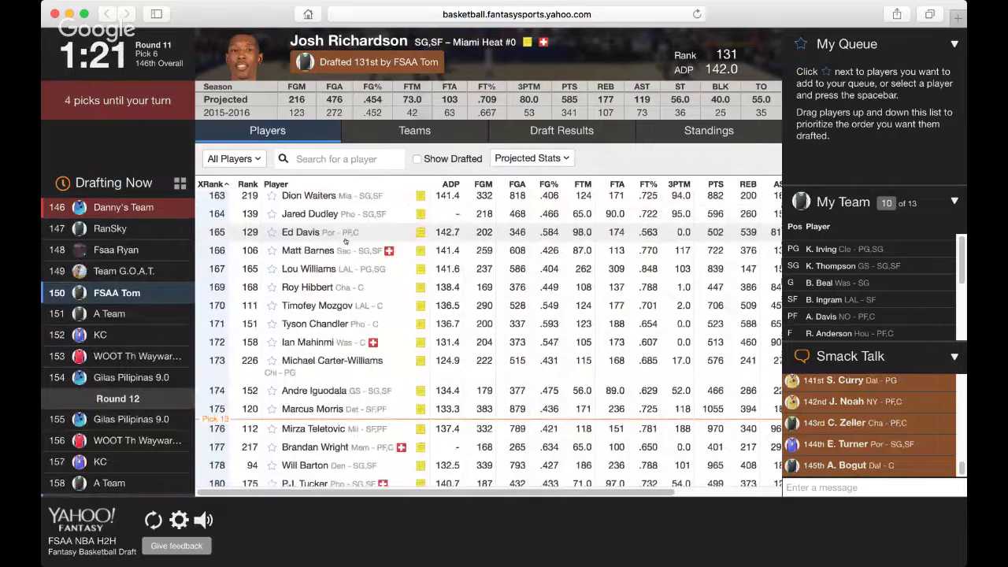
pyautogui.scroll(-5, 344, 242)
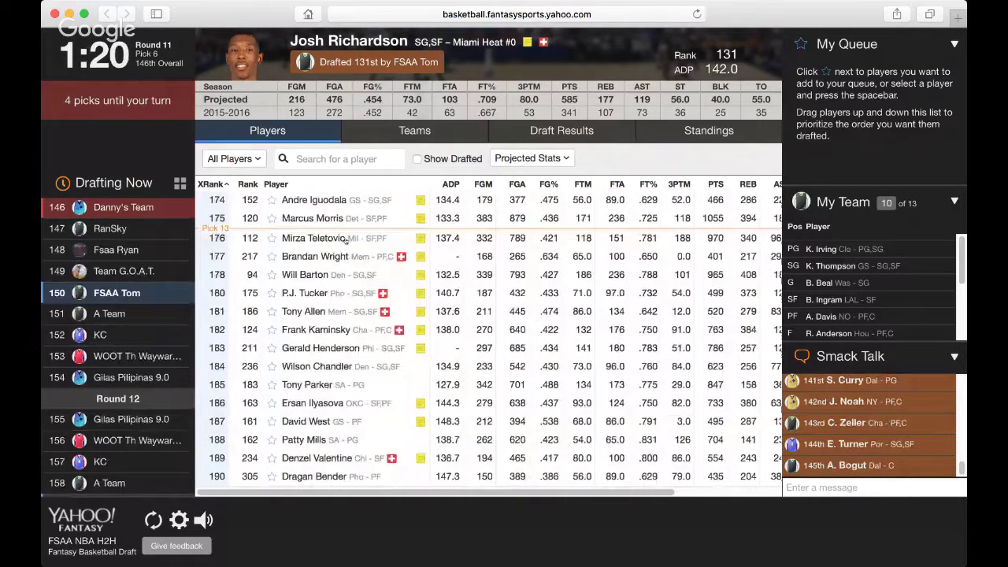
pyautogui.scroll(-5, 344, 242)
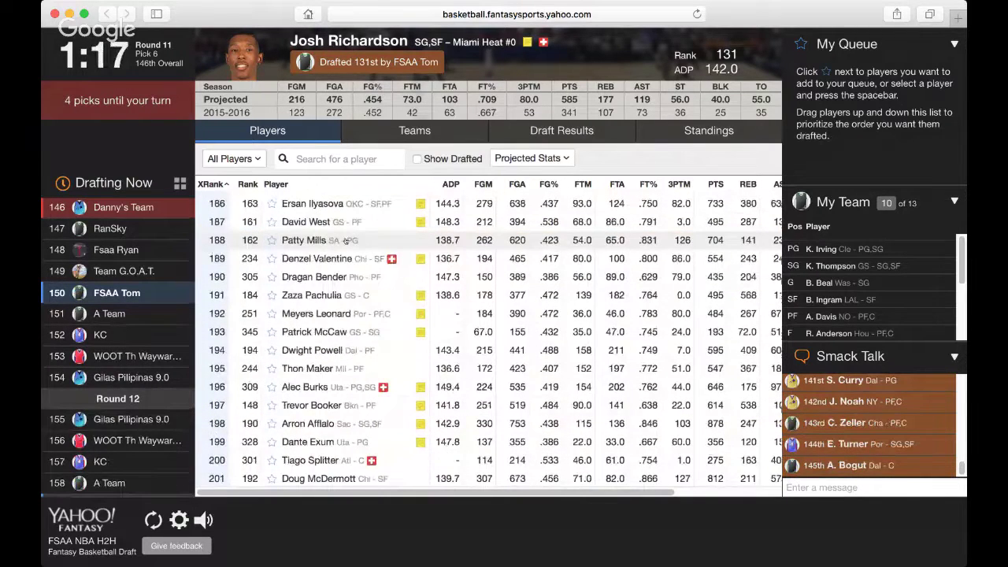
pyautogui.scroll(-4, 345, 241)
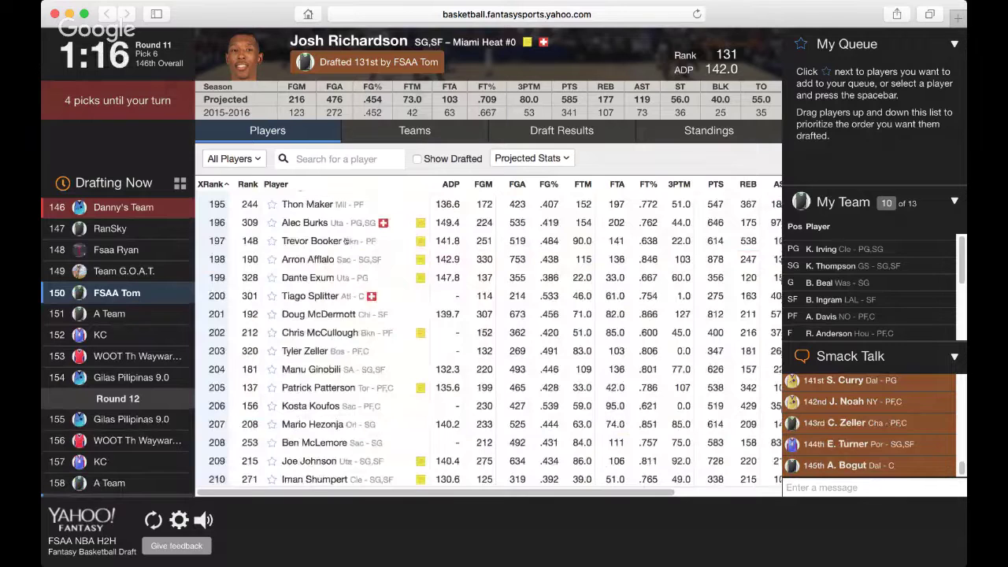
pyautogui.scroll(-15, 345, 242)
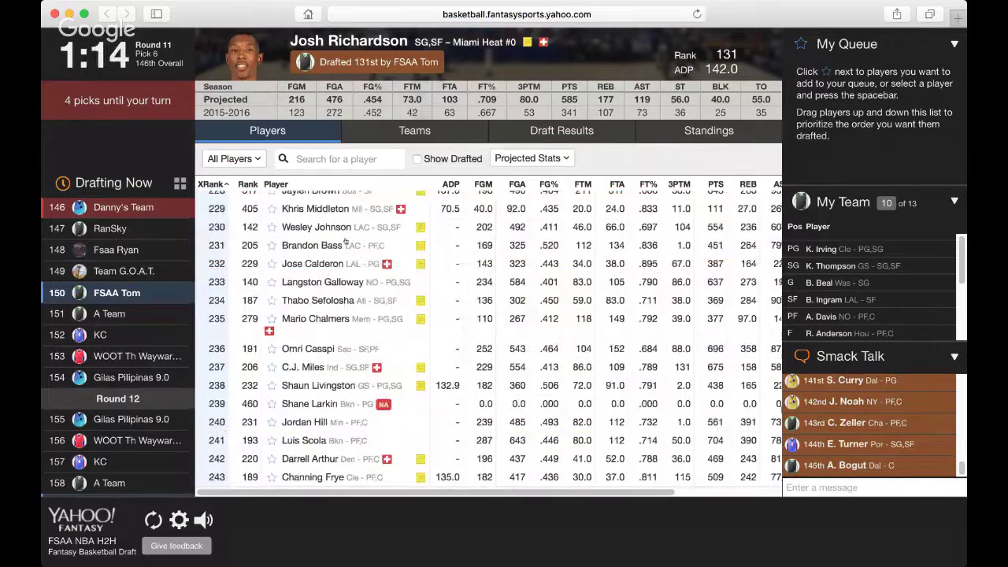
pyautogui.scroll(-1, 345, 242)
# Compare the projected stats of the available players ranked about 207 to 229 by XRank
pyautogui.scroll(9, 345, 242)
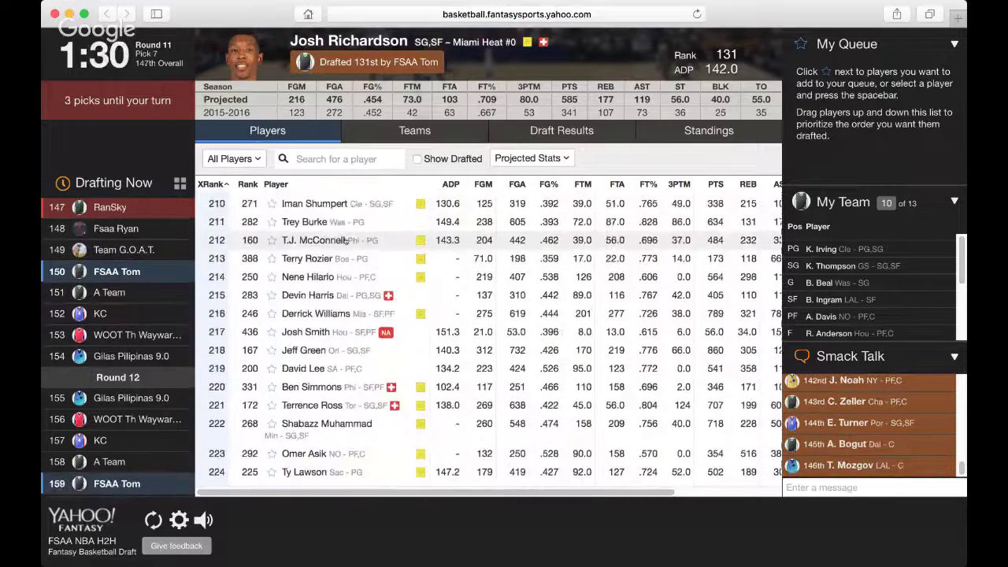
pyautogui.scroll(1, 345, 240)
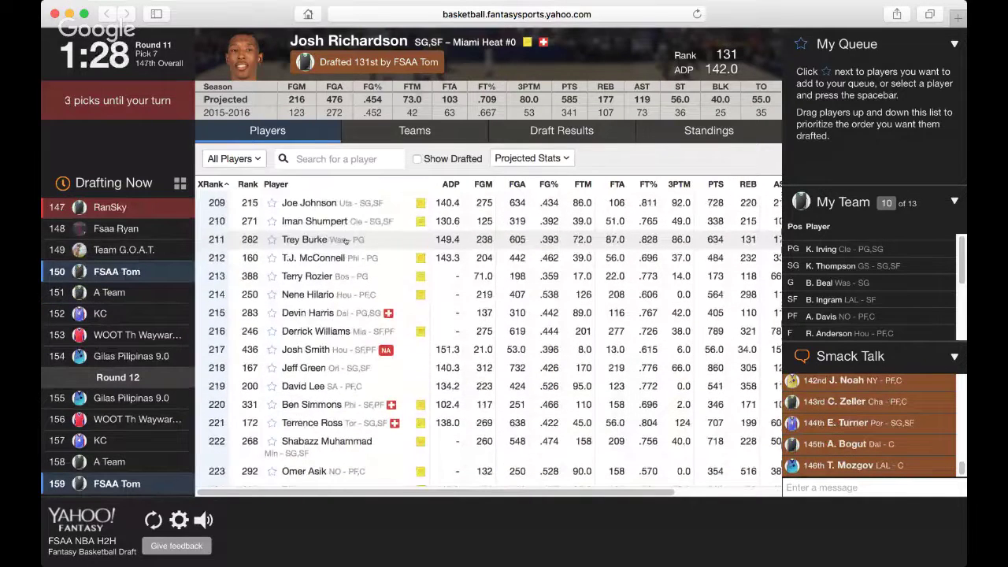
pyautogui.scroll(2, 345, 241)
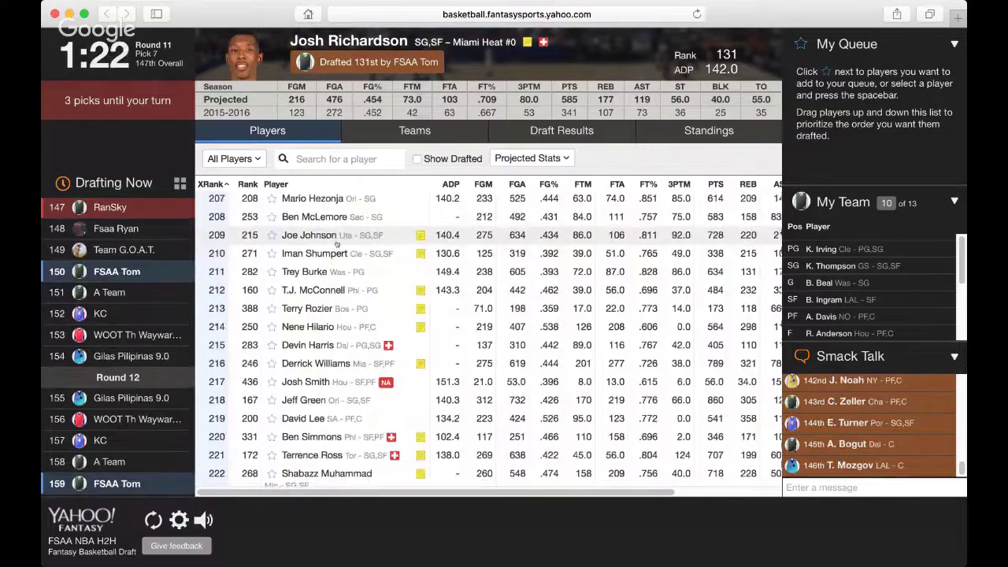
pyautogui.scroll(-1, 339, 243)
pyautogui.scroll(-3, 338, 243)
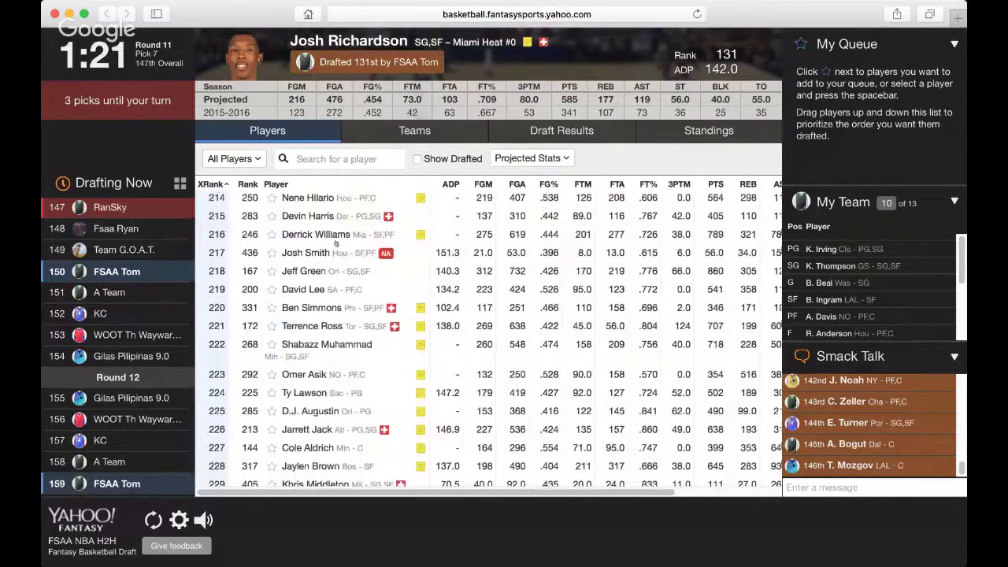
pyautogui.scroll(-4, 337, 244)
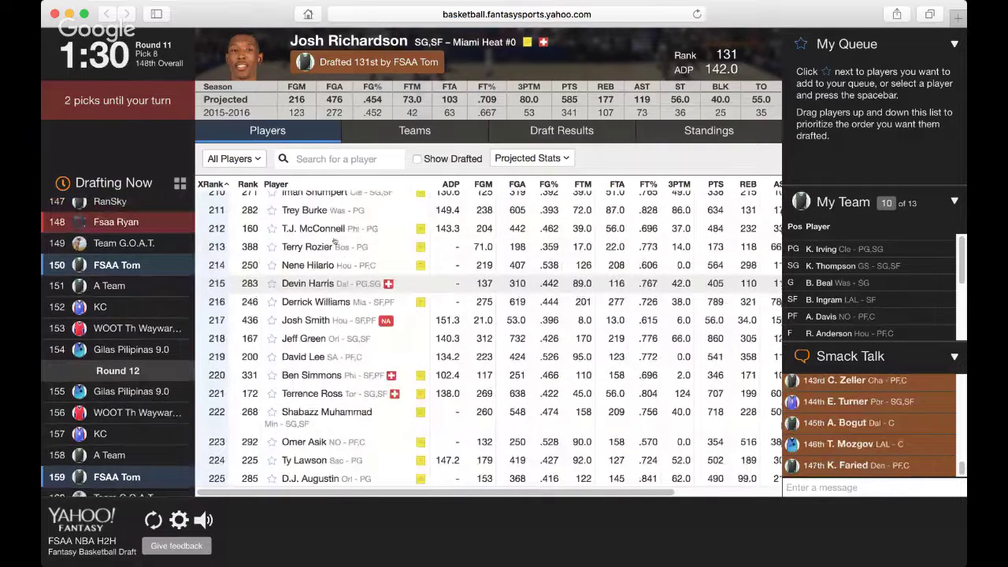
# Review the available players again from about XRank 225 up to Patrick Beverley
pyautogui.scroll(3, 333, 241)
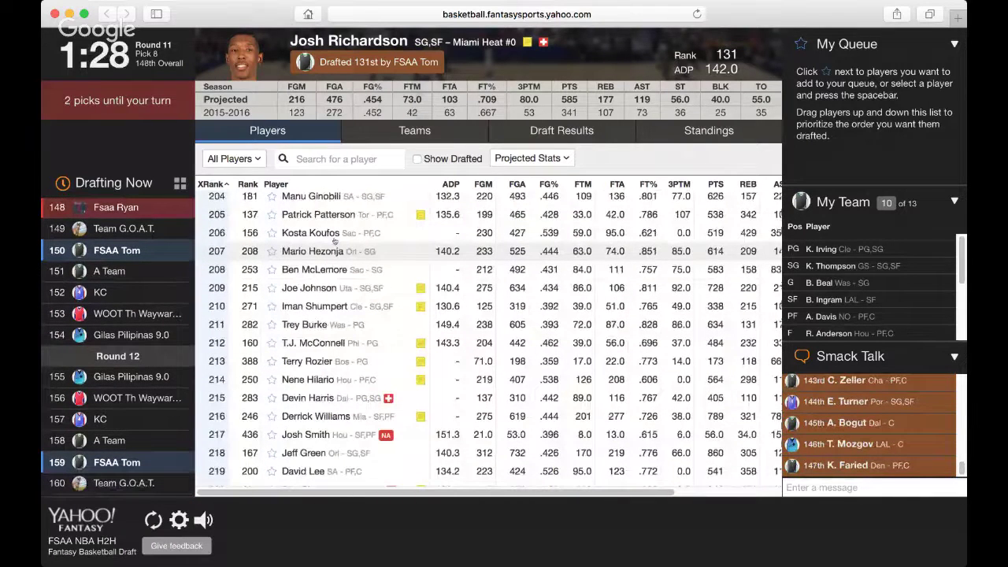
pyautogui.scroll(3, 334, 242)
pyautogui.scroll(3, 334, 242)
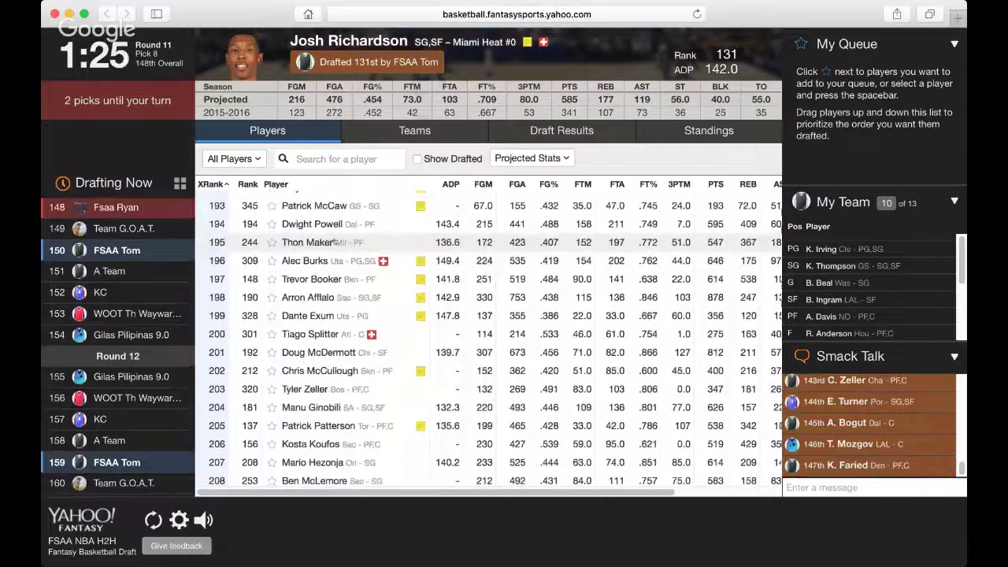
pyautogui.scroll(3, 334, 242)
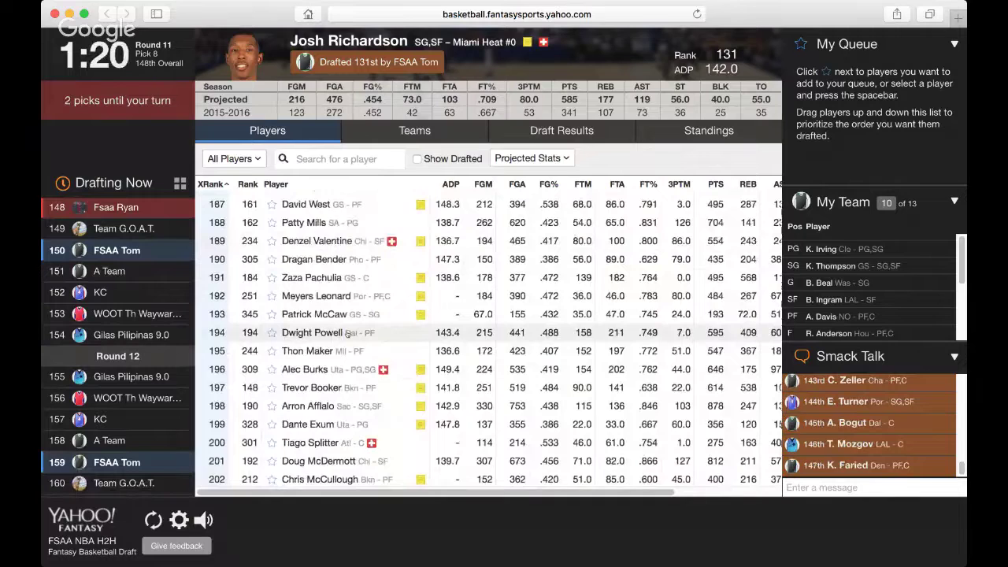
pyautogui.scroll(2, 347, 334)
pyautogui.scroll(1, 346, 334)
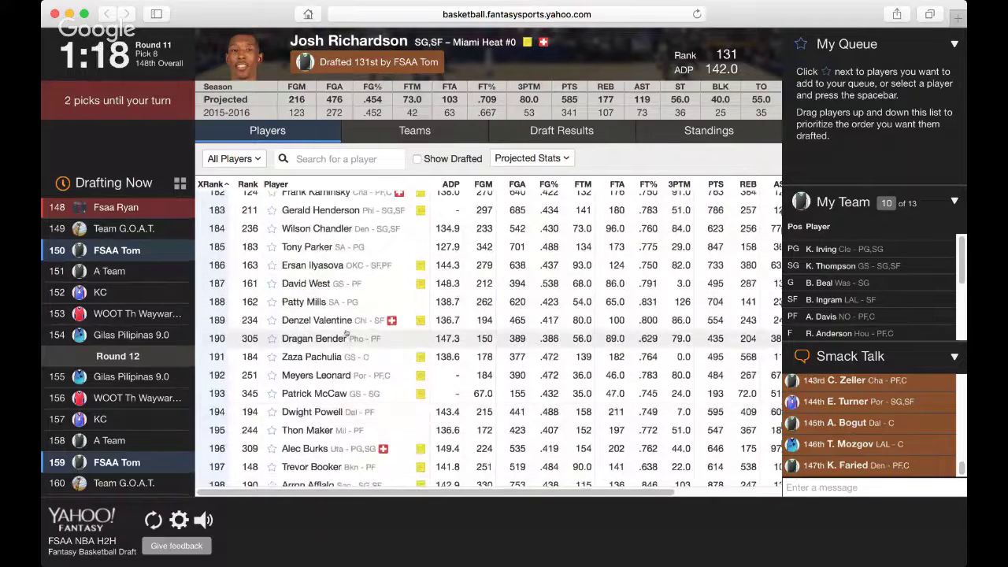
pyautogui.scroll(6, 347, 334)
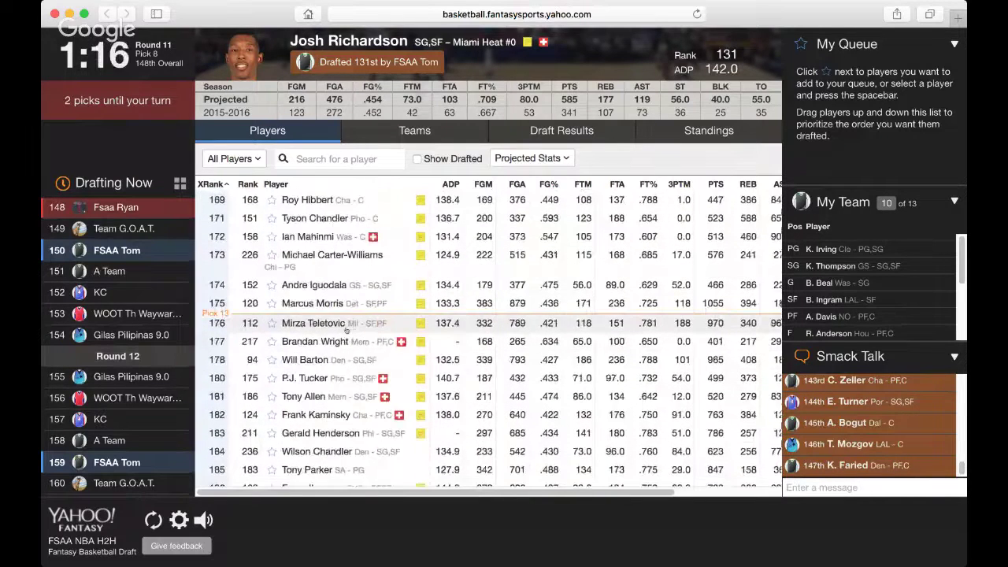
pyautogui.scroll(6, 345, 330)
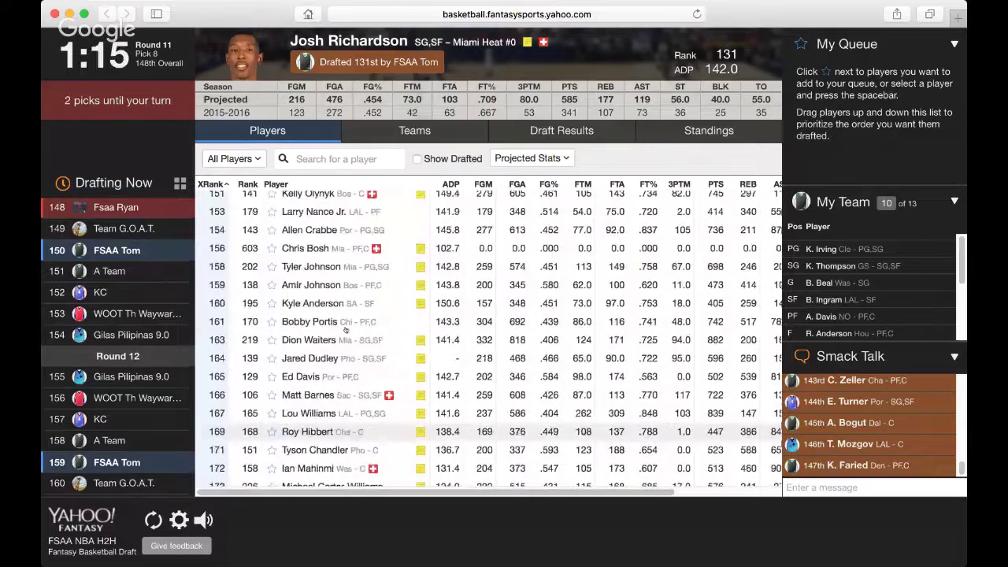
pyautogui.scroll(6, 345, 330)
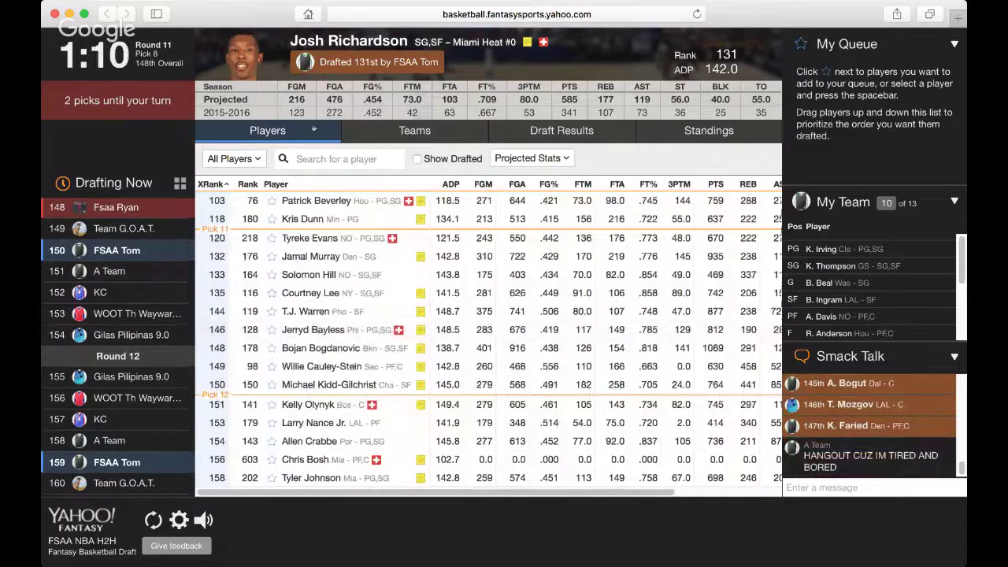
# Search the player list for "gre" and clear the search to restore the full list of available players
pyautogui.click(321, 159)
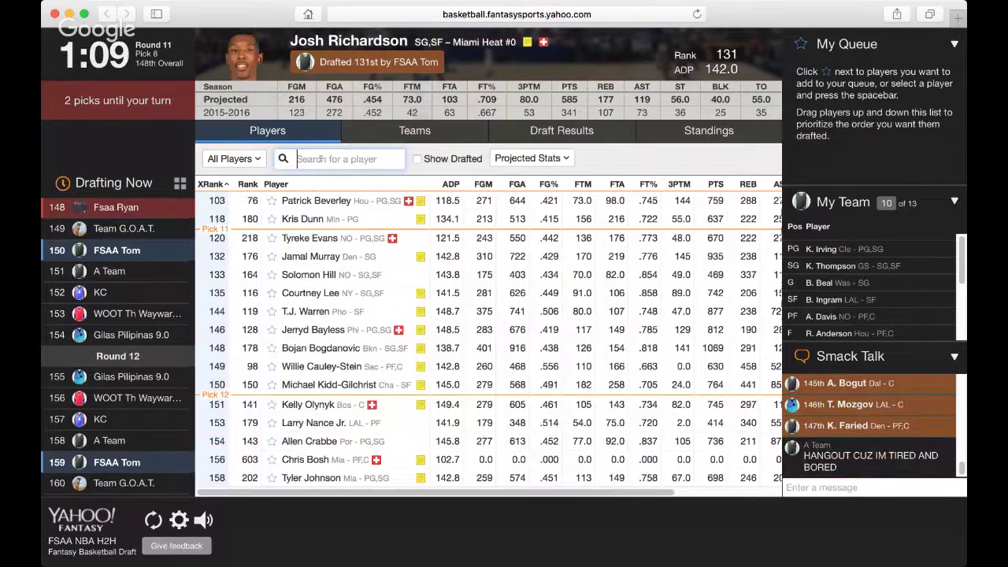
pyautogui.write('g')
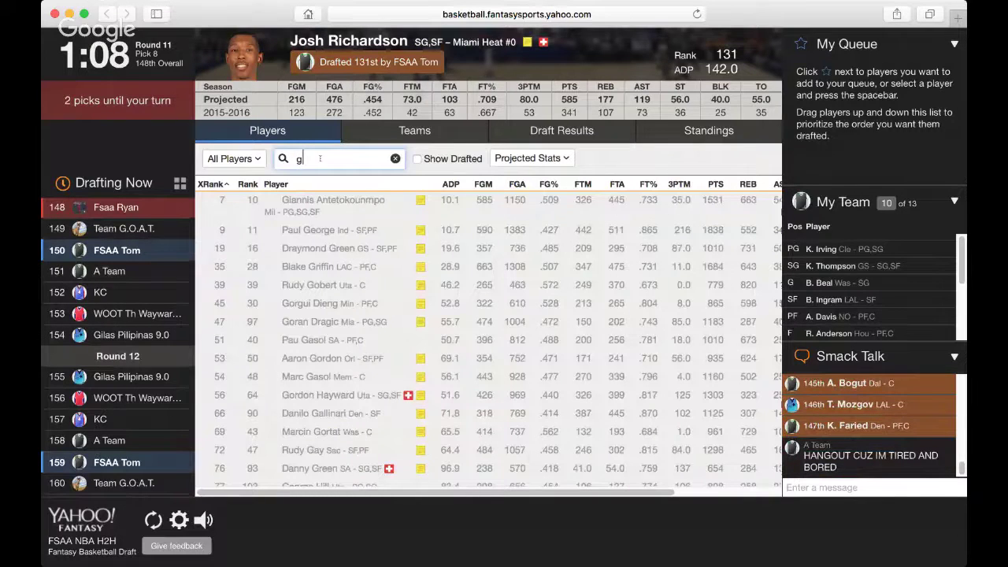
pyautogui.write('re')
pyautogui.press('Return')
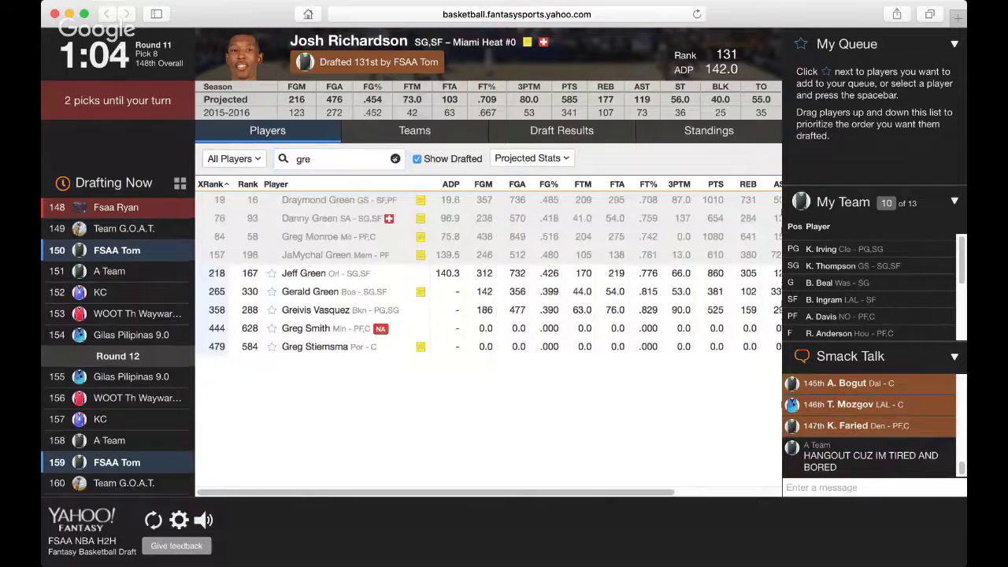
pyautogui.click(395, 158)
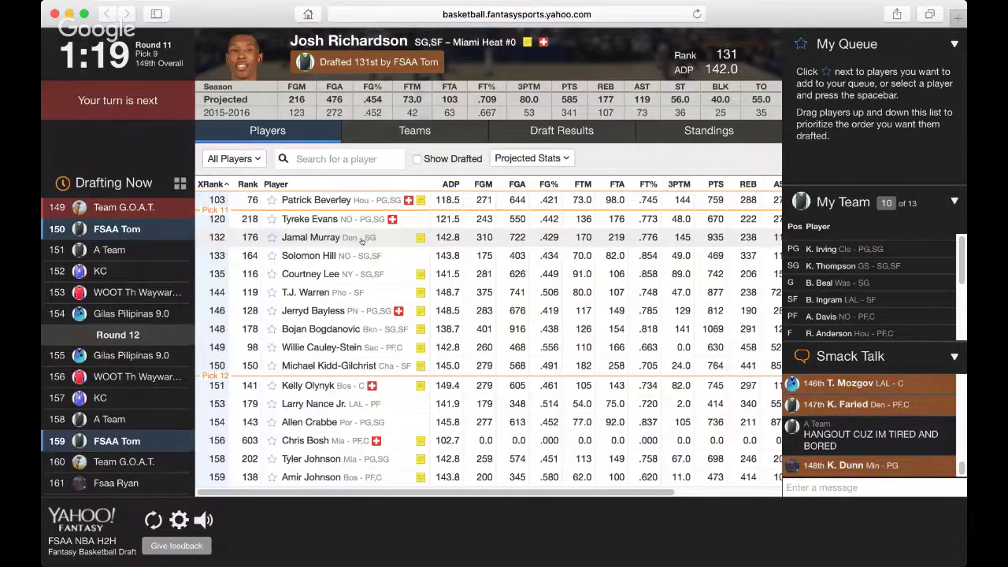
# Read the latest news note and draft advice on Jamal Murray, and close the note
pyautogui.click(409, 236)
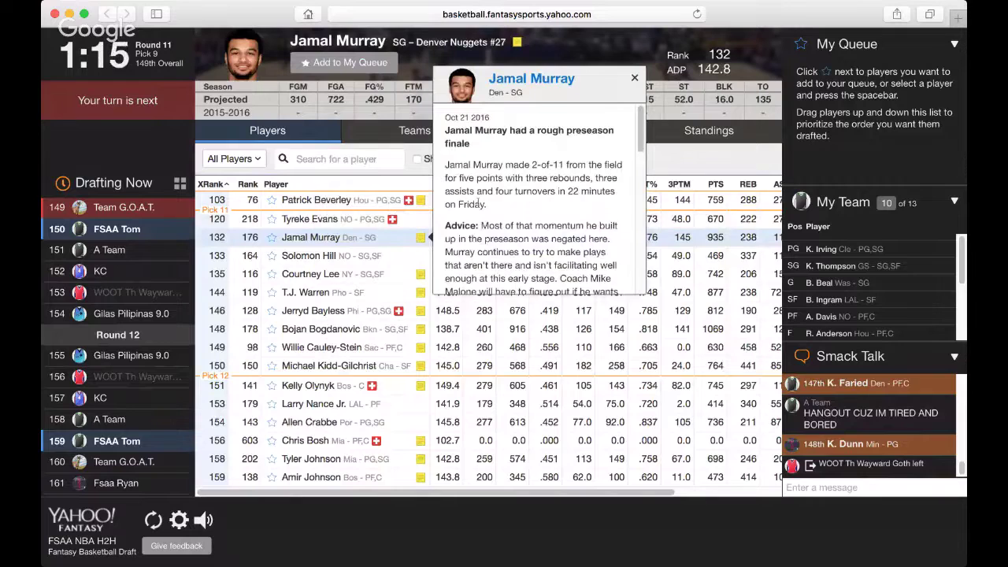
pyautogui.scroll(-5, 539, 197)
pyautogui.scroll(2, 540, 197)
pyautogui.scroll(1, 539, 196)
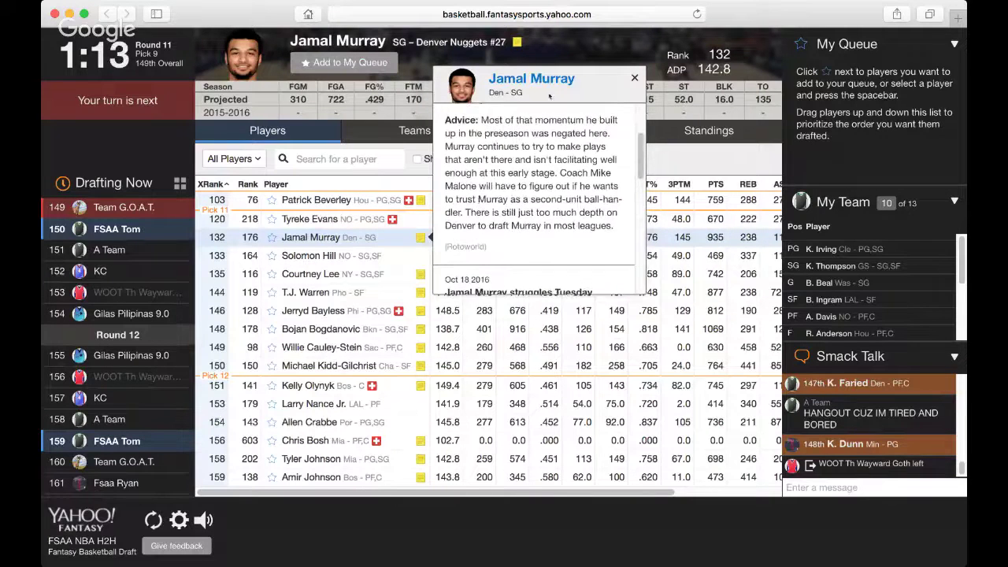
pyautogui.click(632, 78)
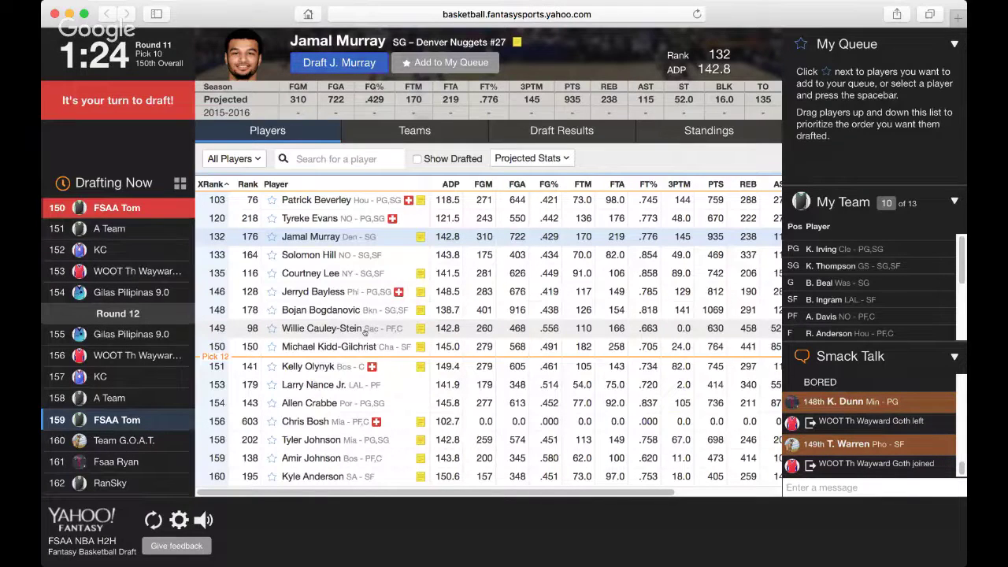
# Check Willie Cauley-Stein's stats and read his October 2016 news notes and draft advice, and close the notes
pyautogui.click(364, 331)
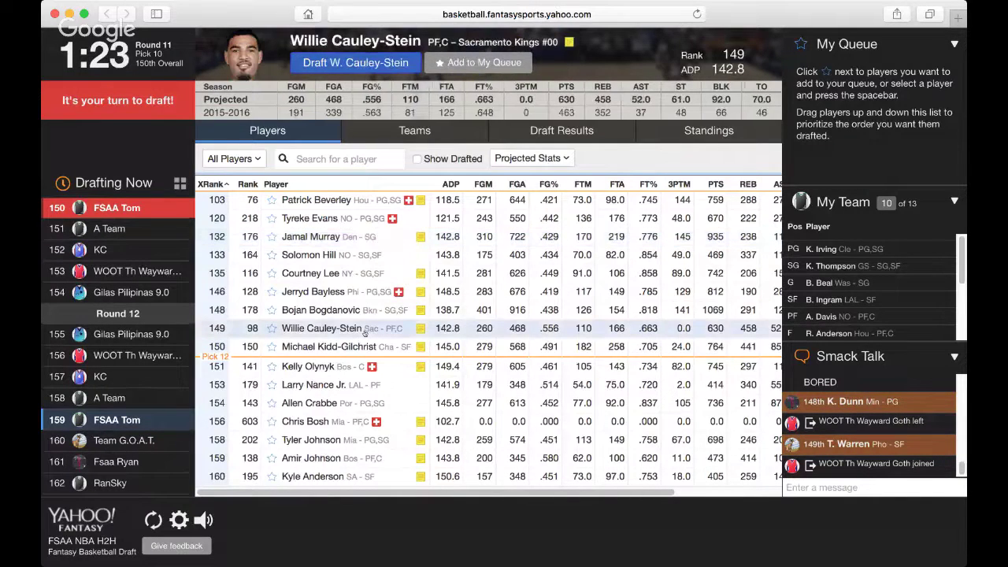
pyautogui.click(420, 331)
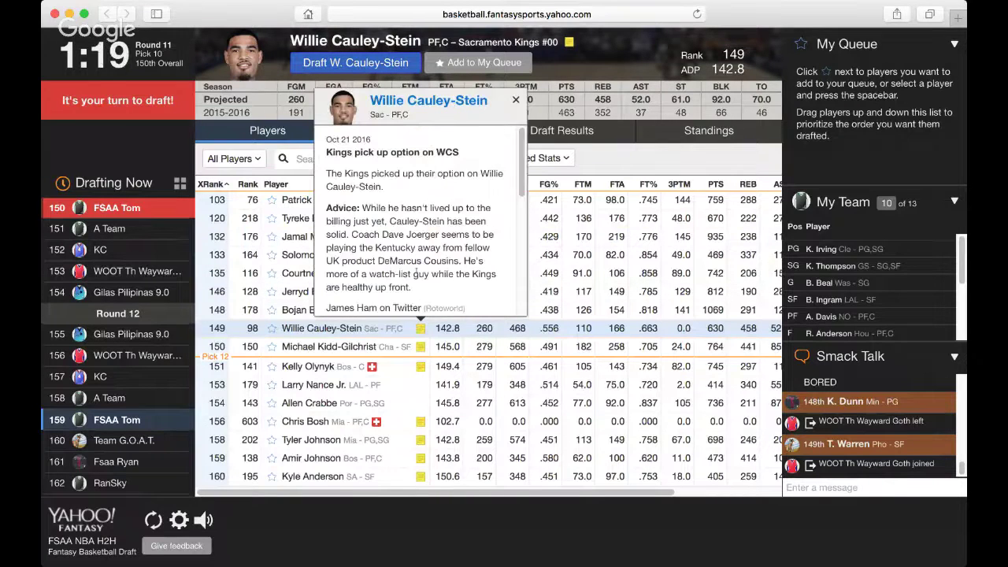
pyautogui.scroll(-2, 416, 273)
pyautogui.scroll(-1, 417, 272)
pyautogui.scroll(-2, 416, 272)
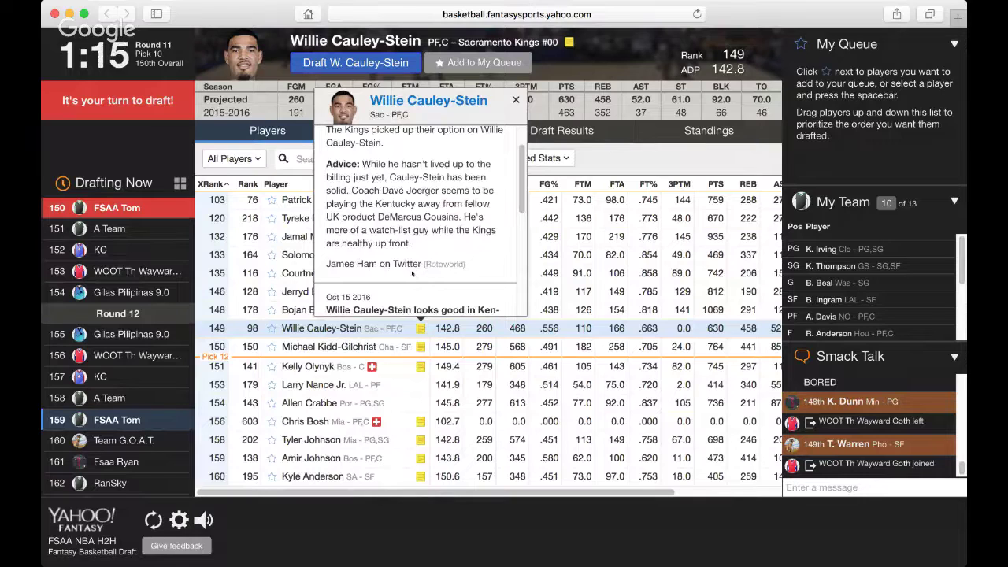
pyautogui.scroll(3, 412, 272)
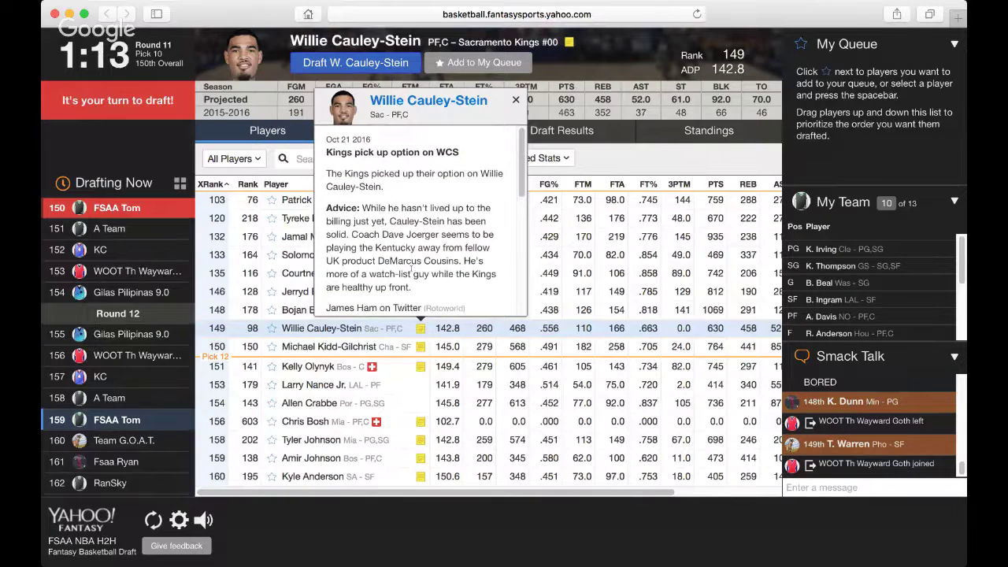
pyautogui.scroll(-6, 411, 271)
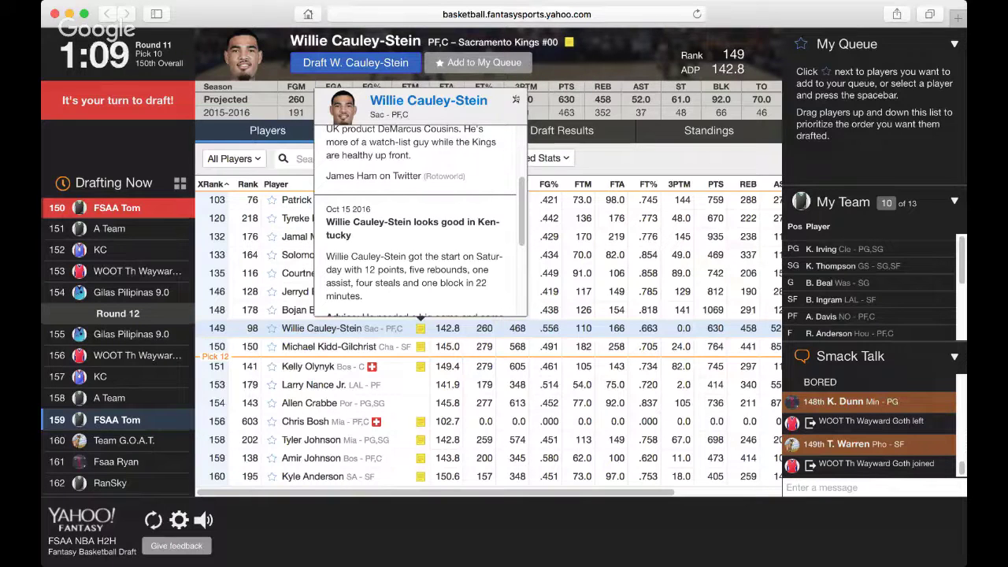
pyautogui.click(515, 100)
# Find Roy Hibbert among the lower-ranked available players and read his latest news note and draft advice
pyautogui.scroll(-3, 419, 254)
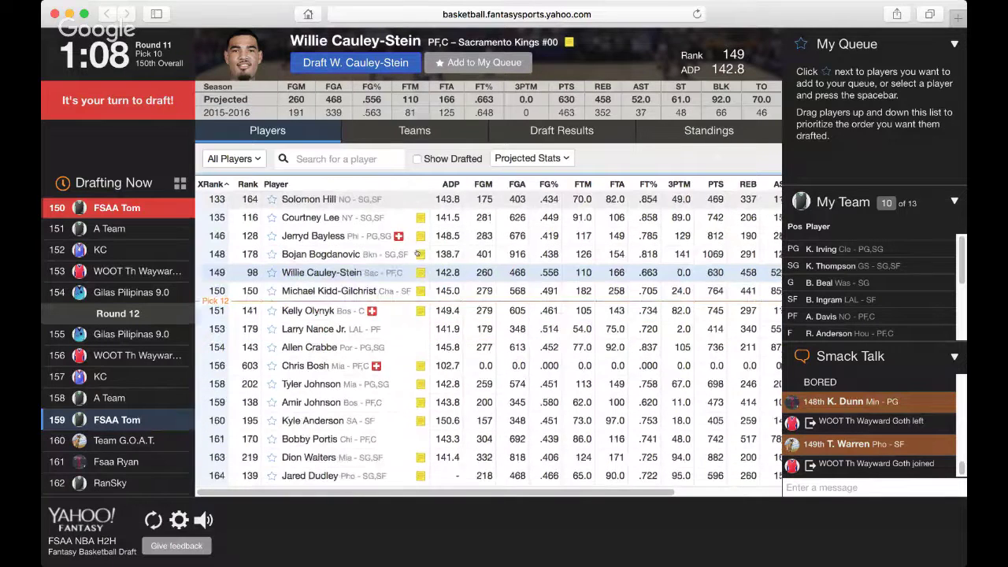
pyautogui.scroll(-2, 418, 255)
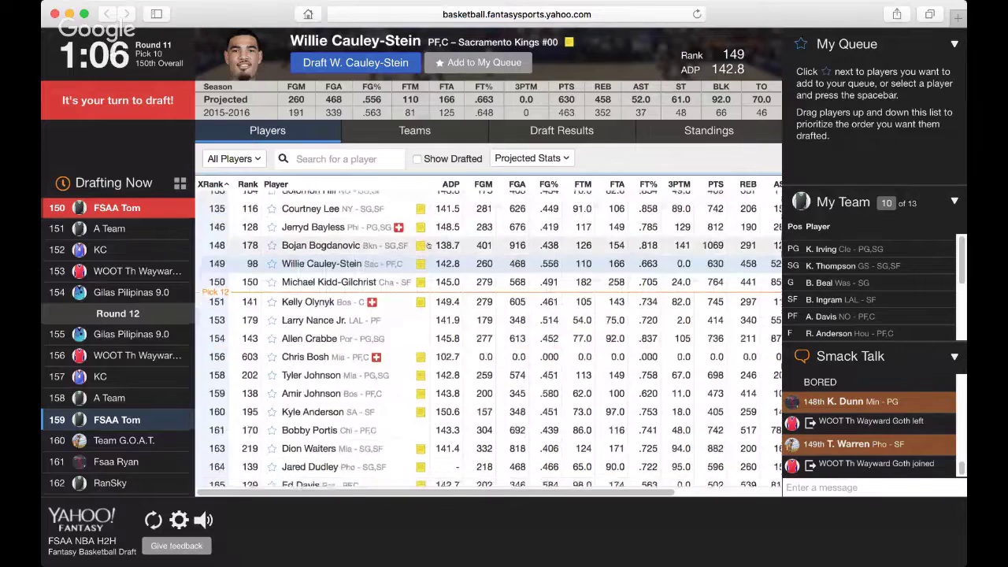
pyautogui.scroll(-5, 387, 315)
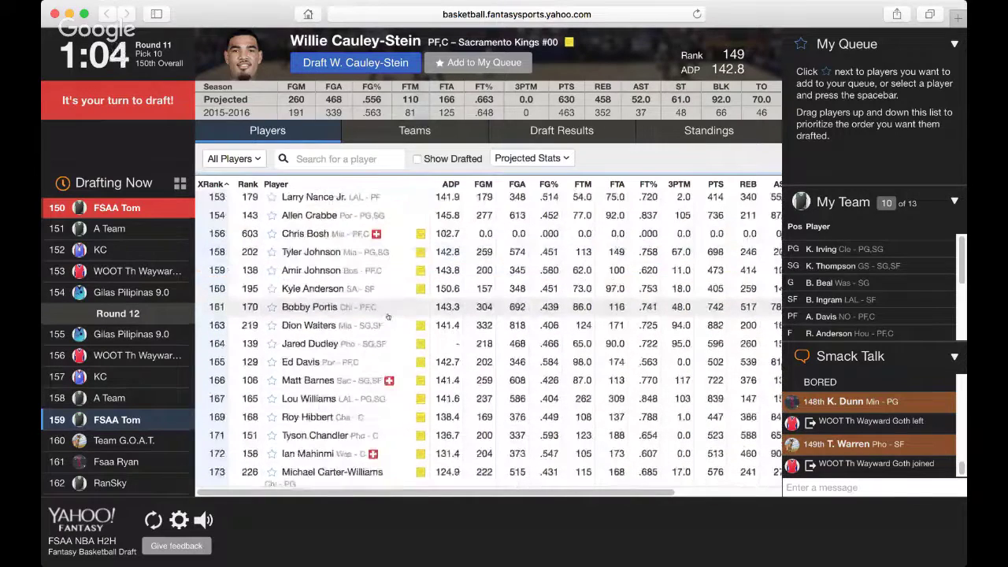
pyautogui.scroll(-4, 388, 316)
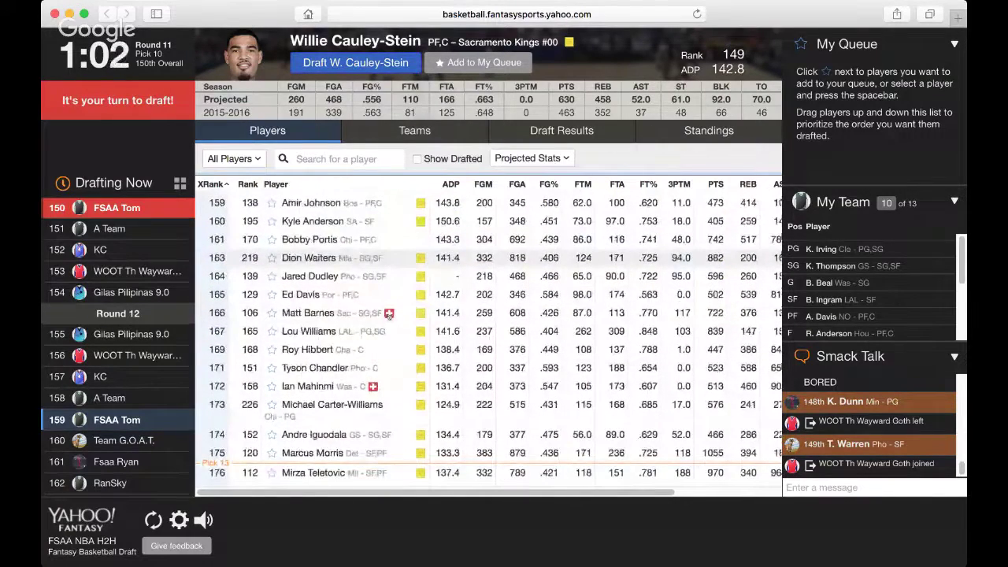
pyautogui.scroll(-1, 401, 331)
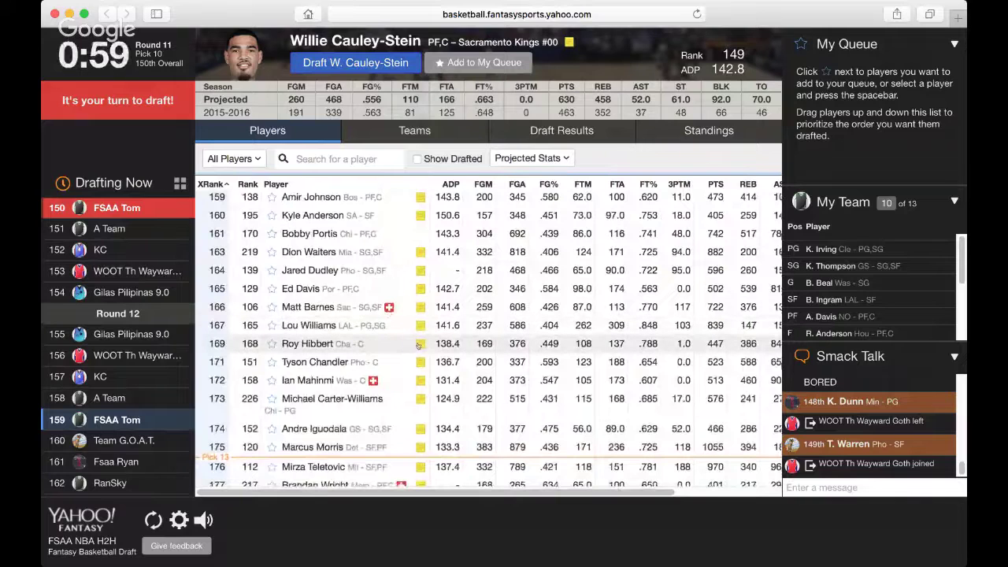
pyautogui.click(421, 346)
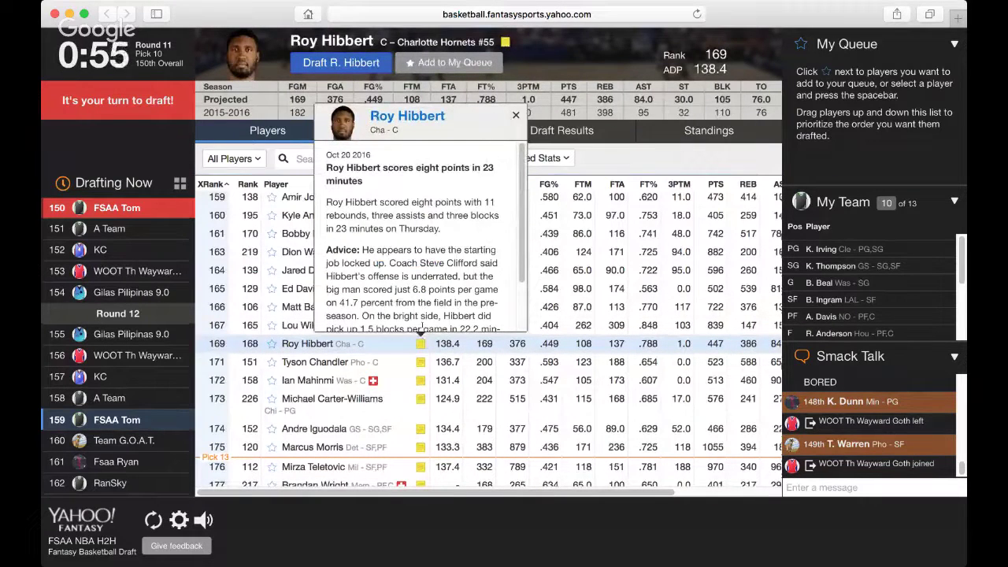
pyautogui.scroll(-3, 422, 325)
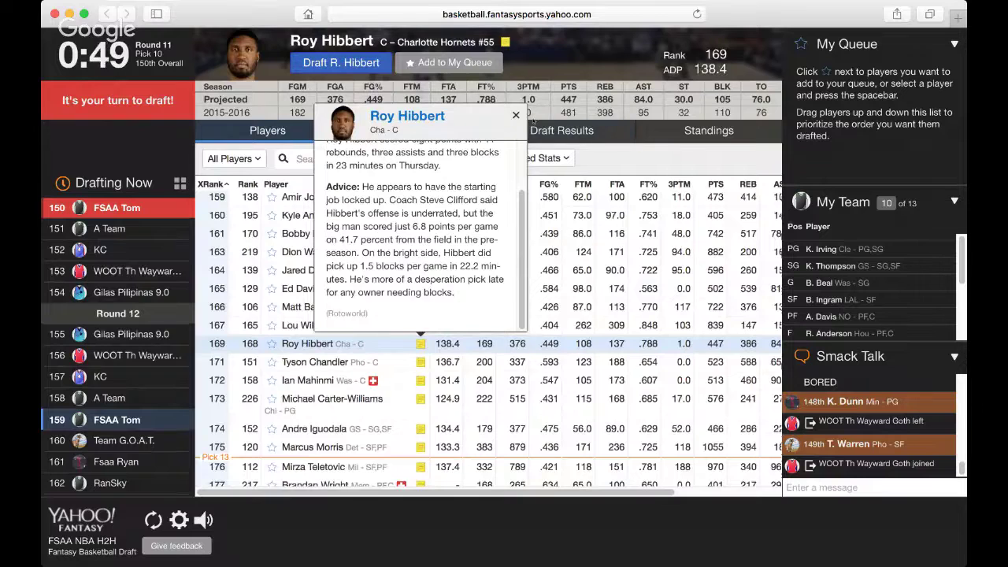
pyautogui.click(516, 114)
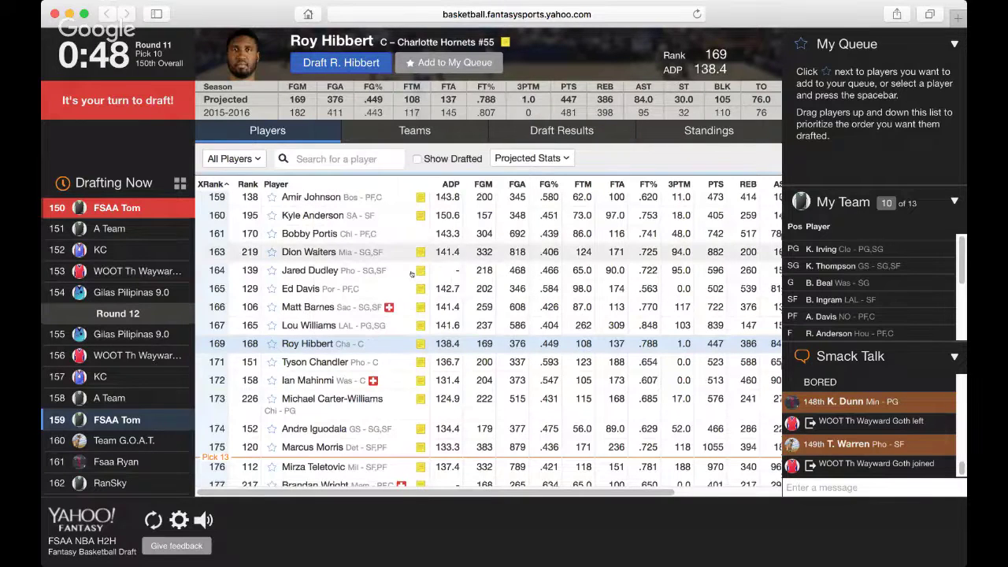
# Compare the projected stats of the available players between Patrick Beverley and about XRank 175
pyautogui.scroll(5, 411, 274)
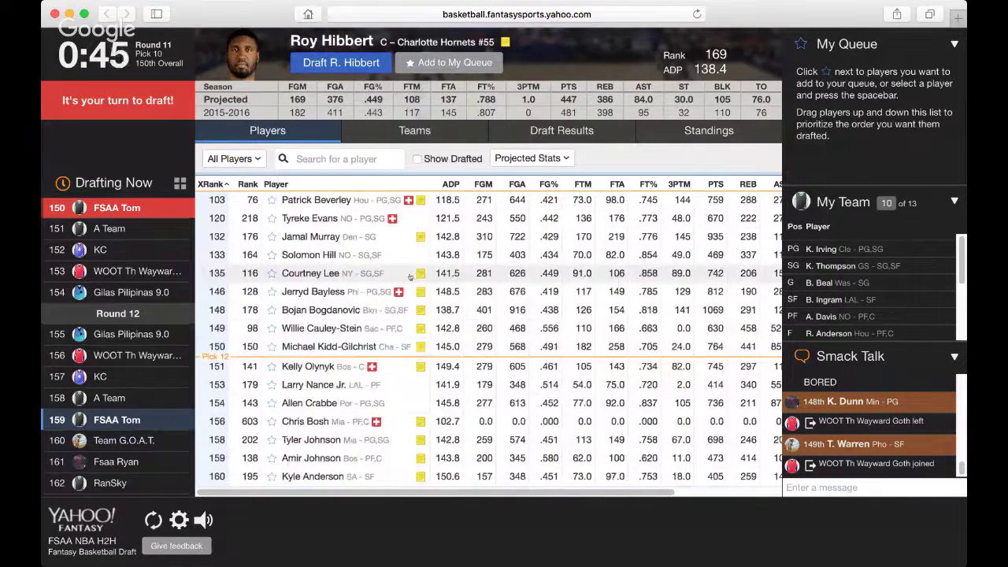
pyautogui.scroll(-5, 410, 275)
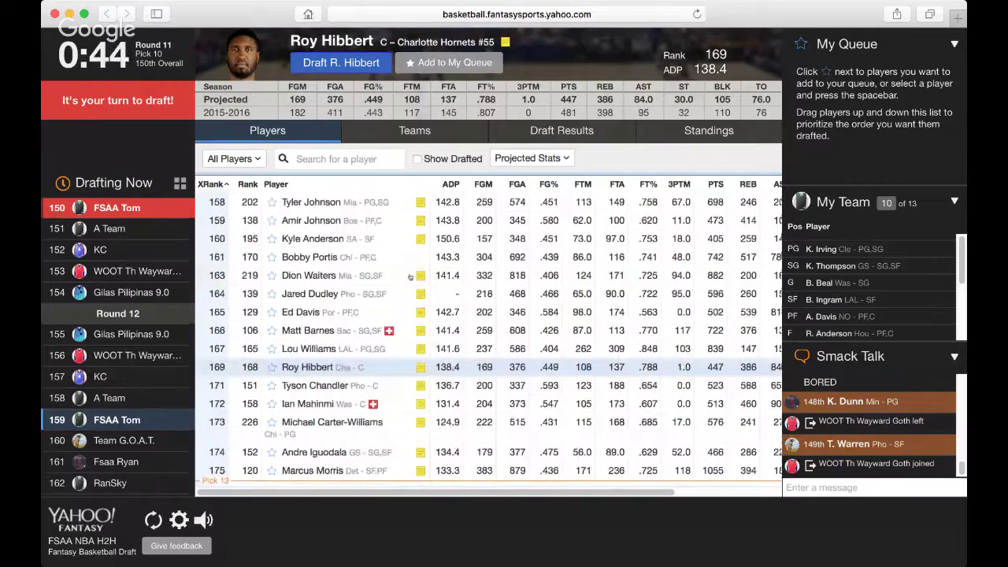
pyautogui.scroll(-1, 398, 291)
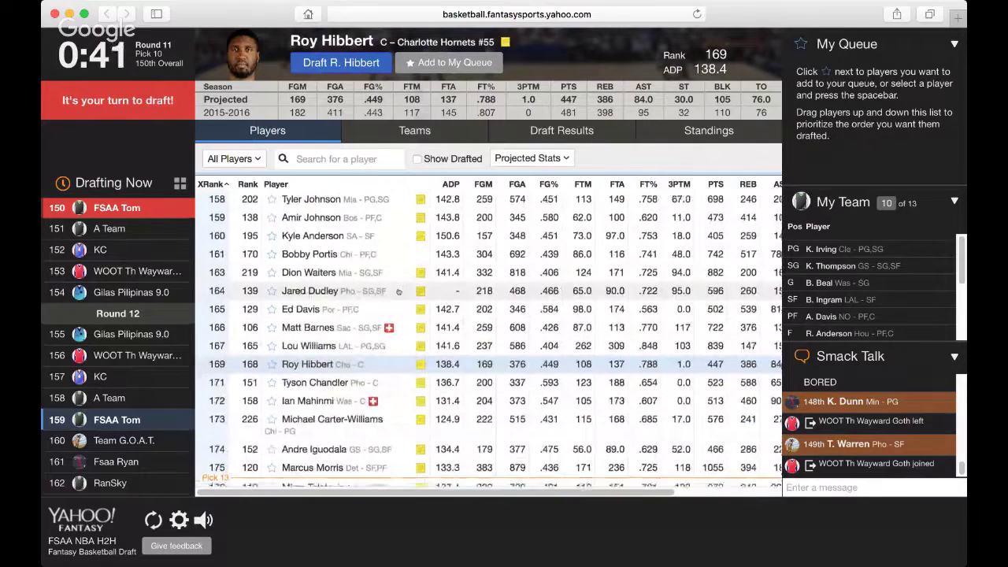
pyautogui.scroll(5, 398, 291)
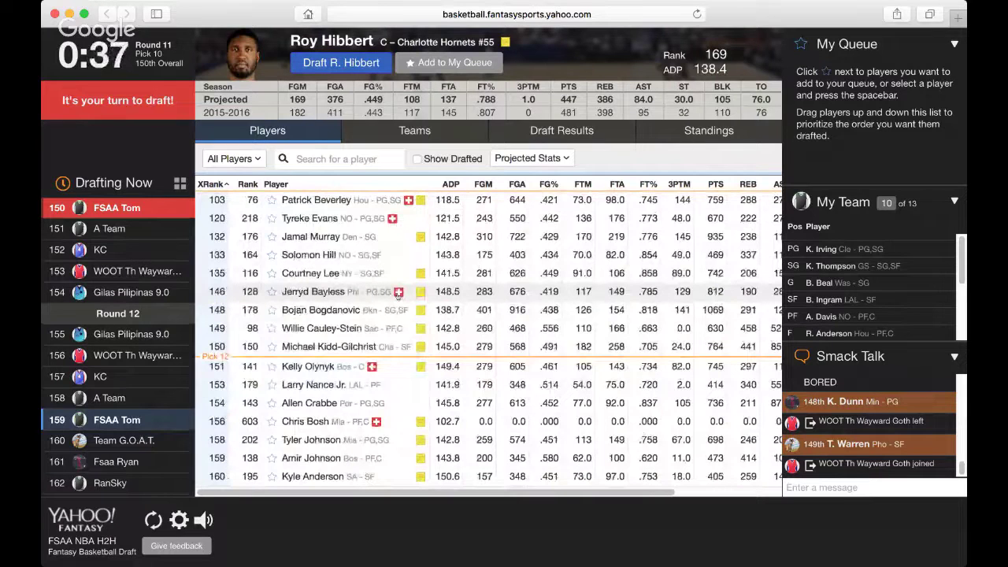
pyautogui.scroll(-1, 398, 293)
pyautogui.scroll(-4, 398, 294)
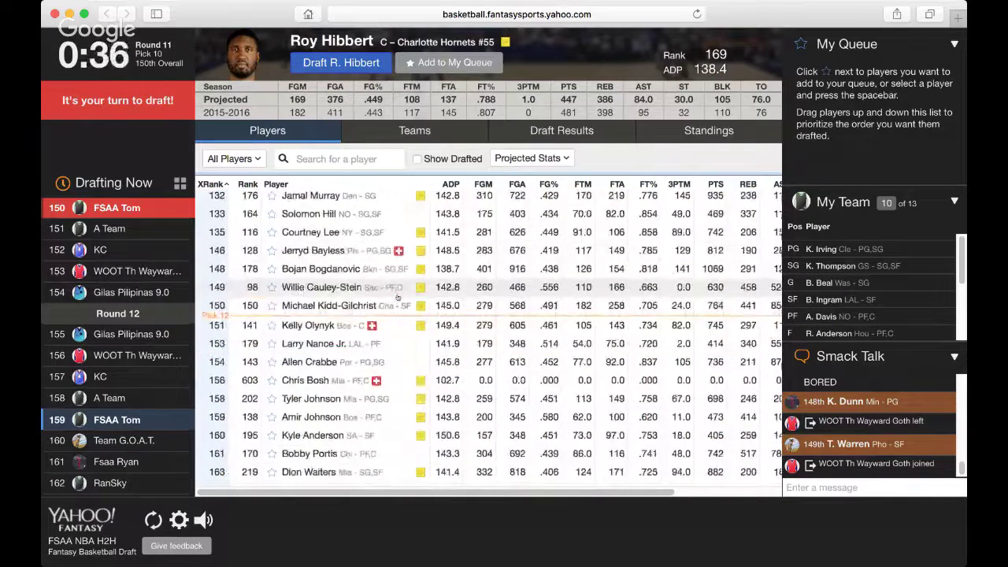
pyautogui.scroll(-2, 397, 297)
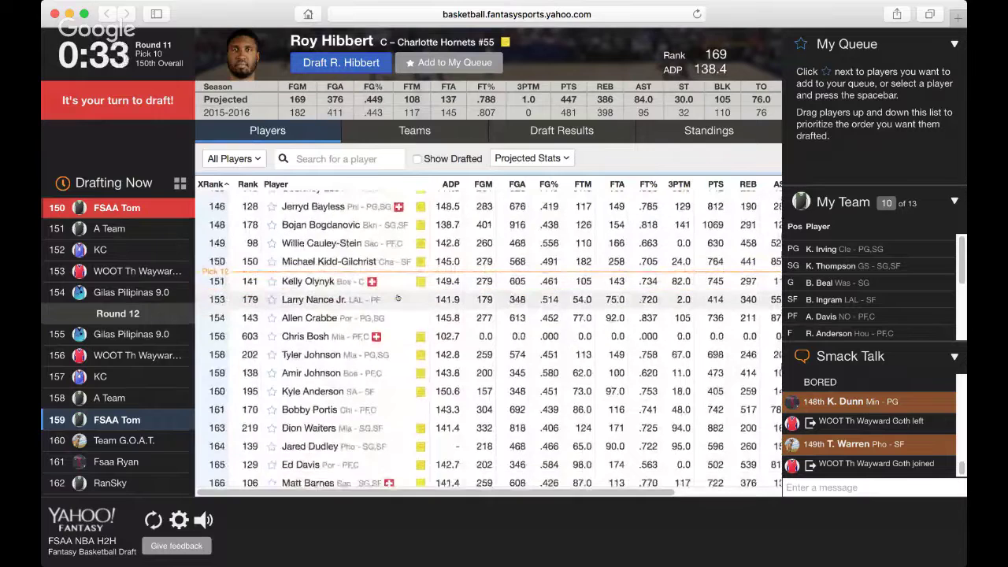
pyautogui.scroll(-2, 398, 297)
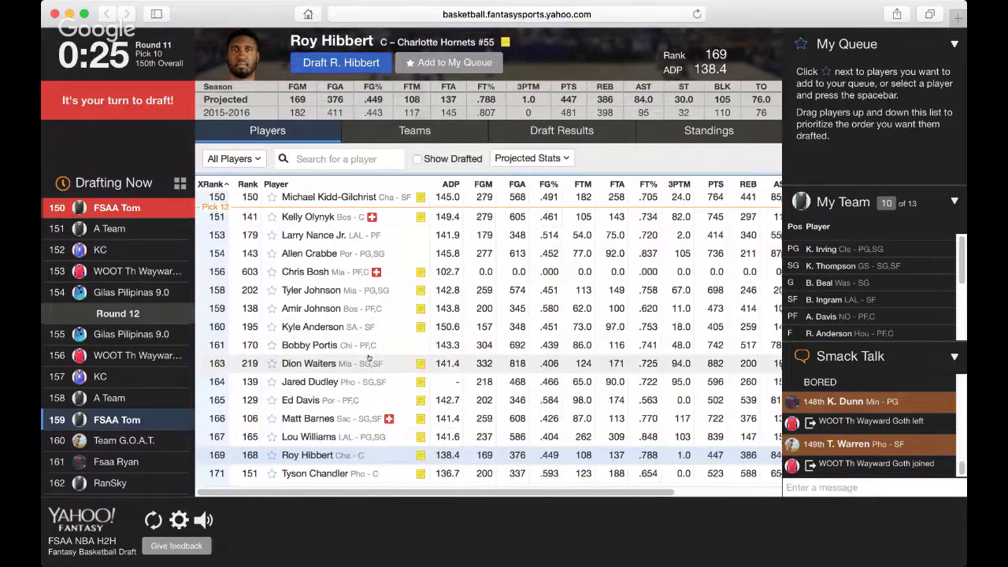
# Check Tyson Chandler's stats and read his latest news note and draft advice
pyautogui.click(358, 471)
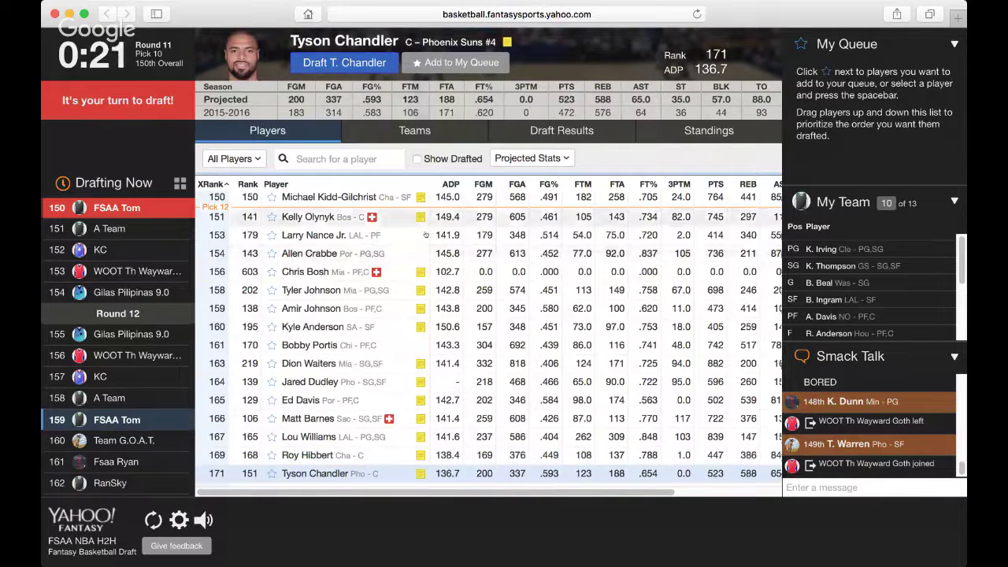
pyautogui.click(421, 474)
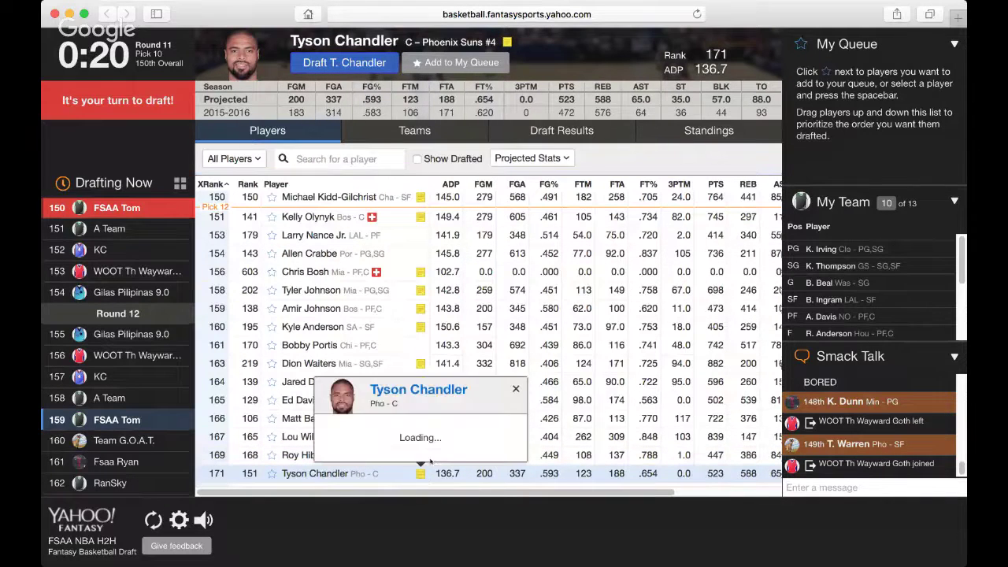
pyautogui.scroll(-2, 475, 353)
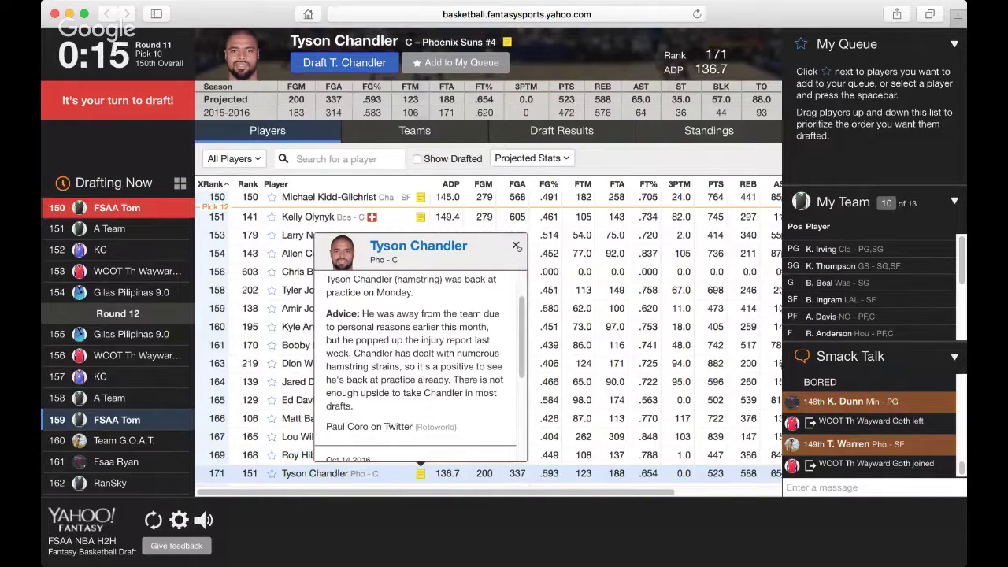
pyautogui.click(516, 244)
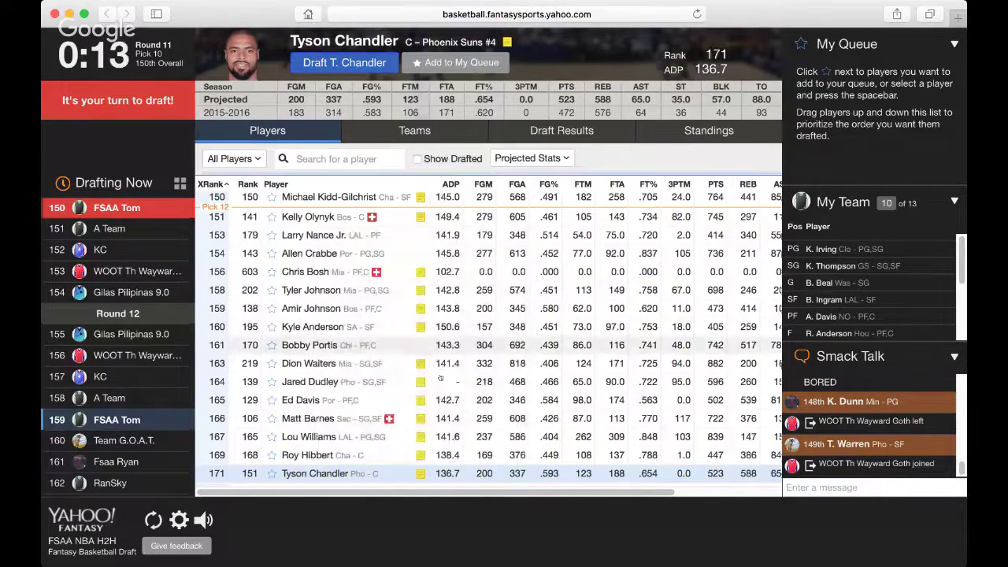
# Draft Roy Hibbert, the Charlotte Hornets center, with the 150th overall pick
pyautogui.click(358, 456)
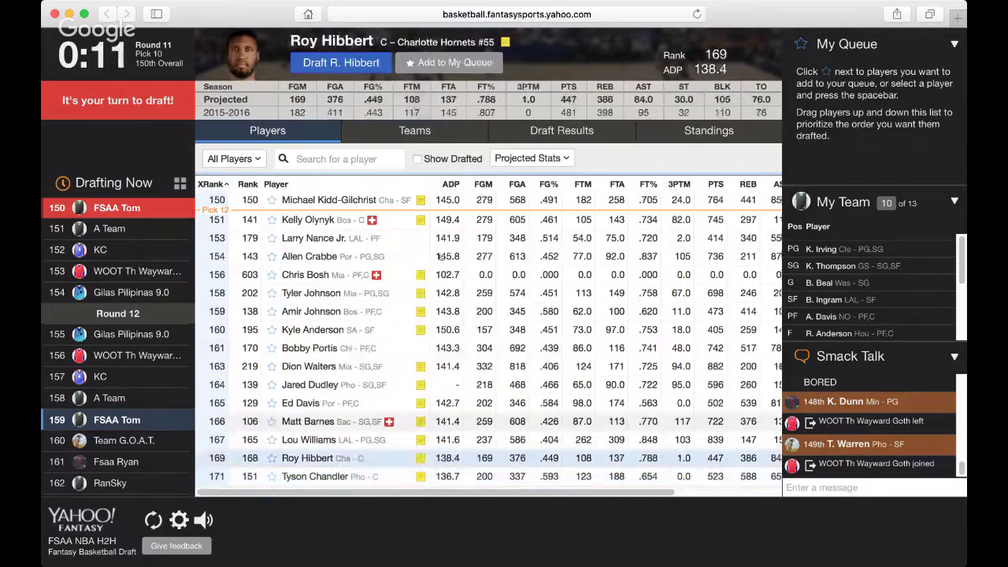
pyautogui.click(352, 63)
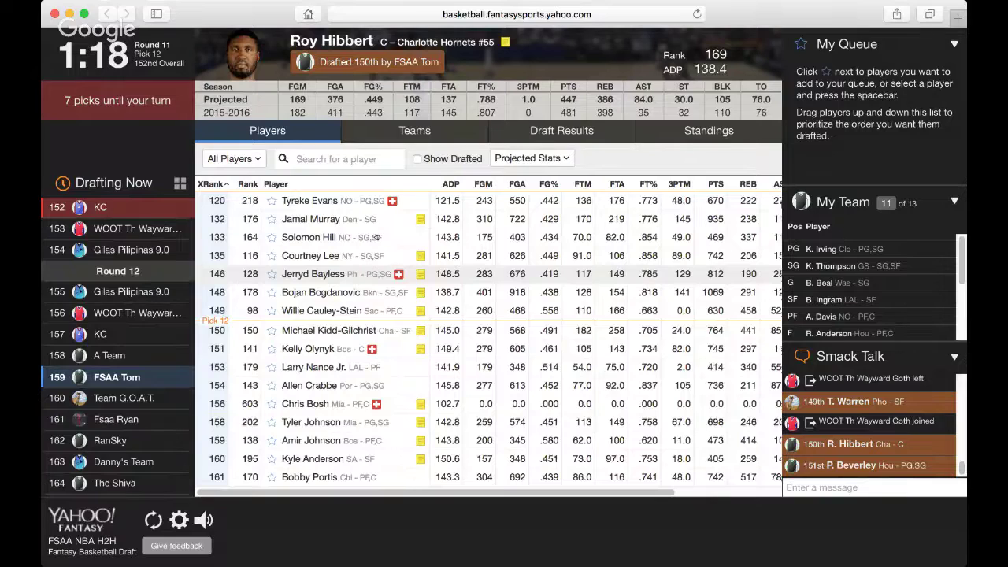
# Review the remaining available players down to about XRank 183 and return to the head of the list
pyautogui.scroll(-8, 370, 264)
pyautogui.scroll(-1, 362, 249)
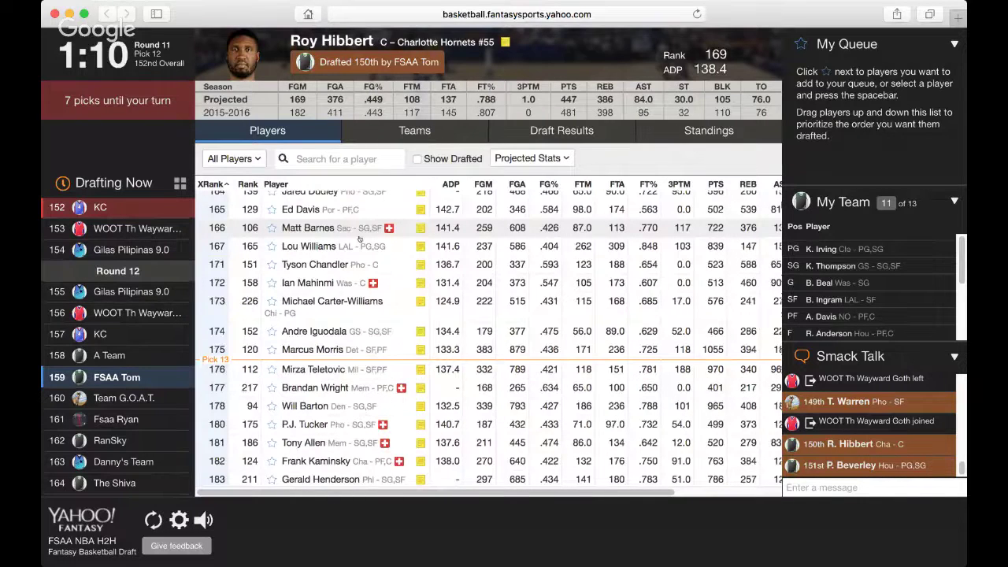
pyautogui.scroll(5, 358, 239)
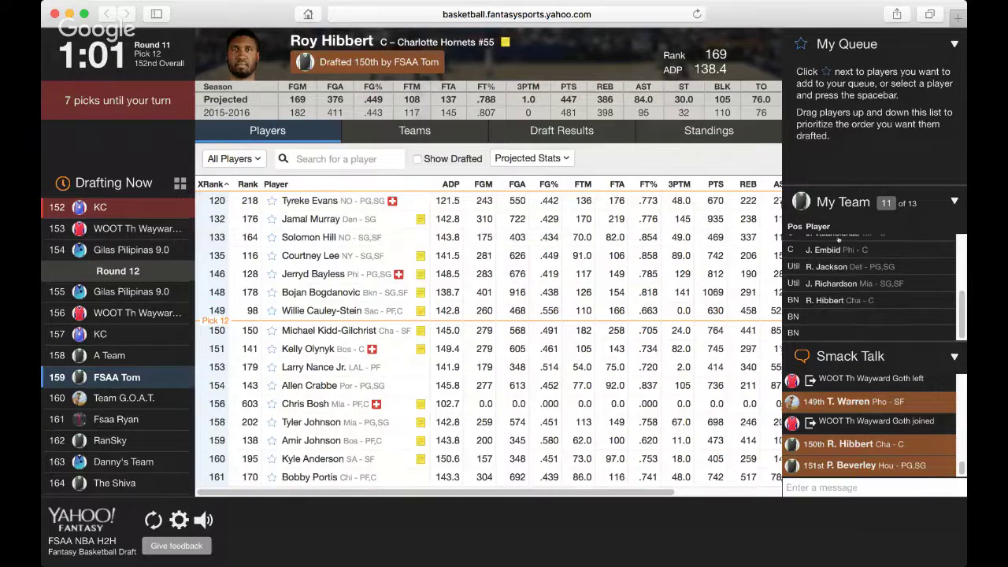
# Review the drafted roster from its bench spots back up to the starting guards
pyautogui.scroll(-3, 836, 239)
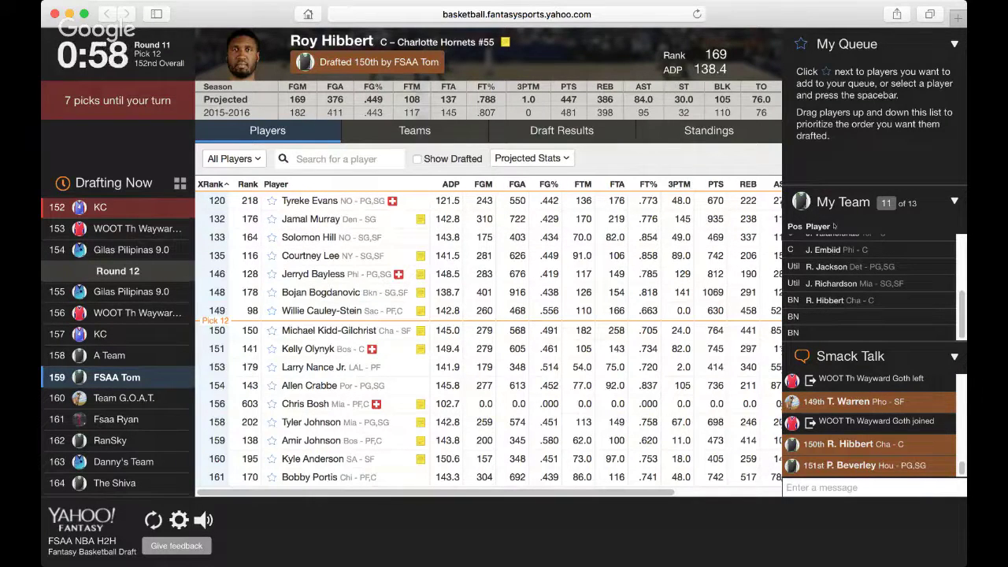
pyautogui.scroll(1, 843, 244)
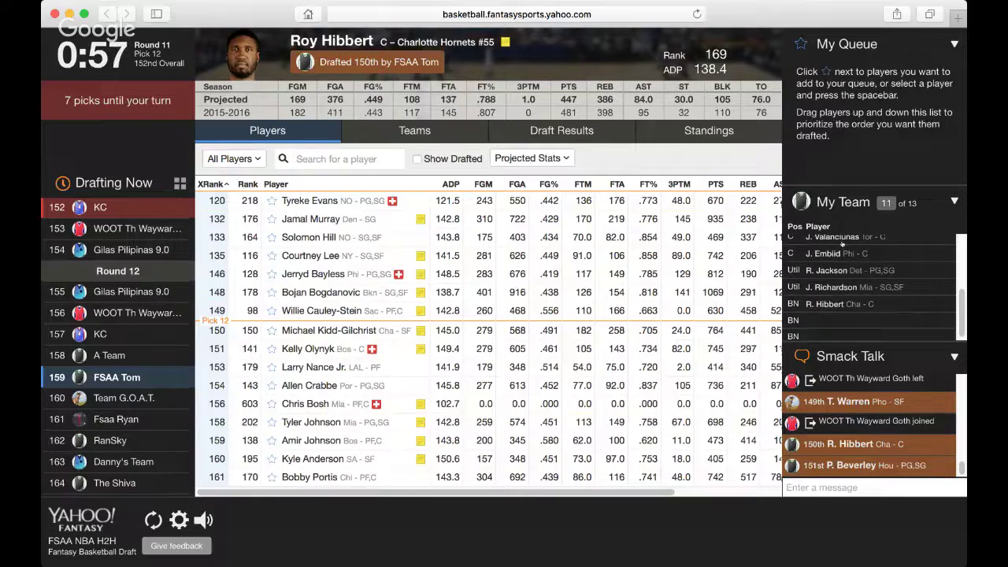
pyautogui.scroll(4, 842, 243)
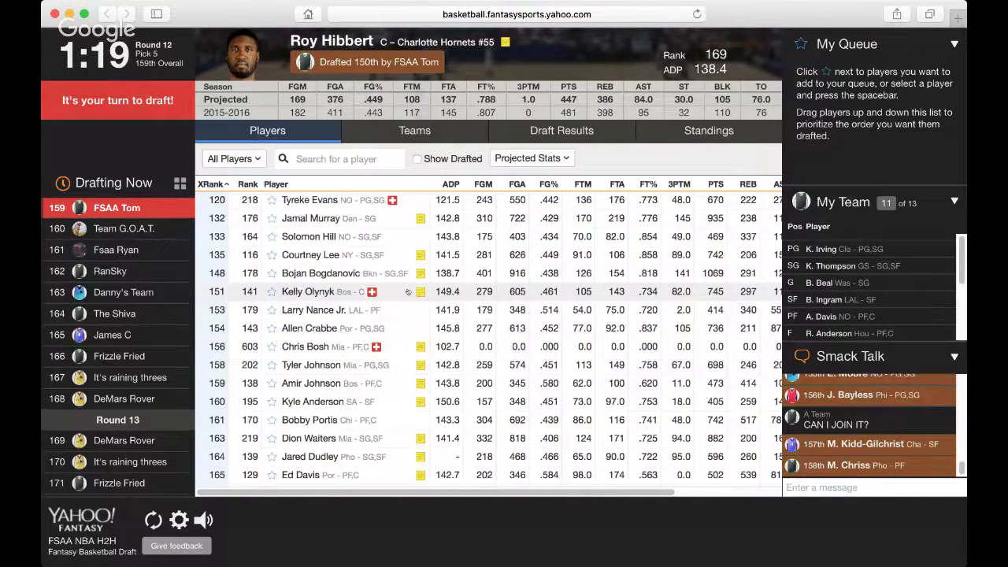
# Draft Will Barton, the Denver Nuggets SG/SF, with the 159th overall pick
pyautogui.scroll(-1, 408, 291)
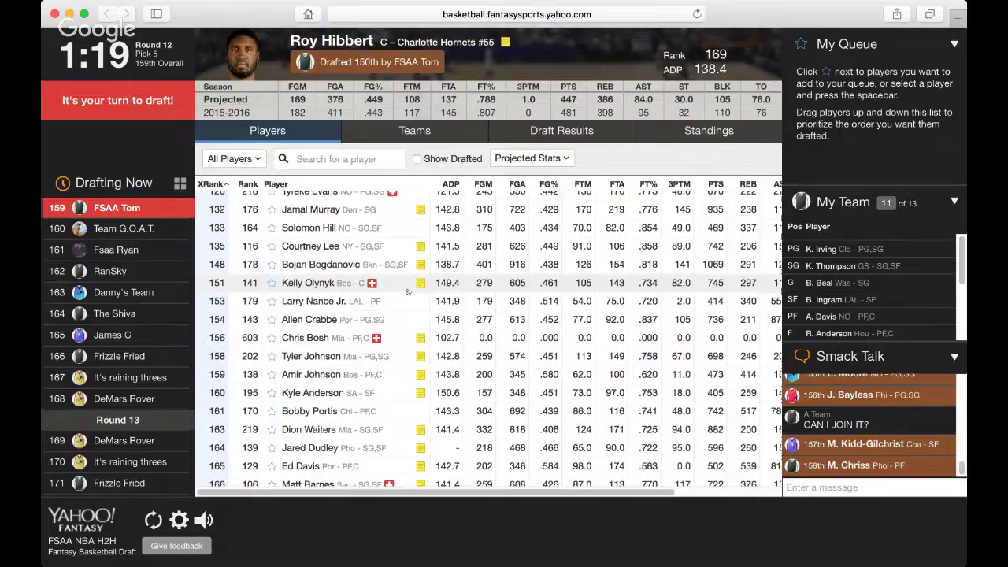
pyautogui.scroll(-5, 408, 291)
pyautogui.scroll(-3, 408, 292)
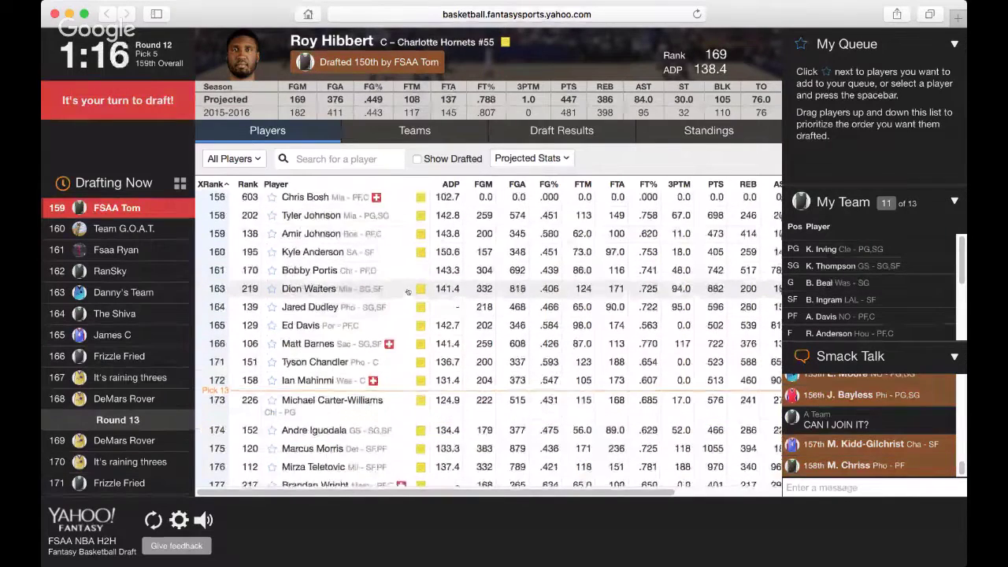
pyautogui.scroll(-2, 407, 292)
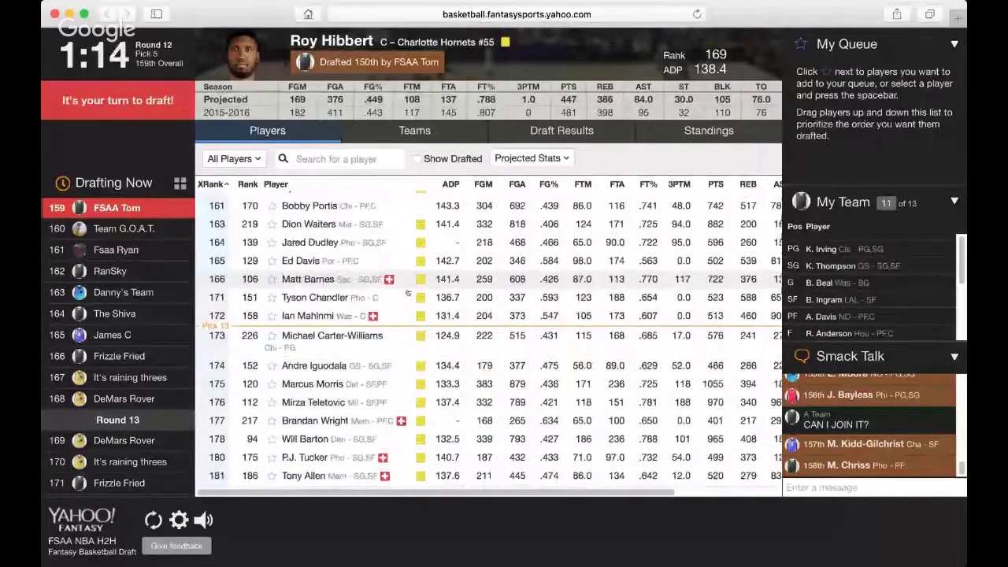
pyautogui.click(352, 447)
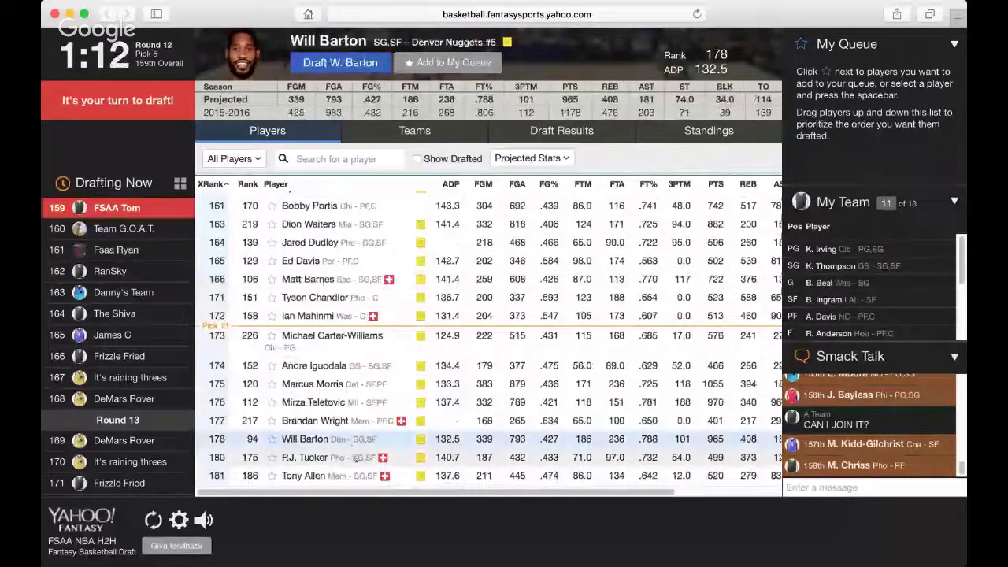
pyautogui.click(359, 63)
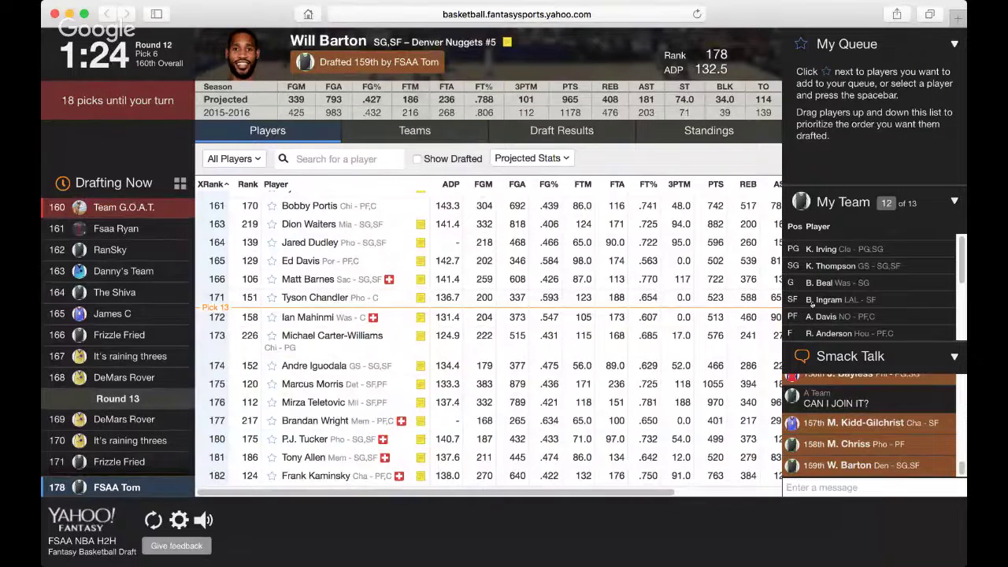
# Review the drafted roster between the starting guards and the bench spots, and return to the head of the available players
pyautogui.scroll(-5, 811, 305)
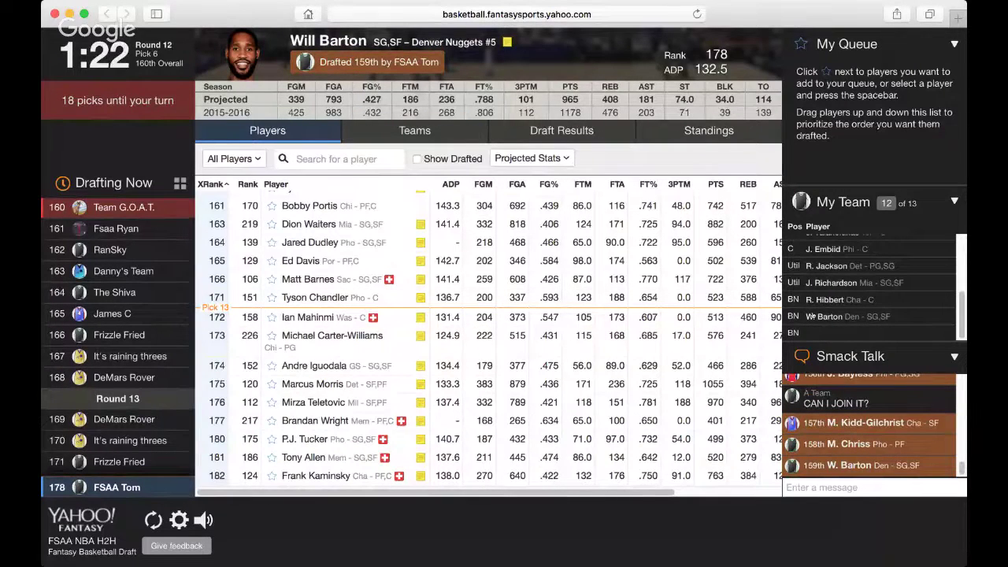
pyautogui.scroll(3, 811, 315)
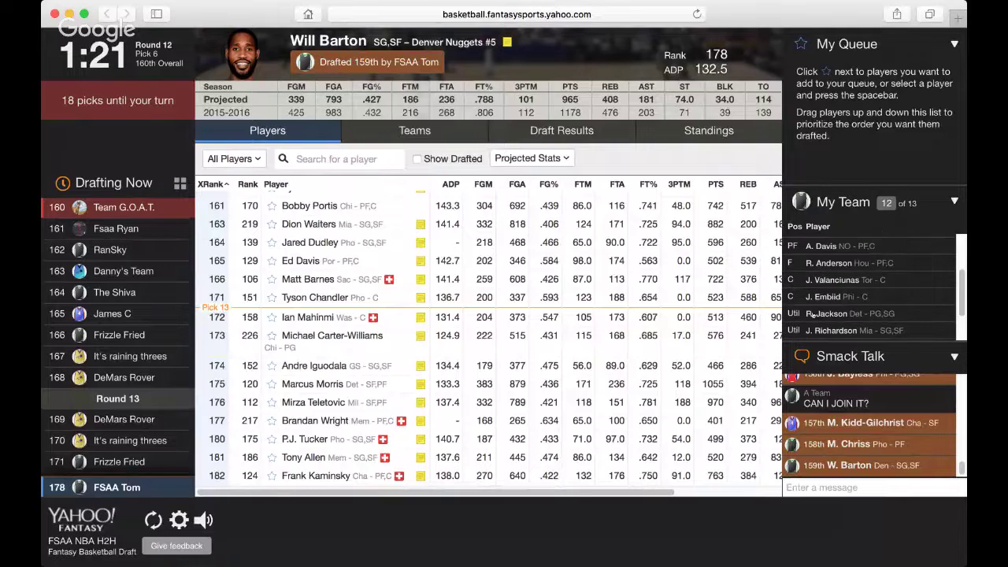
pyautogui.scroll(1, 811, 314)
pyautogui.scroll(1, 811, 315)
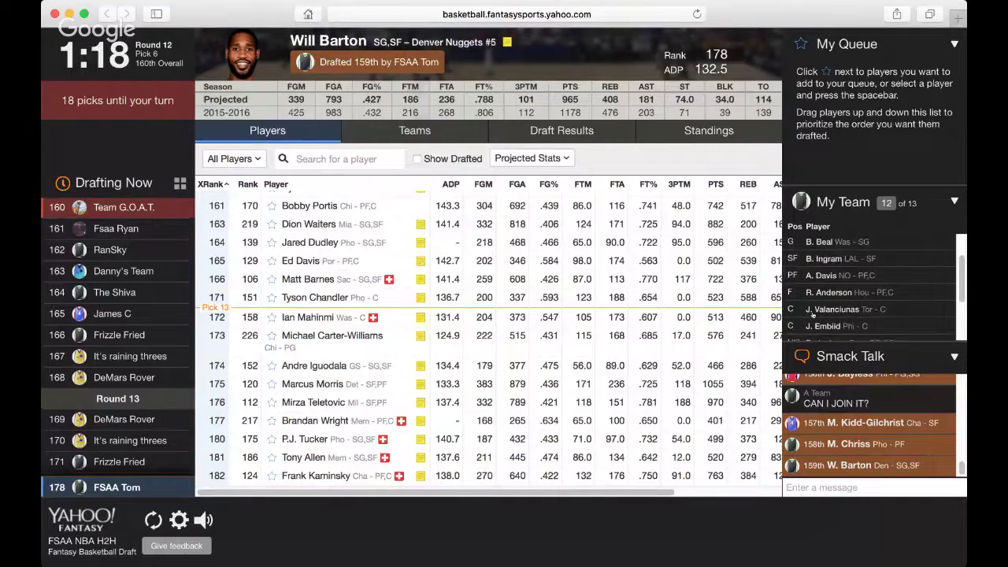
pyautogui.scroll(1, 811, 311)
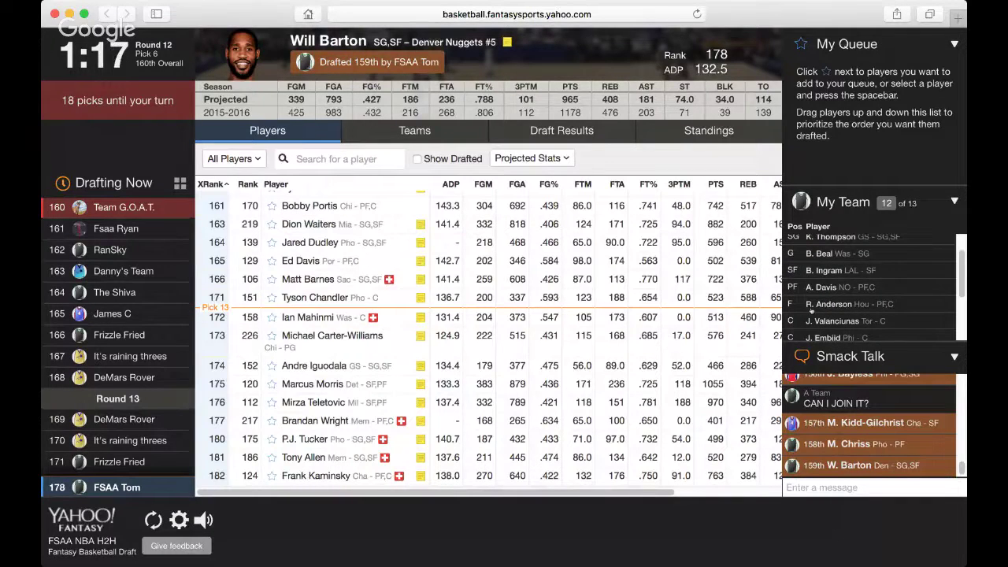
pyautogui.scroll(-1, 811, 311)
pyautogui.scroll(-1, 810, 312)
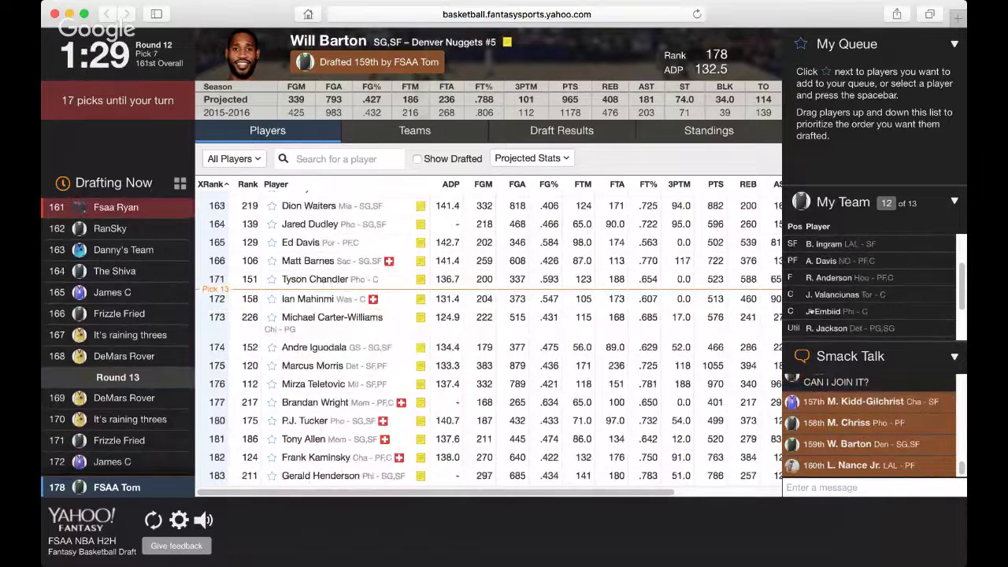
pyautogui.scroll(3, 810, 311)
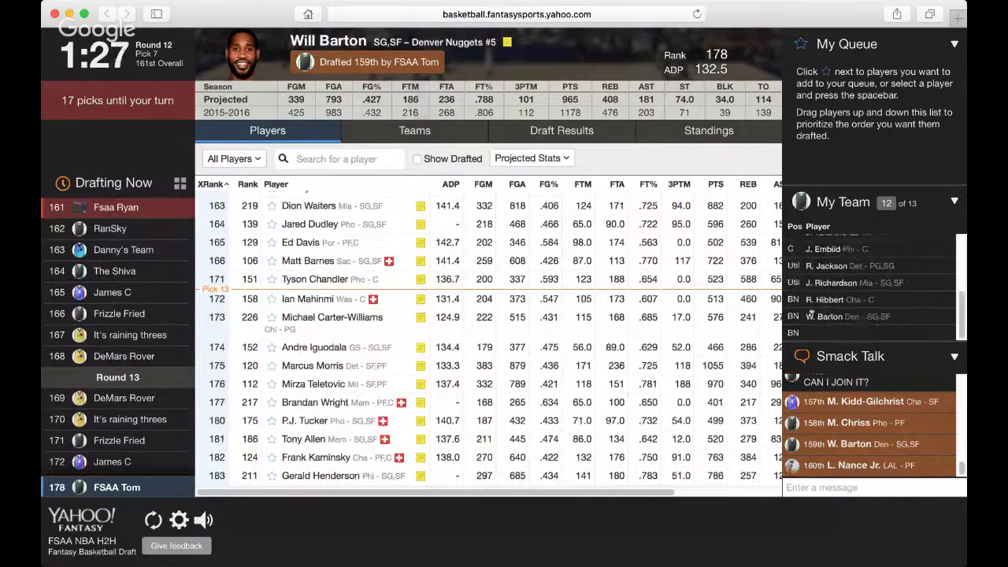
pyautogui.scroll(-5, 811, 312)
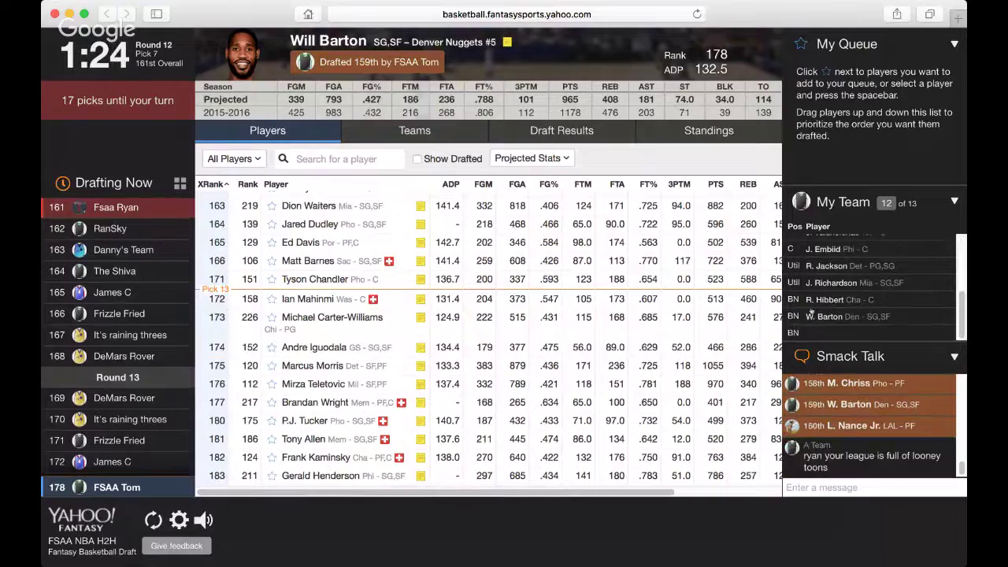
pyautogui.scroll(5, 811, 314)
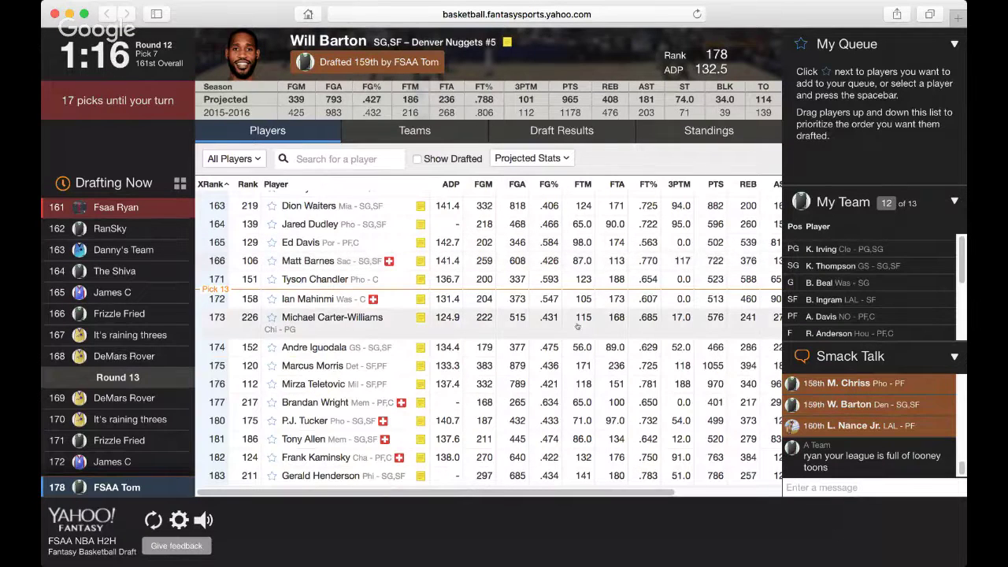
pyautogui.scroll(5, 579, 328)
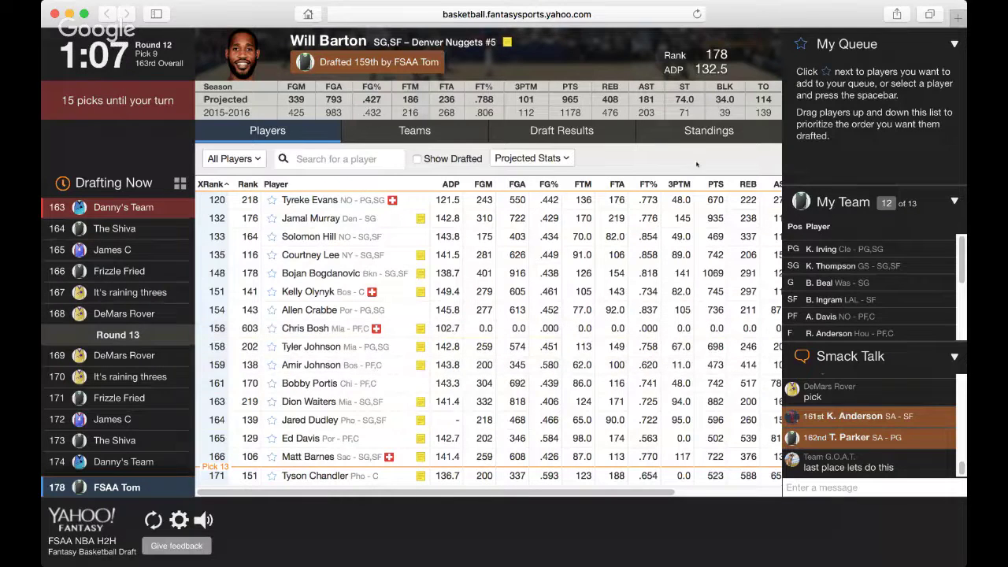
# Check the projected league standings and inspect the roster of WOOT Th Wayward Goth before returning to the available players
pyautogui.click(706, 131)
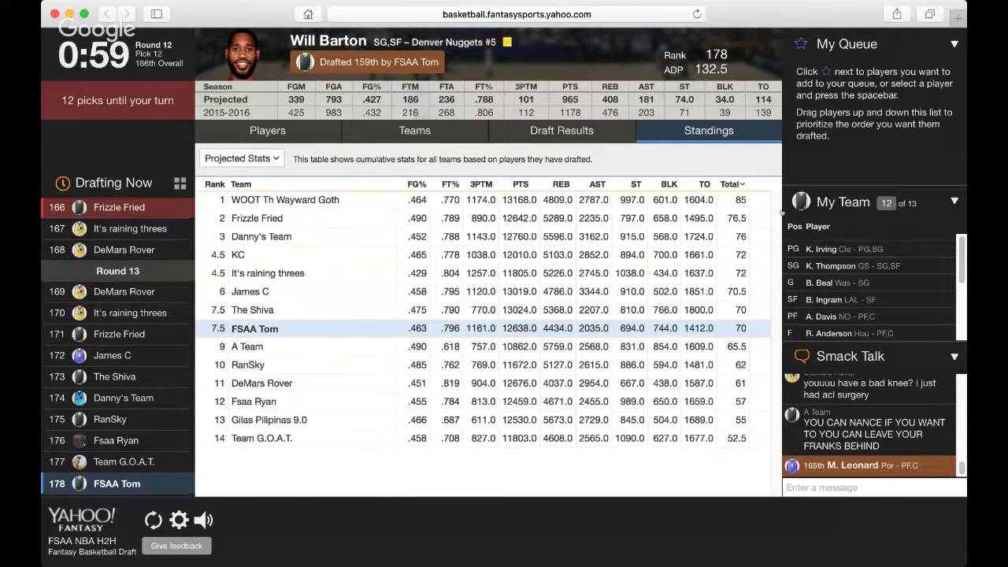
pyautogui.click(515, 201)
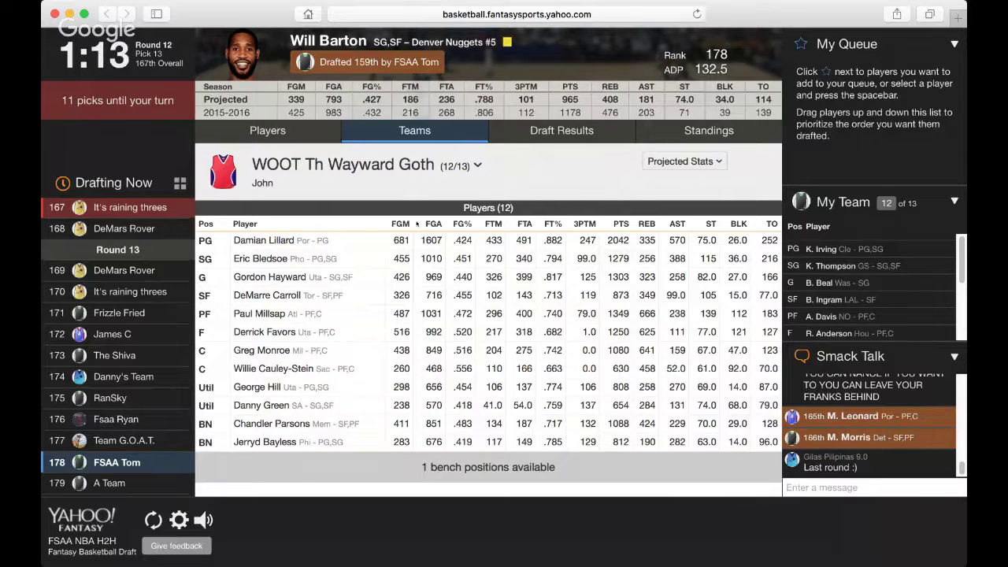
pyautogui.click(269, 134)
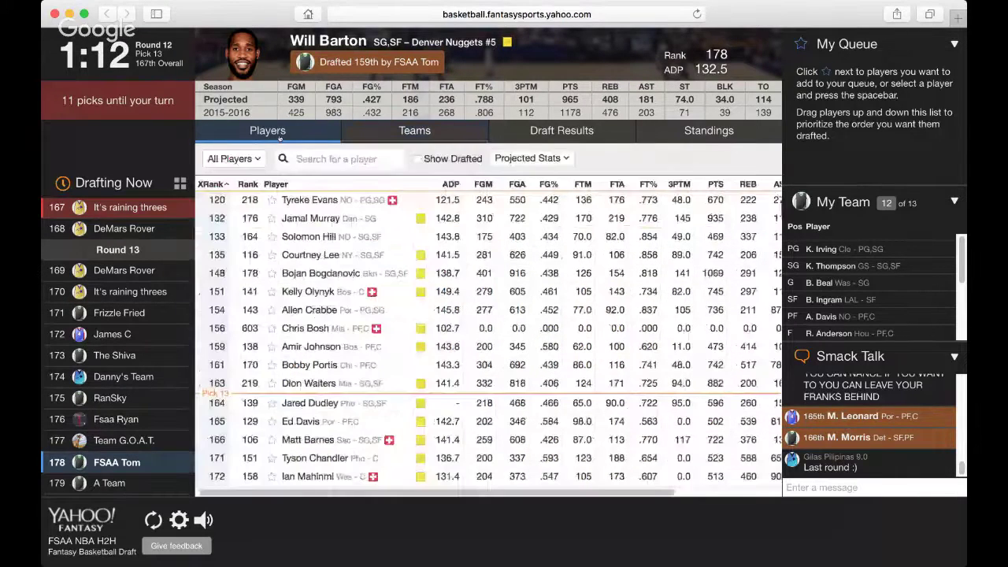
# Recheck the projected standings and look through the available players down to about XRank 186
pyautogui.click(730, 136)
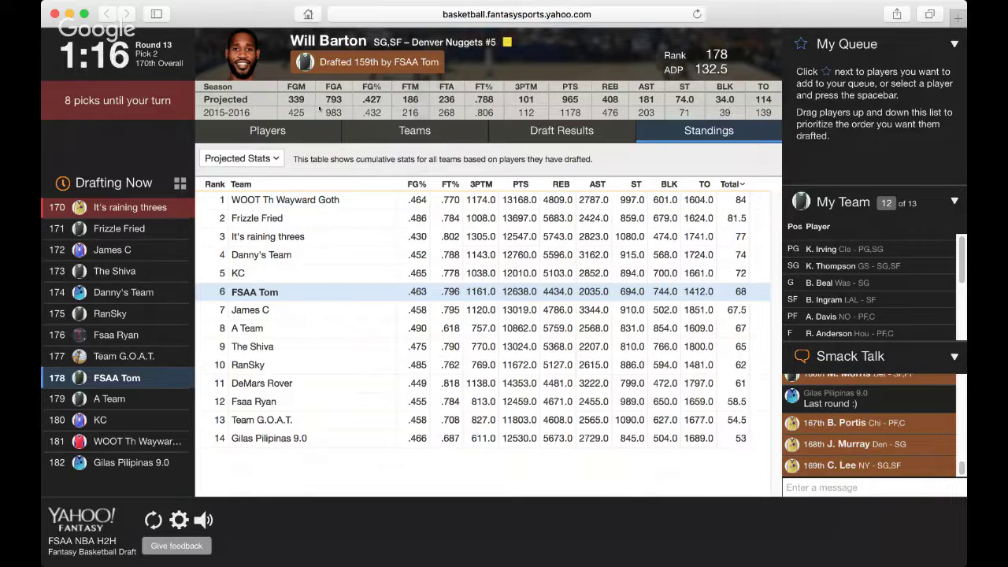
pyautogui.click(301, 134)
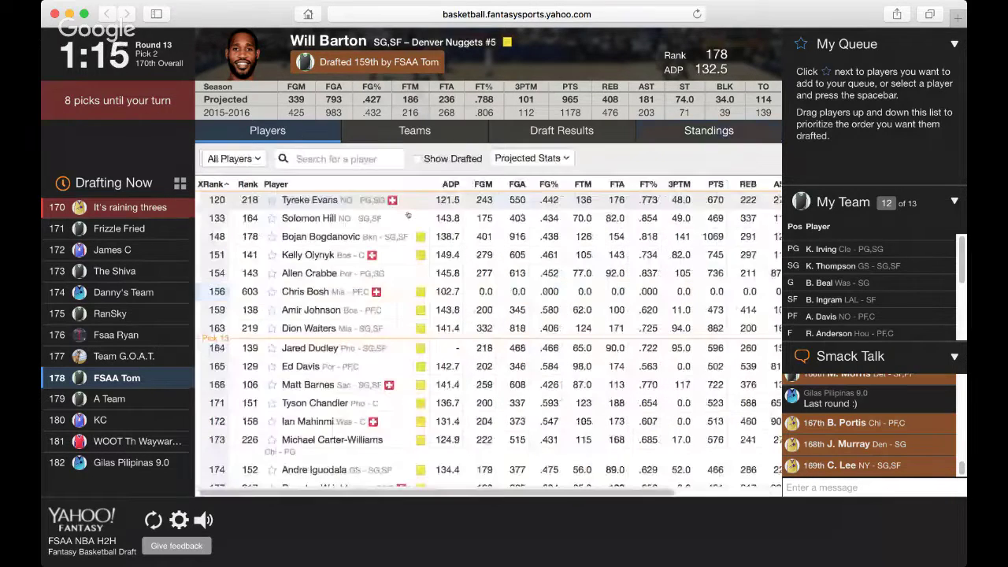
pyautogui.scroll(-3, 472, 228)
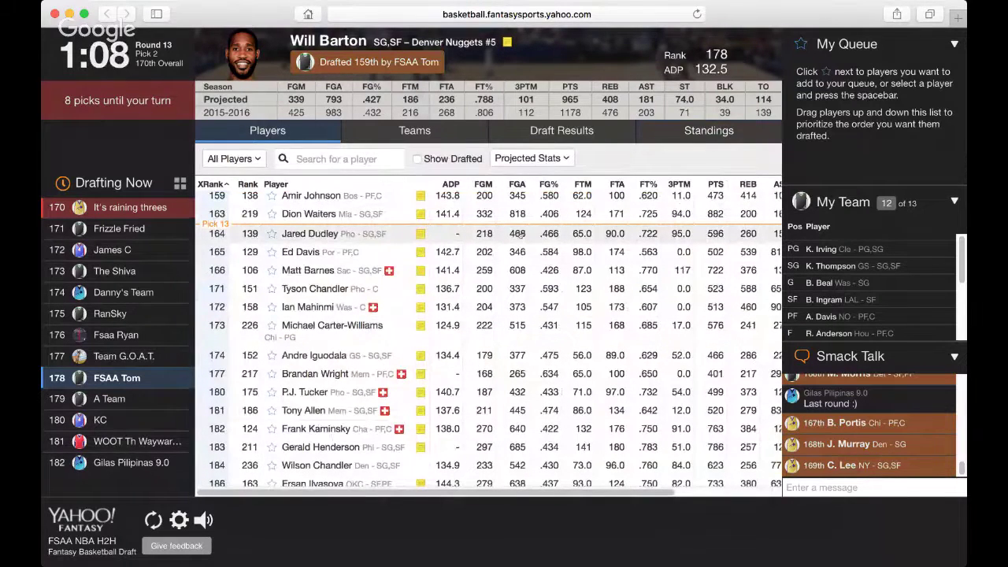
pyautogui.scroll(-1, 488, 260)
pyautogui.scroll(1, 471, 278)
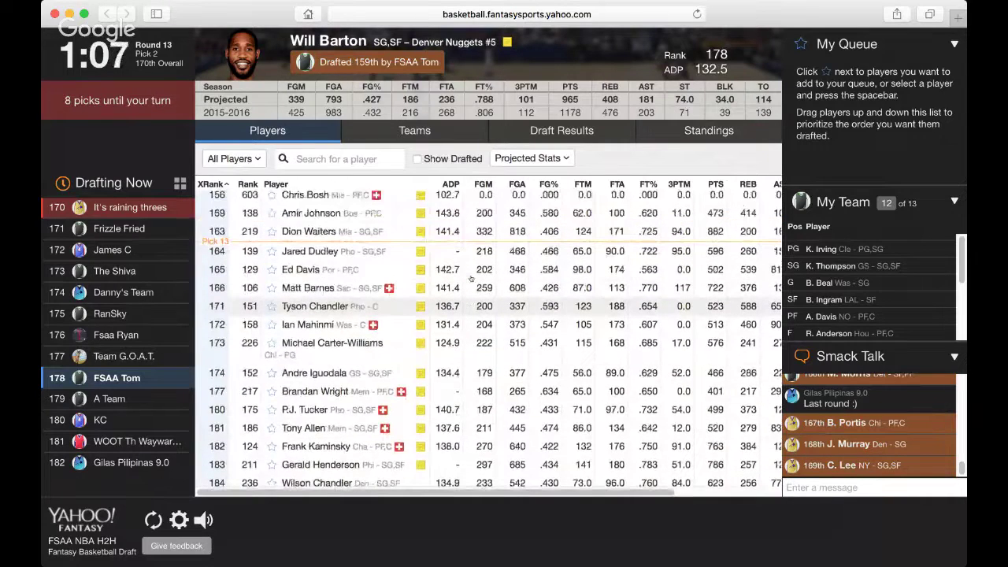
pyautogui.scroll(4, 470, 278)
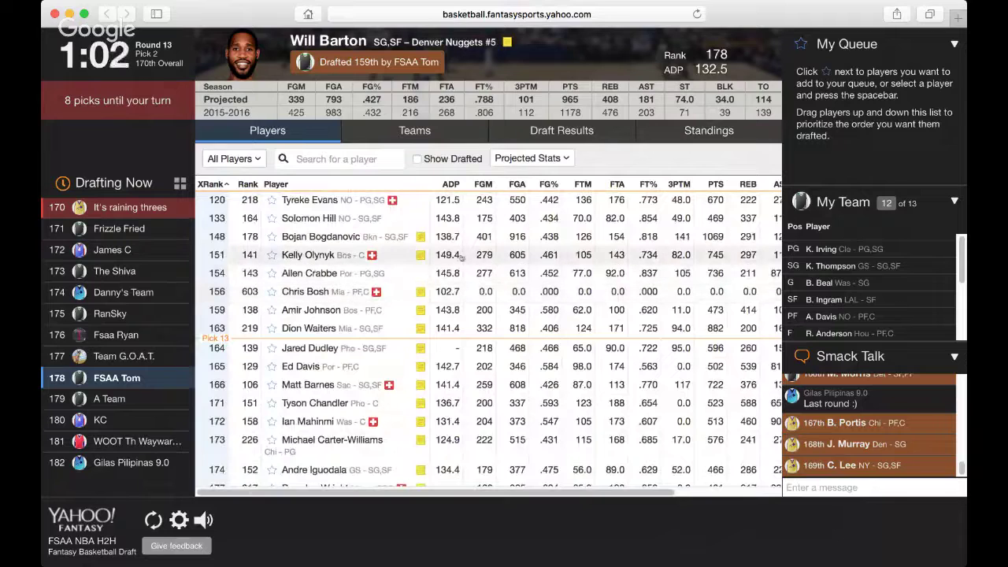
# Rank the available players by projected rebounds, by three-pointers made and by points to compare the leaders
pyautogui.click(748, 184)
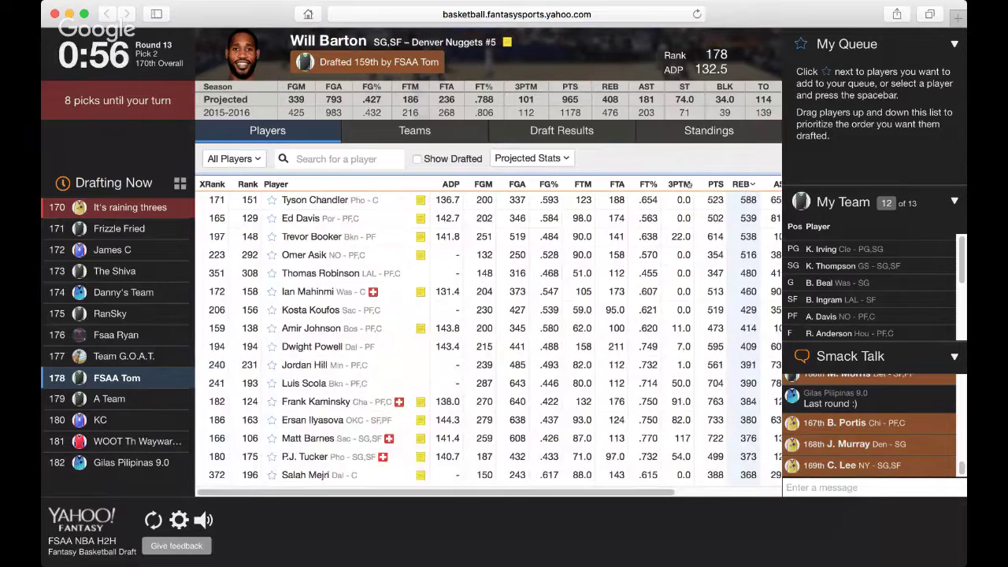
pyautogui.click(679, 184)
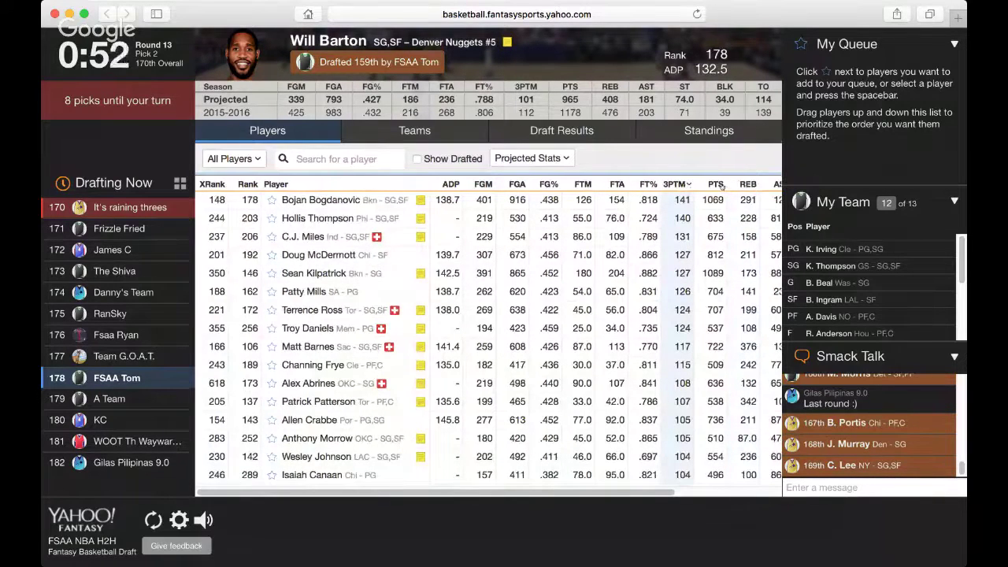
pyautogui.click(714, 185)
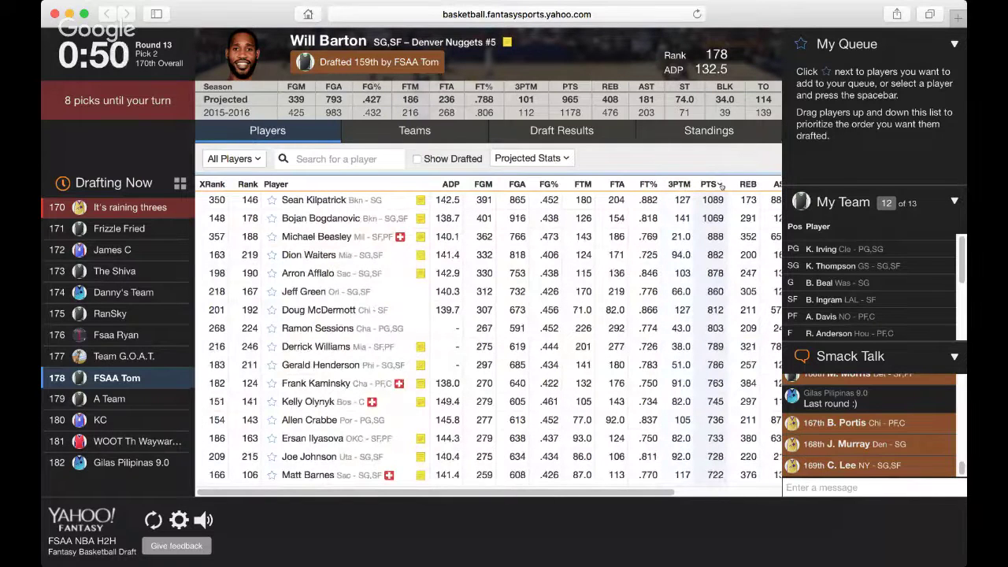
# Compare the teams in the projected standings by three-pointers made and go back to the available players
pyautogui.click(685, 141)
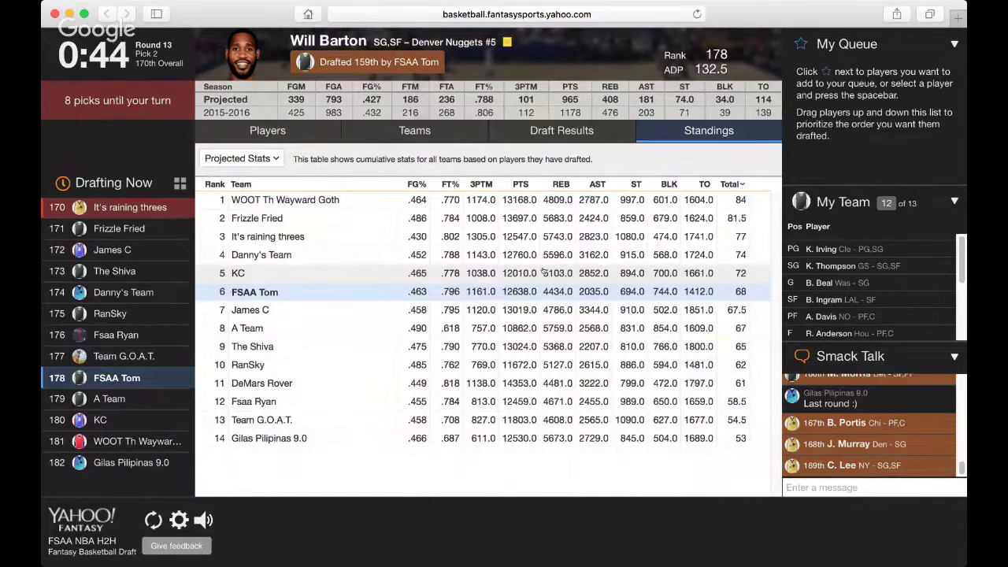
pyautogui.click(475, 185)
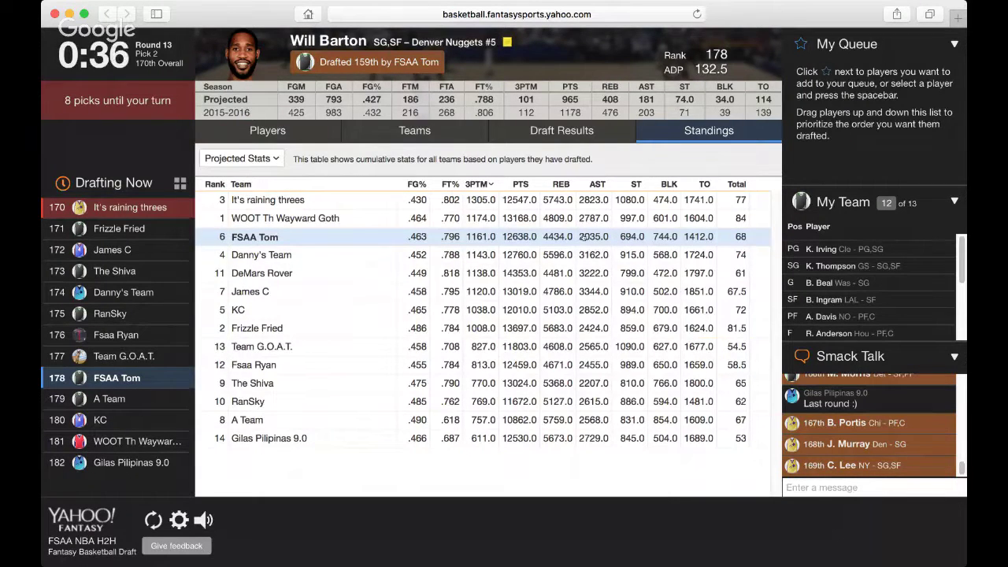
pyautogui.click(255, 140)
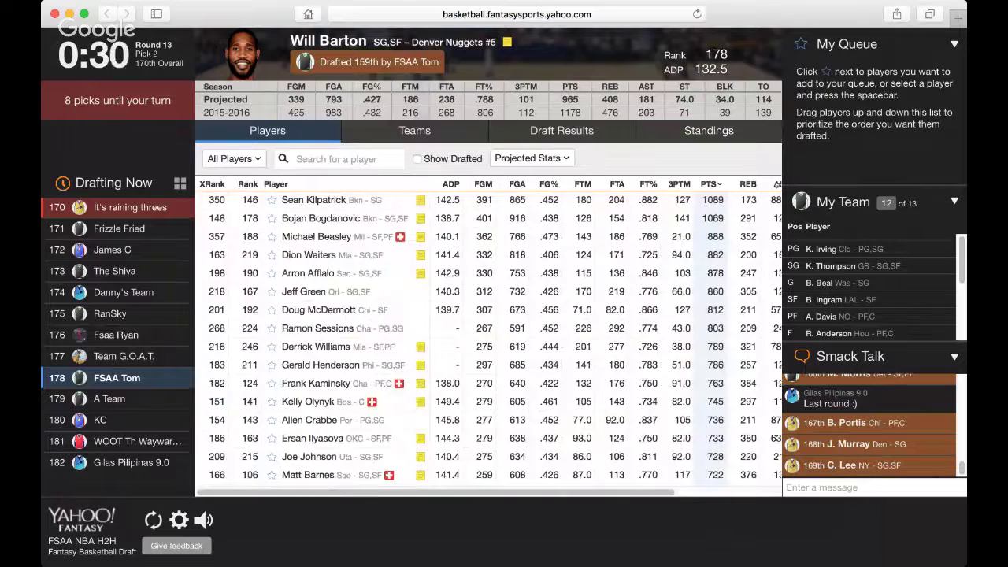
# Rank the available players by projected assists, then by blocks, and compare the leading shot blockers' names and stats
pyautogui.click(775, 183)
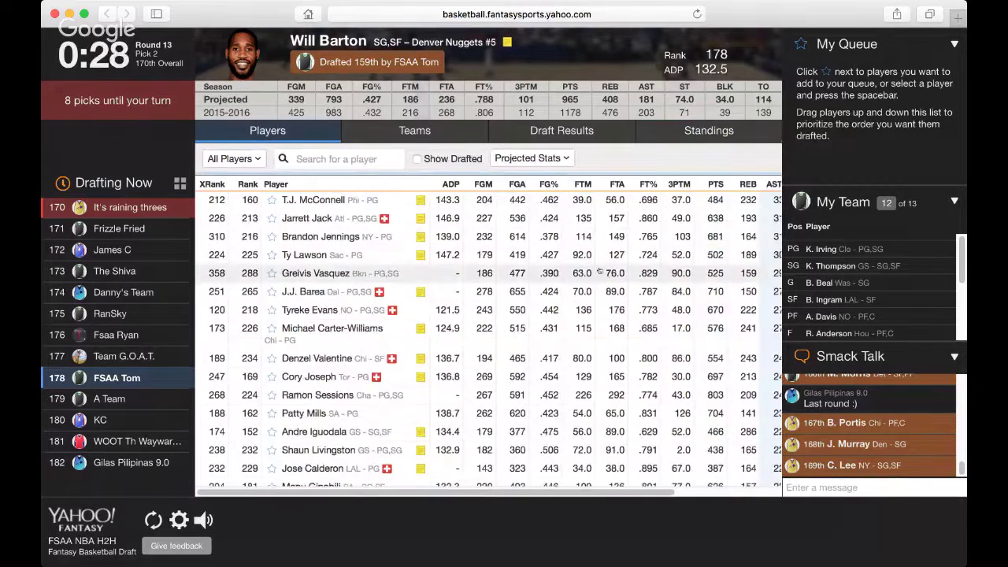
pyautogui.moveTo(386, 488); pyautogui.dragTo(496, 490)
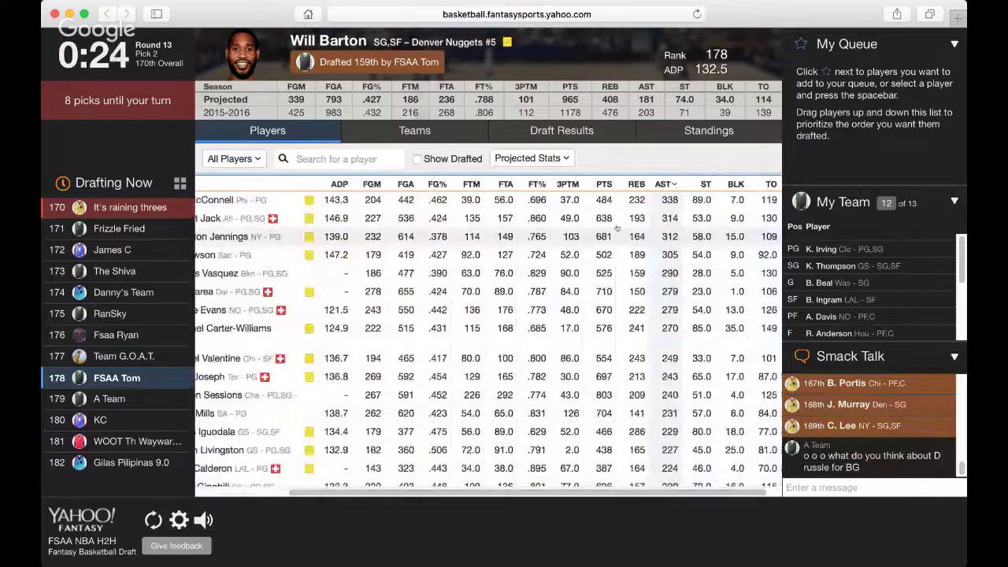
pyautogui.click(735, 183)
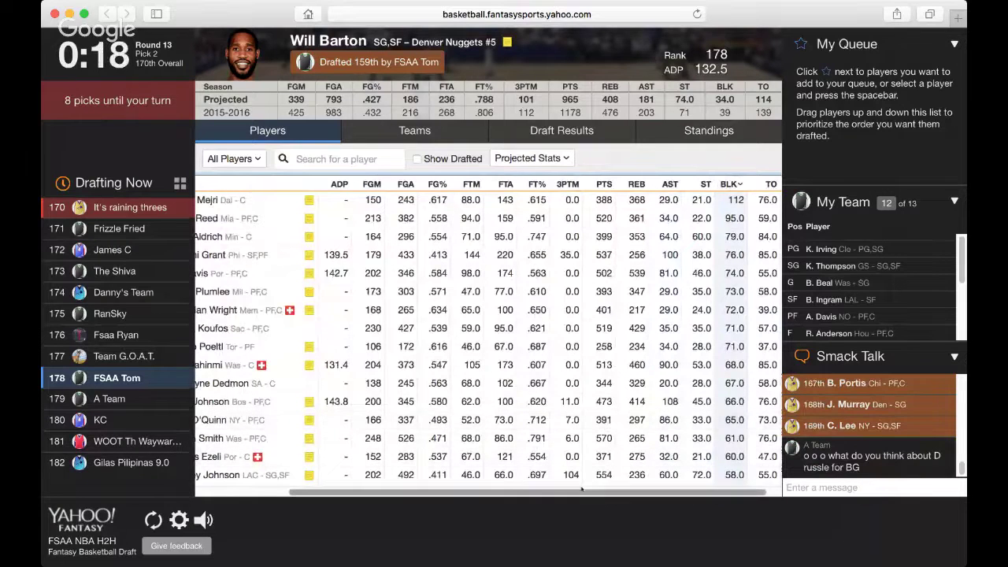
pyautogui.hscroll(-3, 518, 474)
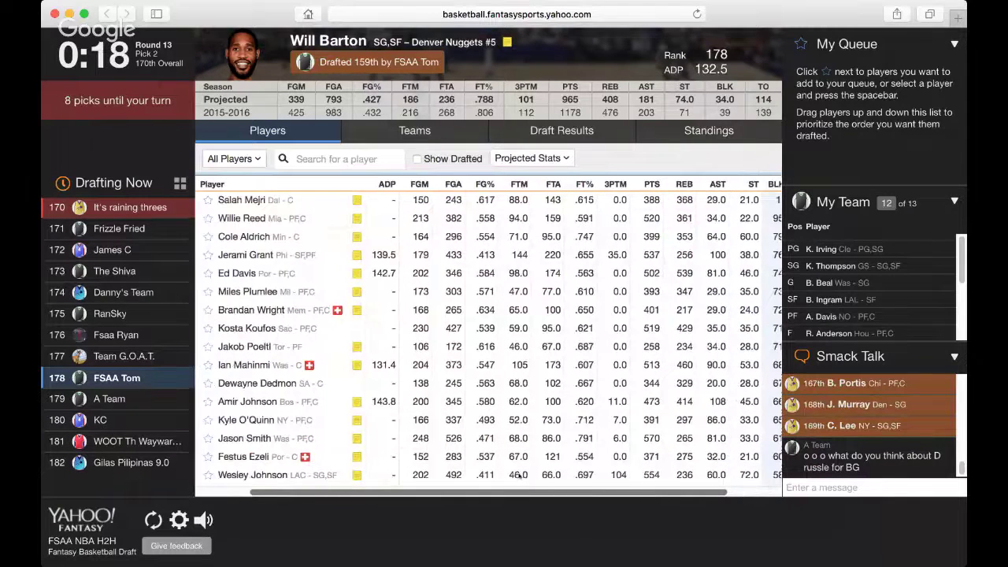
pyautogui.hscroll(-2, 518, 475)
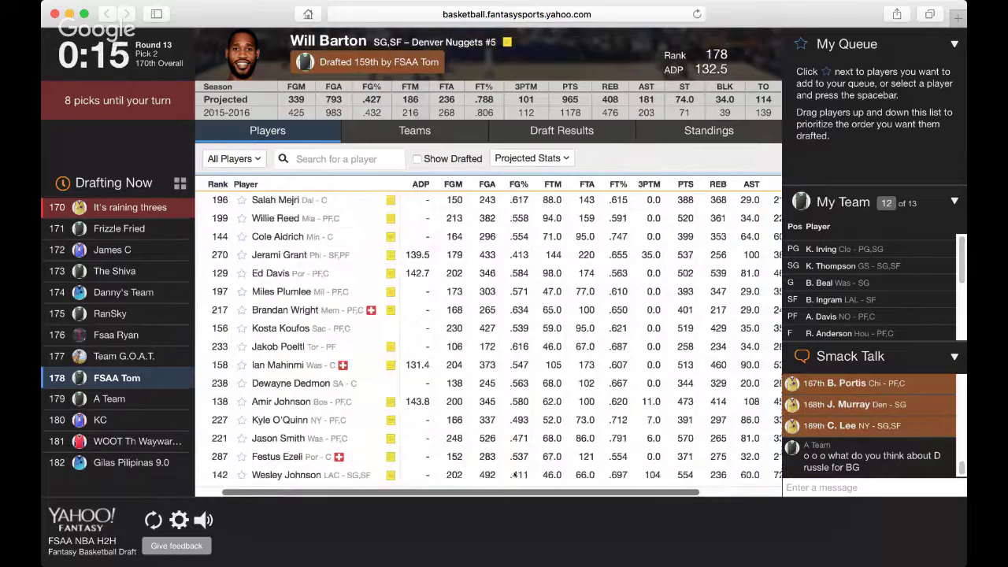
pyautogui.hscroll(1, 526, 474)
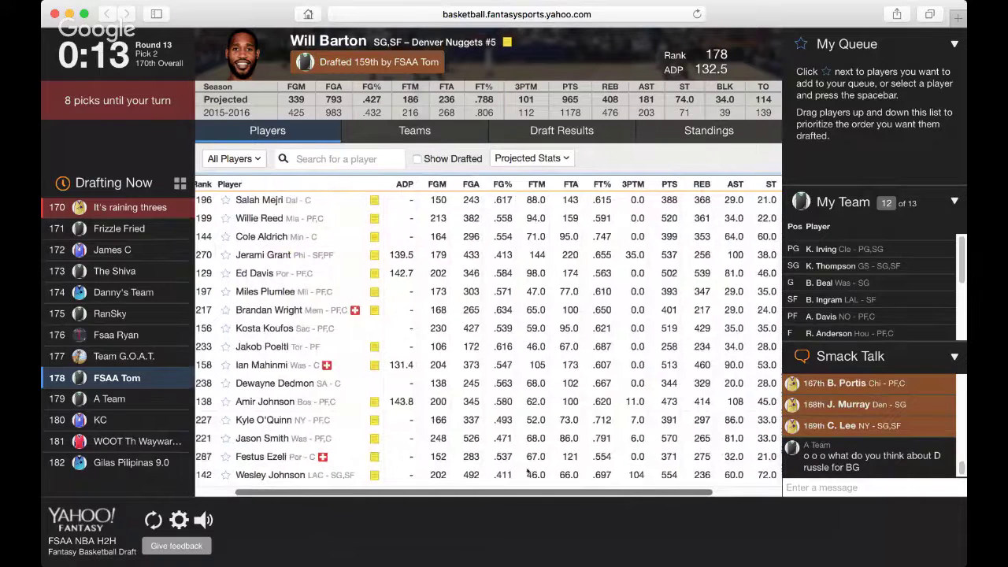
pyautogui.hscroll(3, 527, 471)
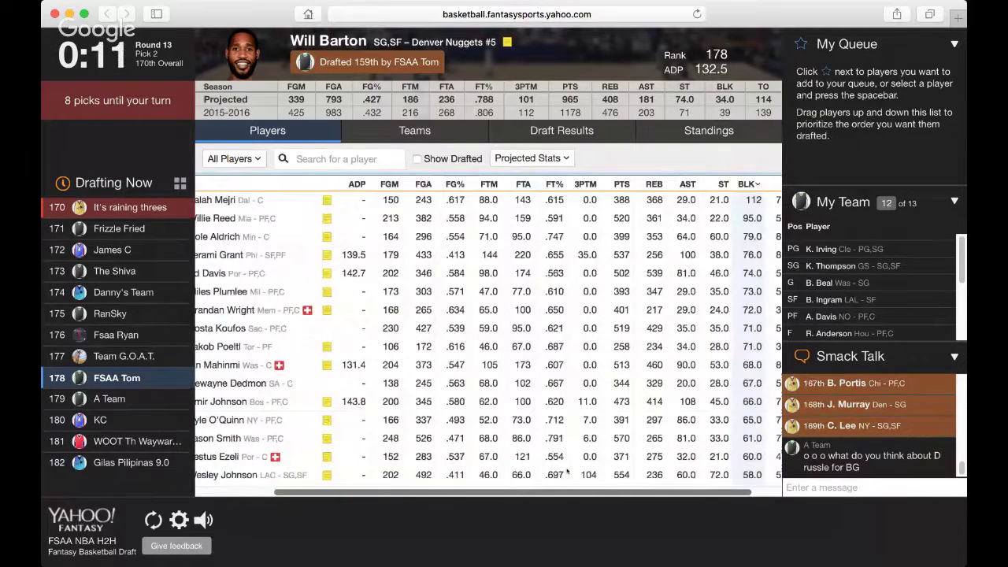
# Rank the available players by projected steals and compare the leaders' names, shooting, assist and block projections
pyautogui.hscroll(-5, 567, 471)
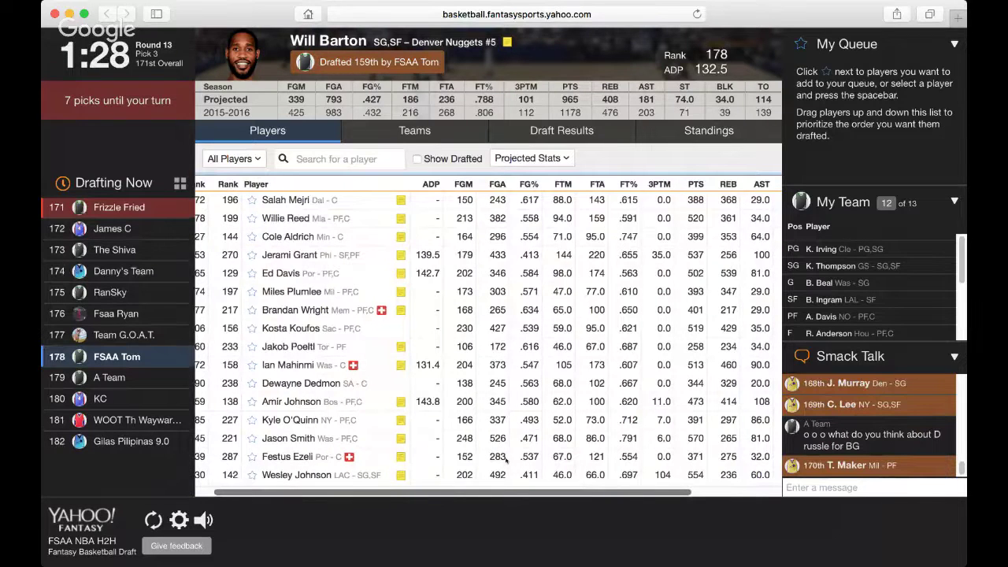
pyautogui.hscroll(1, 506, 459)
pyautogui.hscroll(5, 566, 475)
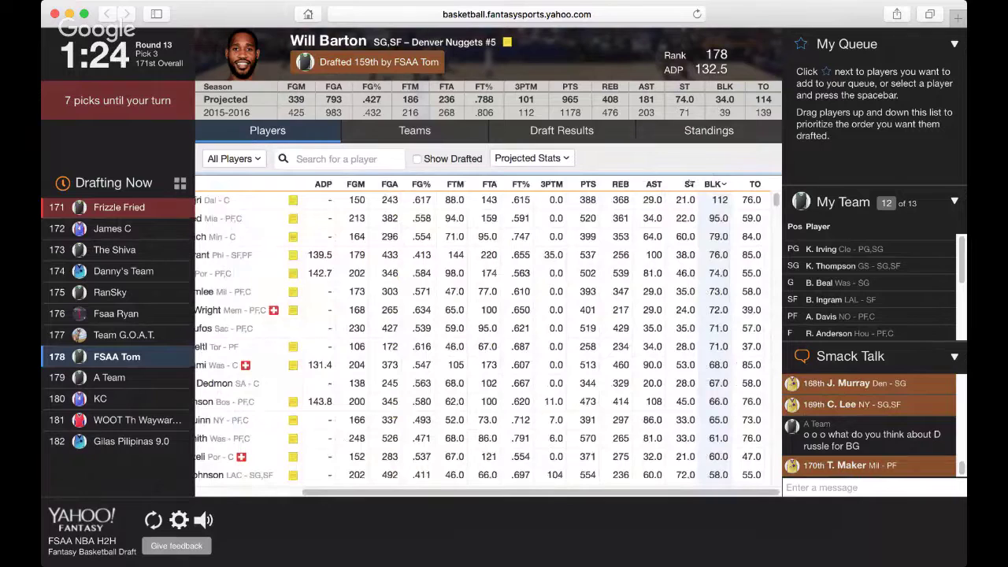
pyautogui.click(685, 183)
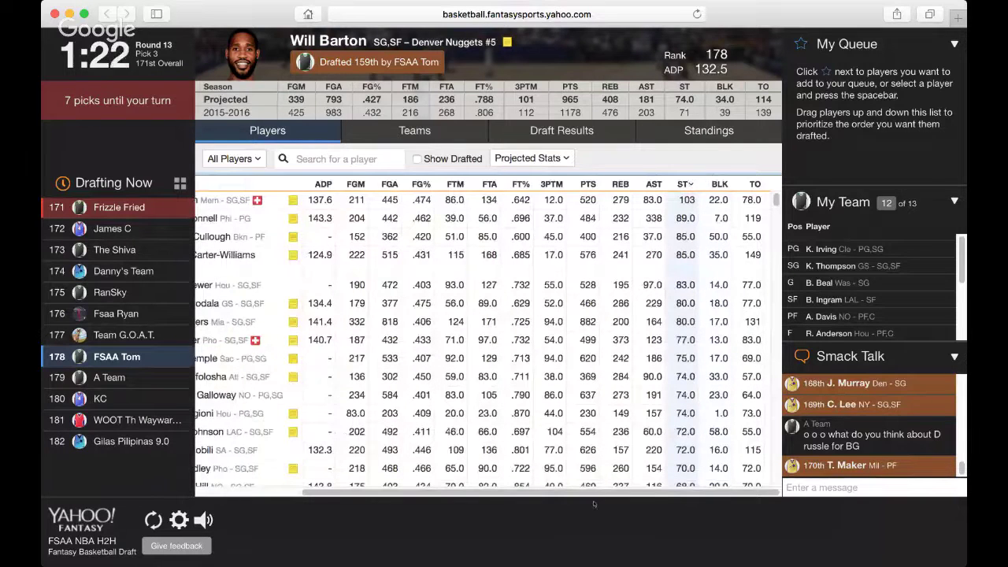
pyautogui.hscroll(-1, 543, 487)
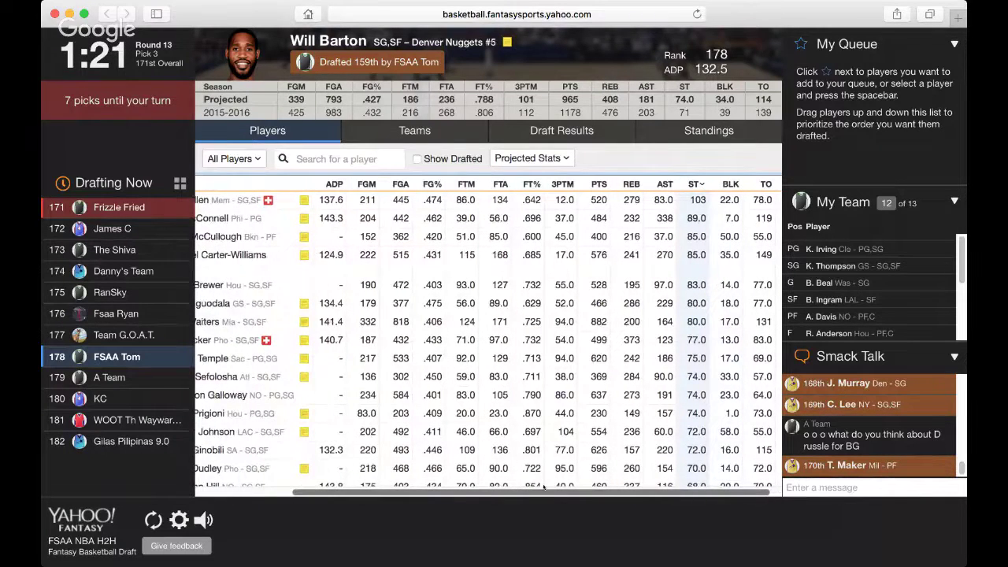
pyautogui.hscroll(-5, 543, 486)
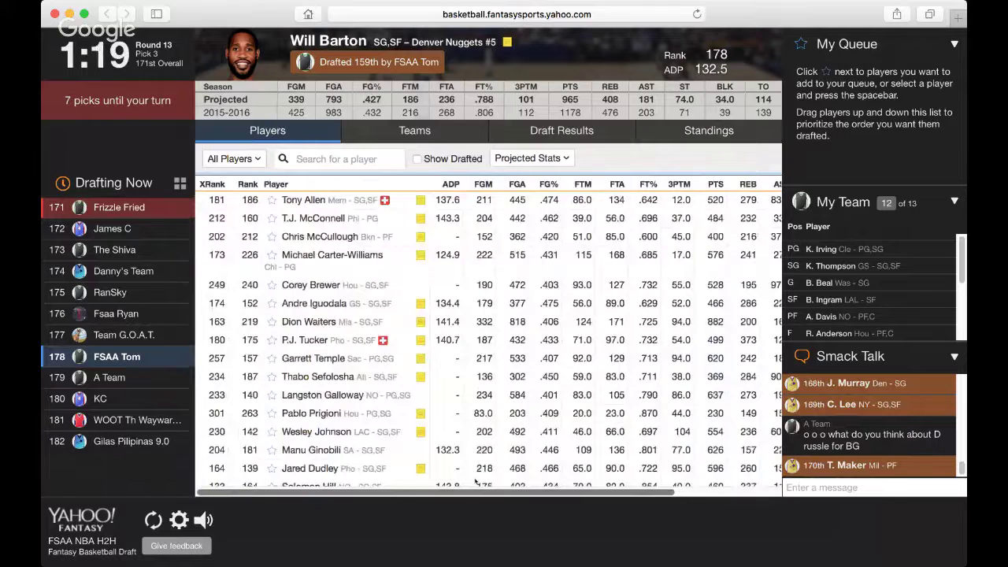
pyautogui.hscroll(5, 475, 482)
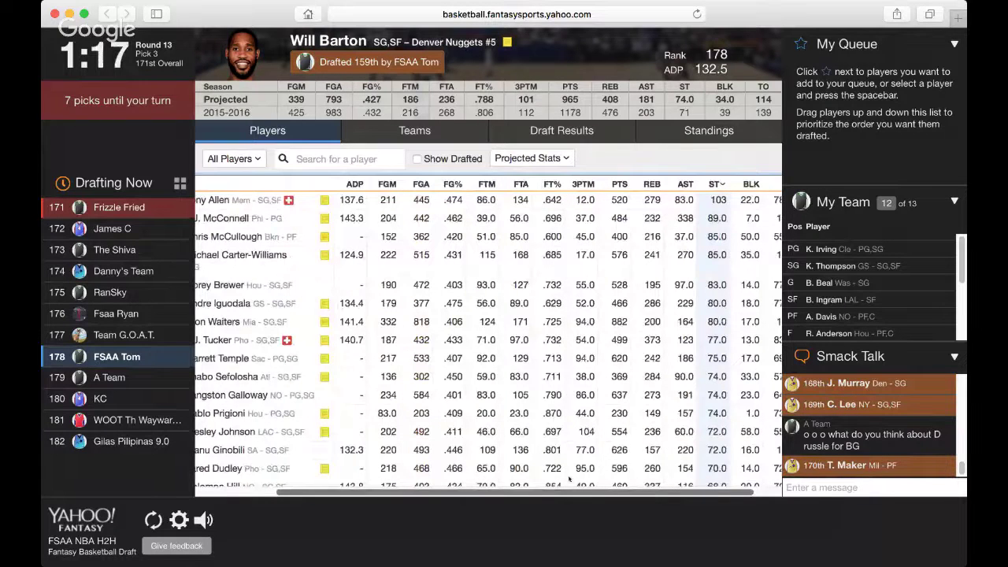
pyautogui.hscroll(2, 587, 477)
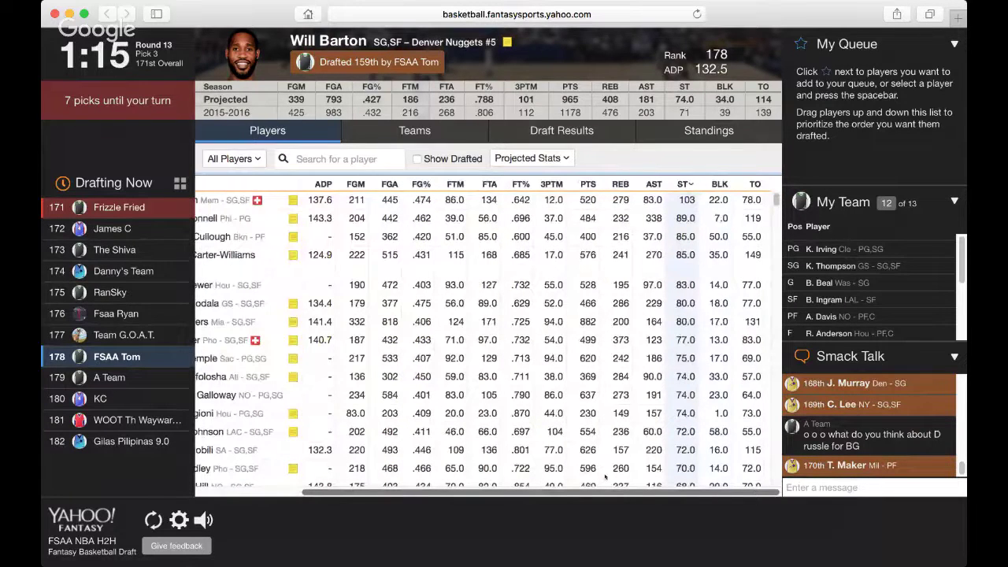
pyautogui.hscroll(-2, 544, 479)
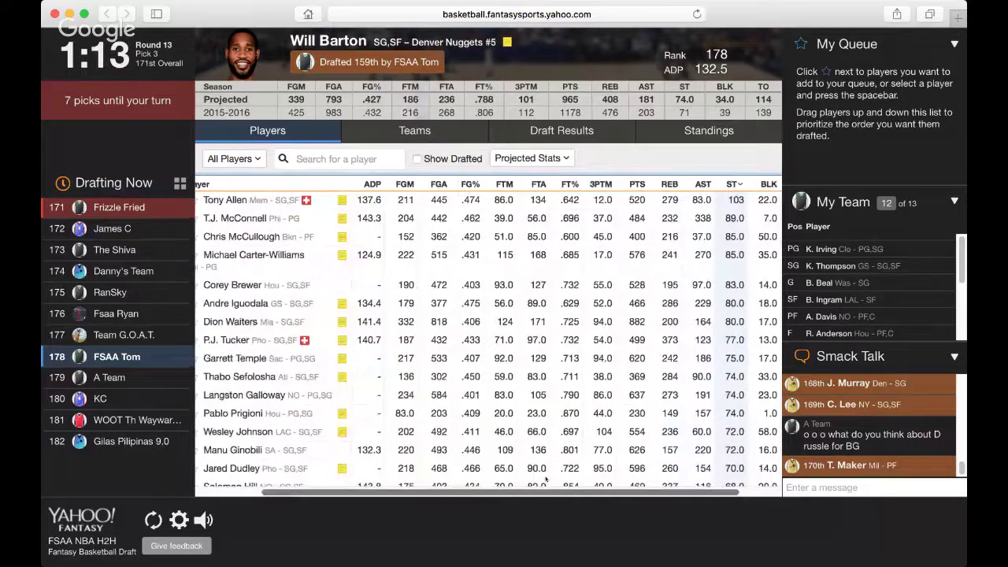
pyautogui.hscroll(-2, 546, 478)
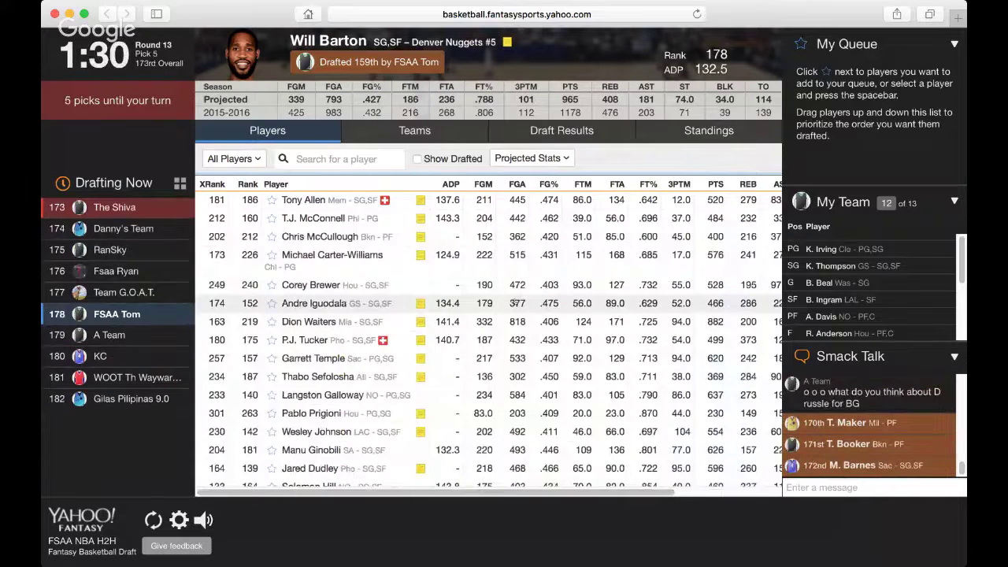
pyautogui.scroll(-1, 516, 300)
pyautogui.scroll(-1, 517, 301)
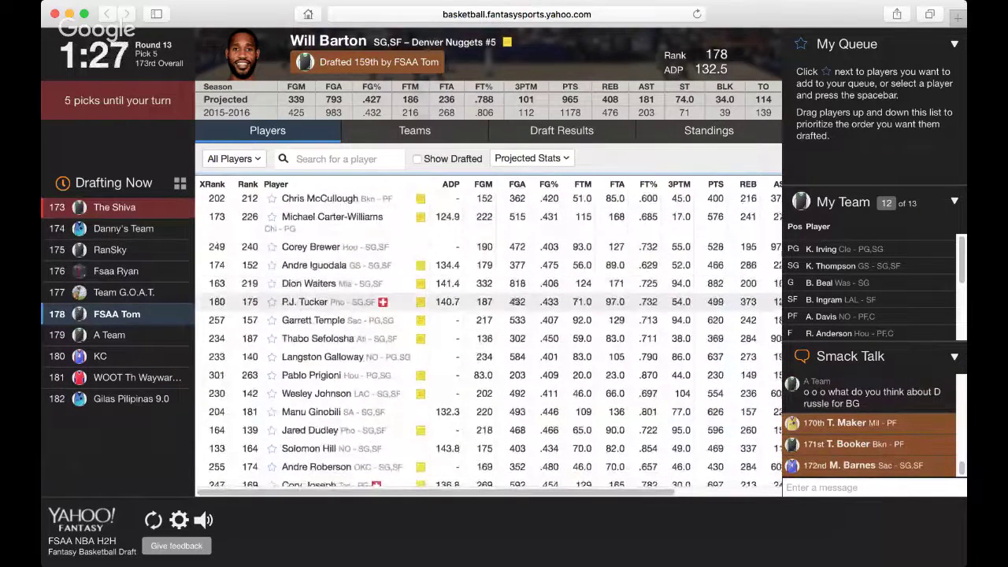
pyautogui.scroll(2, 515, 301)
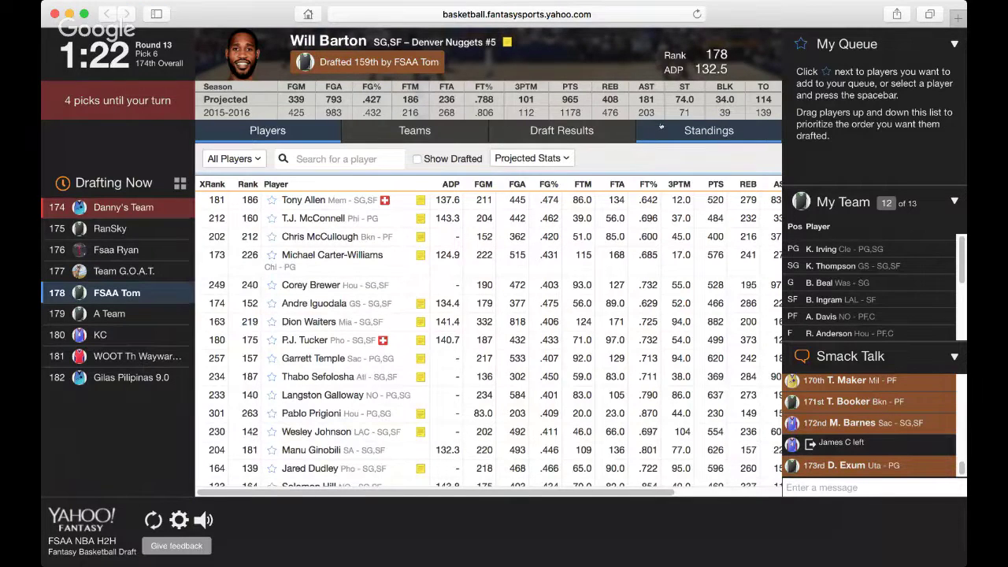
# Order the projected standings by overall rank to compare the teams, and return to the available players
pyautogui.click(661, 128)
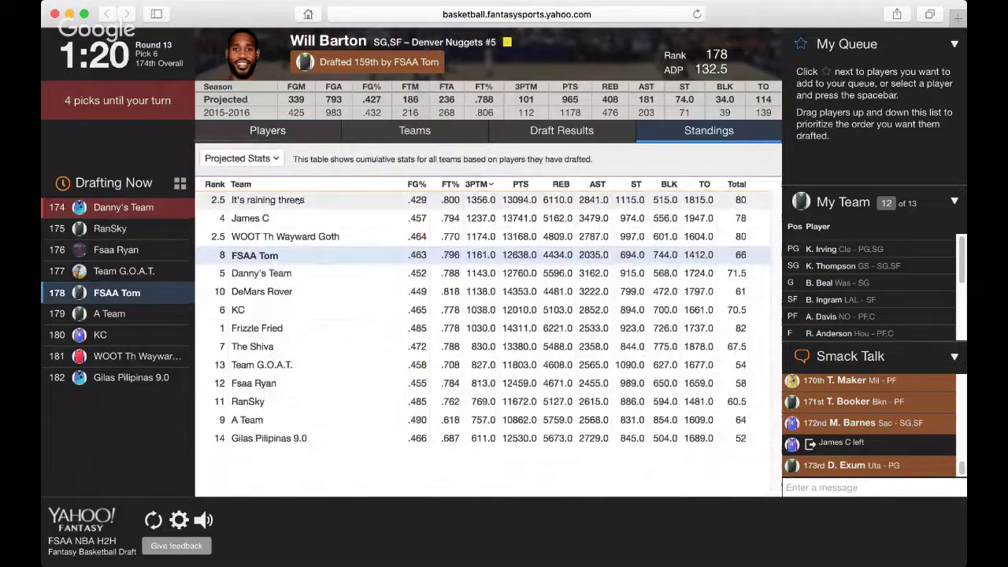
pyautogui.click(211, 184)
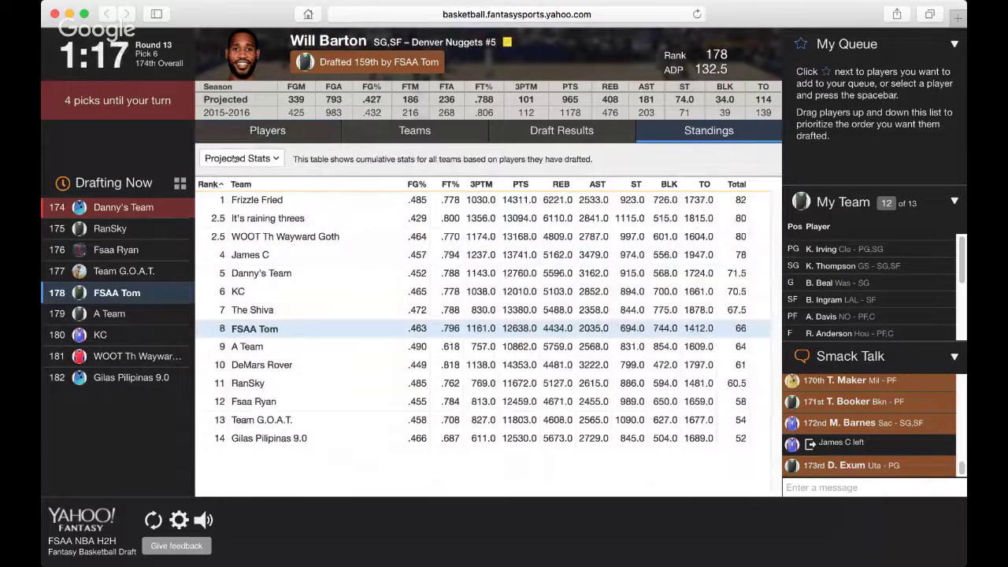
pyautogui.click(256, 128)
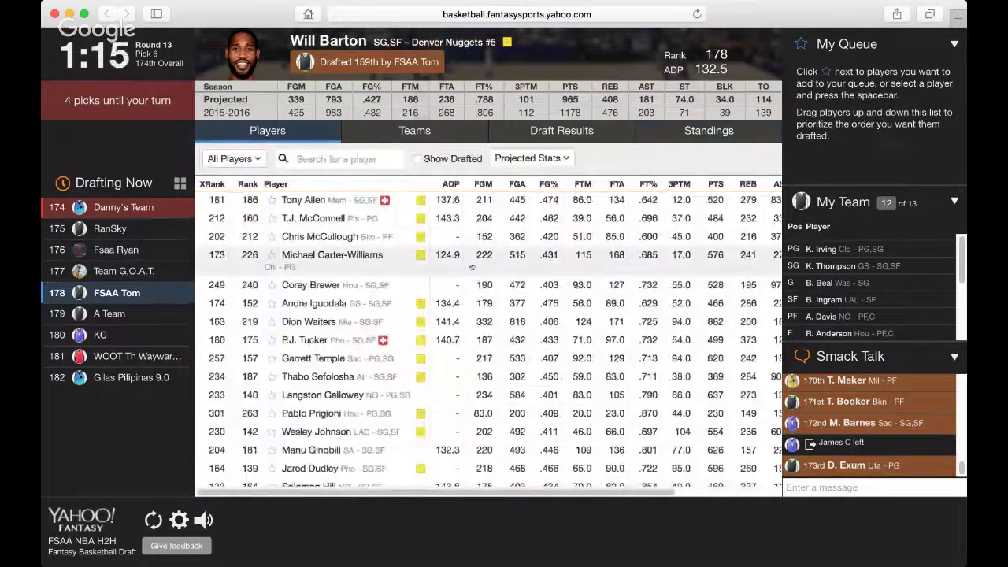
# Order the available players by XRank and draft Phoenix Suns center Tyson Chandler with the final pick
pyautogui.click(211, 183)
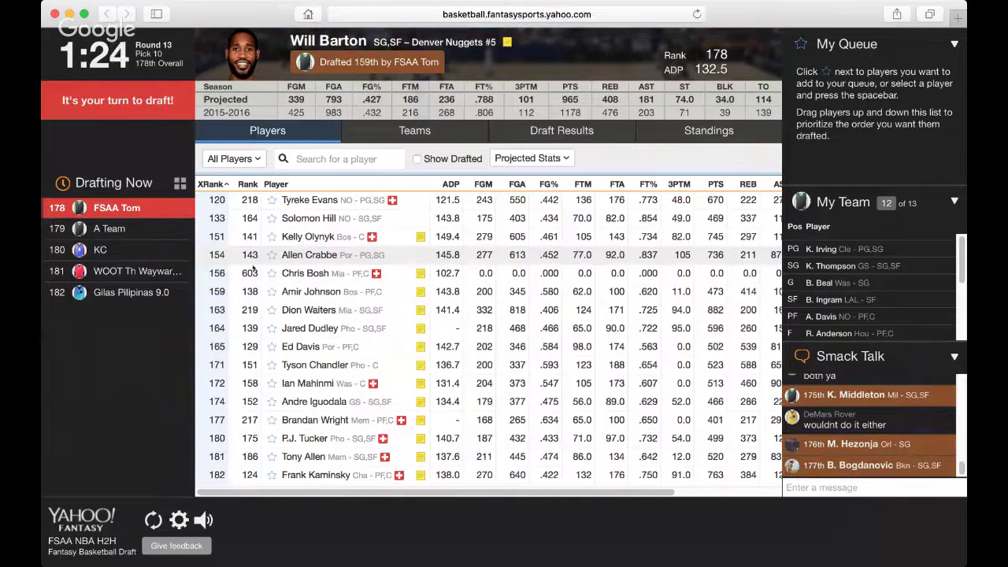
pyautogui.click(333, 363)
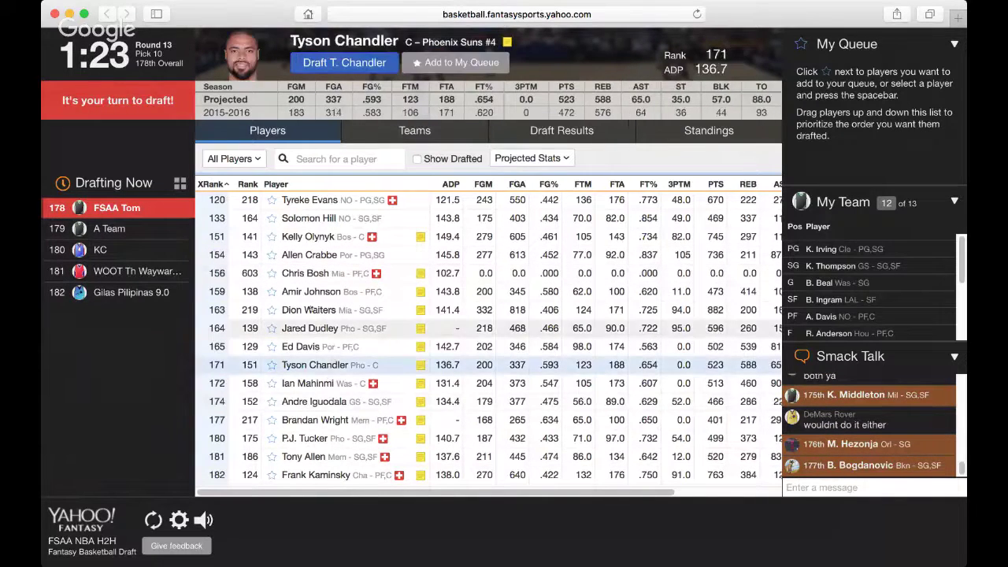
pyautogui.click(339, 62)
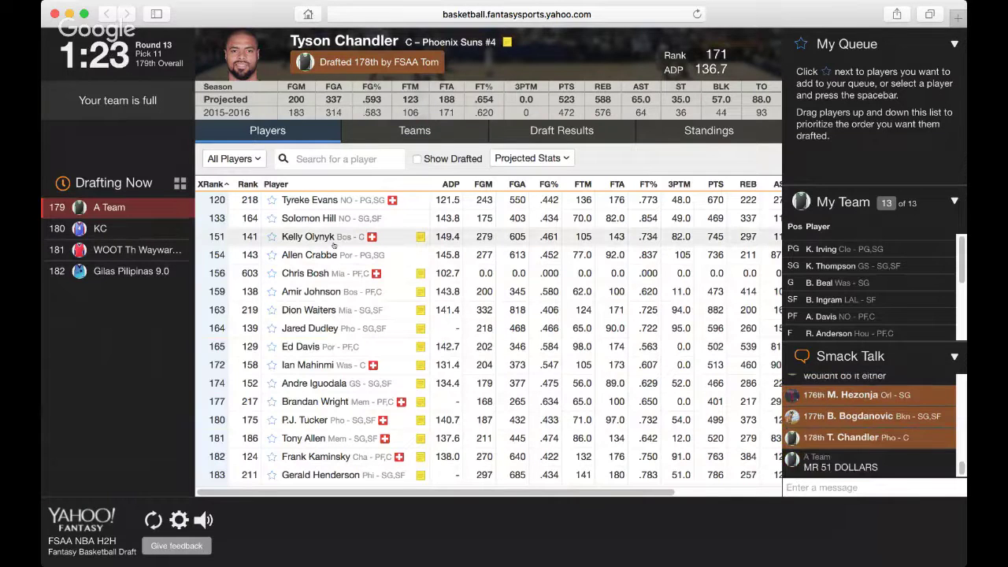
# Check the projected standings after the final pick, examine Team G.O.A.T.'s roster and return to the standings
pyautogui.click(652, 132)
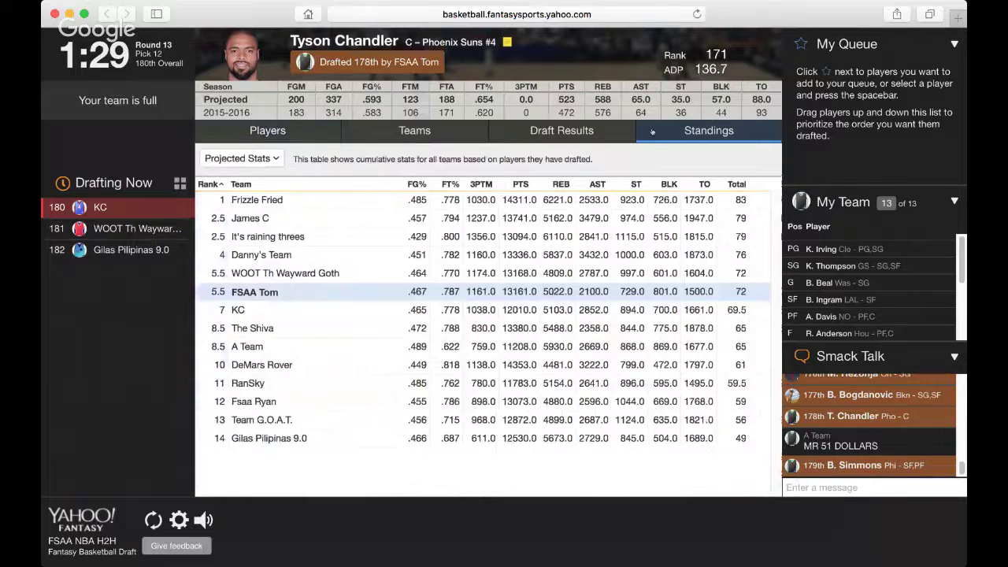
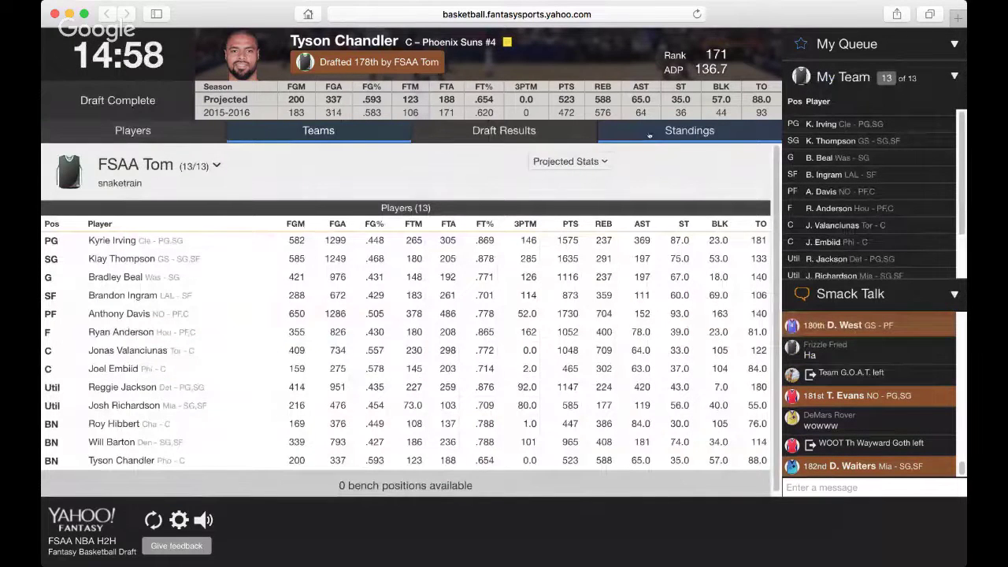
pyautogui.click(650, 135)
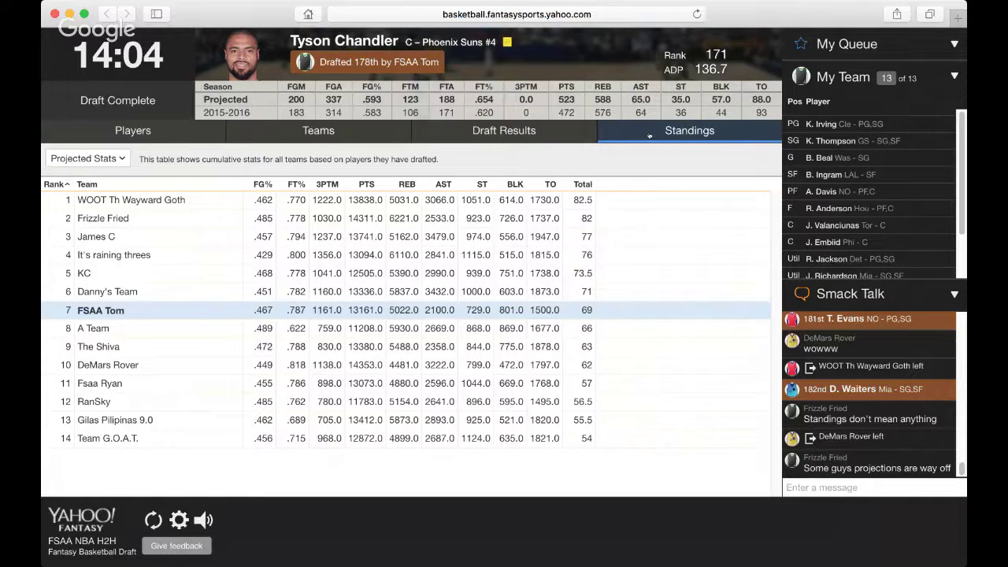
pyautogui.click(363, 436)
pyautogui.scroll(-1, 374, 394)
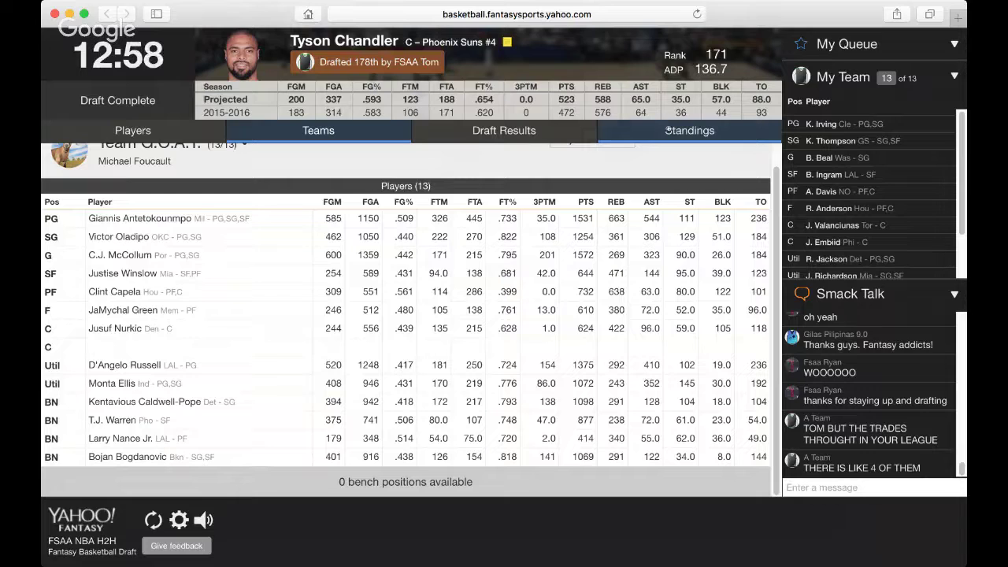
pyautogui.click(668, 130)
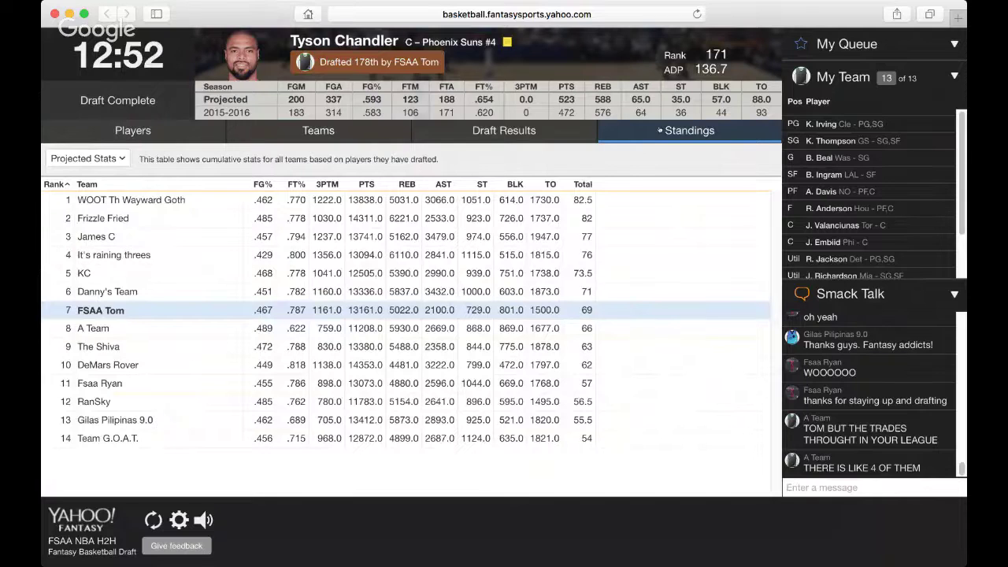
# Examine the projected rosters of the third-ranked team and The Shiva, and return to the standings
pyautogui.click(141, 236)
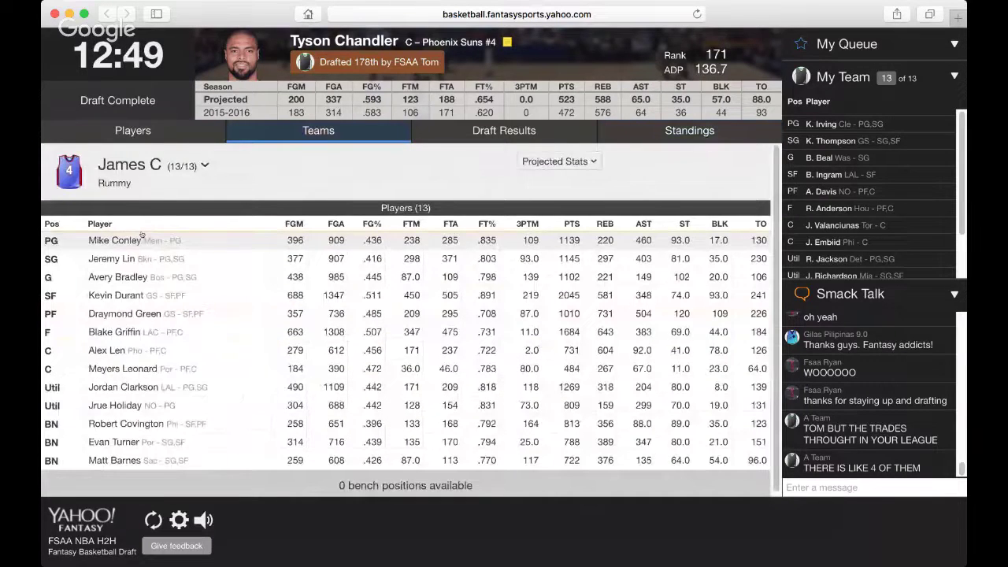
pyautogui.scroll(-1, 79, 205)
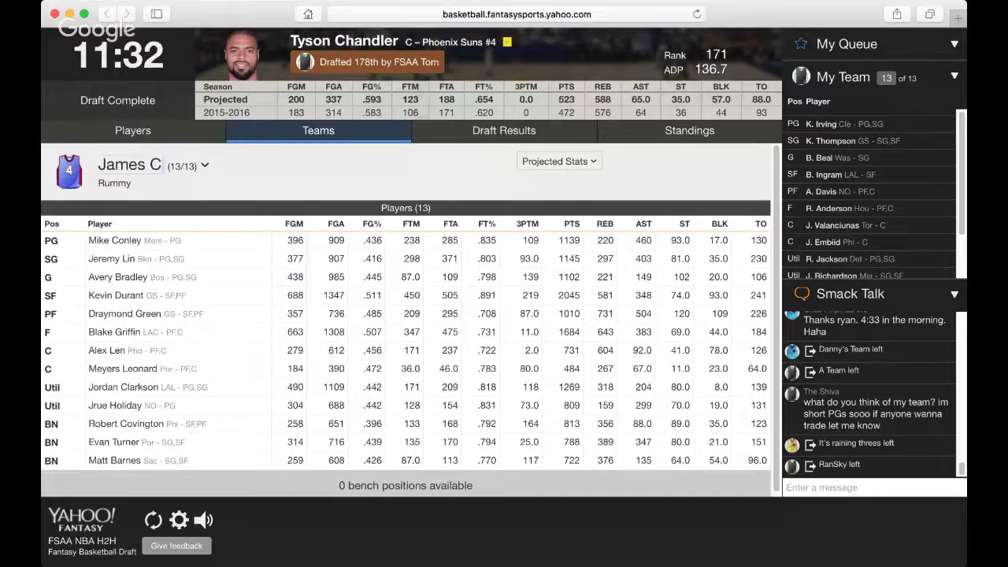
pyautogui.click(97, 313)
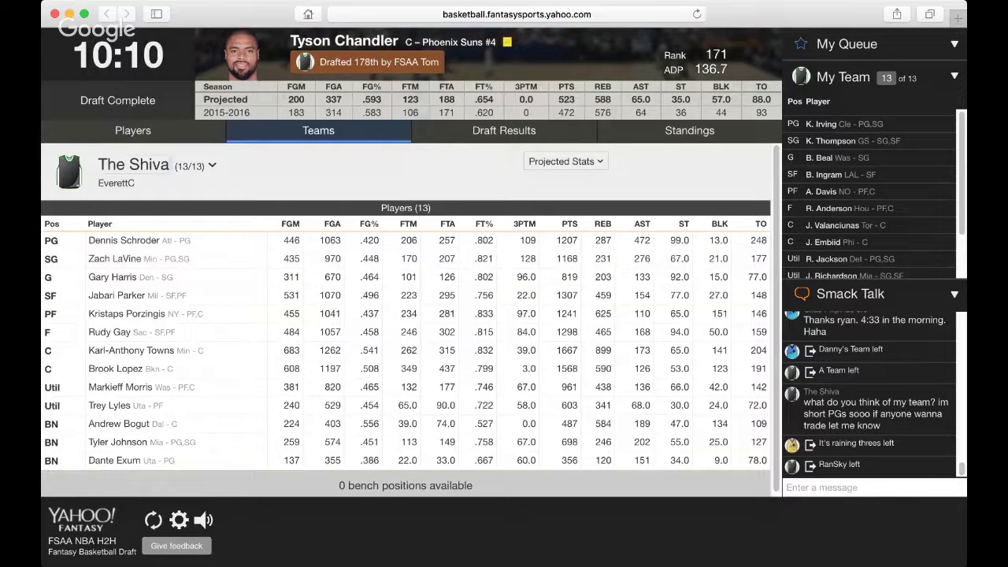
pyautogui.click(667, 132)
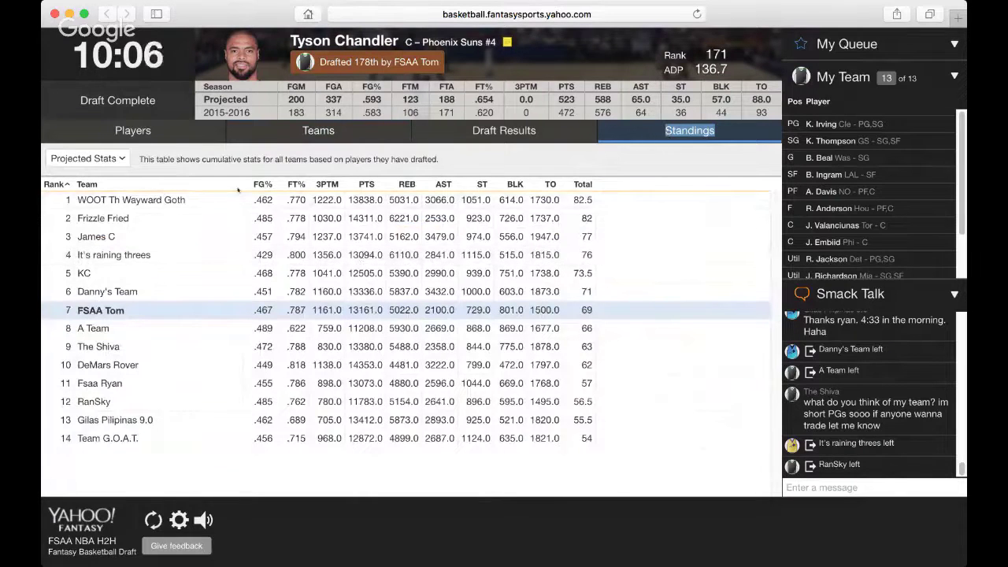
# Examine the projected rosters of WOOT Th Wayward Goth and Frizzle Fried, and return to the standings
pyautogui.click(268, 200)
pyautogui.scroll(-1, 155, 291)
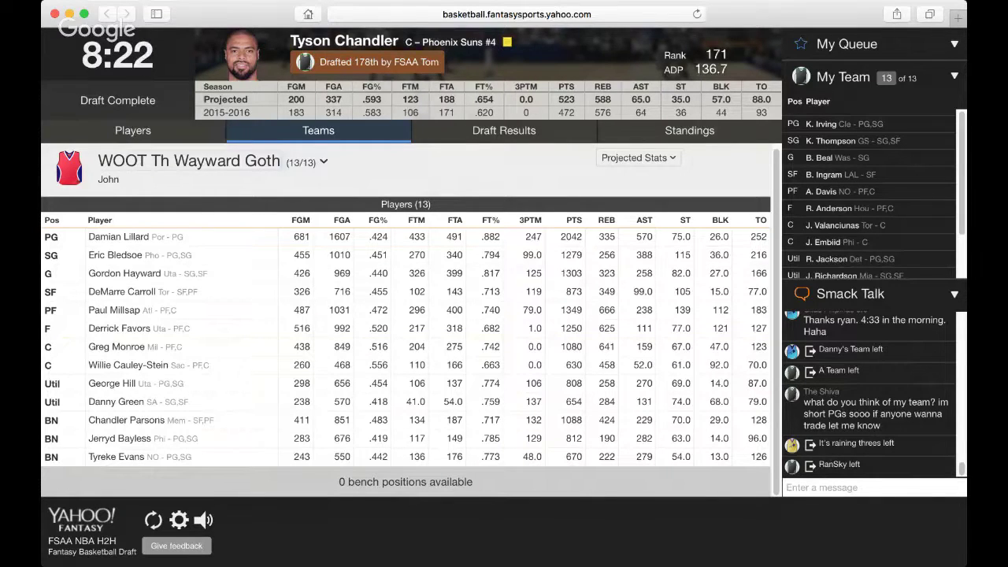
pyautogui.click(267, 61)
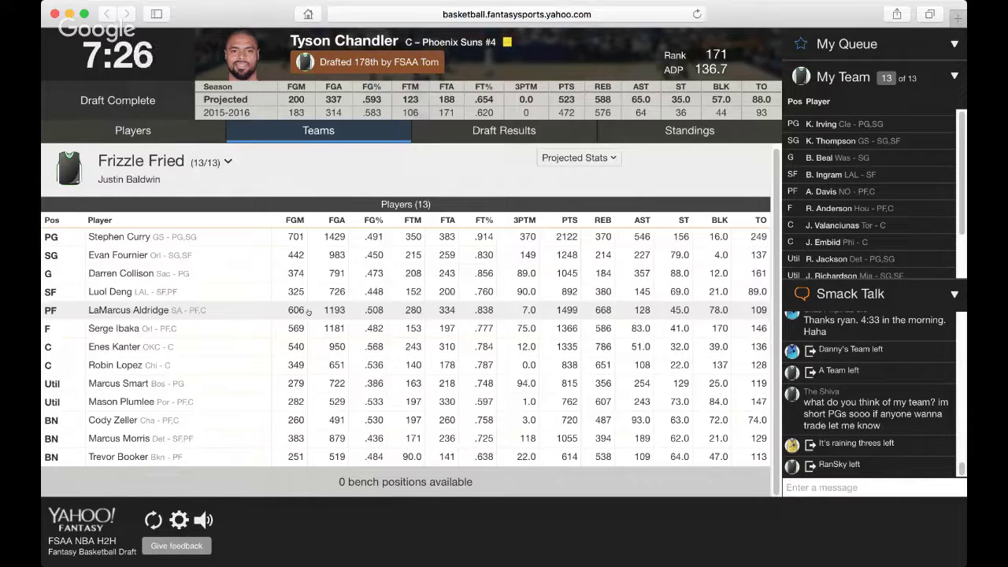
pyautogui.click(617, 140)
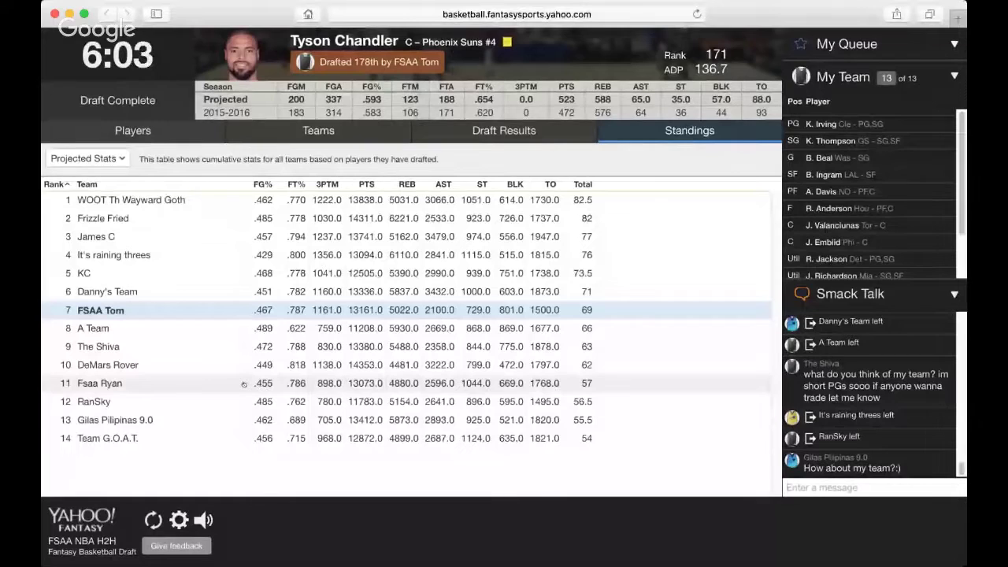
# Examine the projected rosters of Gilas Pilipinas 9.0 and DeMars Rover, and return to the standings
pyautogui.click(193, 420)
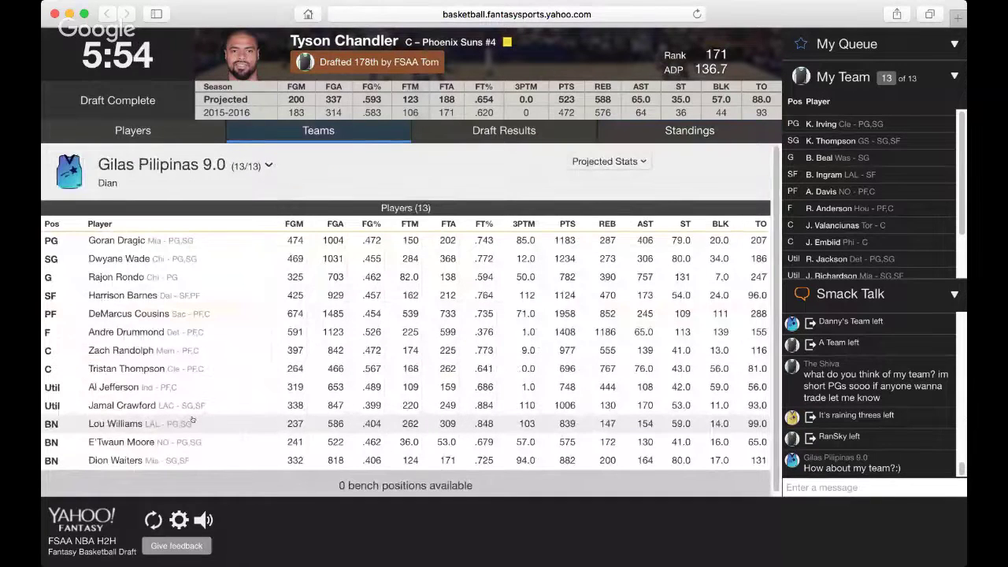
pyautogui.scroll(-1, 247, 343)
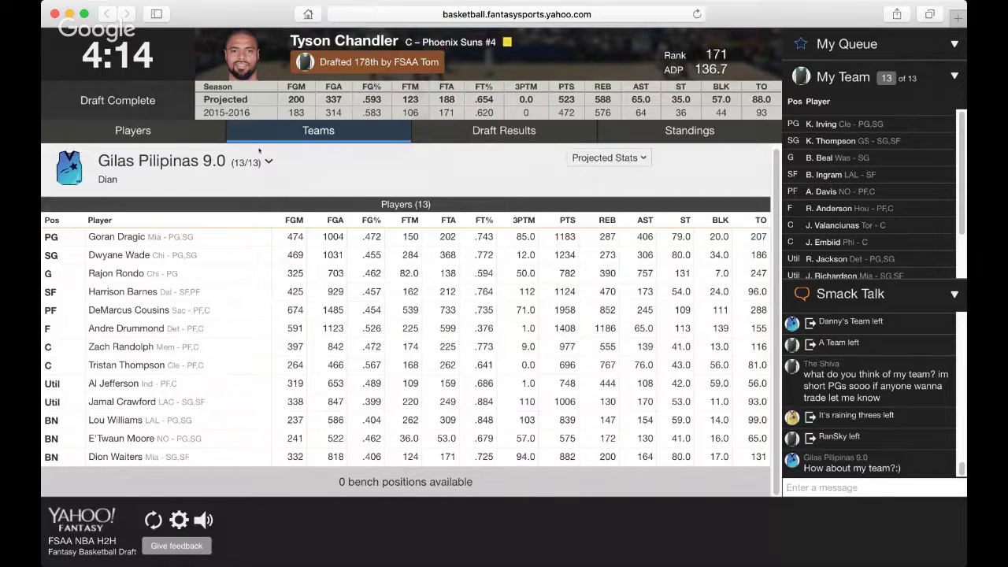
pyautogui.click(186, 141)
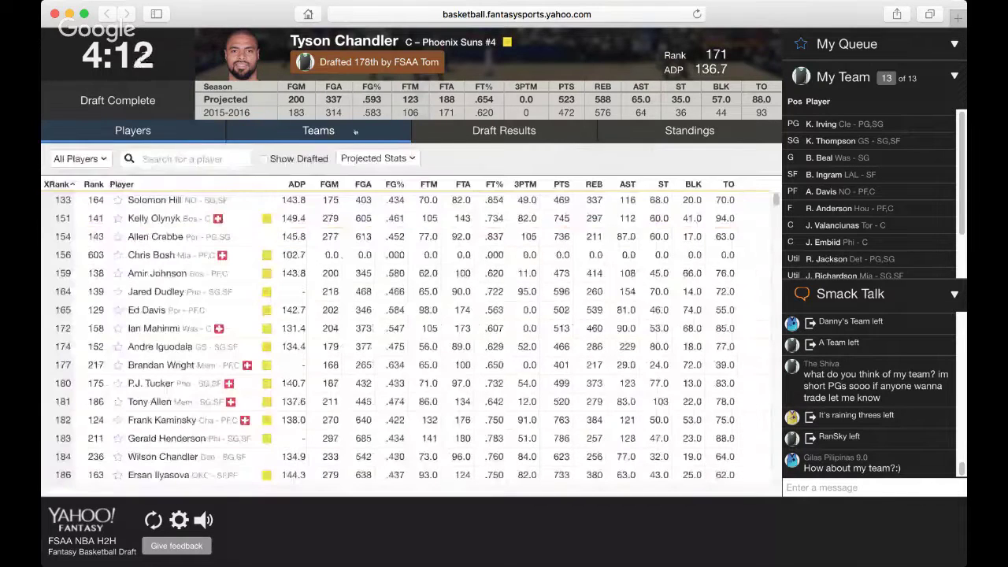
pyautogui.click(642, 142)
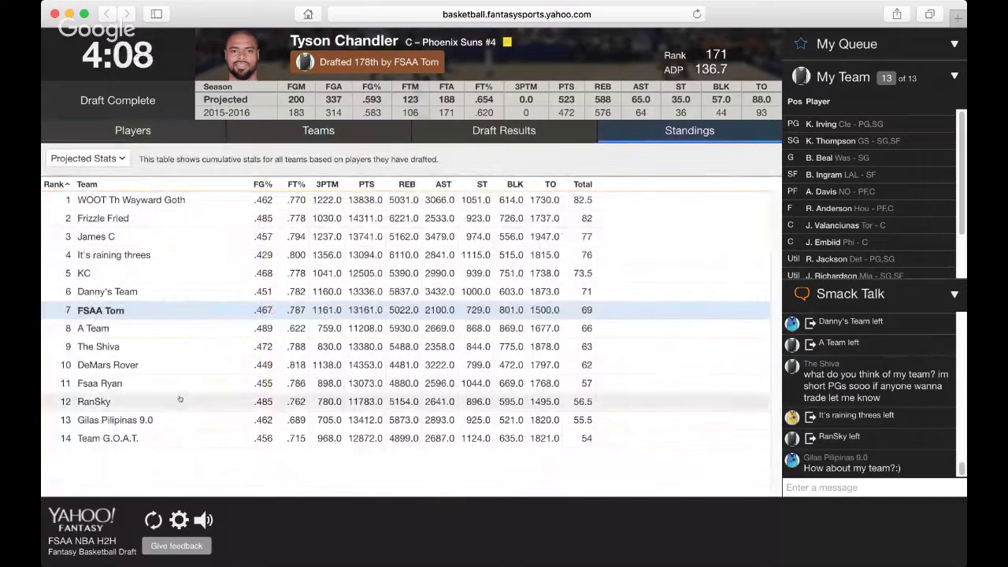
pyautogui.click(143, 365)
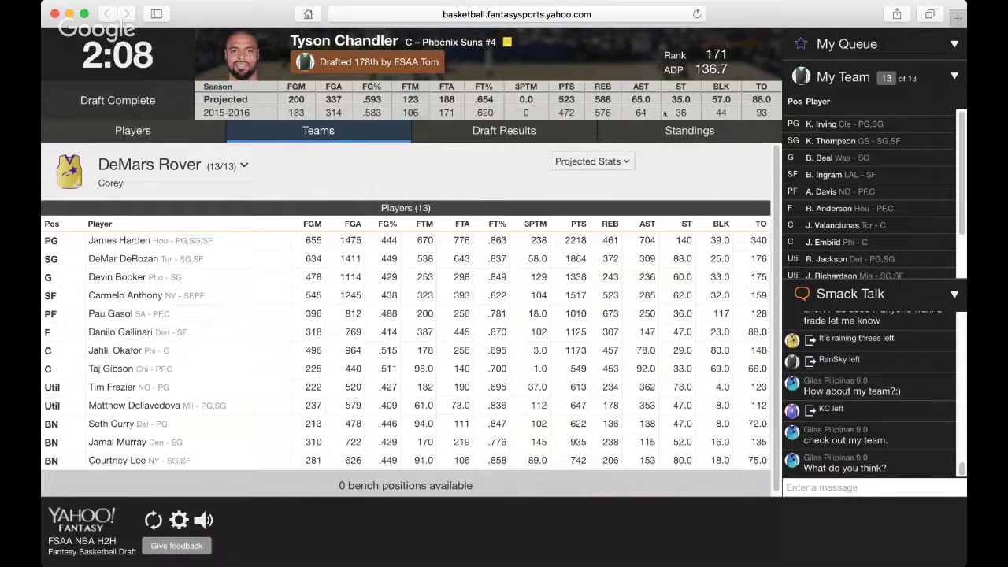
pyautogui.click(655, 134)
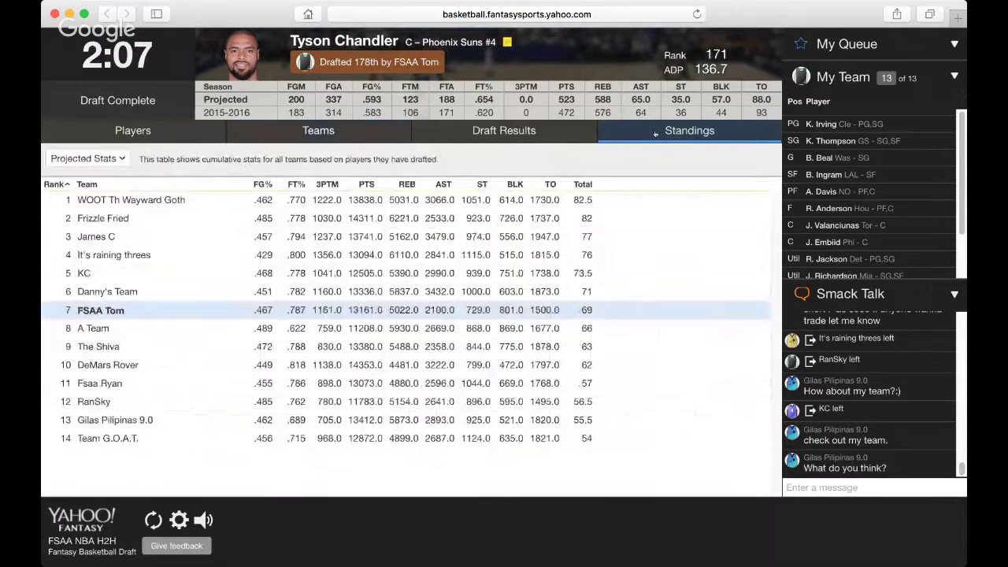